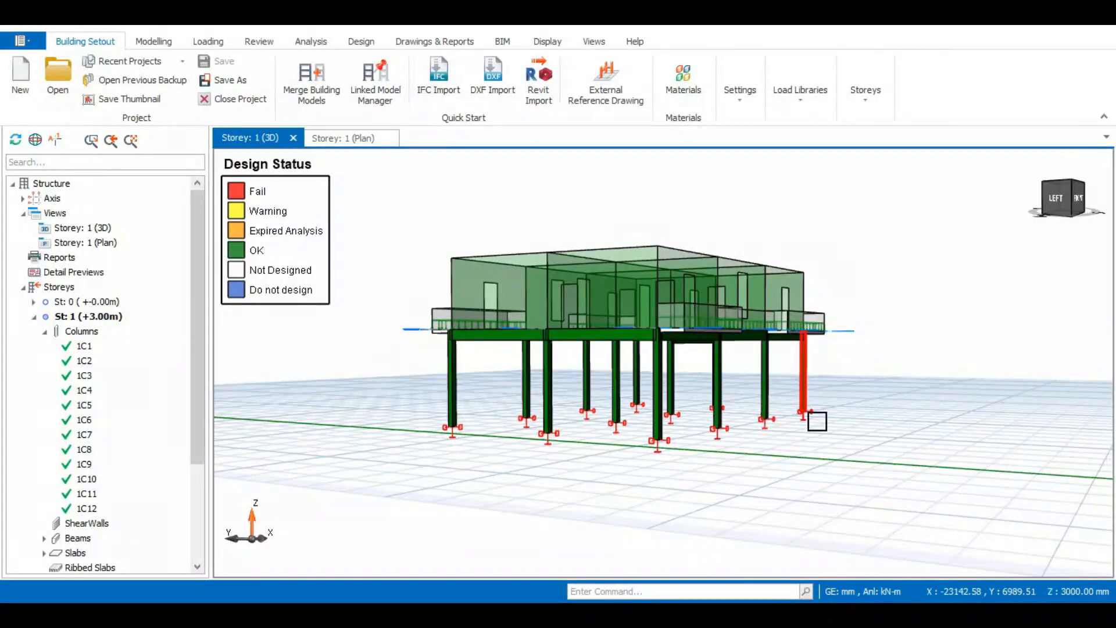
Step: Examine the 3D building model from several sides, checking the design status colours of its columns, beams and slabs
mouse_move(811, 431)
middle_mouse_down()
mouse_move(797, 463)
mouse_move(825, 437)
middle_mouse_up()
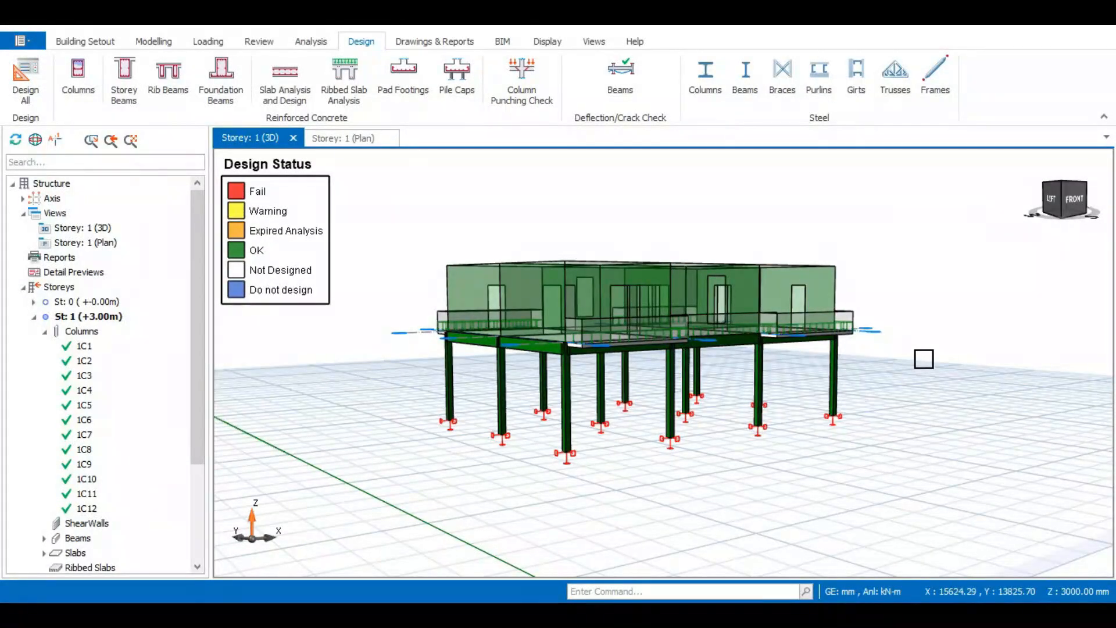
middle_click_drag(919, 364, 740, 378)
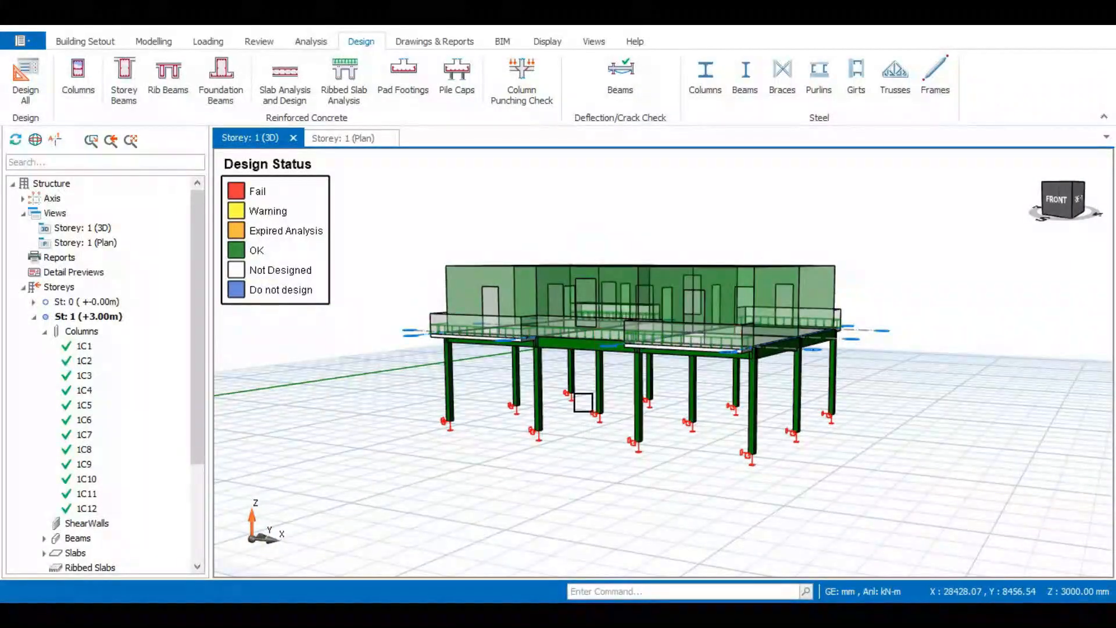
middle_click_drag(494, 302, 724, 400)
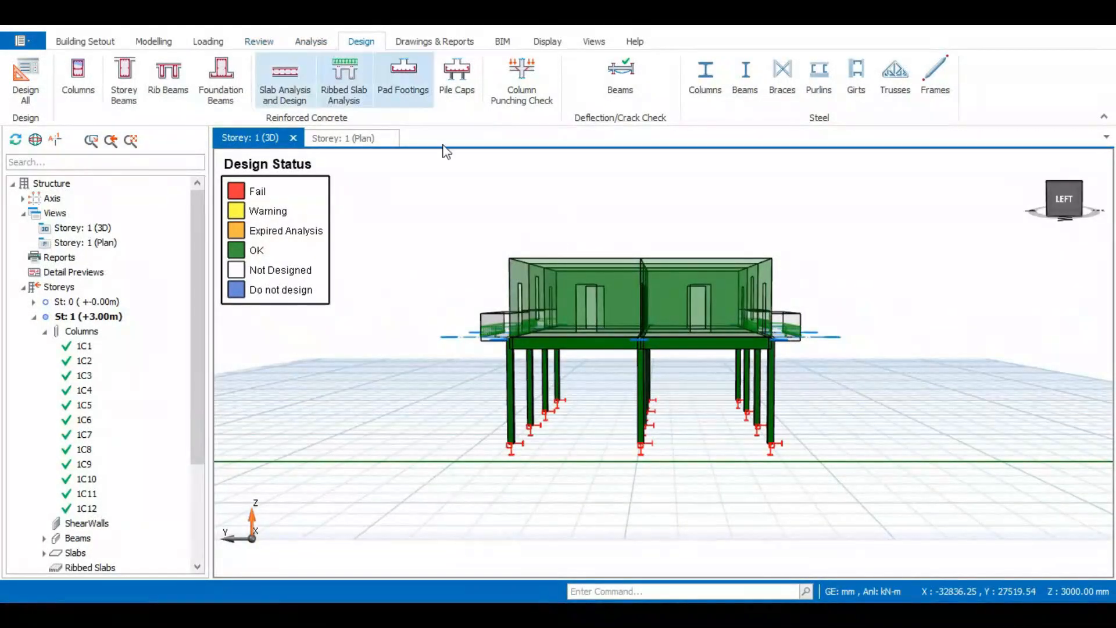
middle_click_drag(657, 411, 548, 454)
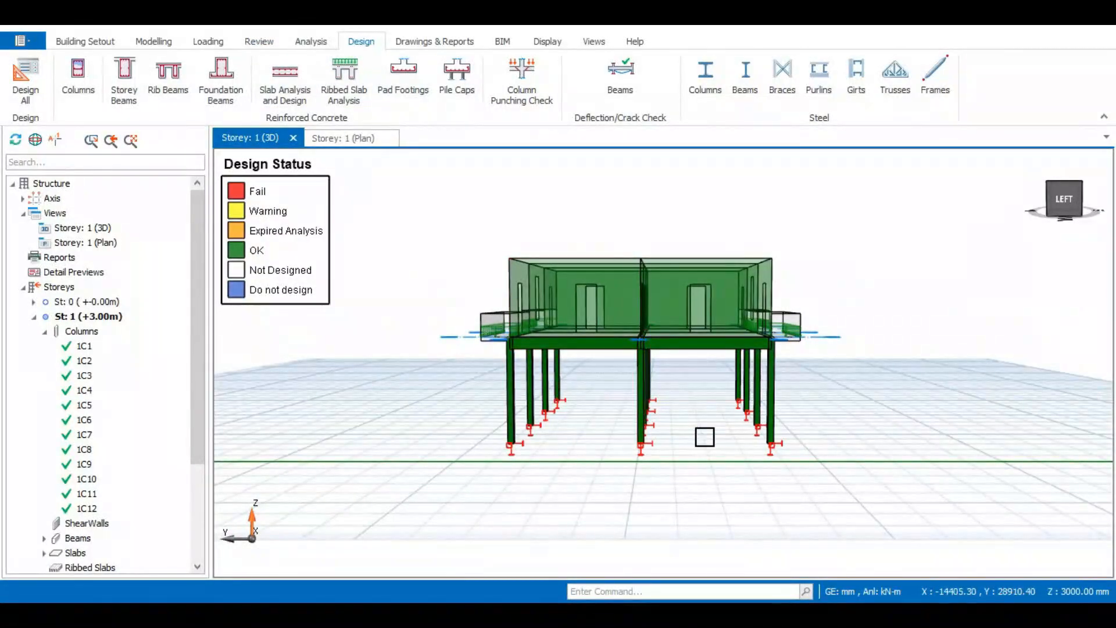
middle_click_drag(706, 436, 514, 404)
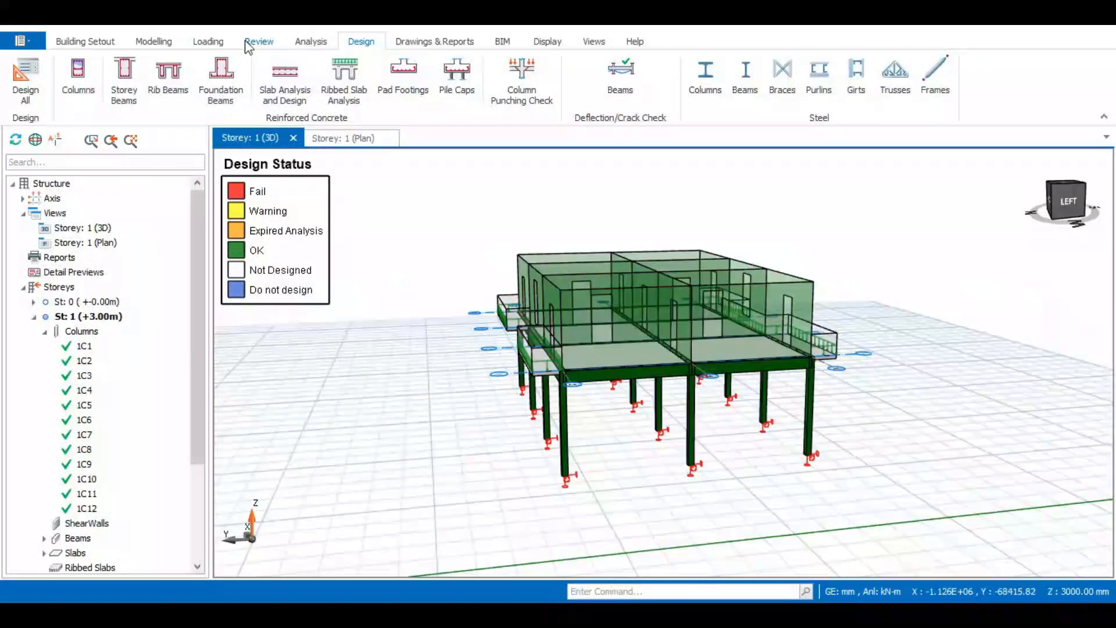
left_click(259, 42)
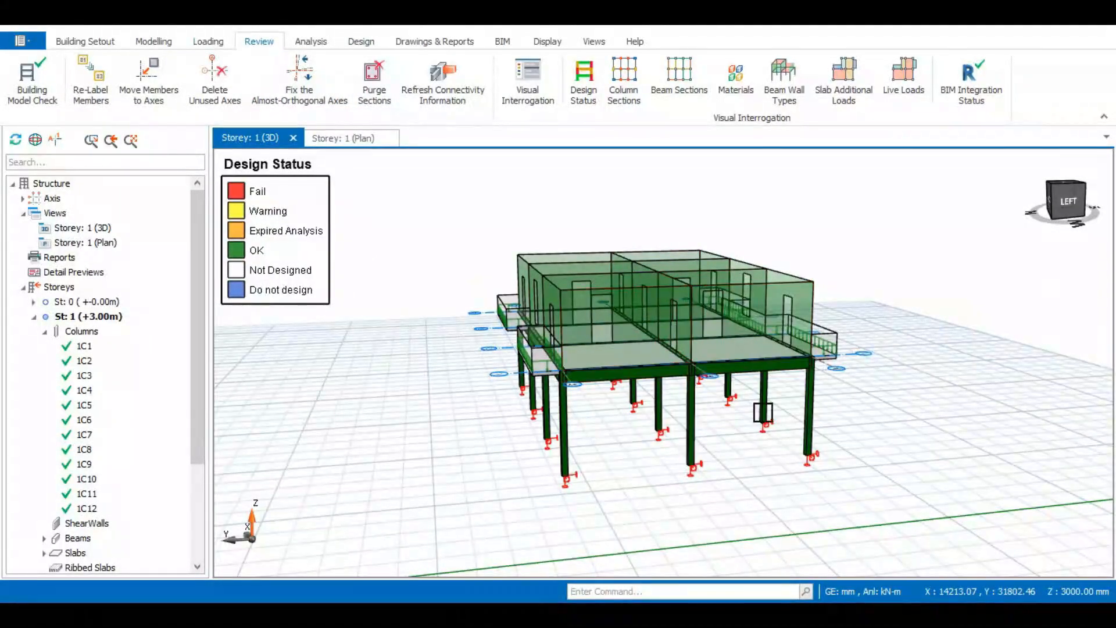
middle_click_drag(847, 434, 715, 448)
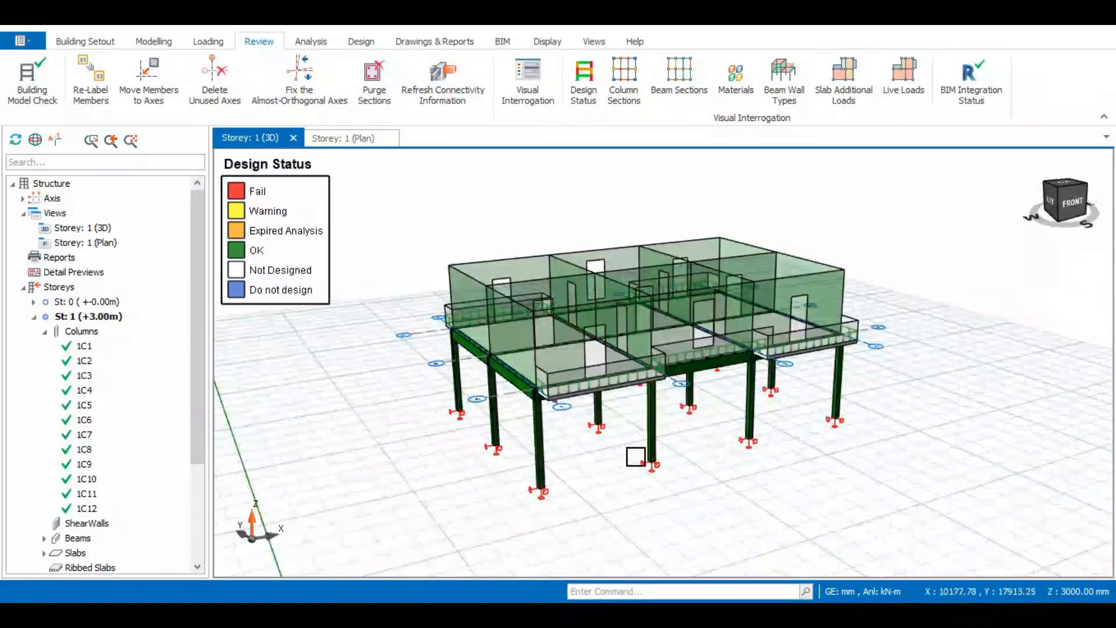
middle_click_drag(637, 459, 688, 412)
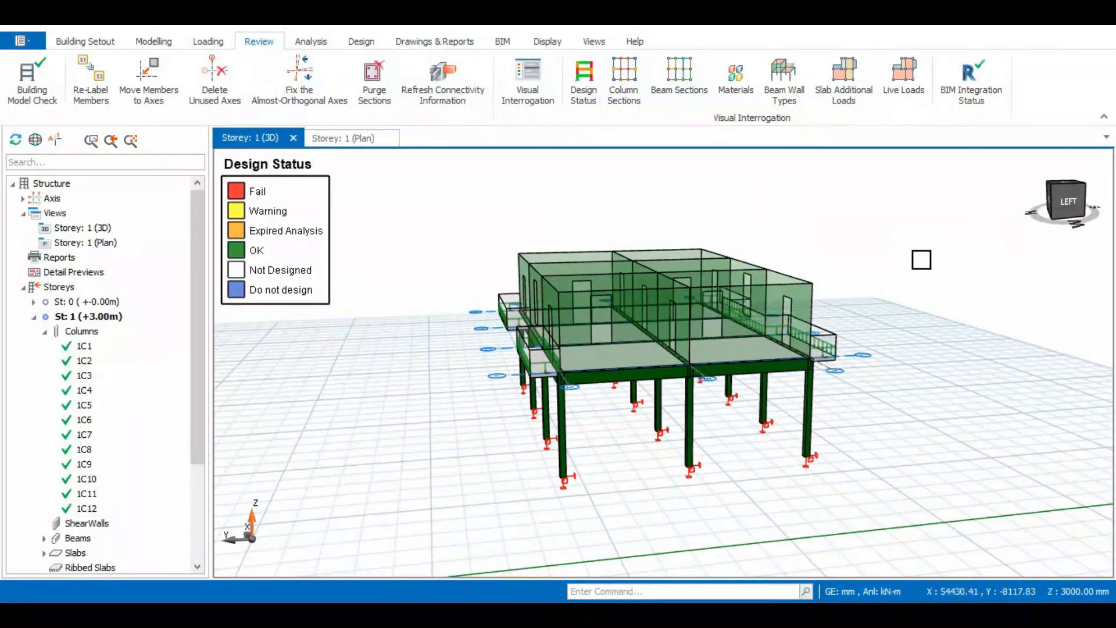
middle_click_drag(728, 436, 617, 345)
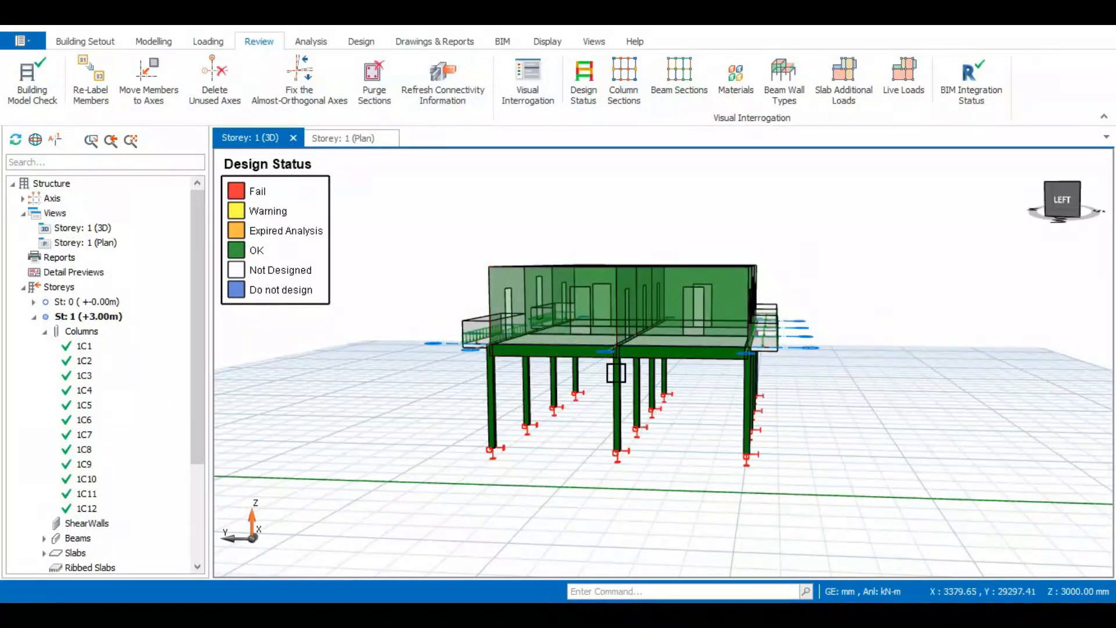
middle_click_drag(519, 422, 361, 424)
scroll(85, 368, "down", 1)
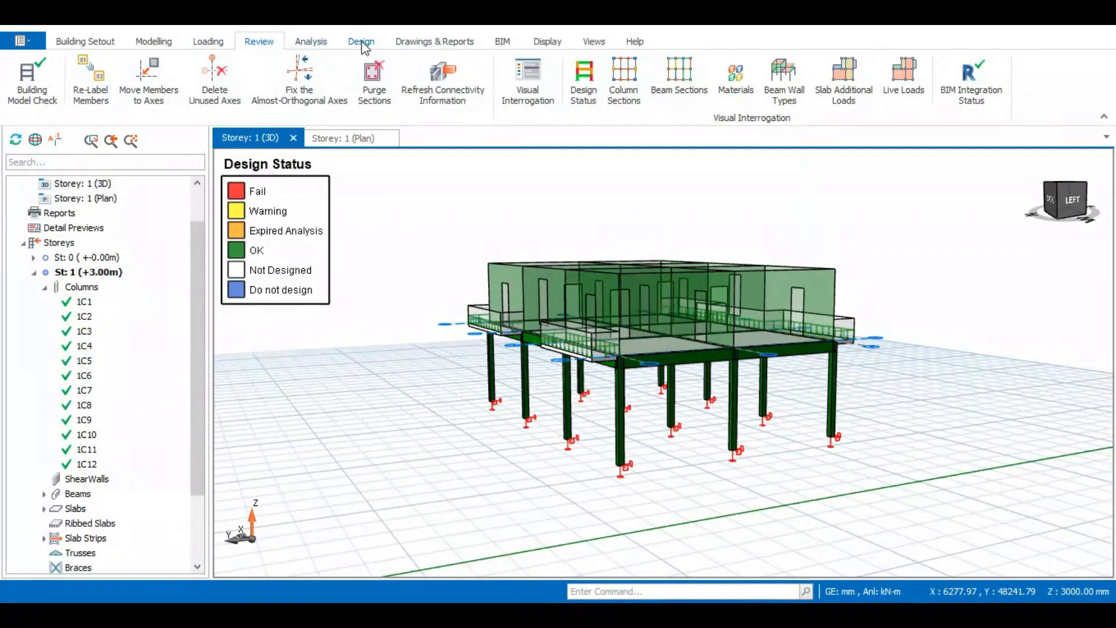
Step: Open the Column/Wall Design results from Building Analysis and review the columns' utilization ratios, steel bars and links
left_click(310, 42)
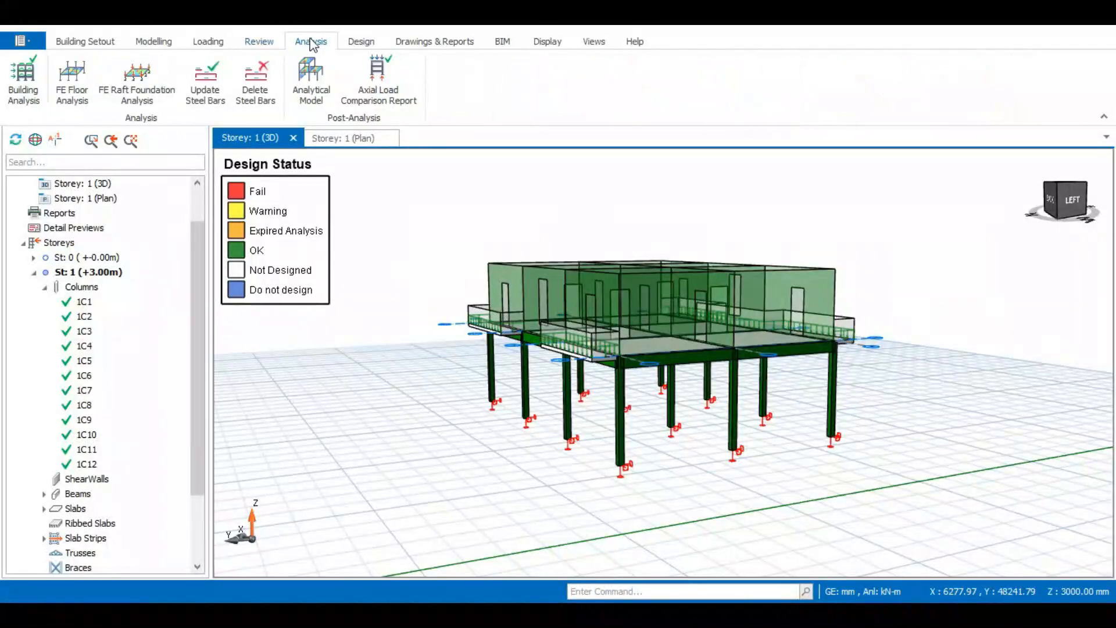
left_click(29, 80)
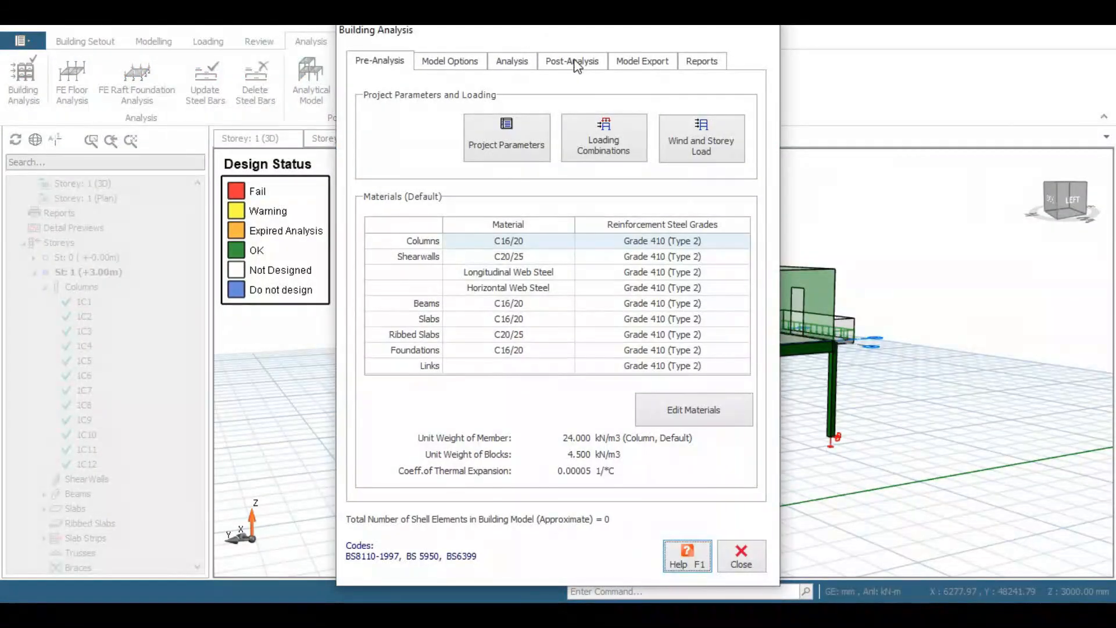
left_click(577, 64)
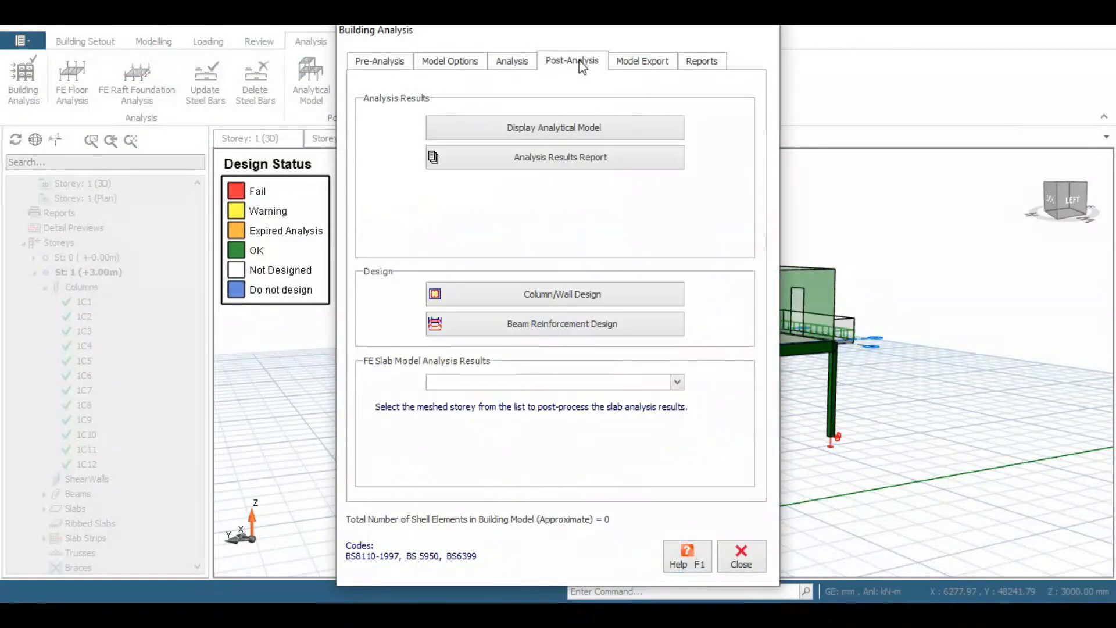
left_click(567, 295)
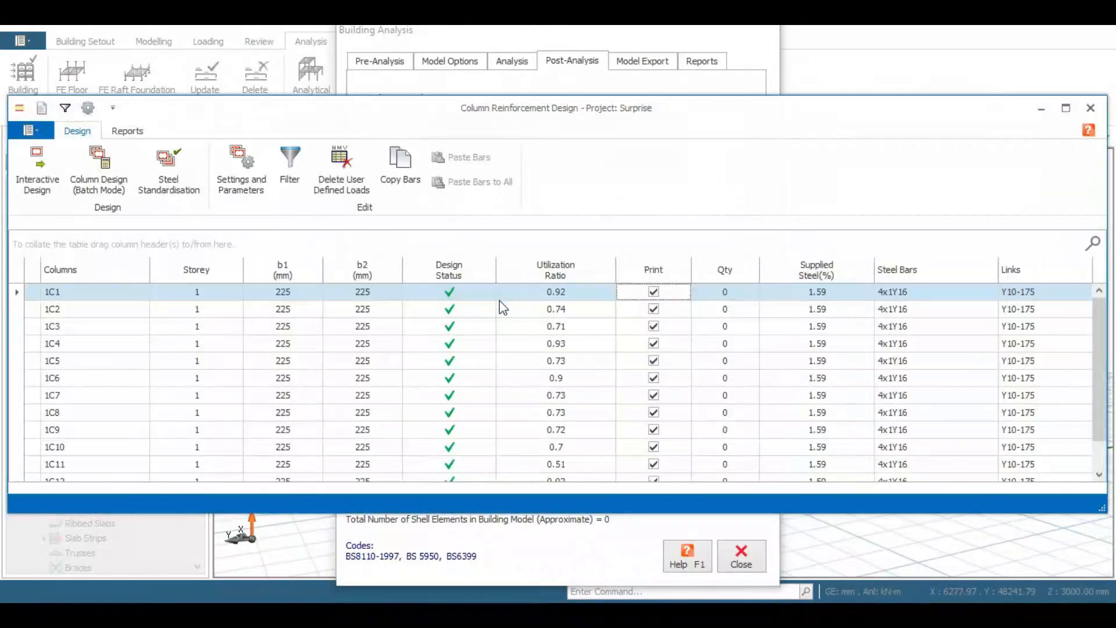
scroll(766, 395, "up", 1)
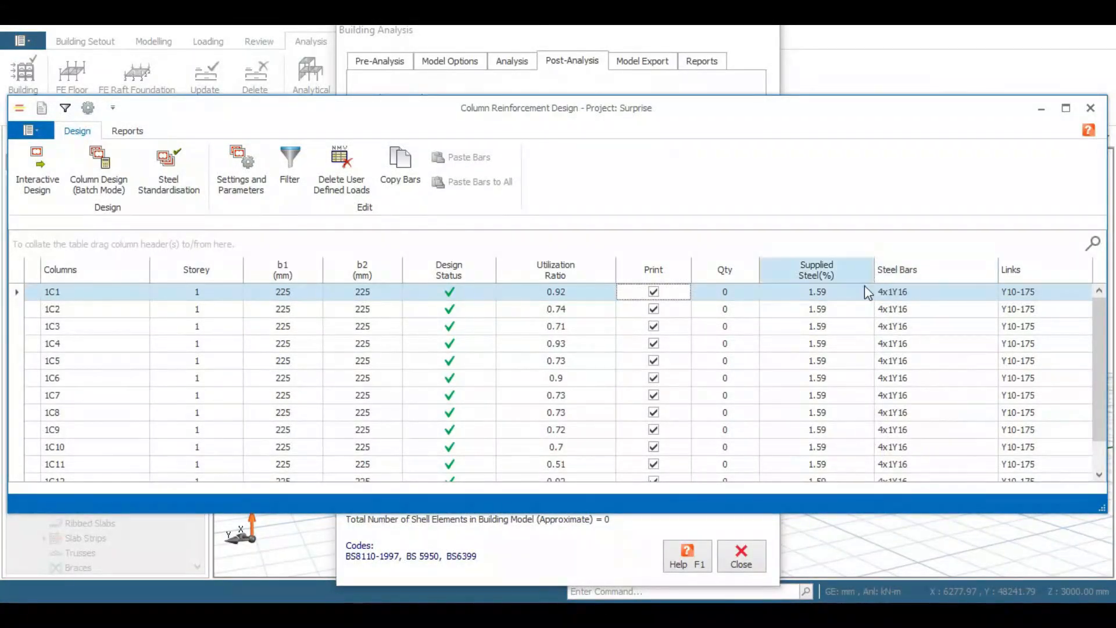
scroll(923, 376, "down", 1)
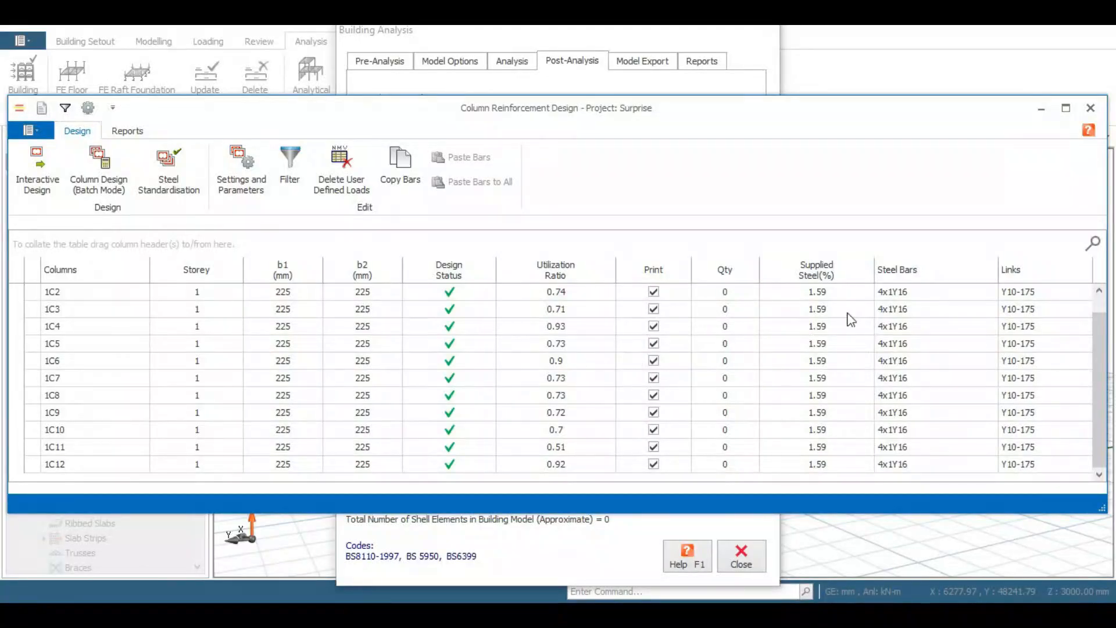
left_click(900, 295)
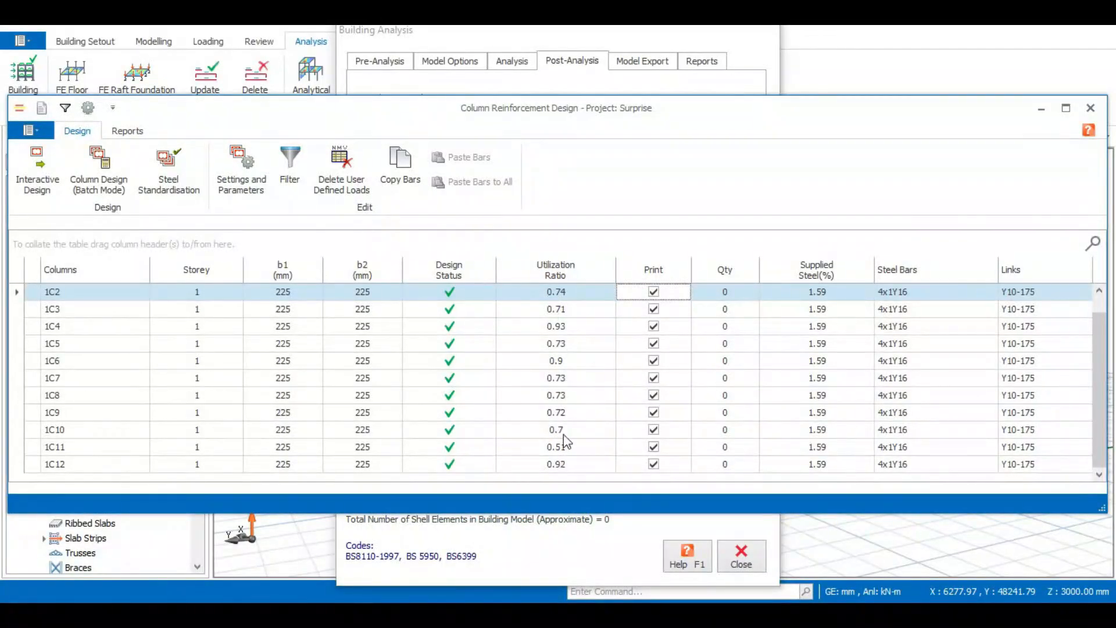
left_click(1090, 108)
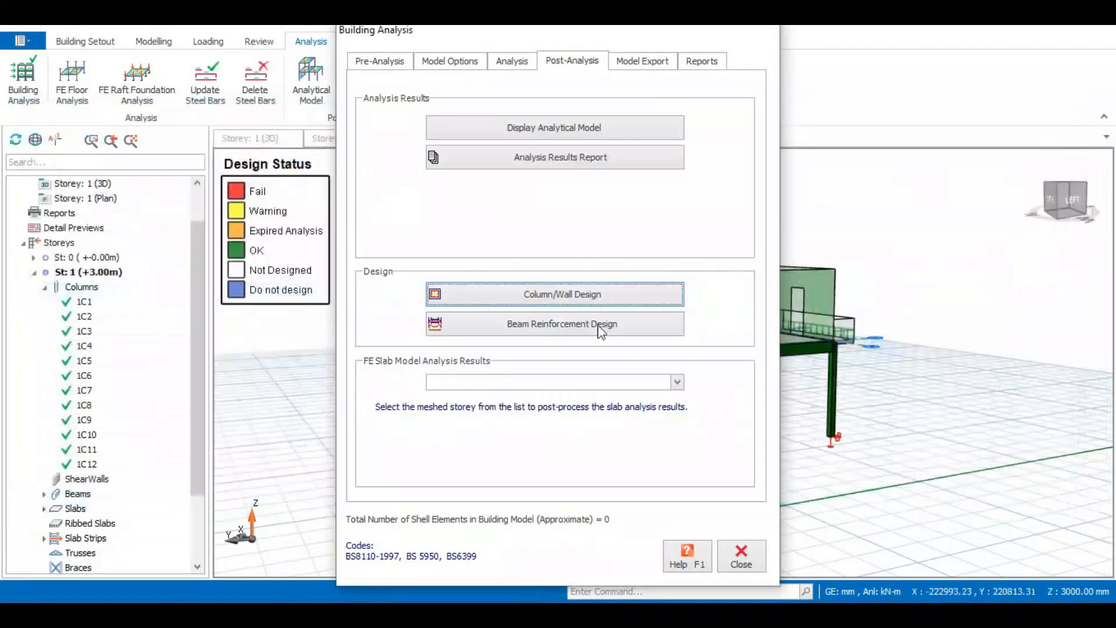
Step: Open Beam Reinforcement Design and inspect the interactive rebar layouts of the beams on axes C and 4
left_click(558, 325)
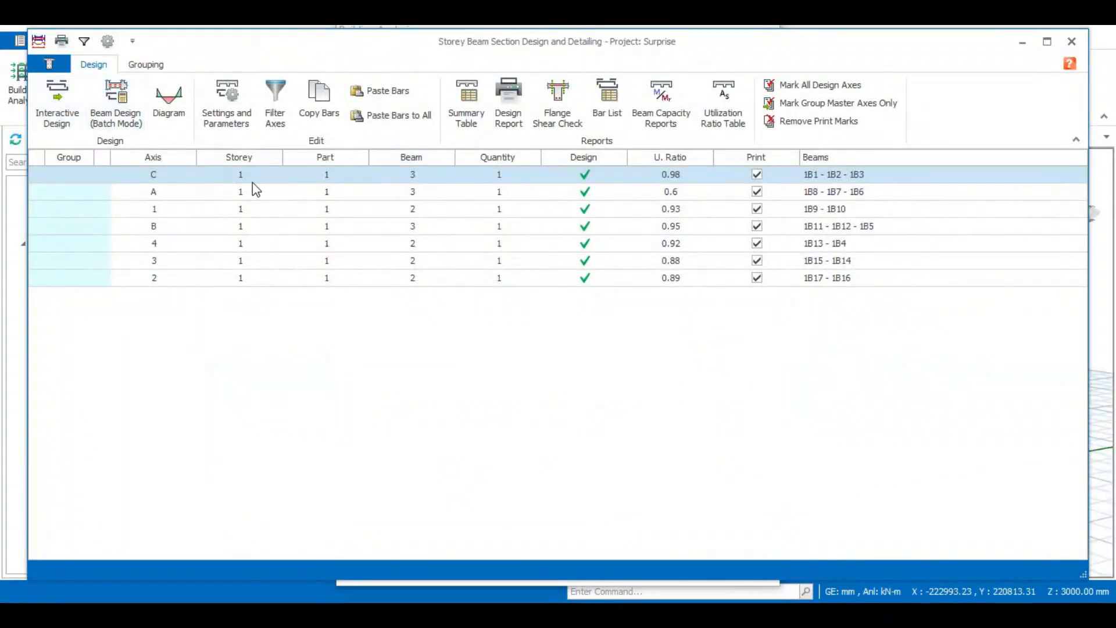
left_click(56, 107)
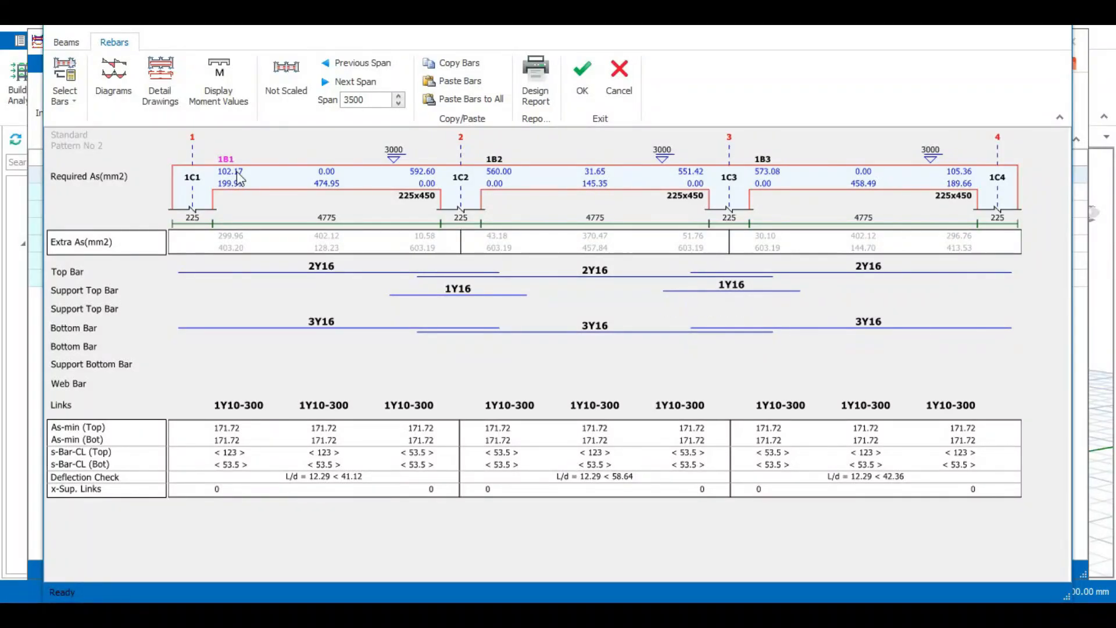
left_click(637, 74)
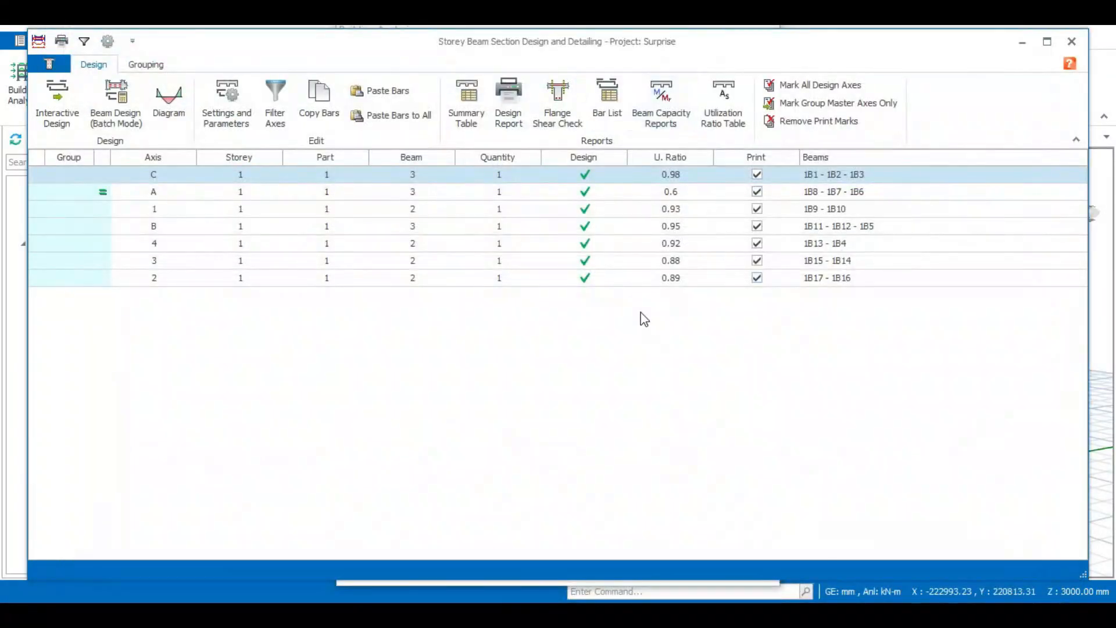
left_click(179, 250)
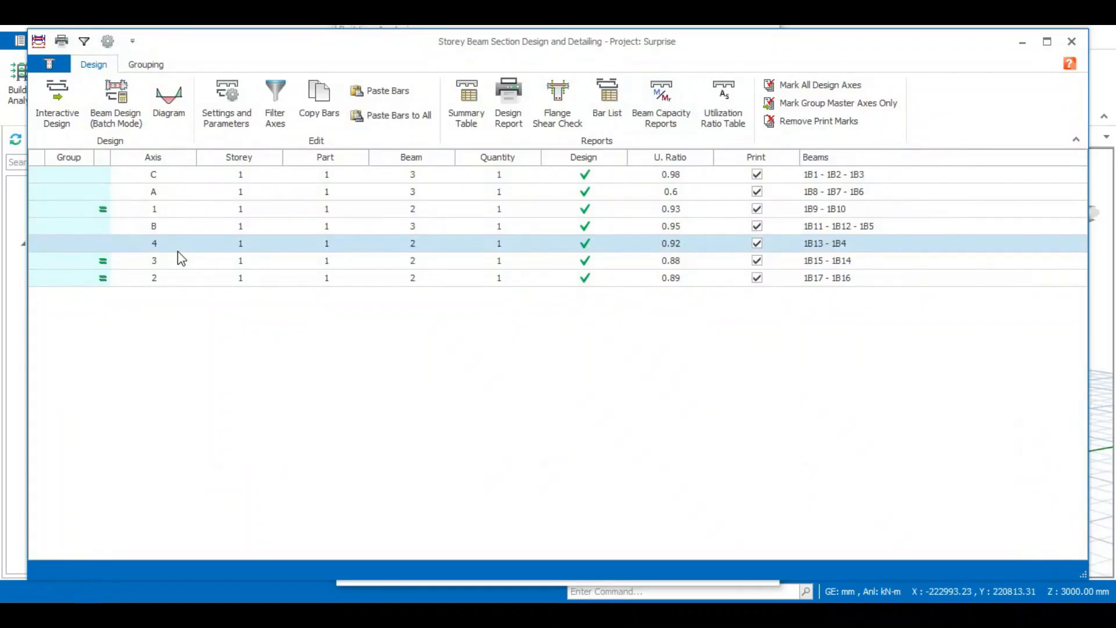
double_click(179, 250)
left_click(619, 74)
Step: Inspect axis B's rebar layout and the right-end extension options for beam 1B11's top bar, closing the design and analysis windows without changes
double_click(349, 226)
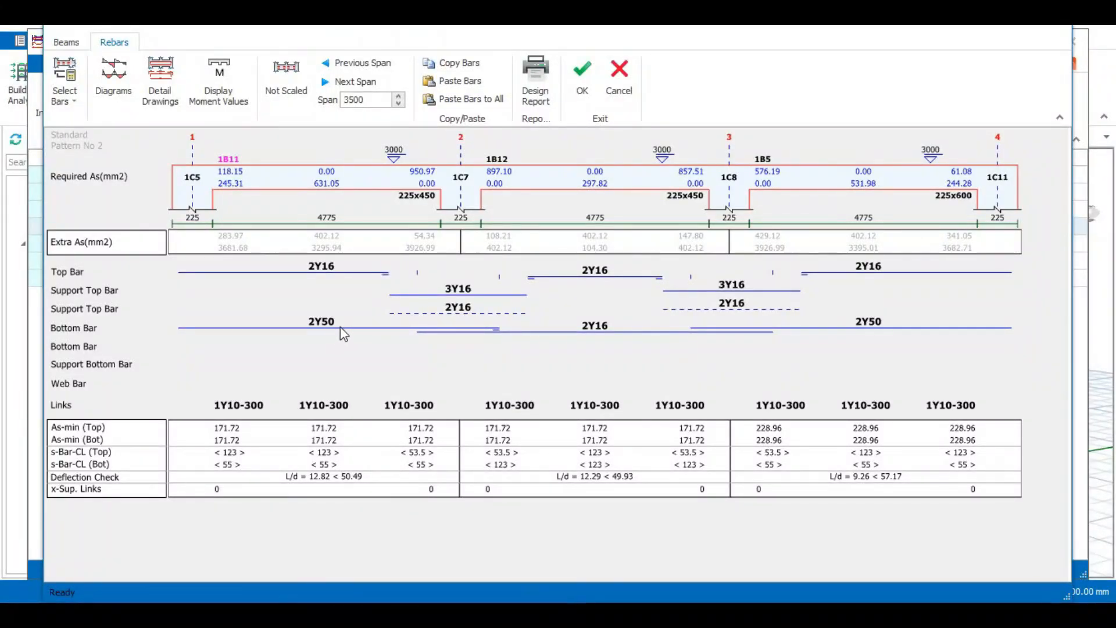
double_click(323, 323)
left_click(323, 292)
double_click(322, 268)
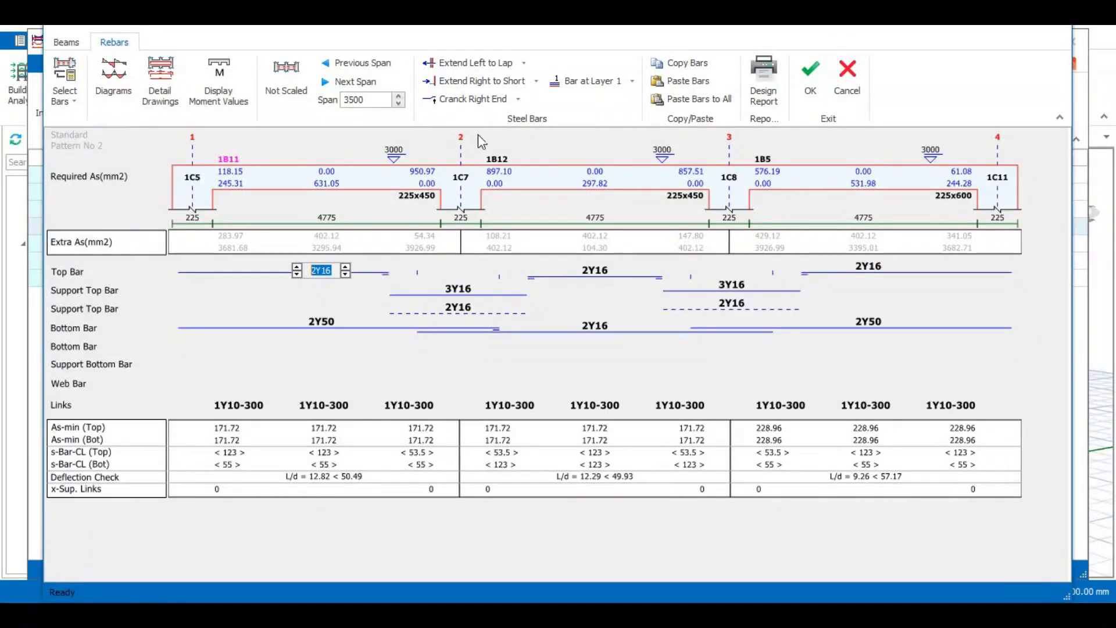
left_click(536, 81)
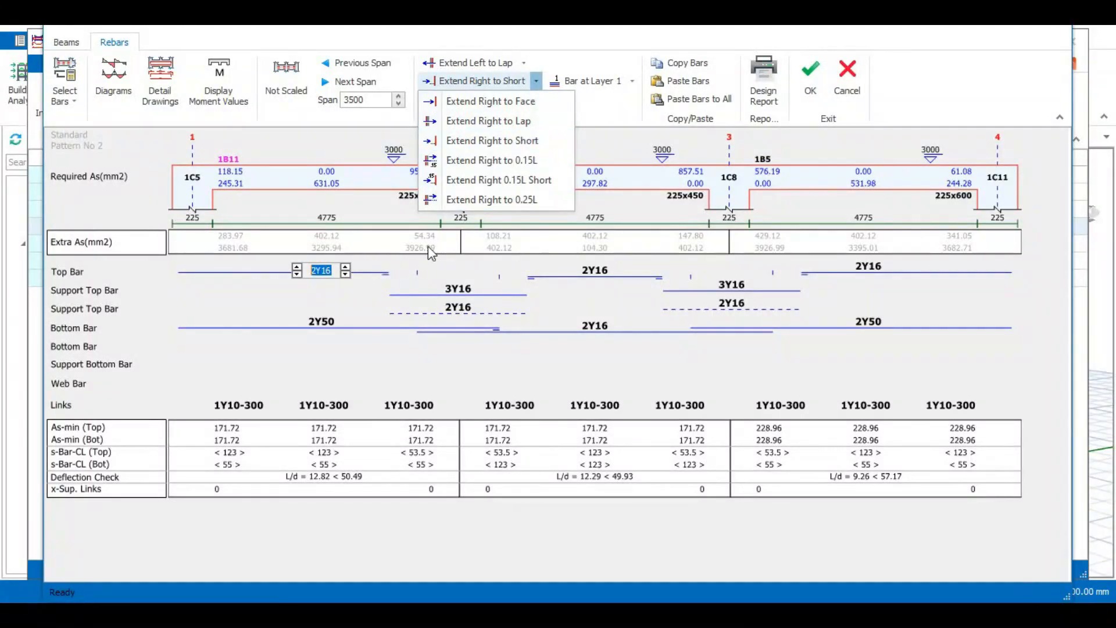
left_click(539, 238)
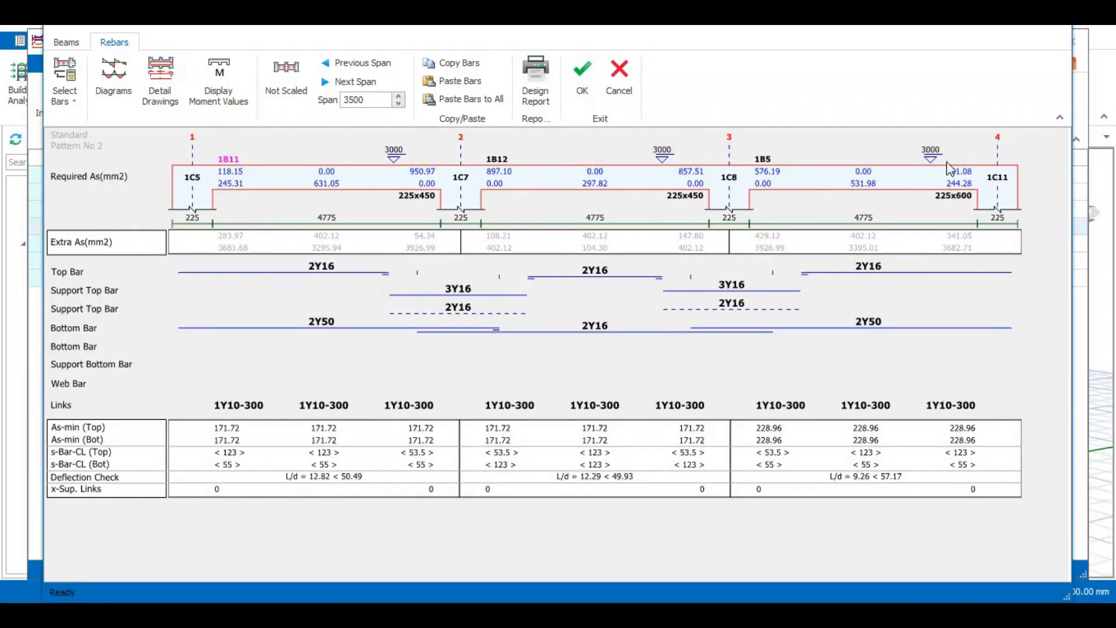
left_click(618, 78)
left_click(1071, 42)
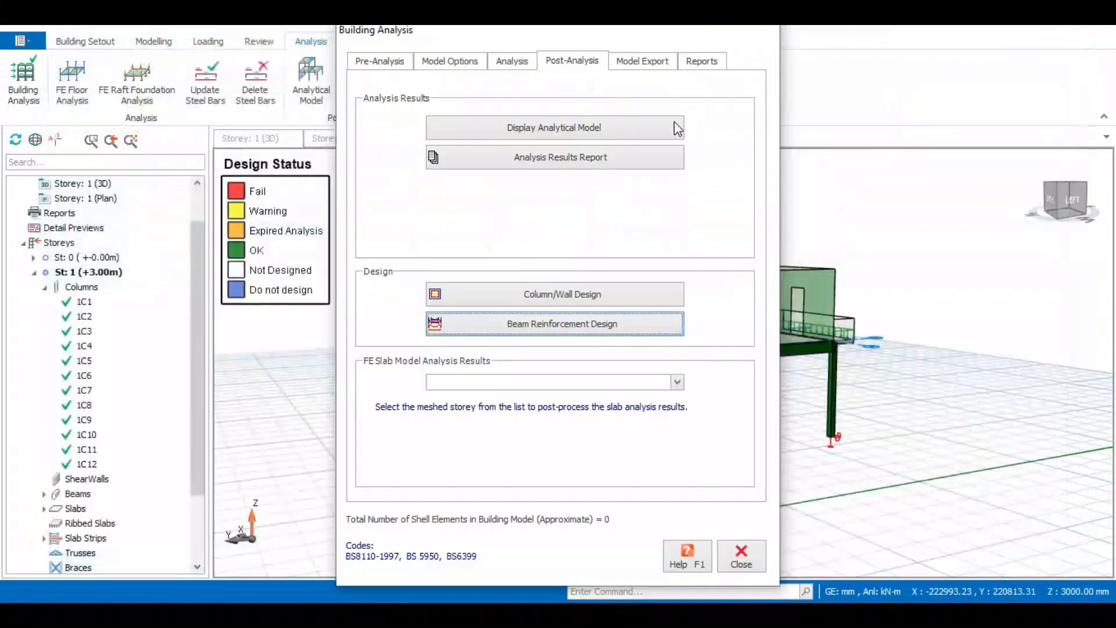
left_click(741, 559)
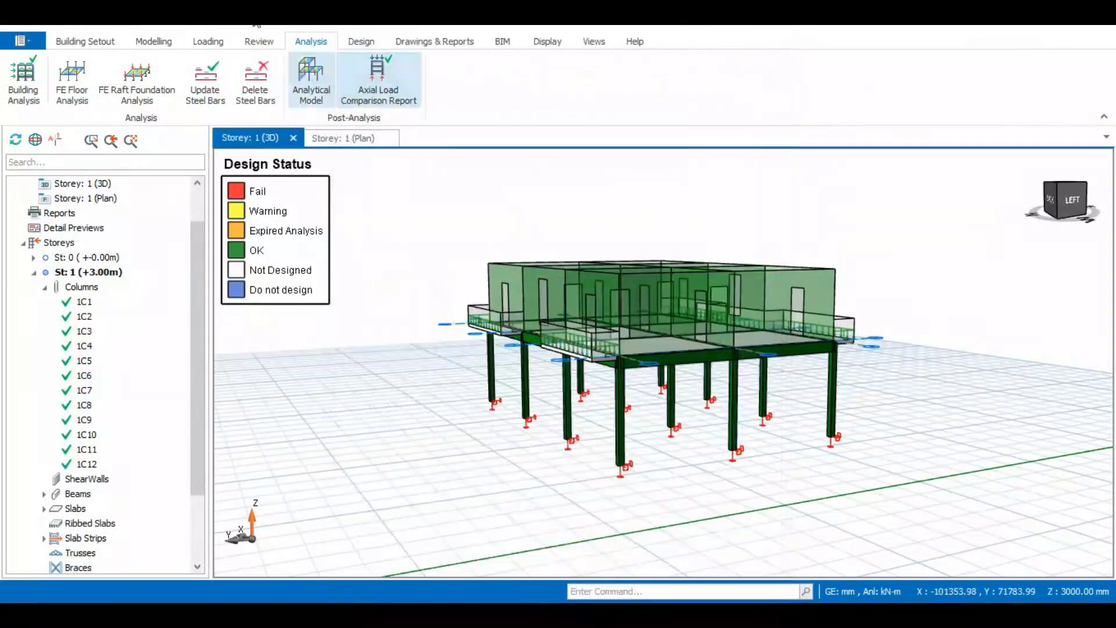
Step: Generate the storey beam elevation drawing for storey St: 1 (+3.00m)
left_click(430, 42)
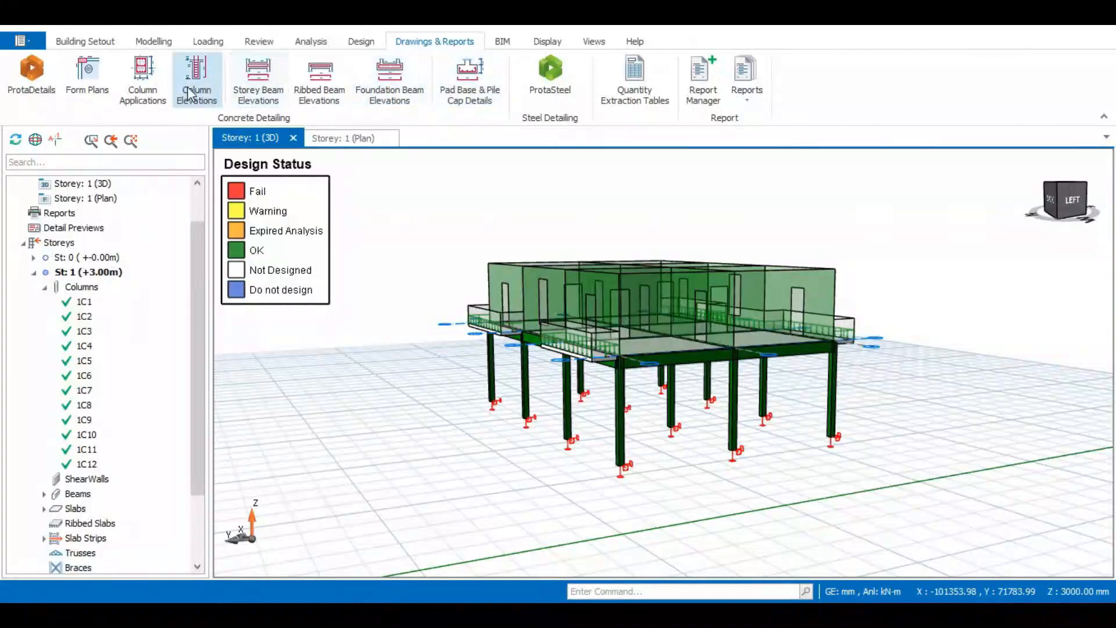
left_click(259, 93)
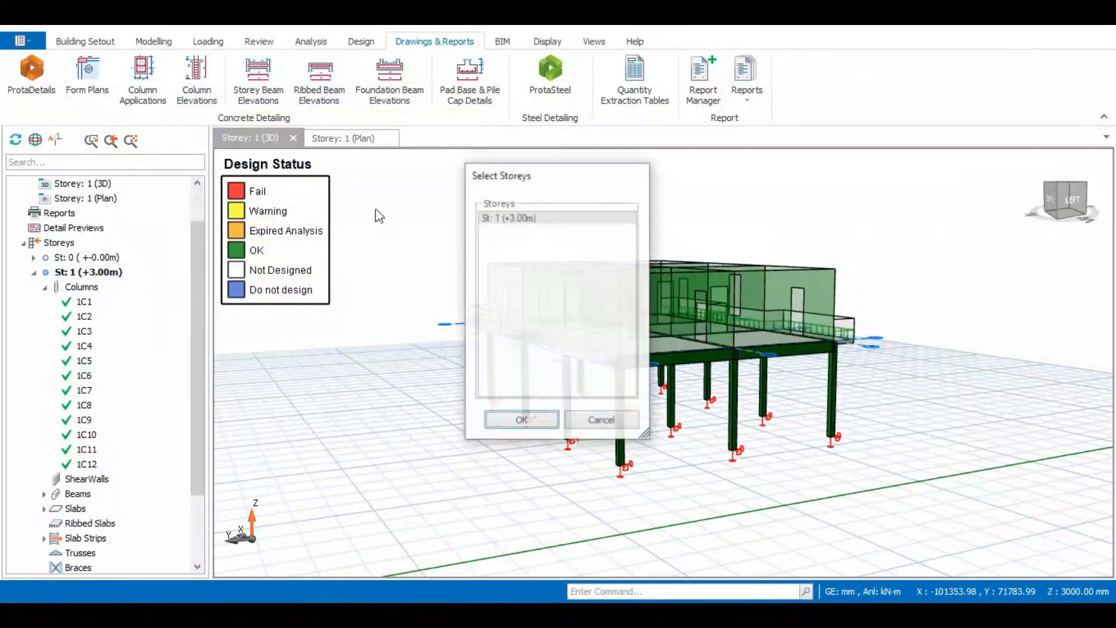
left_click(535, 425)
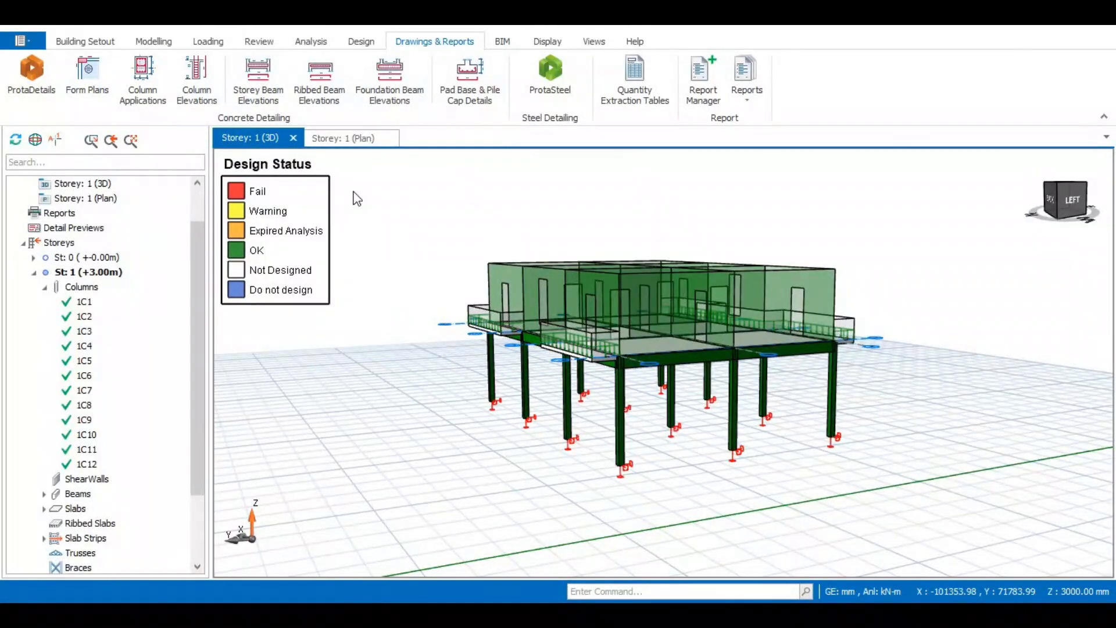
Step: Examine the beam elevation drawing, focusing on the top and bottom bar ends of beam 1B11 at the axis 1 support
scroll(530, 342, "up", 7)
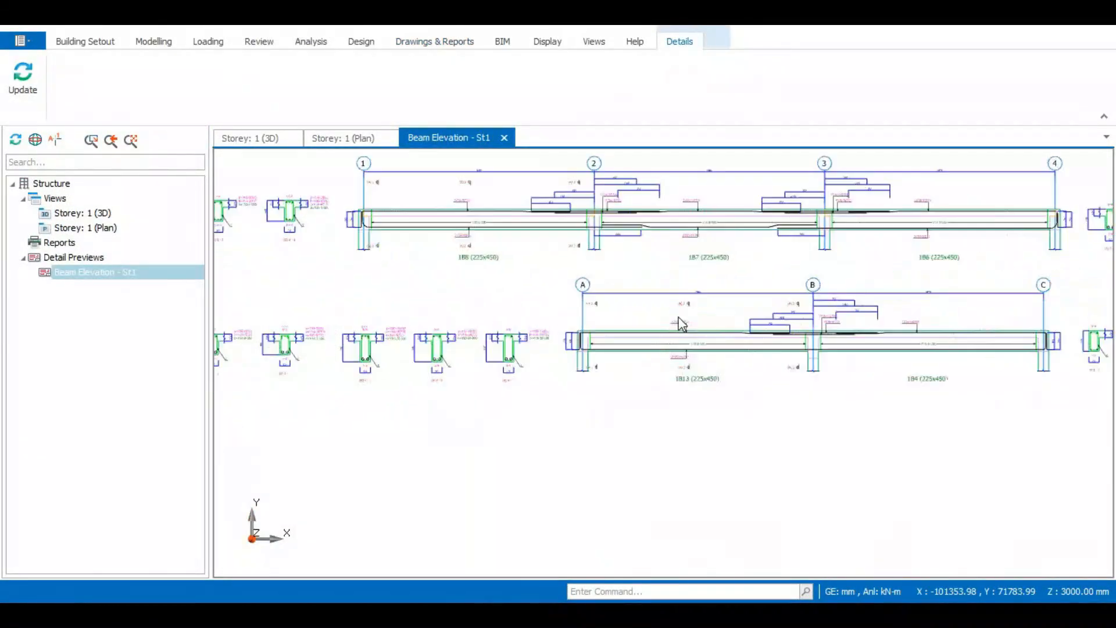
scroll(682, 324, "up", 3)
scroll(700, 341, "down", 5)
scroll(700, 341, "up", 4)
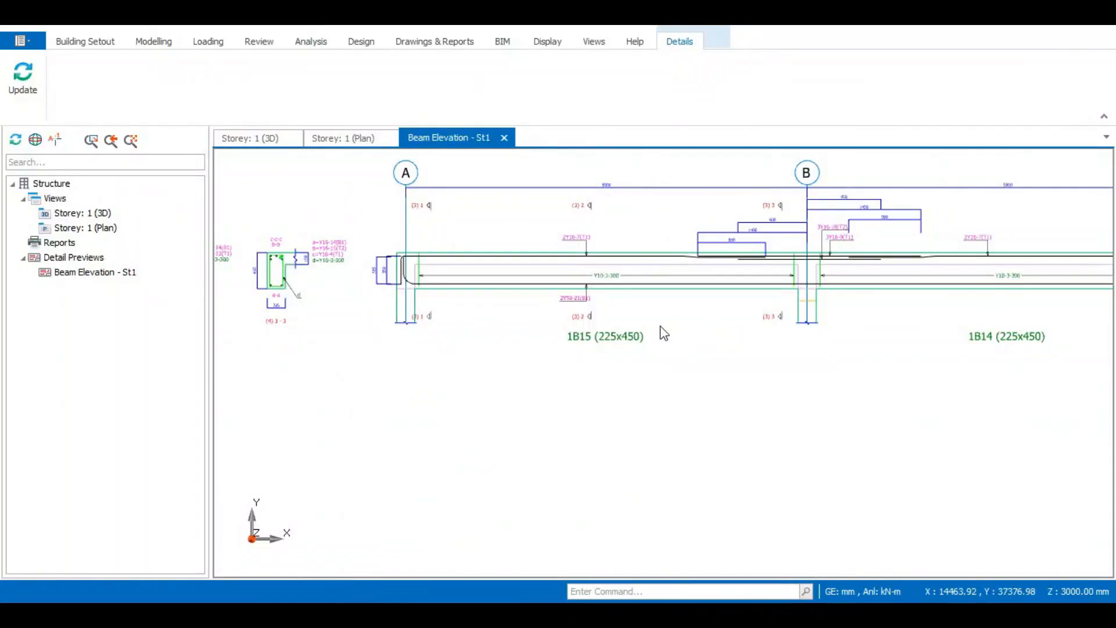
scroll(523, 321, "up", 2)
scroll(304, 329, "up", 4)
scroll(310, 327, "down", 1)
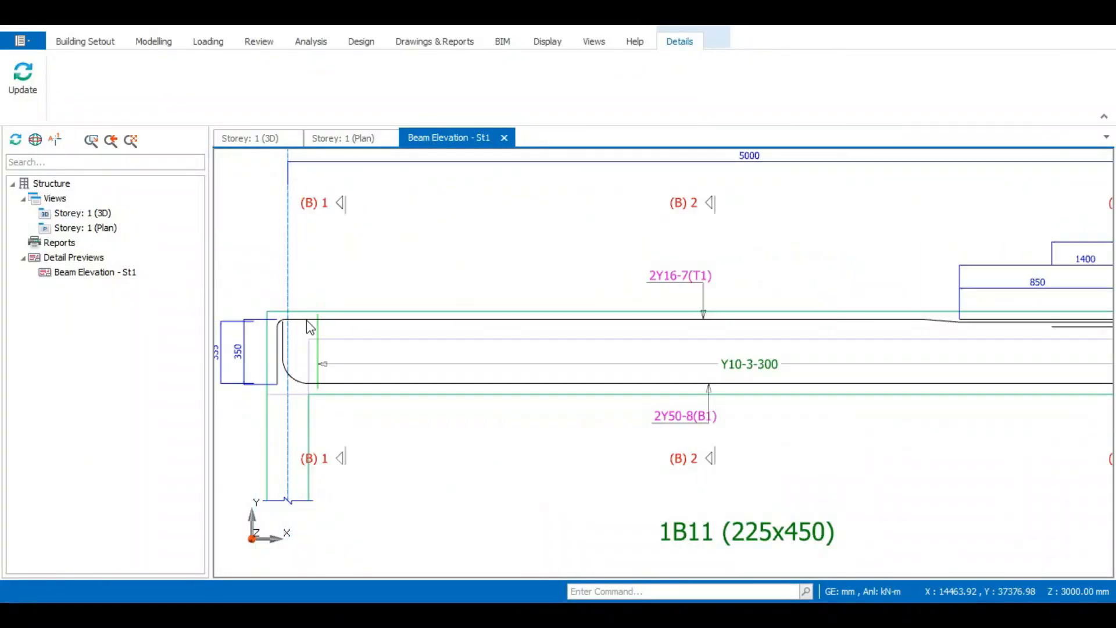
scroll(287, 349, "up", 1)
scroll(288, 352, "down", 3)
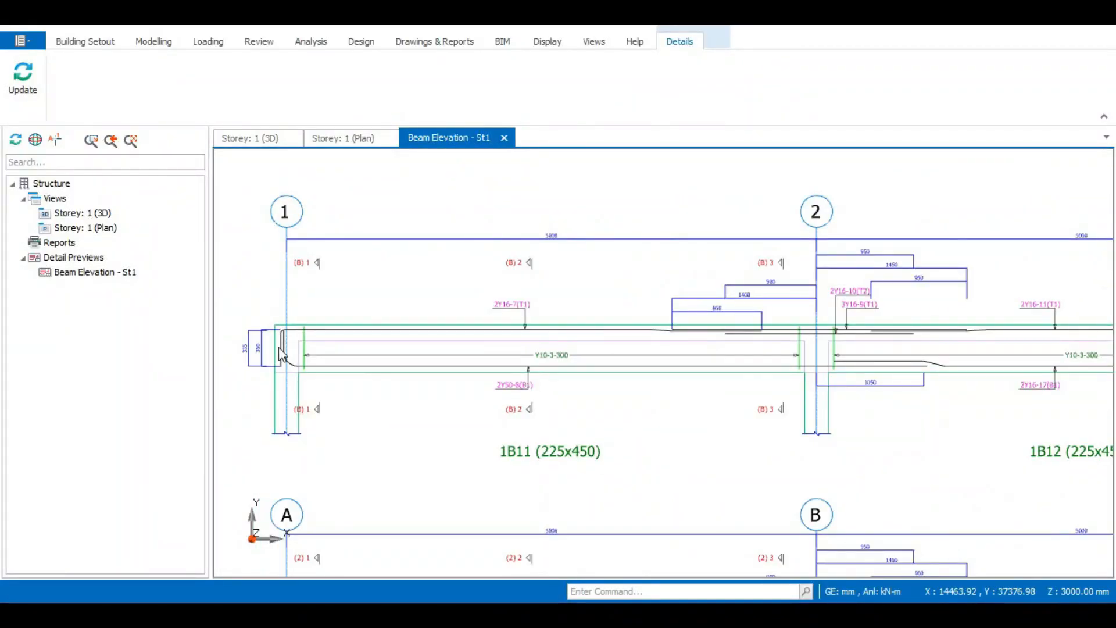
Step: Examine beam 1B11's top bar along the span from axis 1 to its cranked lap near axis 2
scroll(281, 355, "up", 2)
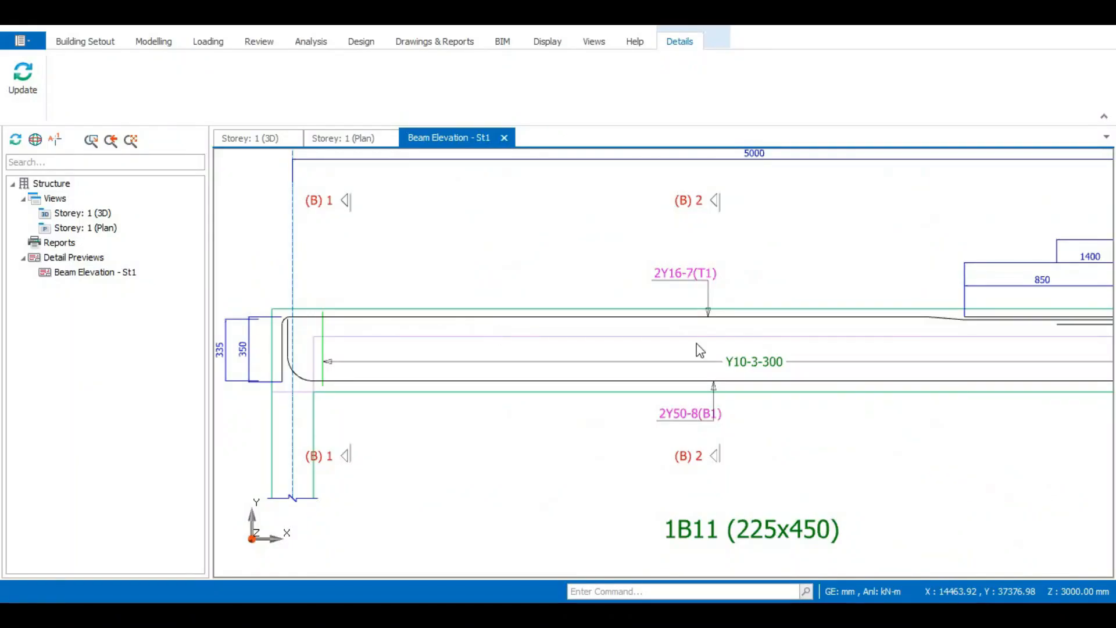
scroll(491, 337, "down", 2)
scroll(591, 334, "up", 1)
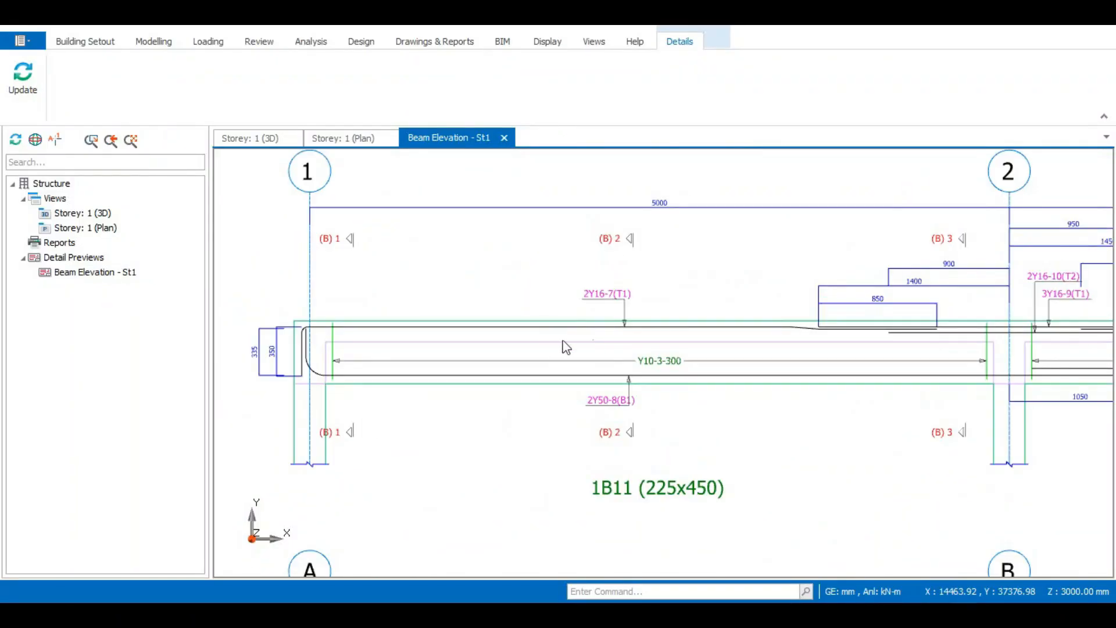
scroll(814, 366, "up", 1)
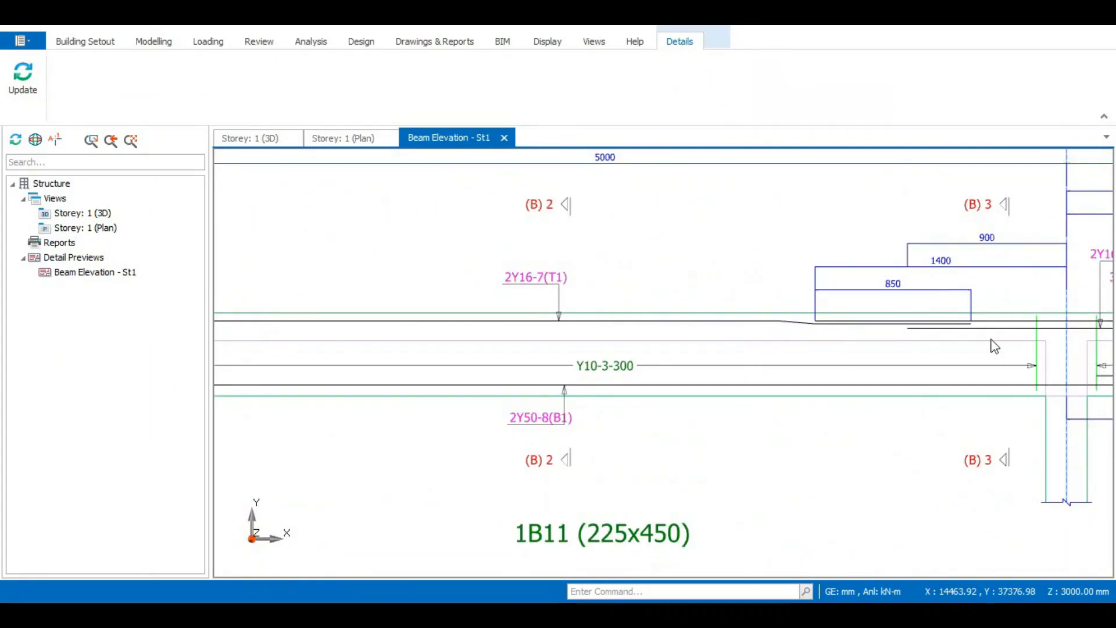
scroll(979, 336, "up", 1)
scroll(686, 355, "down", 1)
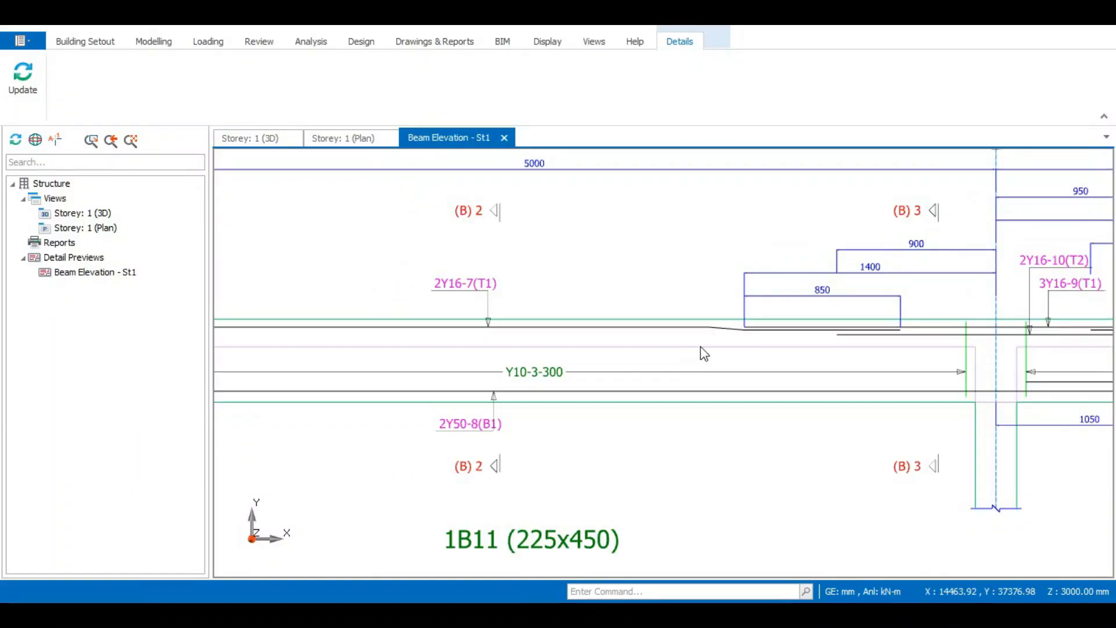
scroll(615, 356, "down", 1)
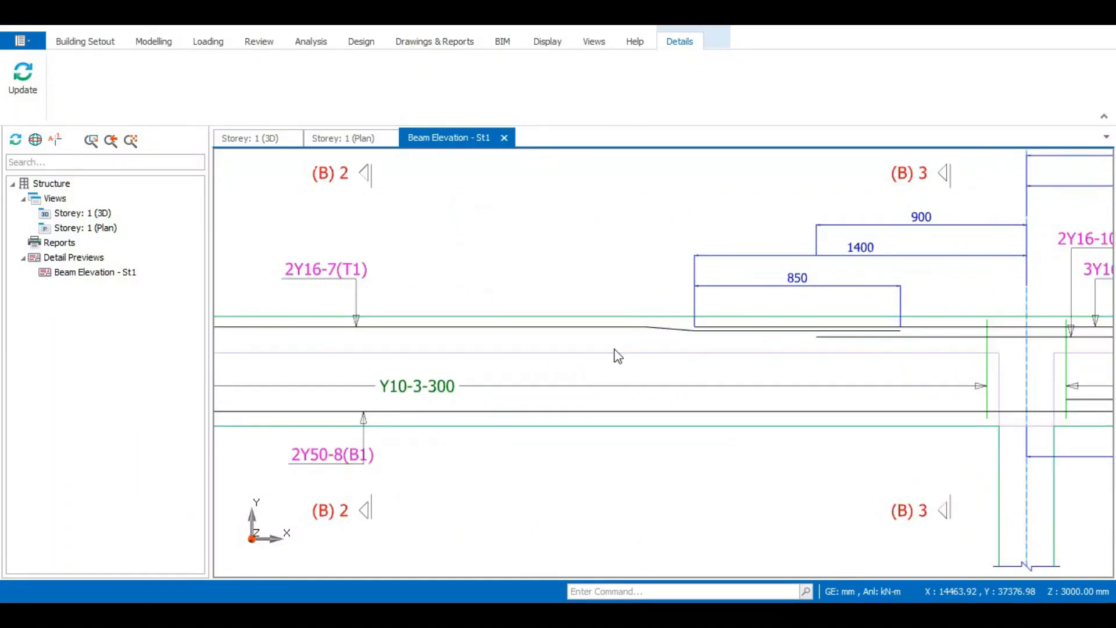
scroll(731, 360, "down", 1)
scroll(894, 314, "up", 1)
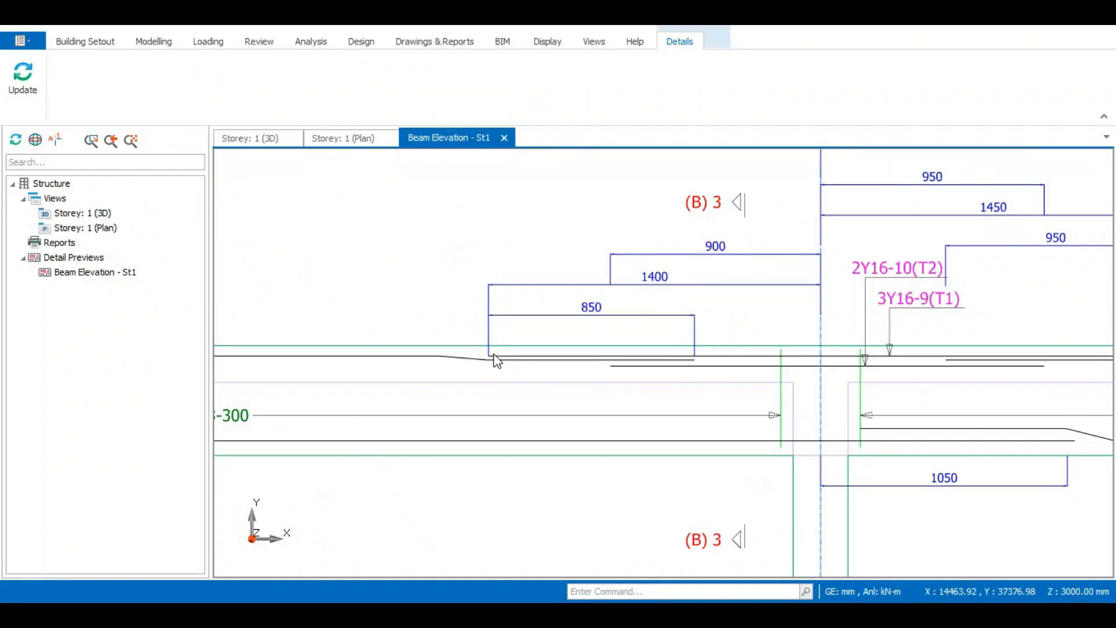
Step: Examine the top bar laps and support bars across axis 2 between beams 1B11 and 1B12
scroll(471, 381, "down", 3)
scroll(745, 388, "up", 2)
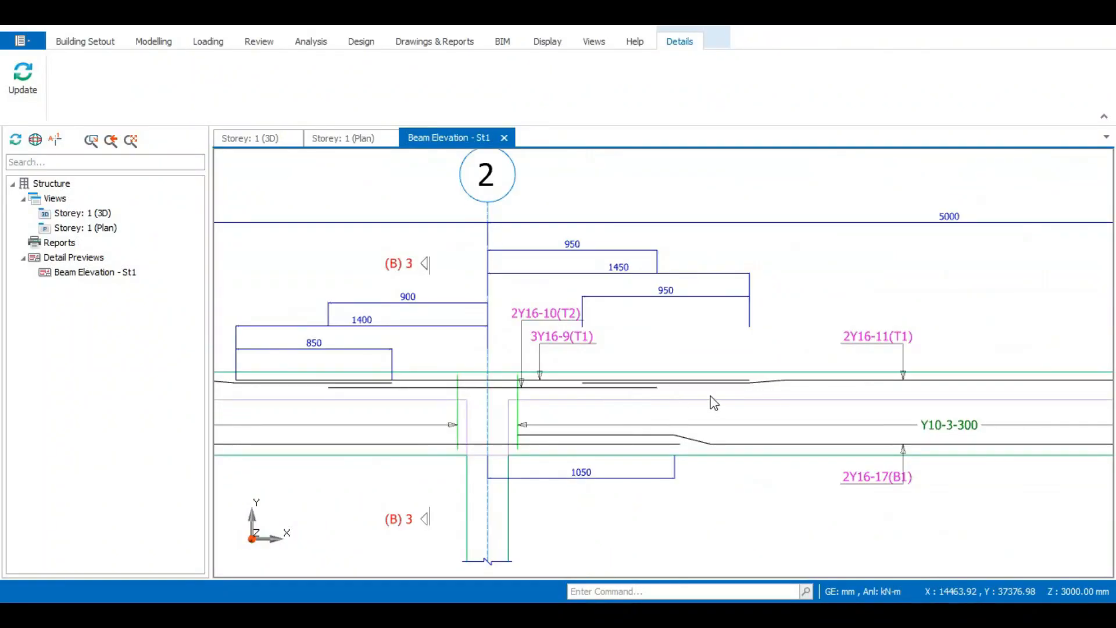
scroll(714, 402, "down", 2)
scroll(719, 395, "up", 2)
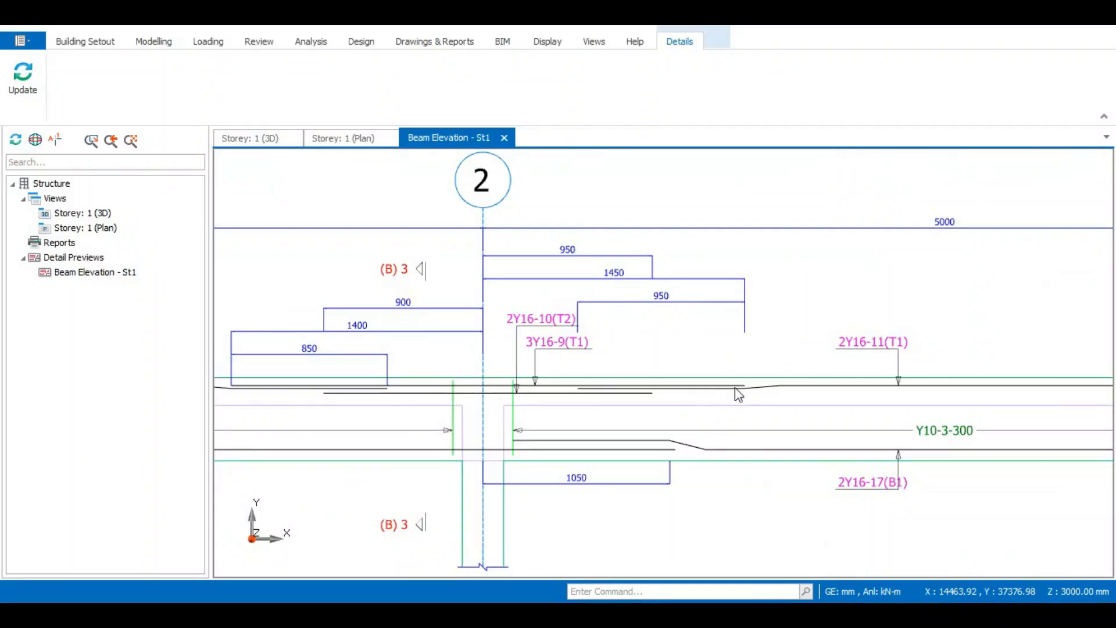
scroll(517, 405, "down", 2)
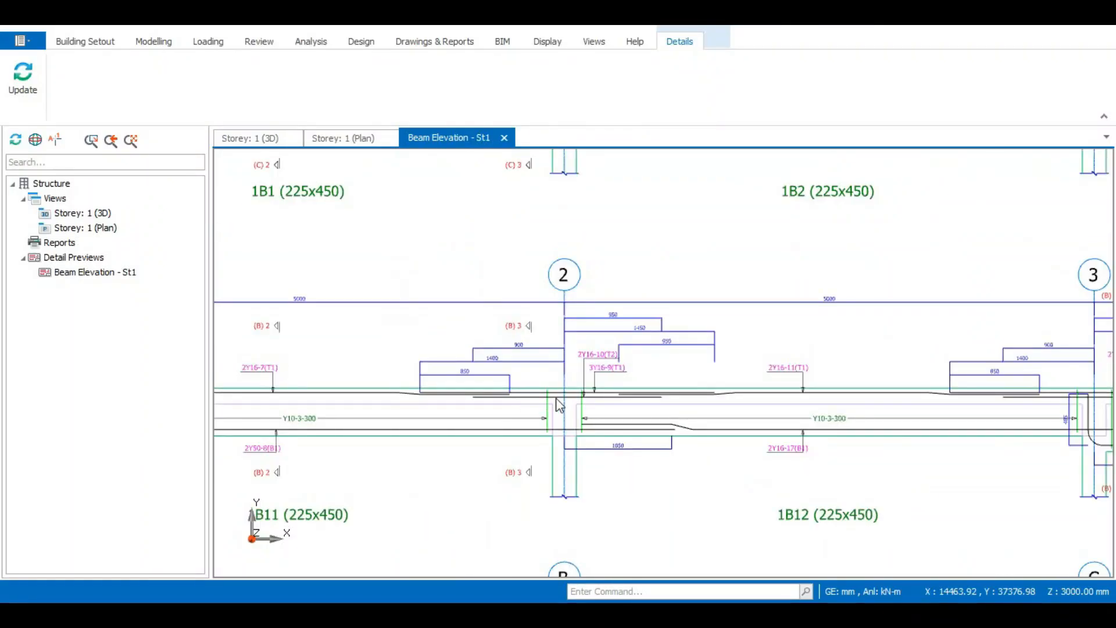
scroll(553, 412, "up", 2)
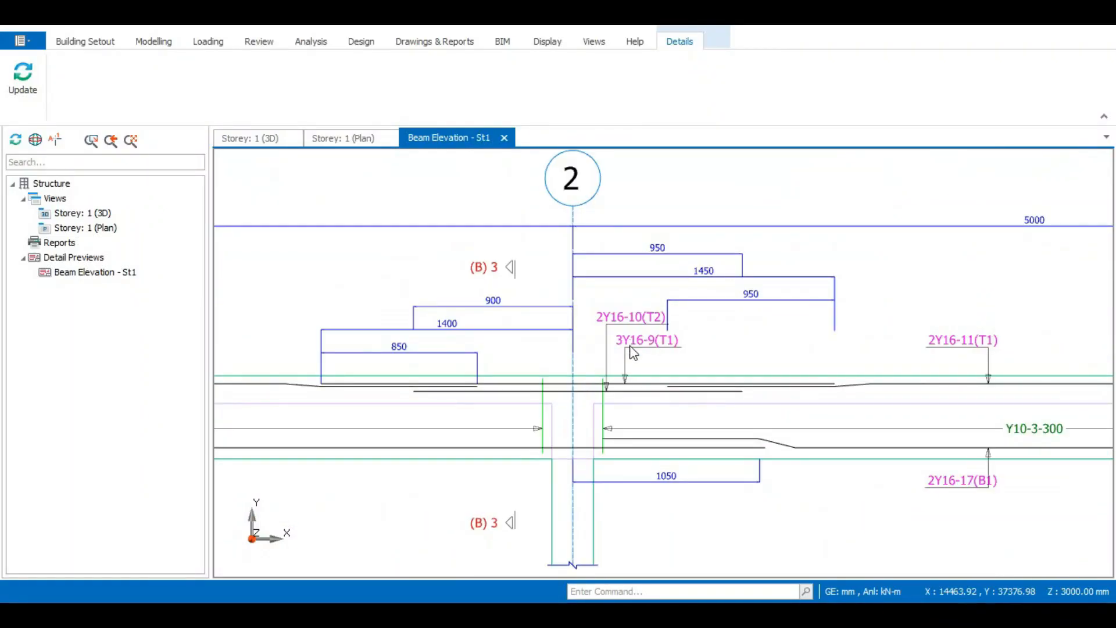
scroll(400, 433, "up", 1)
scroll(331, 371, "down", 2)
scroll(449, 379, "up", 2)
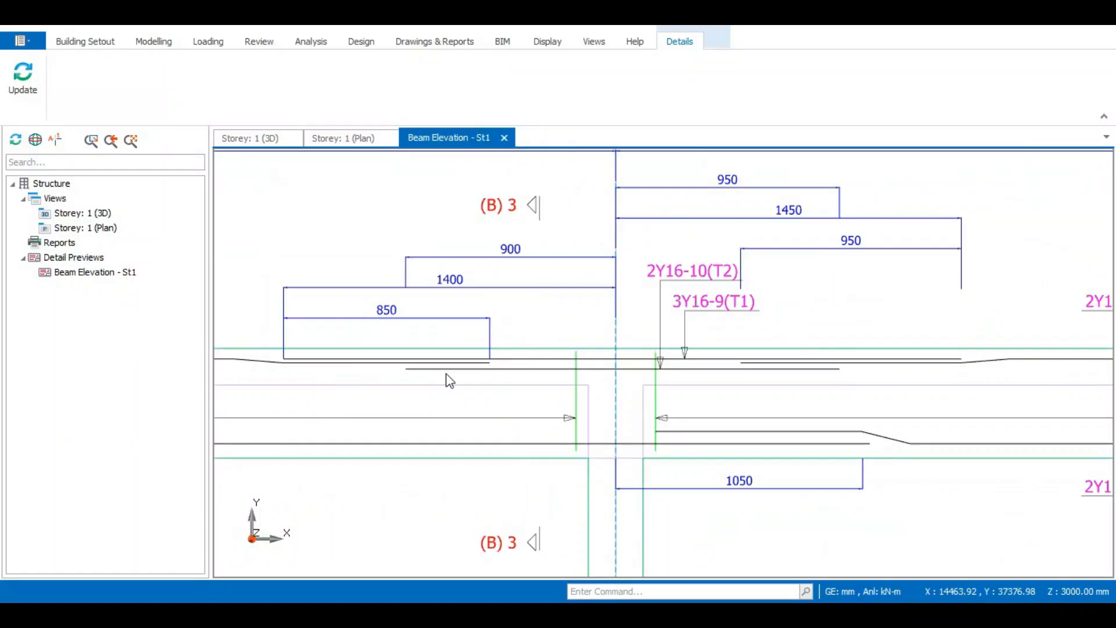
Step: Compare the lap and extension lengths of support bars 3Y16-9(T1) and 2Y16-10(T2) on both sides of axis 2
scroll(801, 407, "down", 1)
scroll(801, 407, "down", 2)
scroll(568, 383, "up", 1)
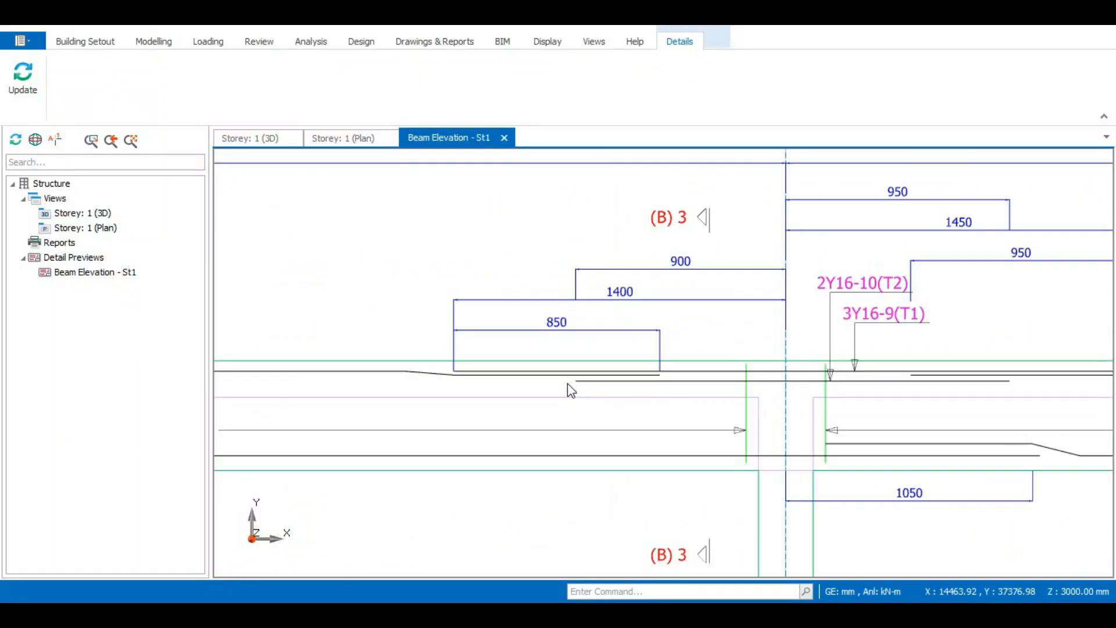
scroll(568, 382, "down", 1)
scroll(561, 387, "up", 2)
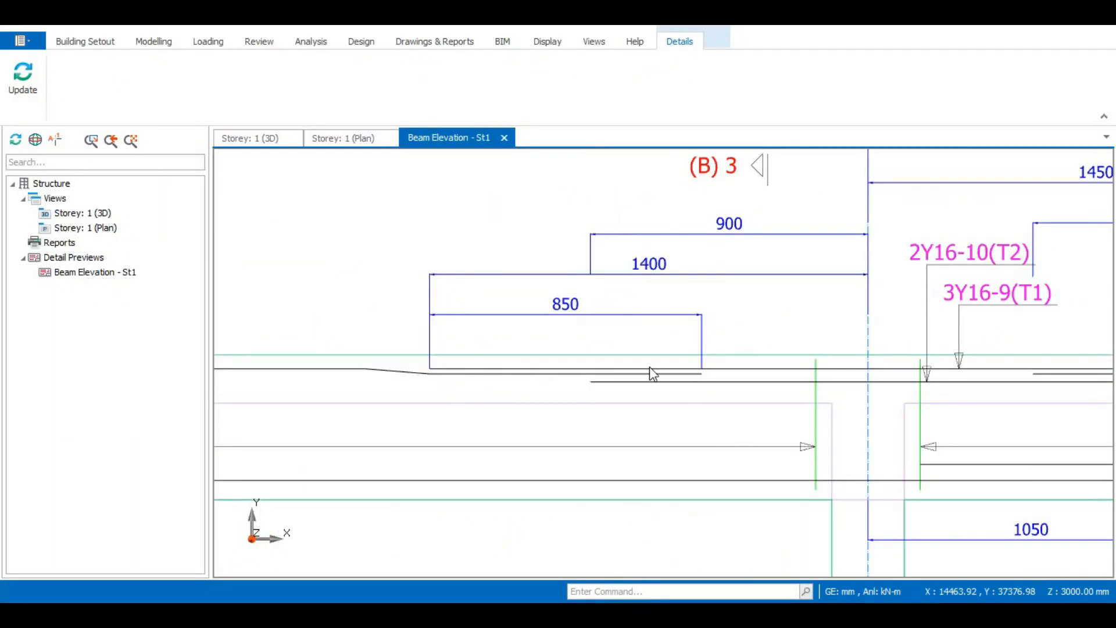
scroll(566, 381, "down", 1)
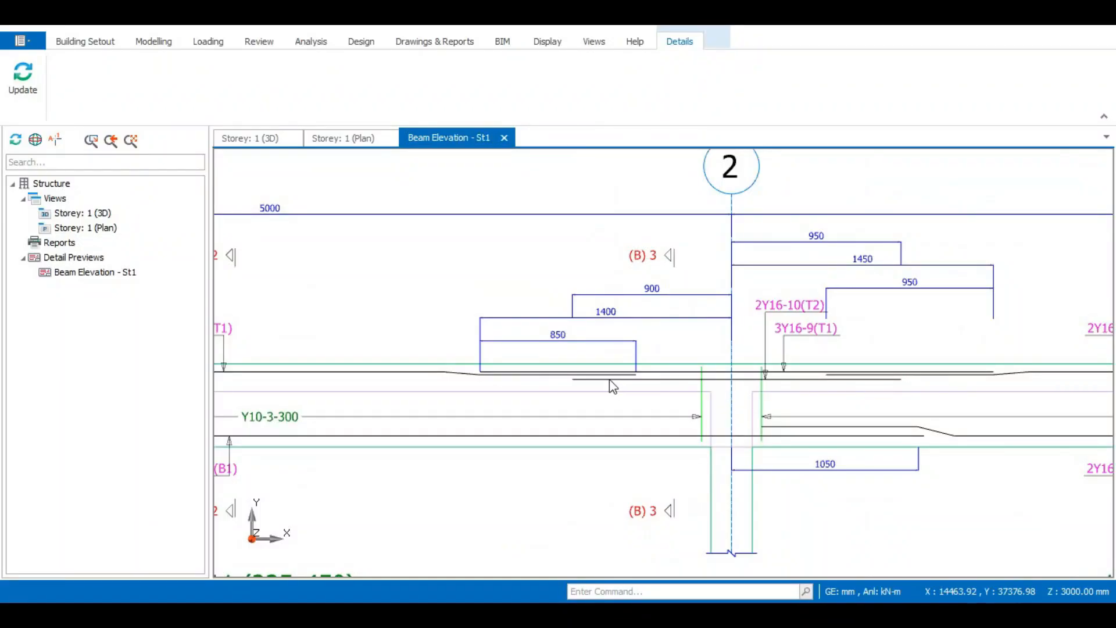
scroll(610, 386, "up", 2)
scroll(579, 394, "down", 1)
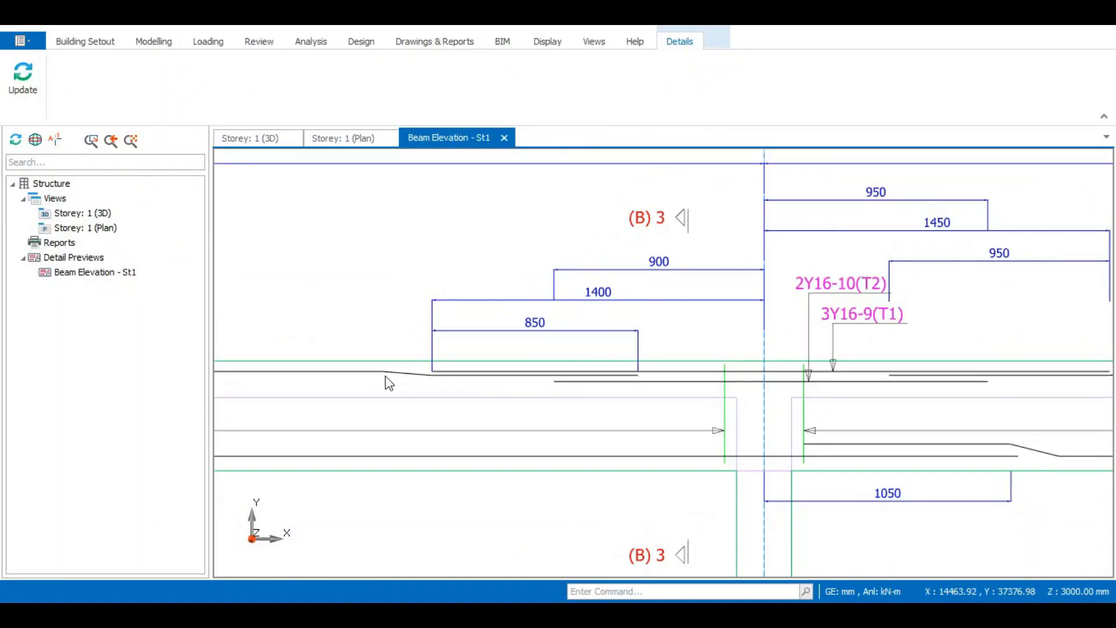
scroll(366, 382, "down", 1)
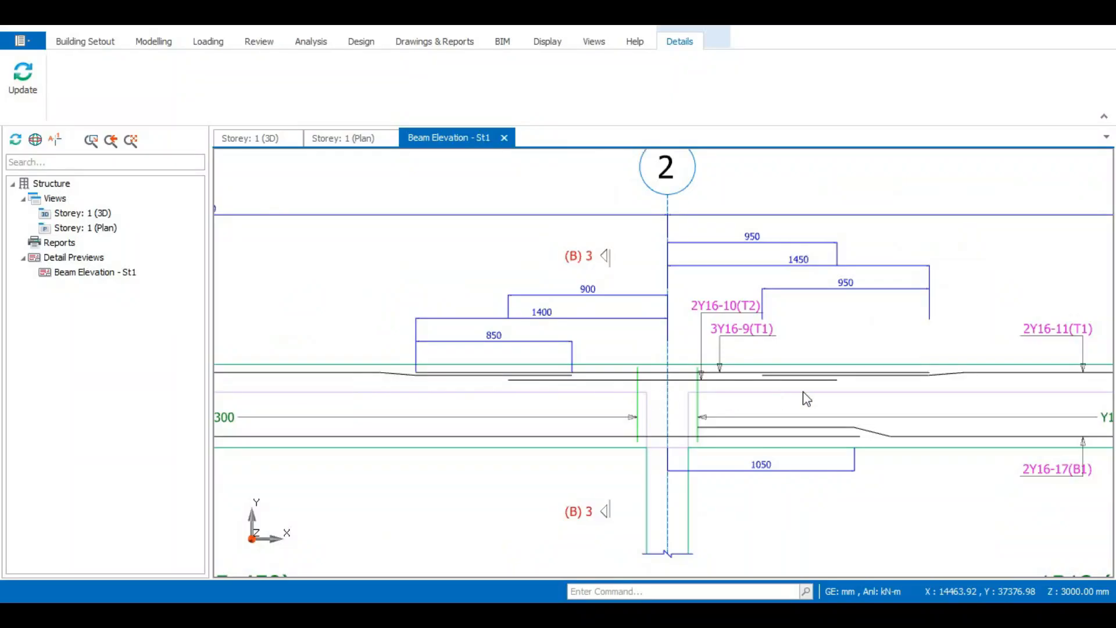
scroll(651, 384, "up", 1)
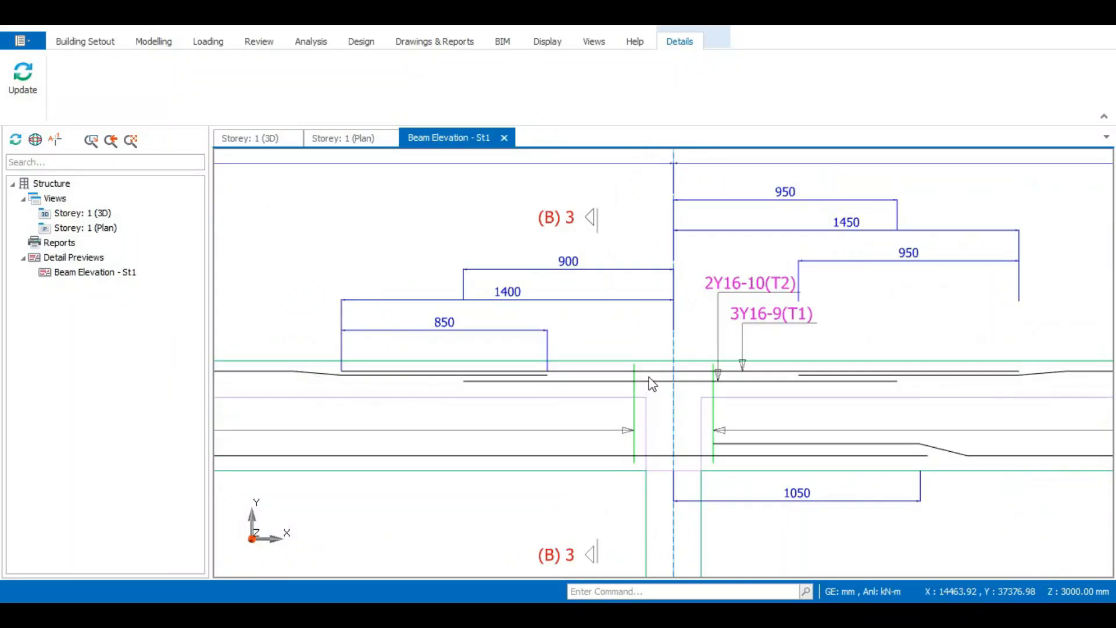
scroll(672, 361, "down", 1)
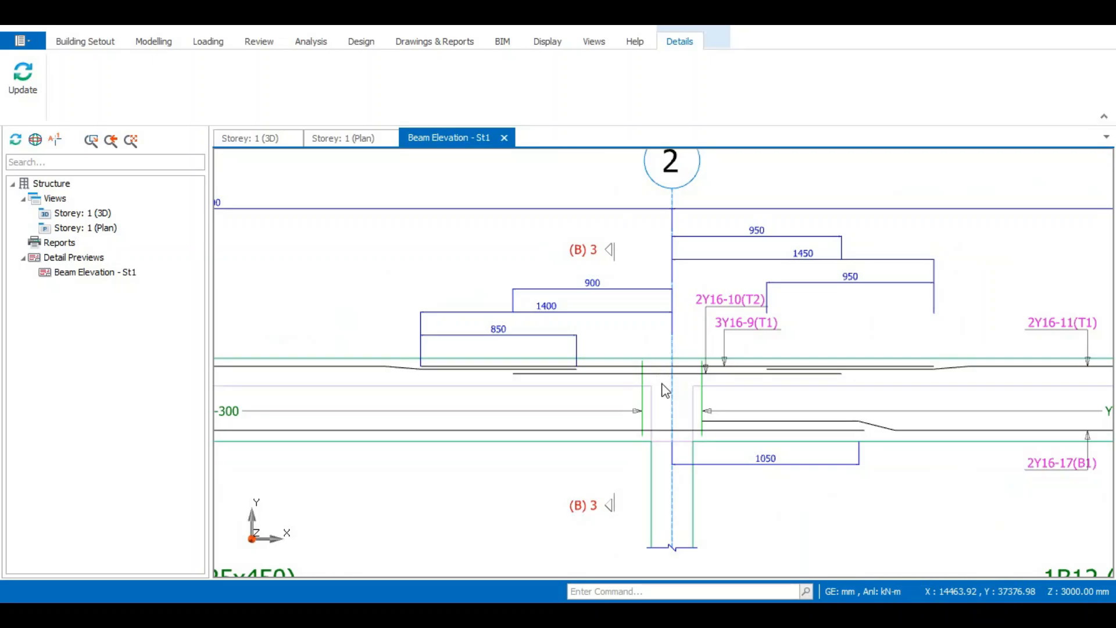
scroll(663, 385, "up", 1)
scroll(677, 351, "down", 1)
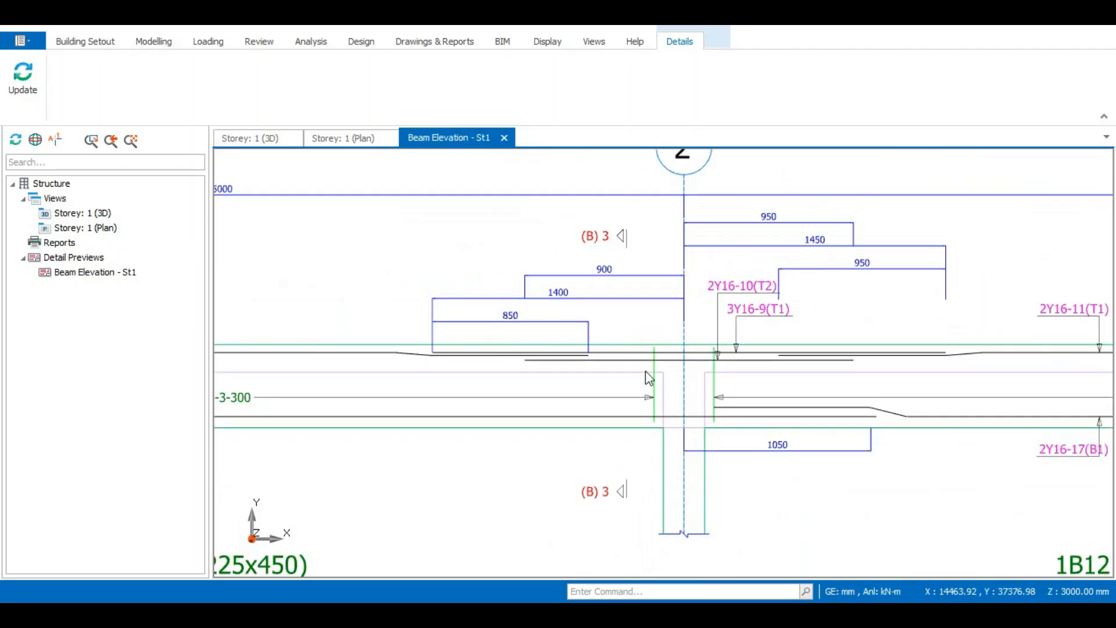
scroll(584, 372, "up", 2)
Step: Survey the bar detailing of the axis B beams from axis 1 to axis 3, rechecking the support at axis 2
scroll(815, 355, "down", 5)
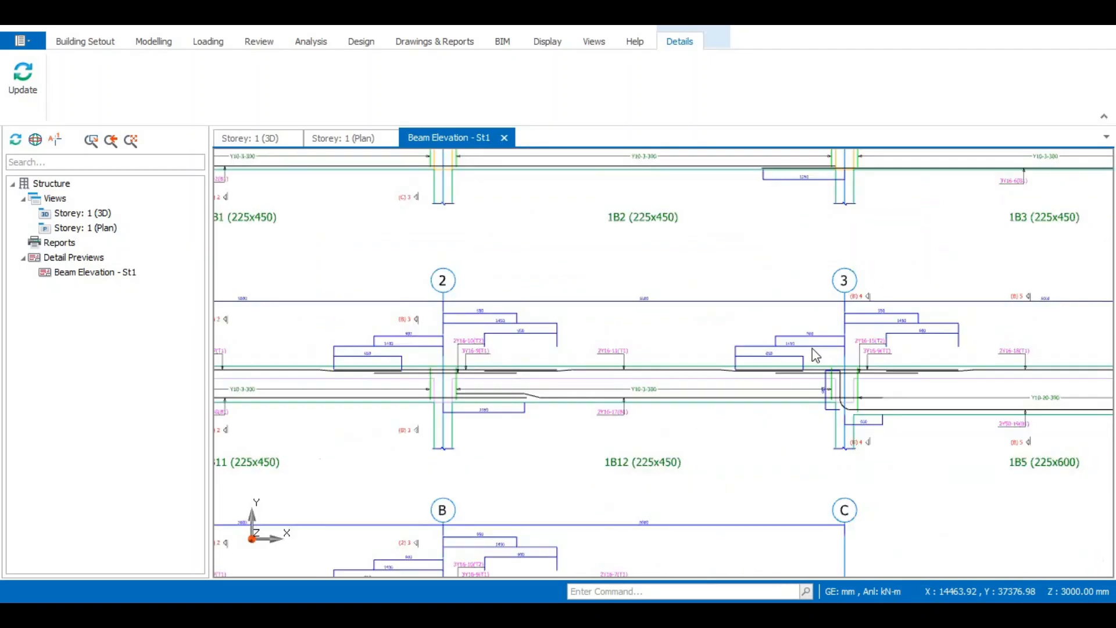
scroll(831, 357, "up", 1)
scroll(823, 351, "down", 2)
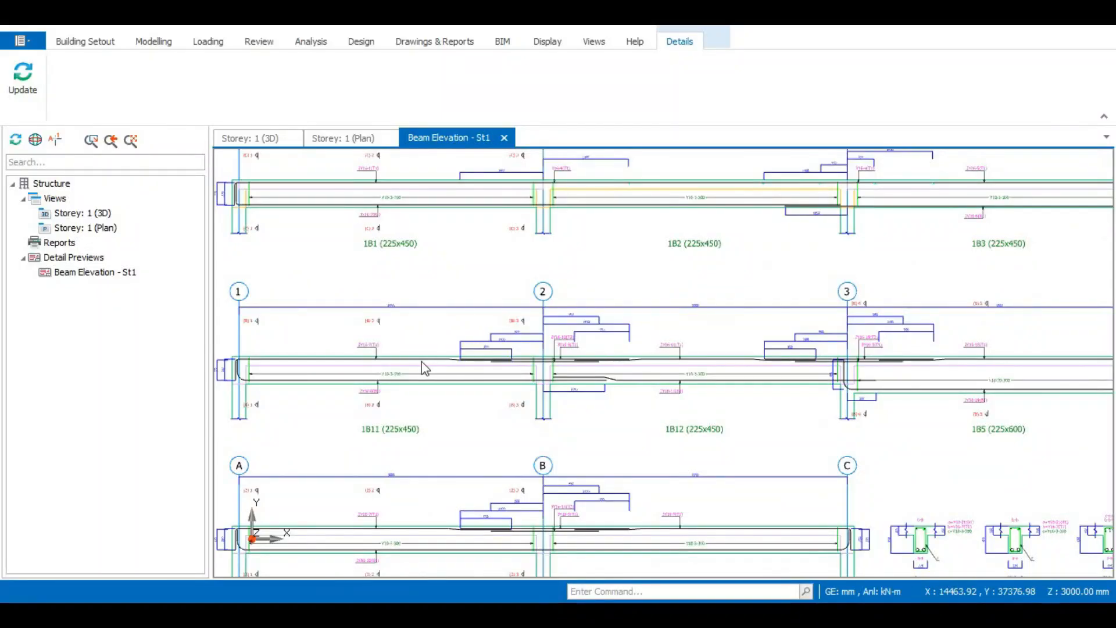
scroll(425, 368, "up", 2)
scroll(591, 367, "up", 2)
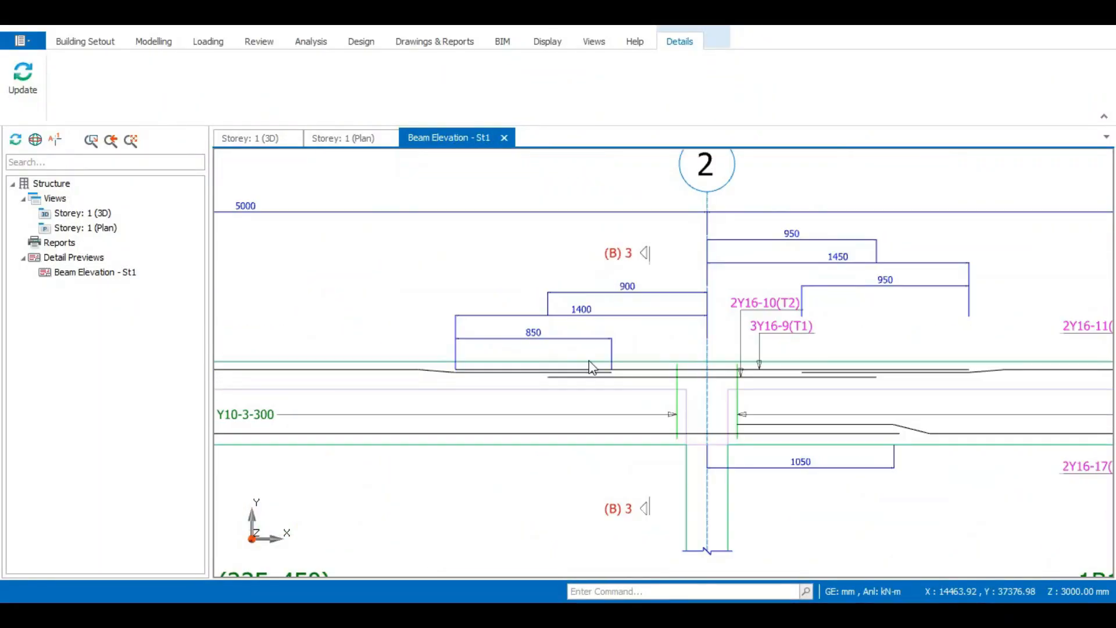
scroll(636, 396, "up", 1)
scroll(576, 376, "down", 2)
scroll(578, 376, "down", 1)
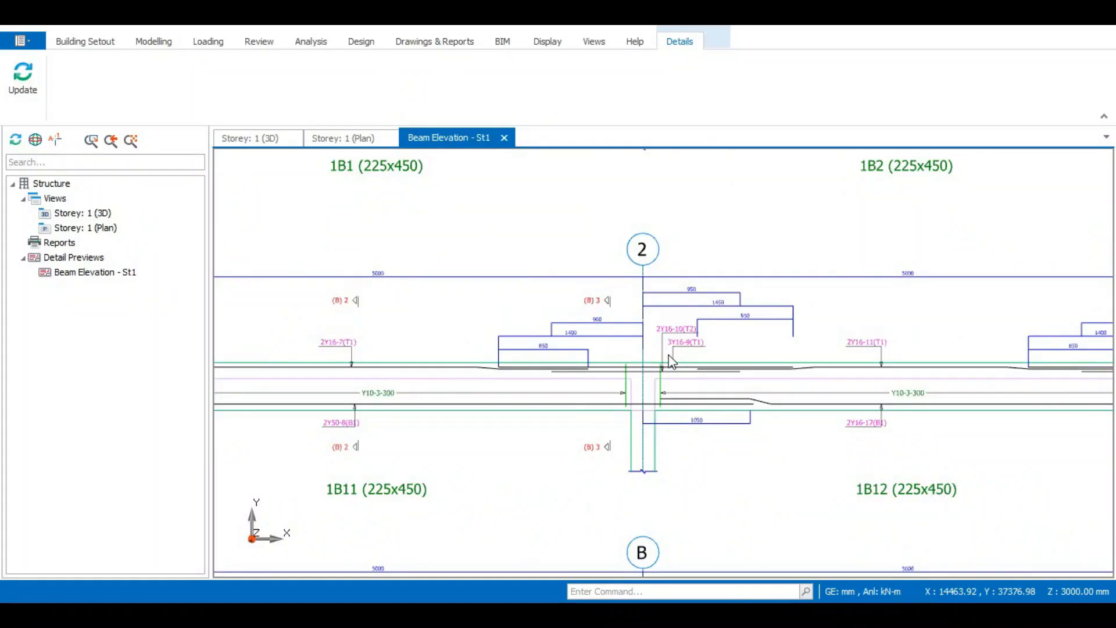
scroll(668, 364, "down", 1)
scroll(616, 384, "up", 1)
scroll(634, 405, "up", 1)
scroll(671, 379, "down", 1)
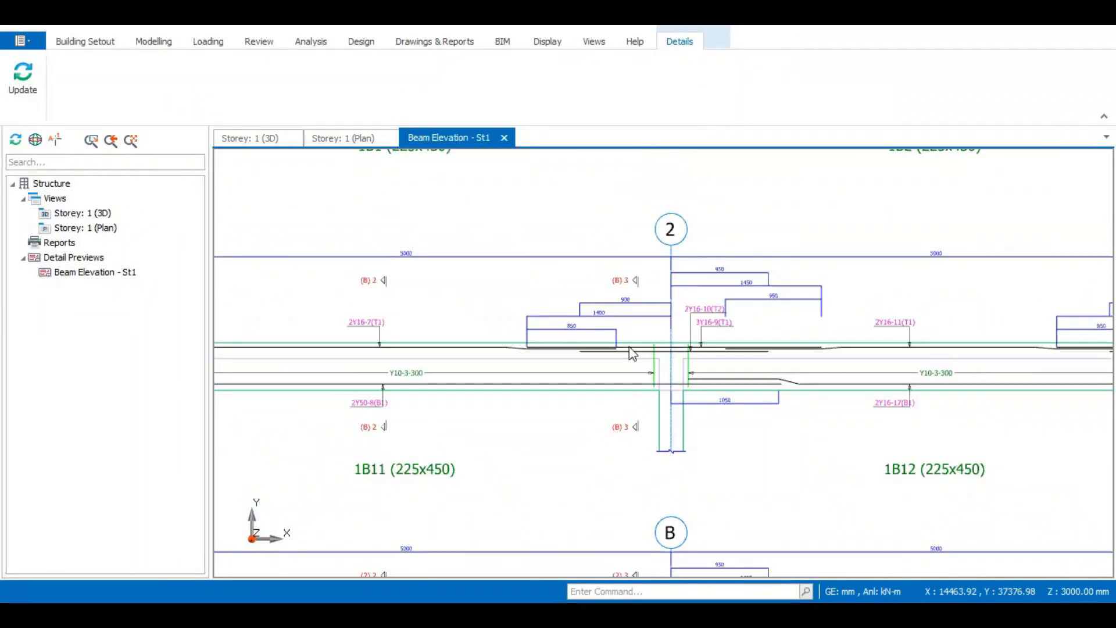
Step: Return to the Storey: 1 plan and open the axis B rebar layout in Building Analysis's Beam Reinforcement Design
left_click(337, 138)
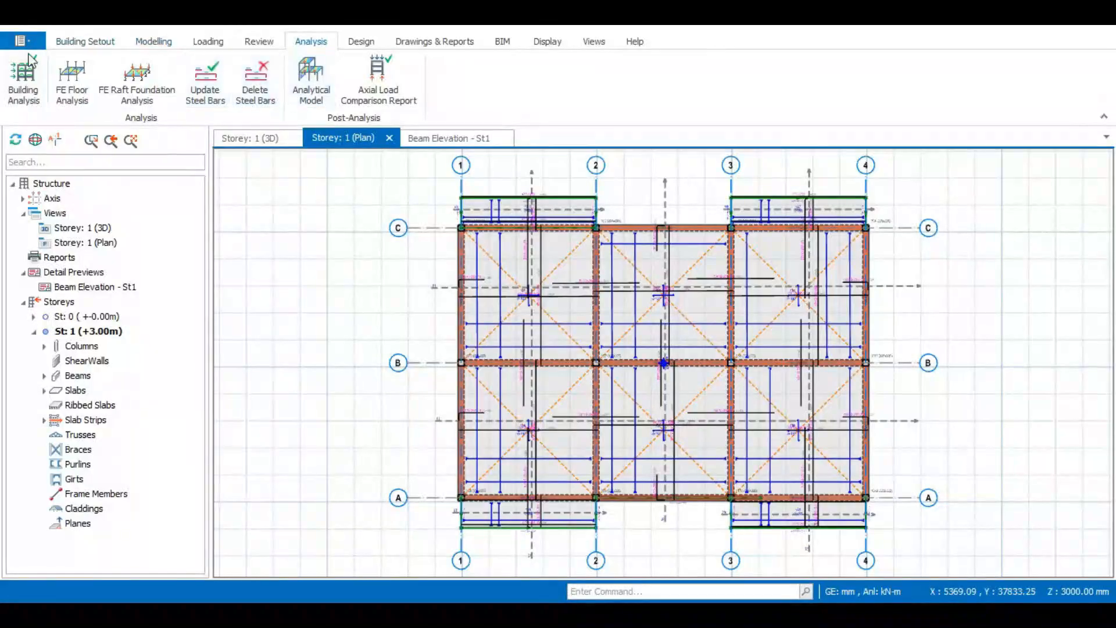
left_click(24, 79)
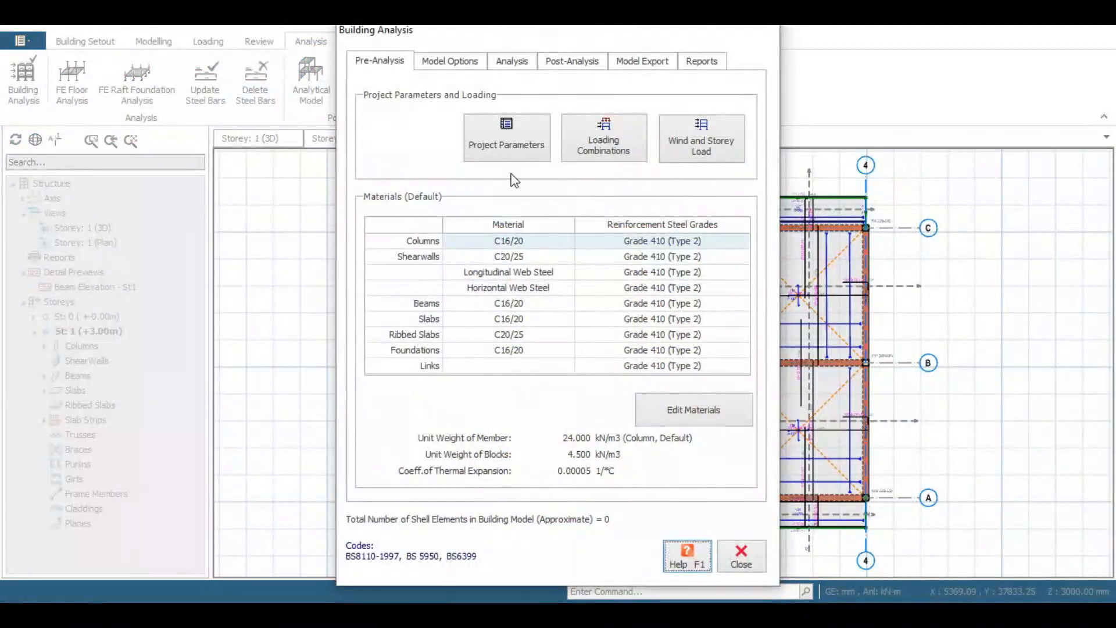
left_click(564, 61)
left_click(517, 329)
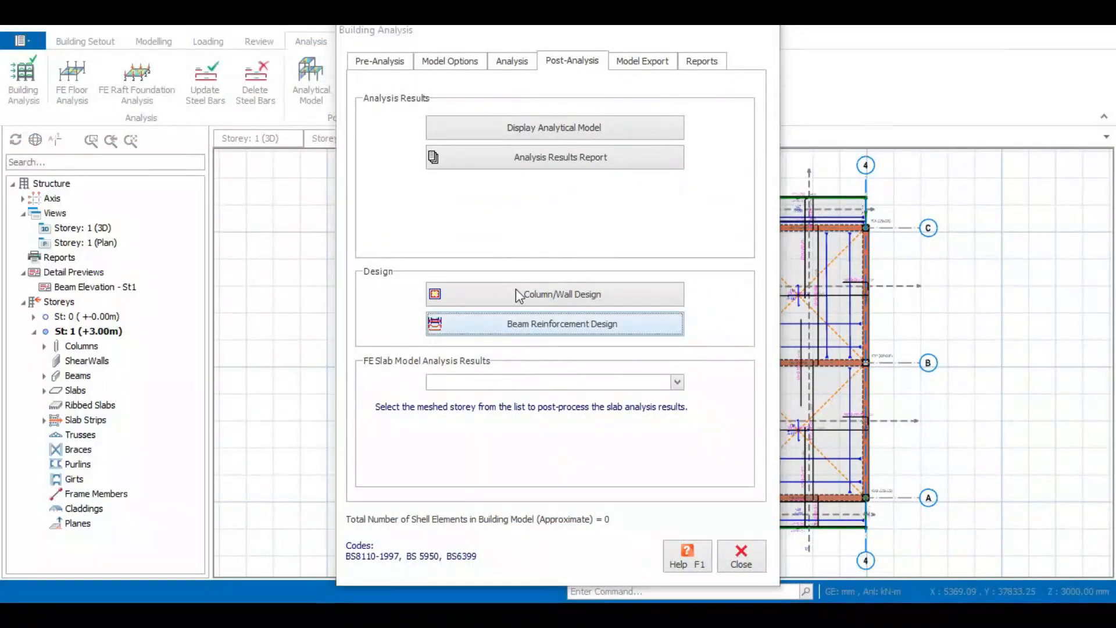
double_click(808, 231)
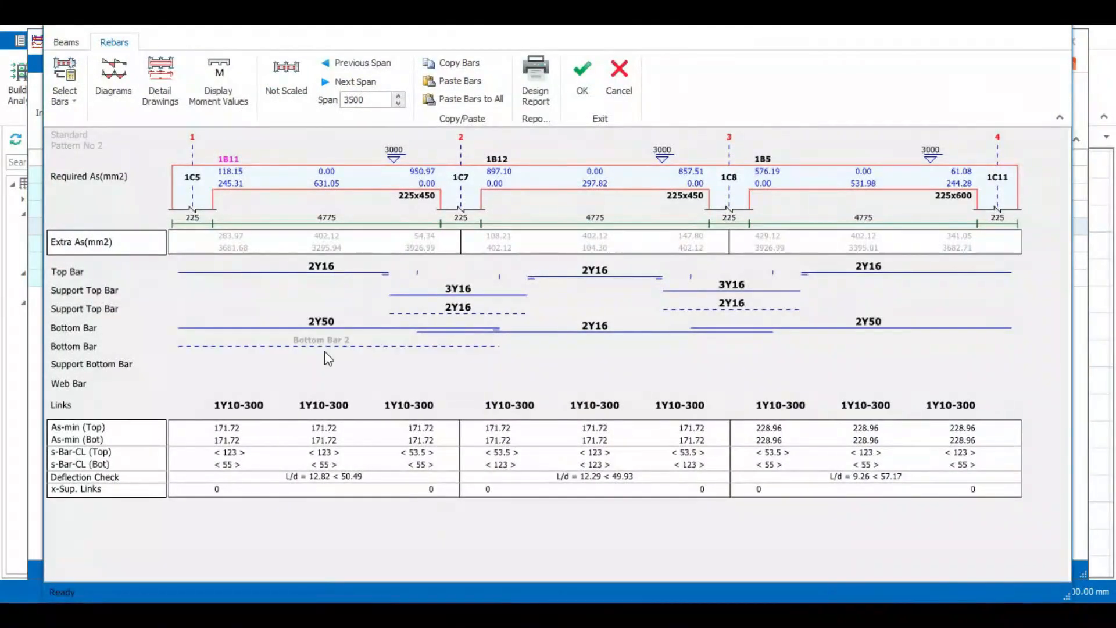
Step: Set the first bottom bar of beam 1B11 to 2Y16
left_click(322, 325)
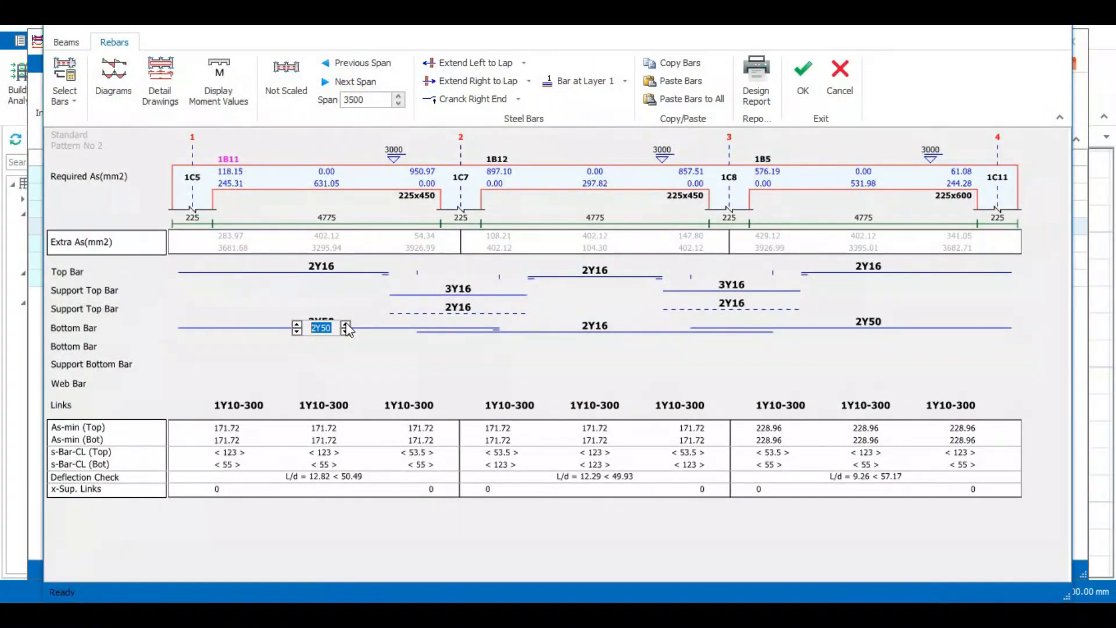
left_click(345, 329)
left_click(374, 312)
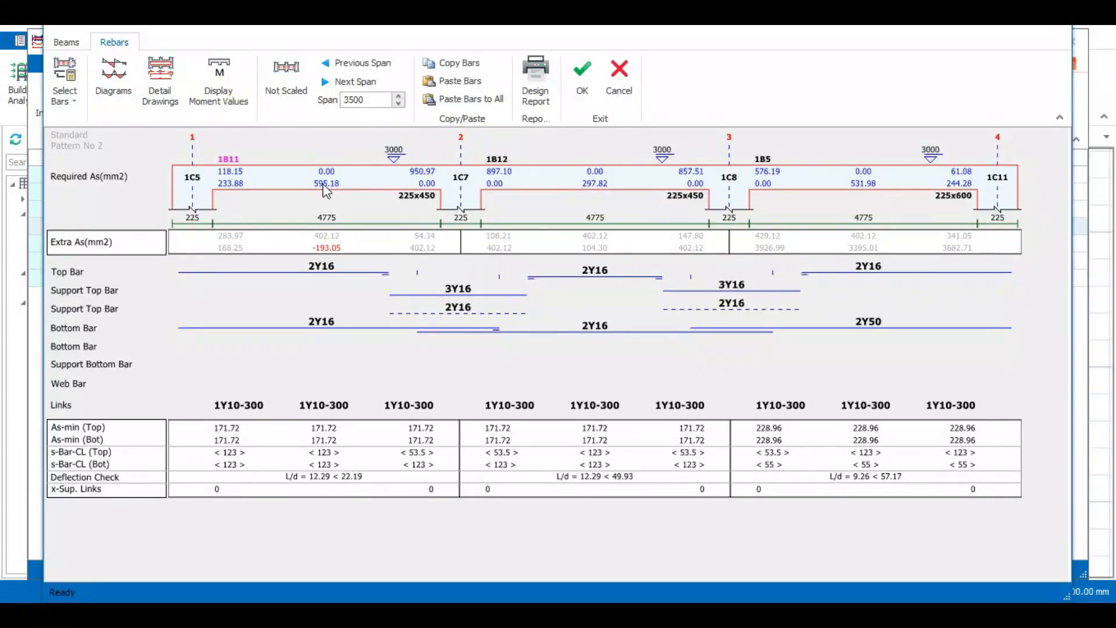
Step: Increase beam 1B11's first bottom bar to 3Y16
left_click(326, 343)
left_click(326, 330)
left_click(296, 324)
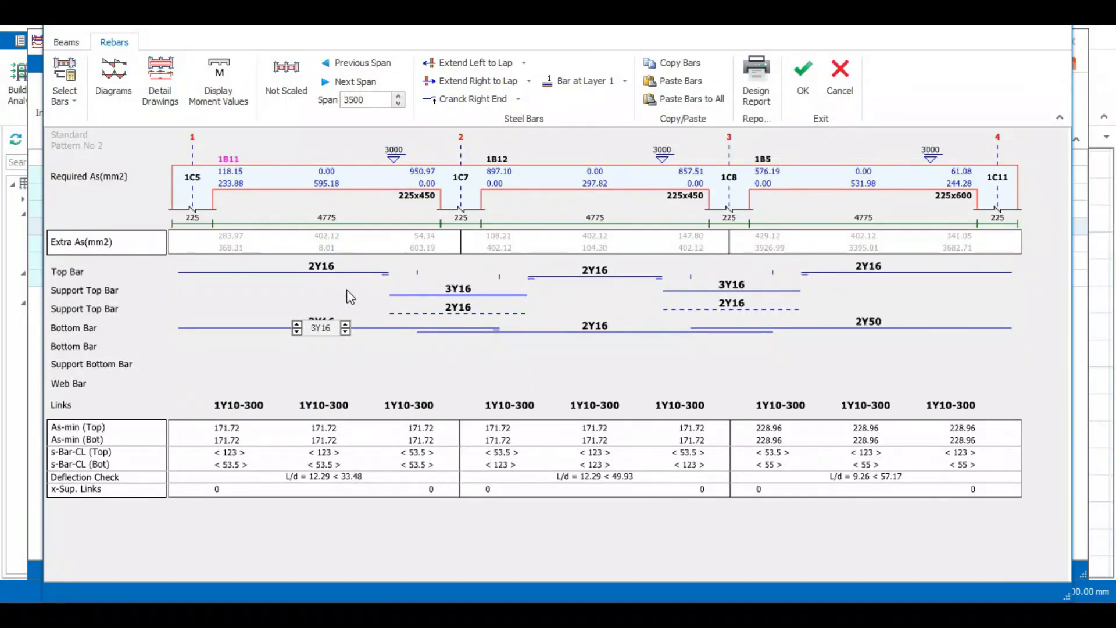
left_click(348, 301)
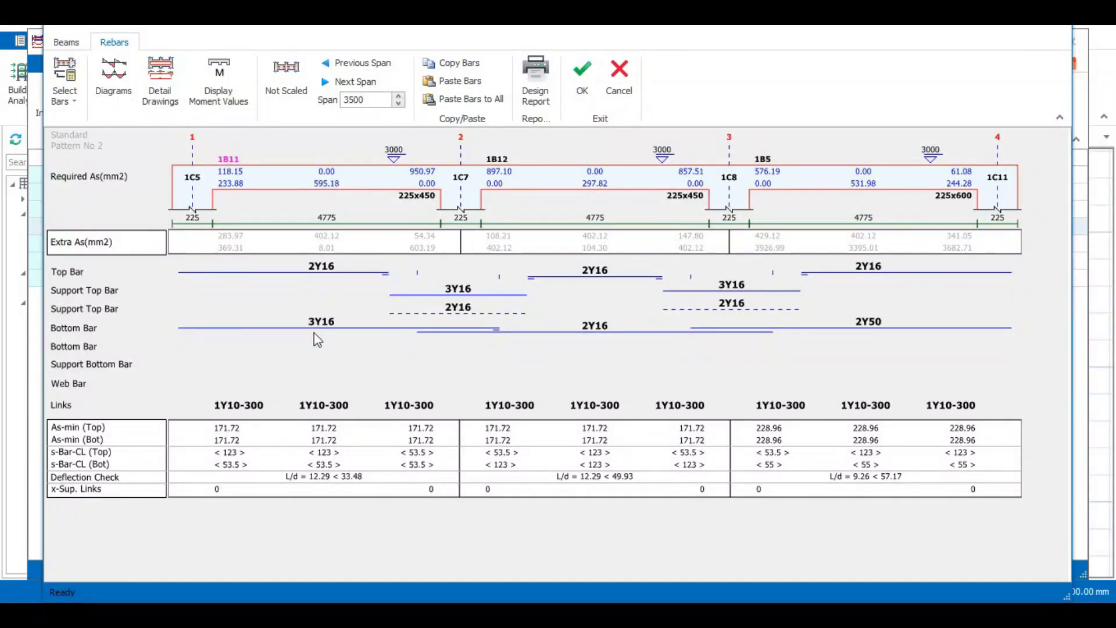
Step: Set beam 1B11's bottom bar to No Cranking
double_click(323, 270)
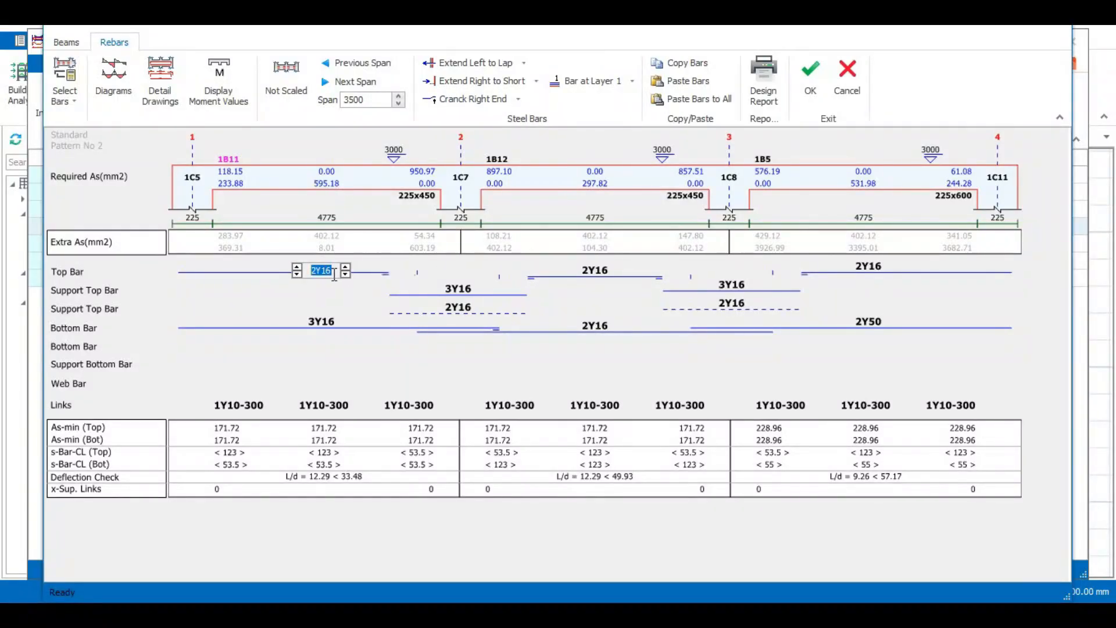
left_click(329, 295)
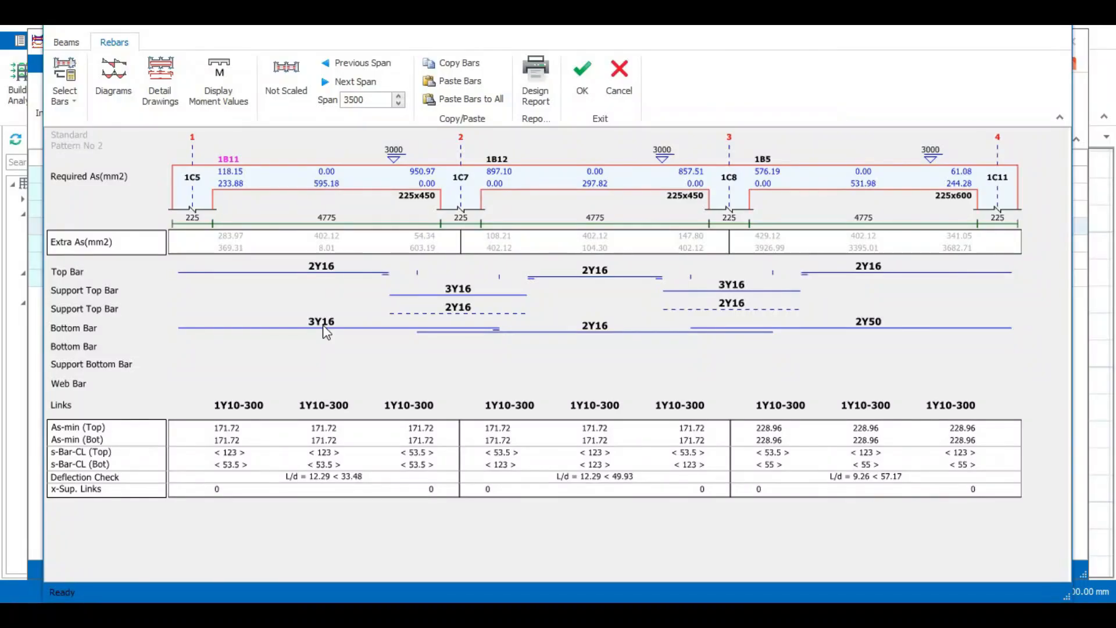
double_click(324, 325)
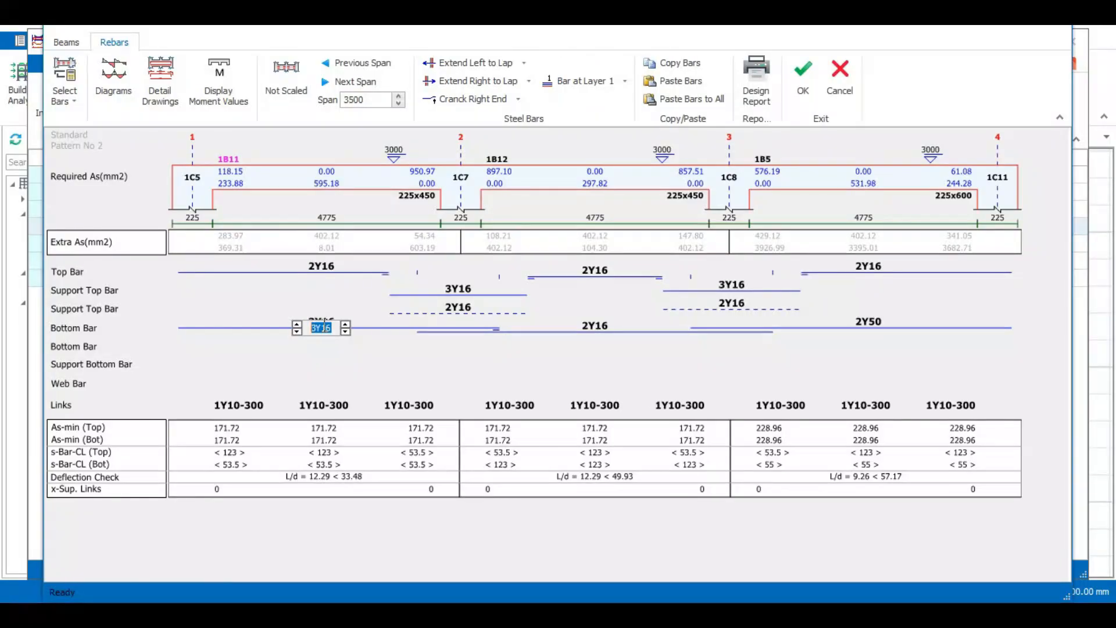
left_click(518, 100)
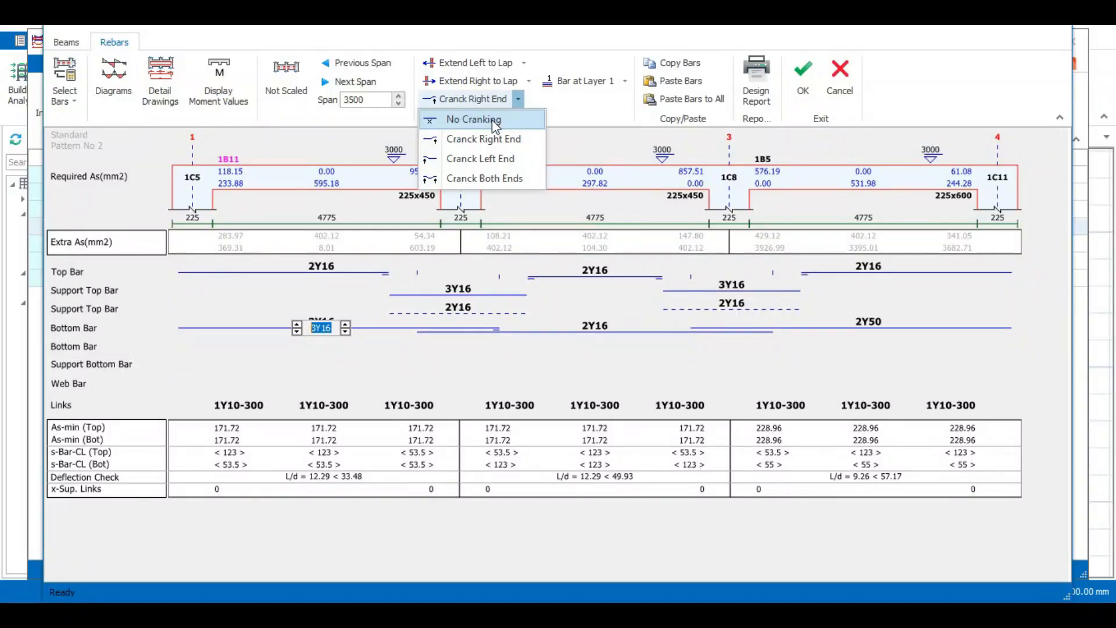
left_click(493, 121)
Step: Extend the right end of beam 1B11's top bar to lap and set the bar to No Cranking
left_click(500, 100)
left_click(501, 95)
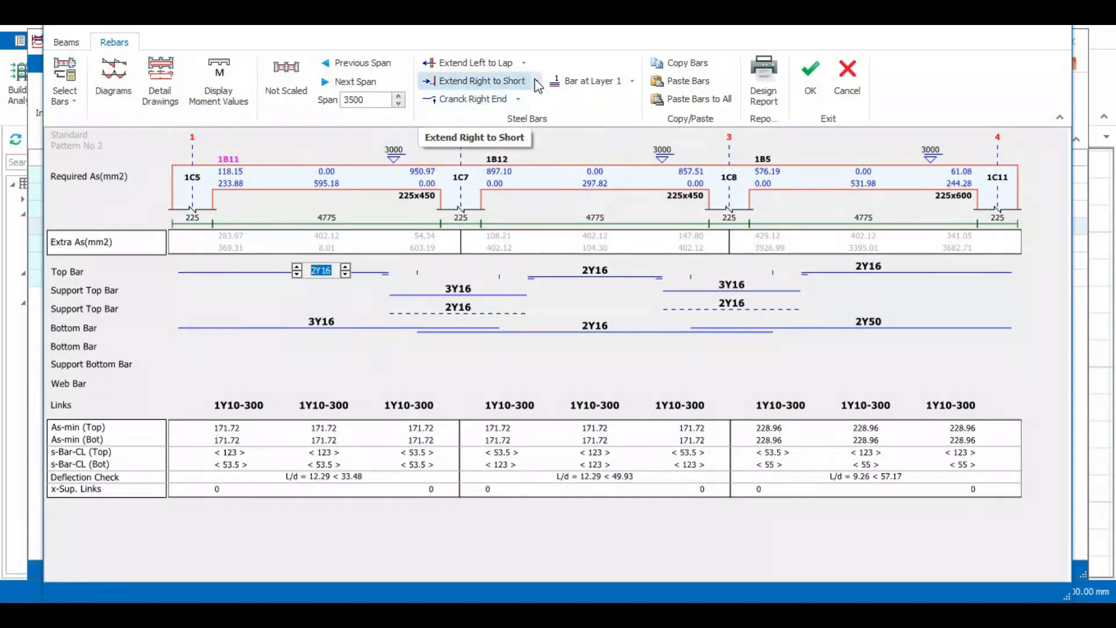
left_click(537, 84)
left_click(503, 118)
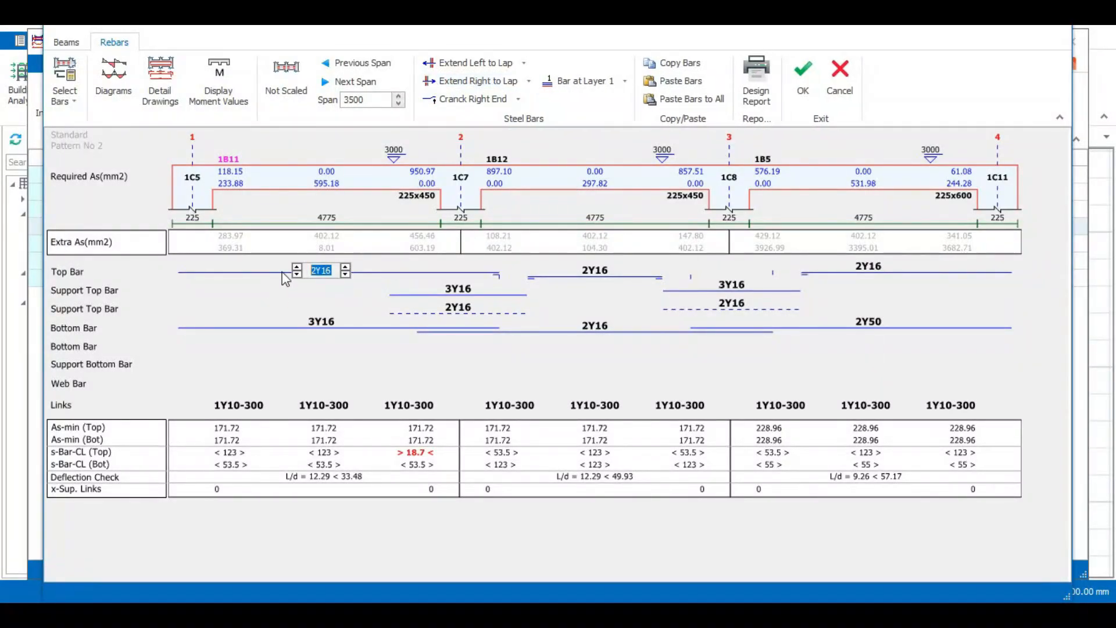
left_click(357, 304)
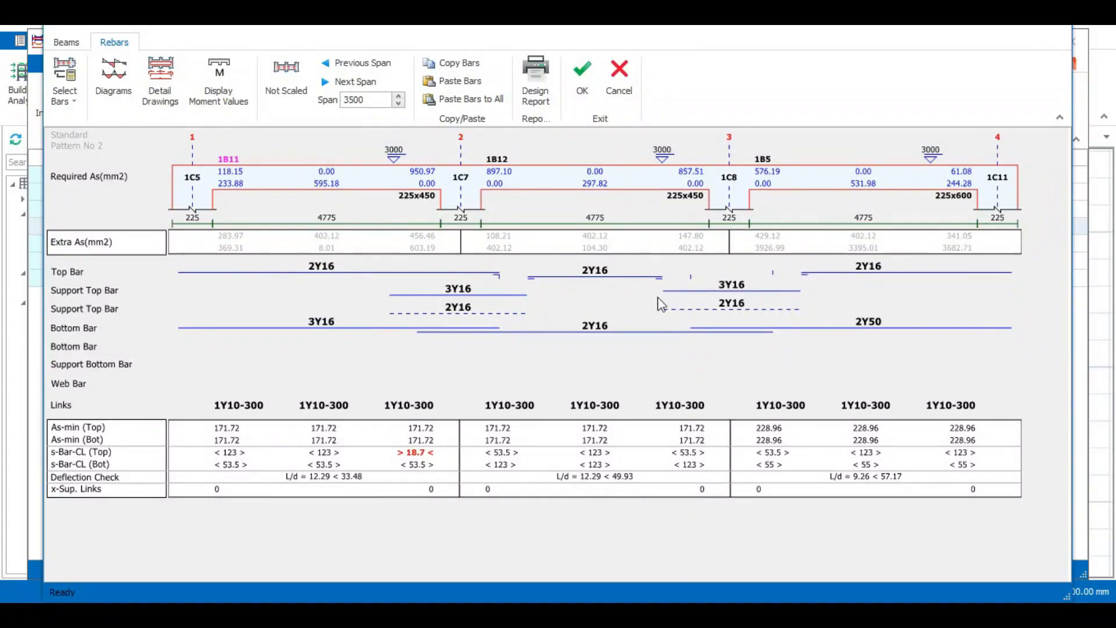
left_click(321, 269)
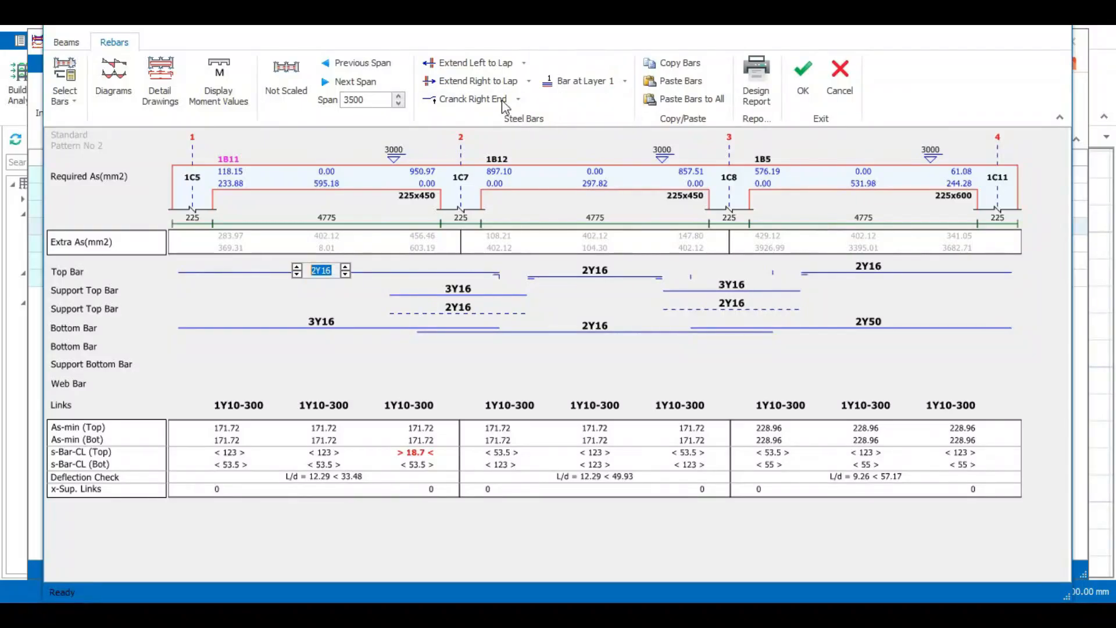
left_click(517, 99)
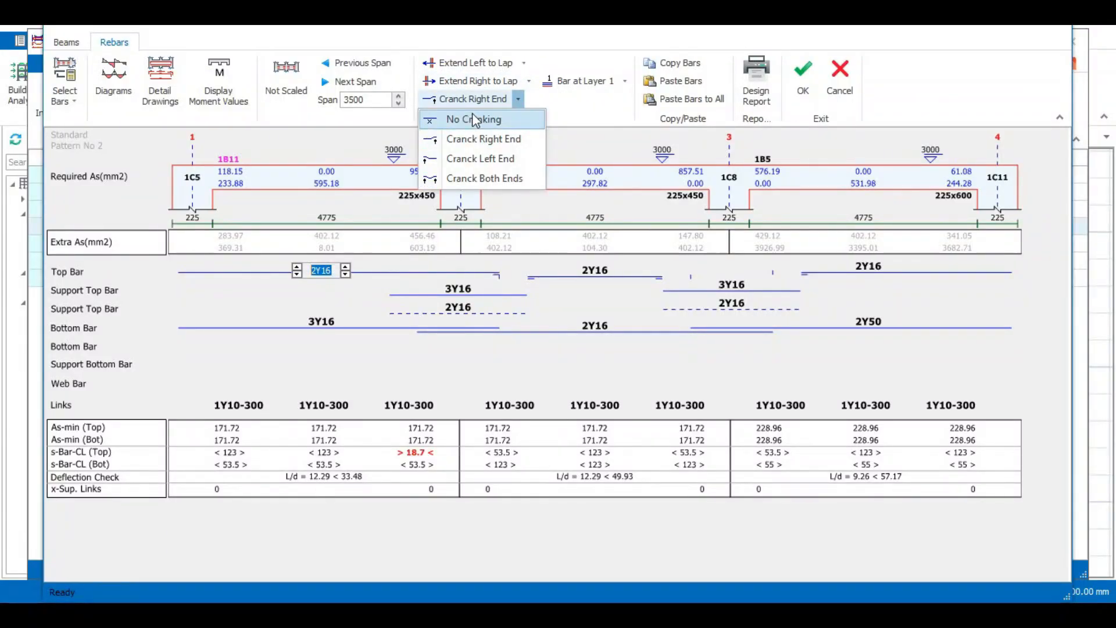
left_click(472, 114)
Step: Set beam 1B12's top bar to No Cranking and extend both its right and left ends to lap
left_click(569, 273)
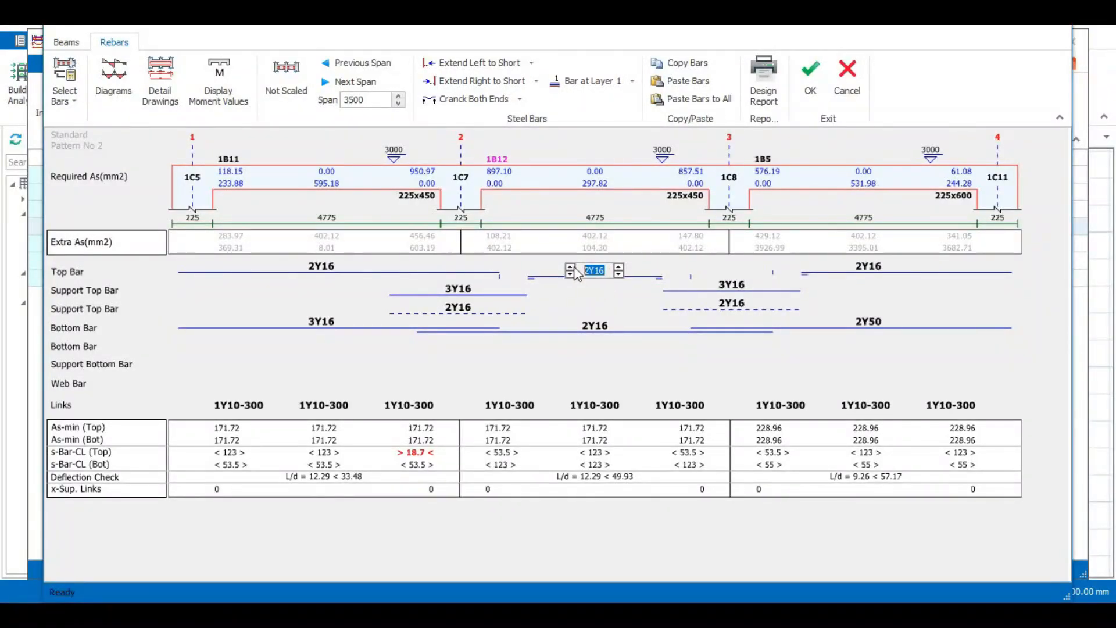
left_click(519, 99)
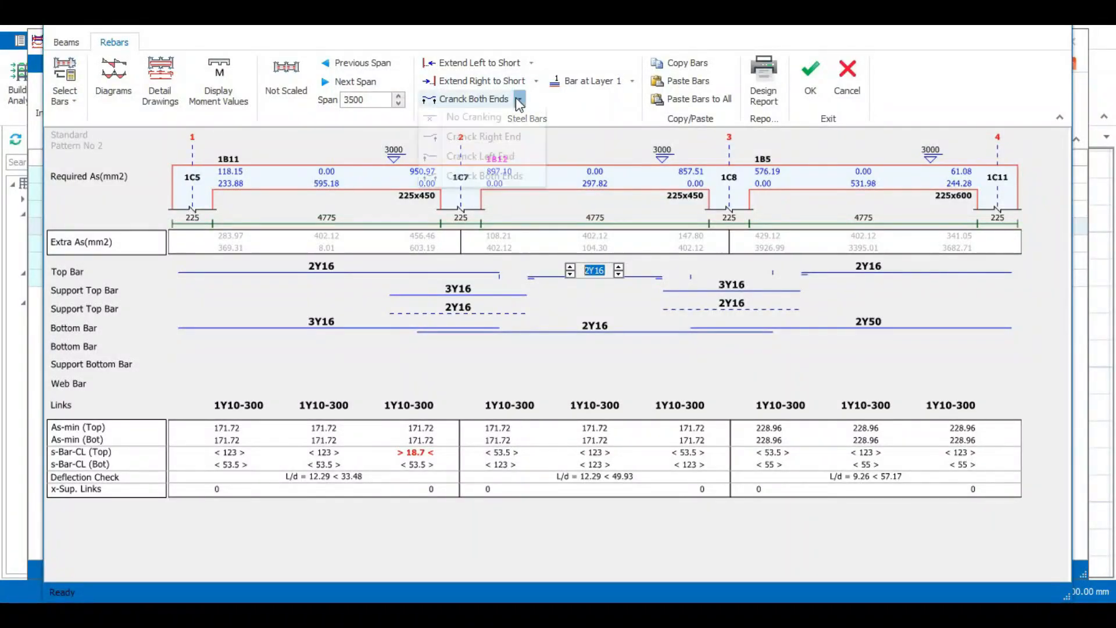
left_click(487, 120)
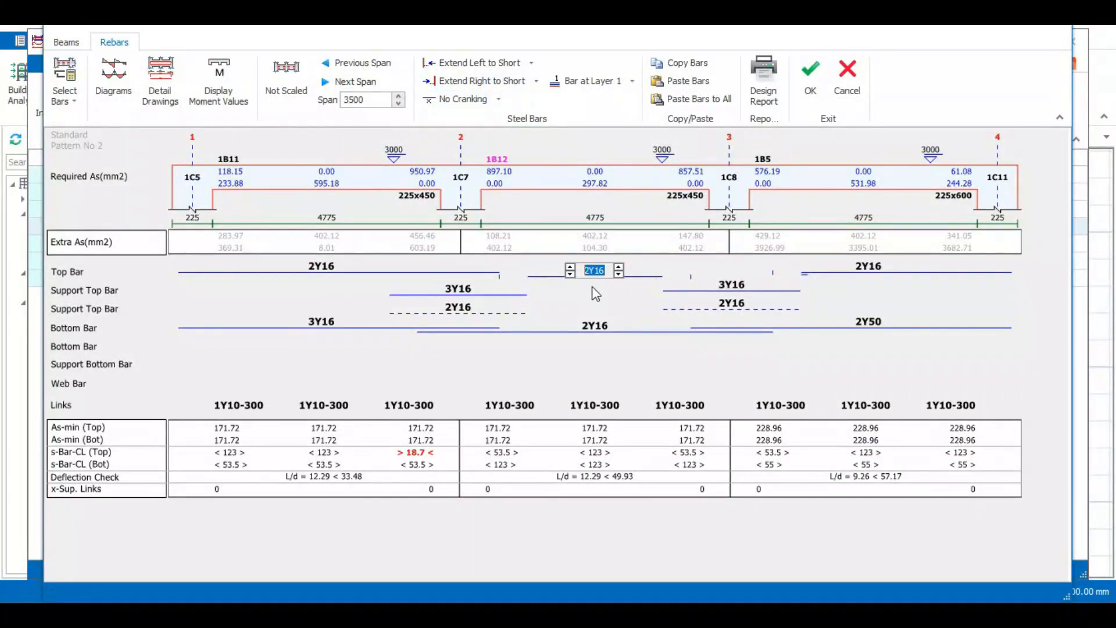
left_click(536, 82)
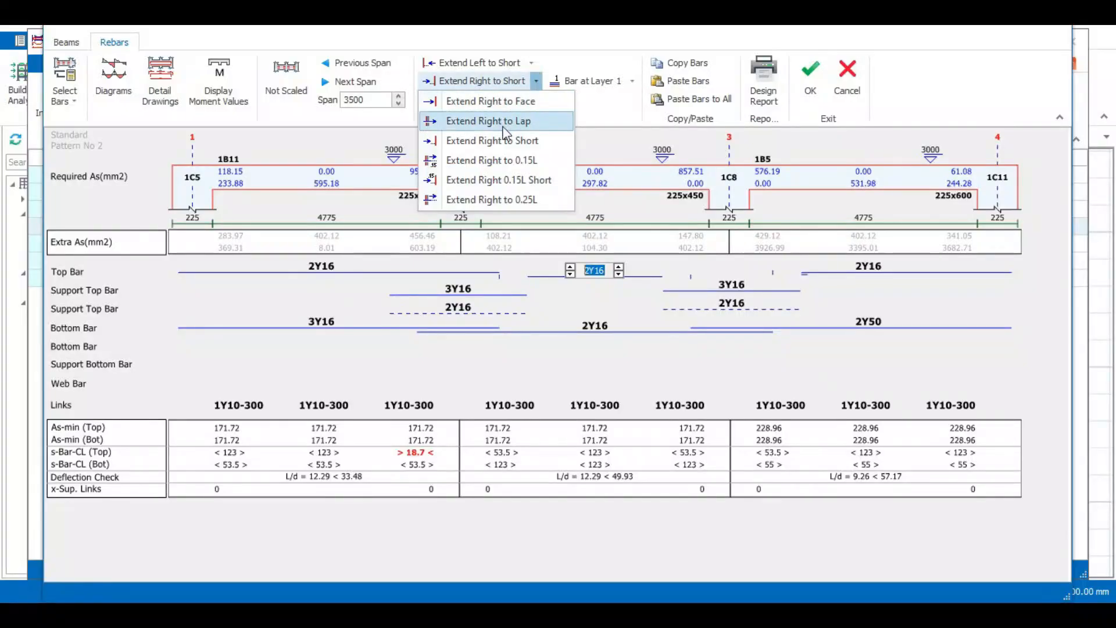
left_click(506, 122)
left_click(532, 63)
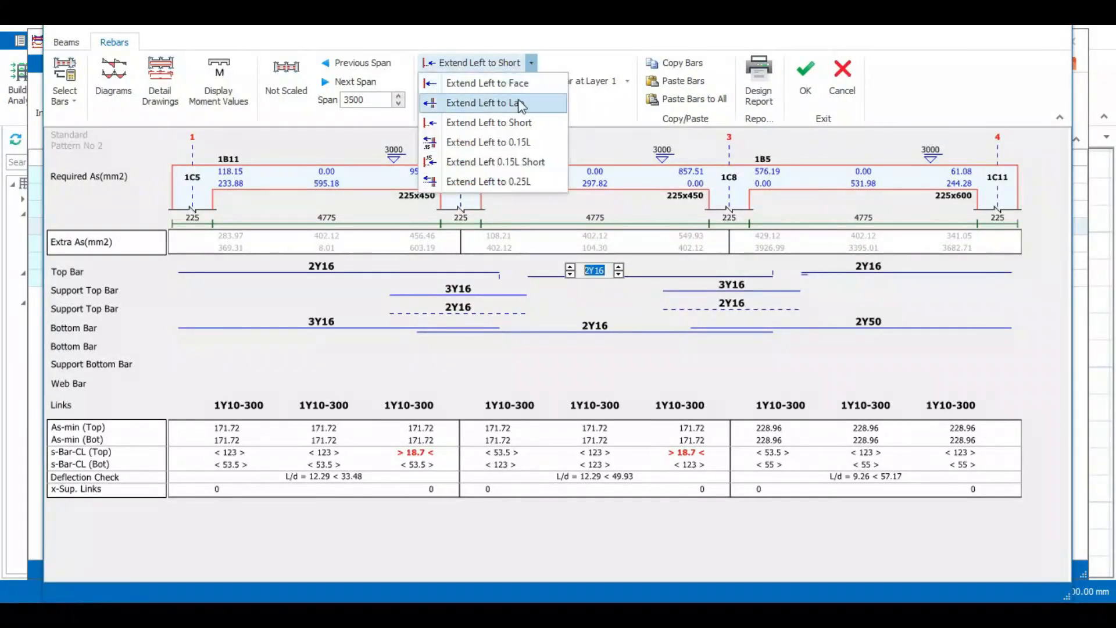
left_click(517, 103)
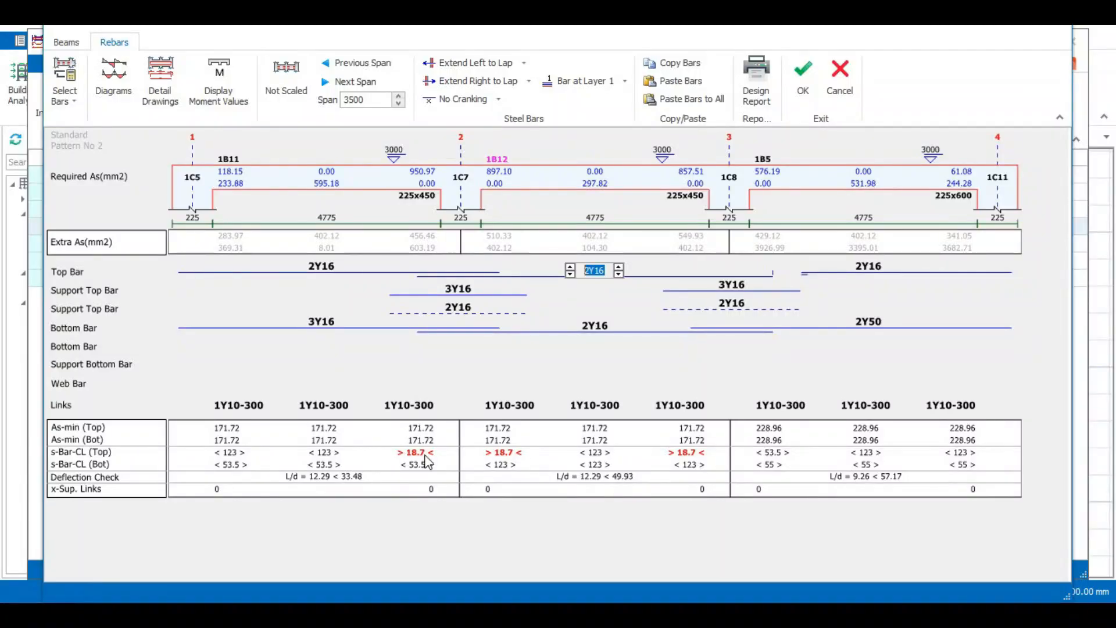
Step: Remove the second-layer support top bar at axis 2 by reducing its bar count to zero
left_click(460, 311)
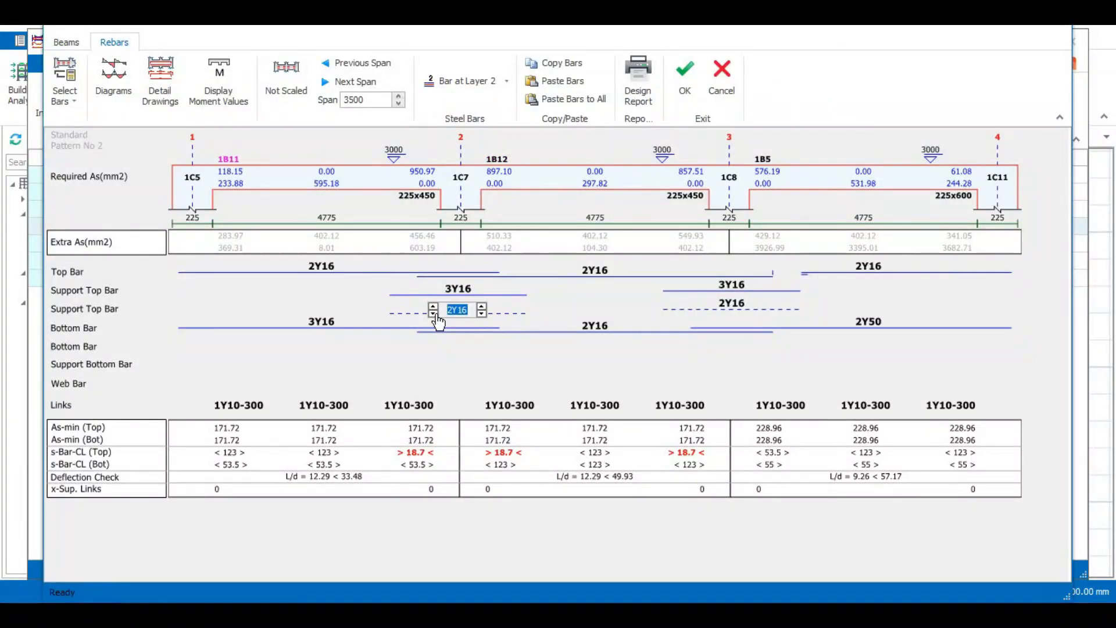
left_click(540, 305)
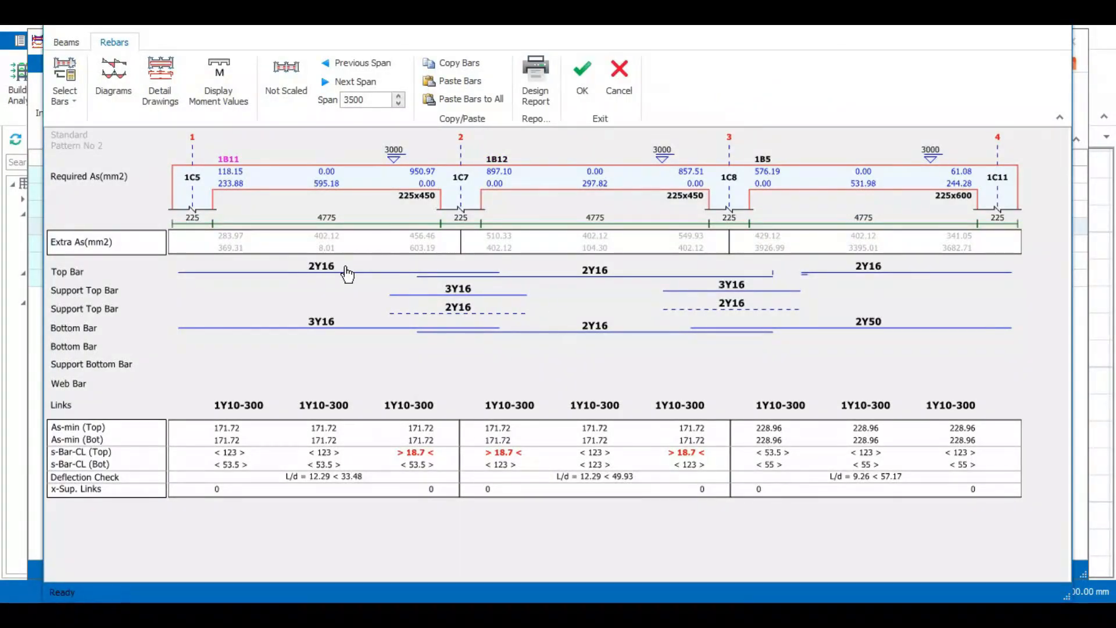
left_click(458, 291)
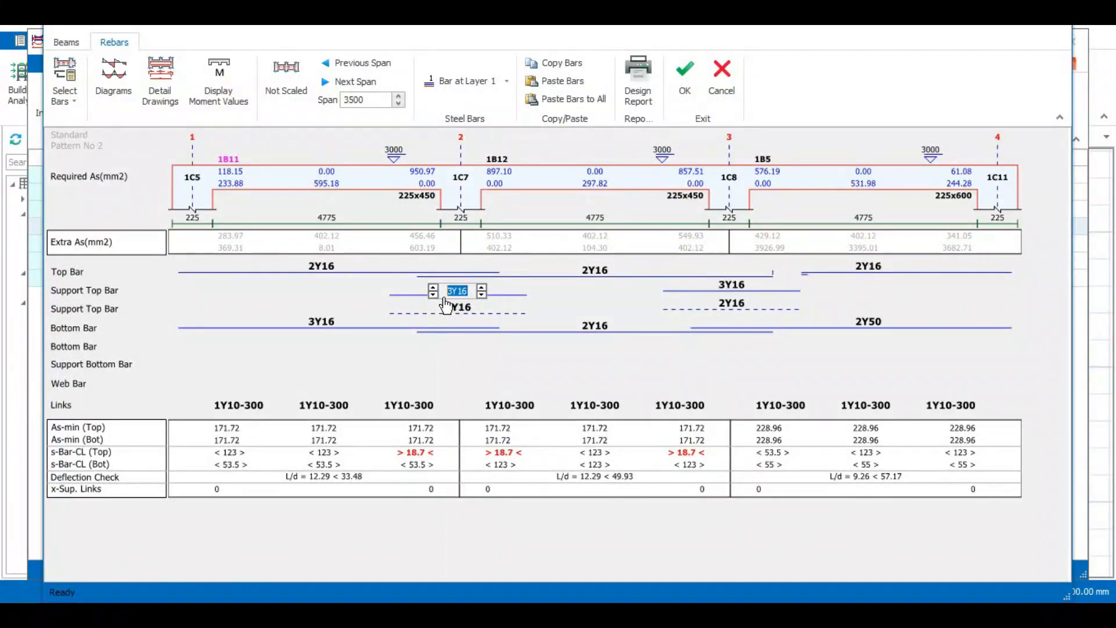
left_click(520, 293)
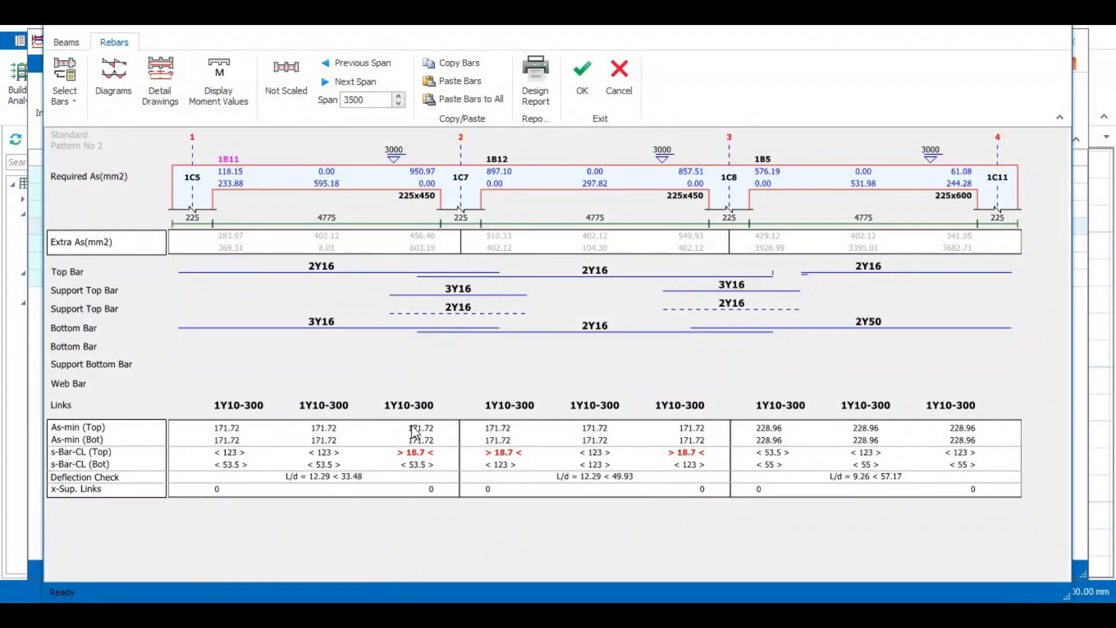
left_click(457, 290)
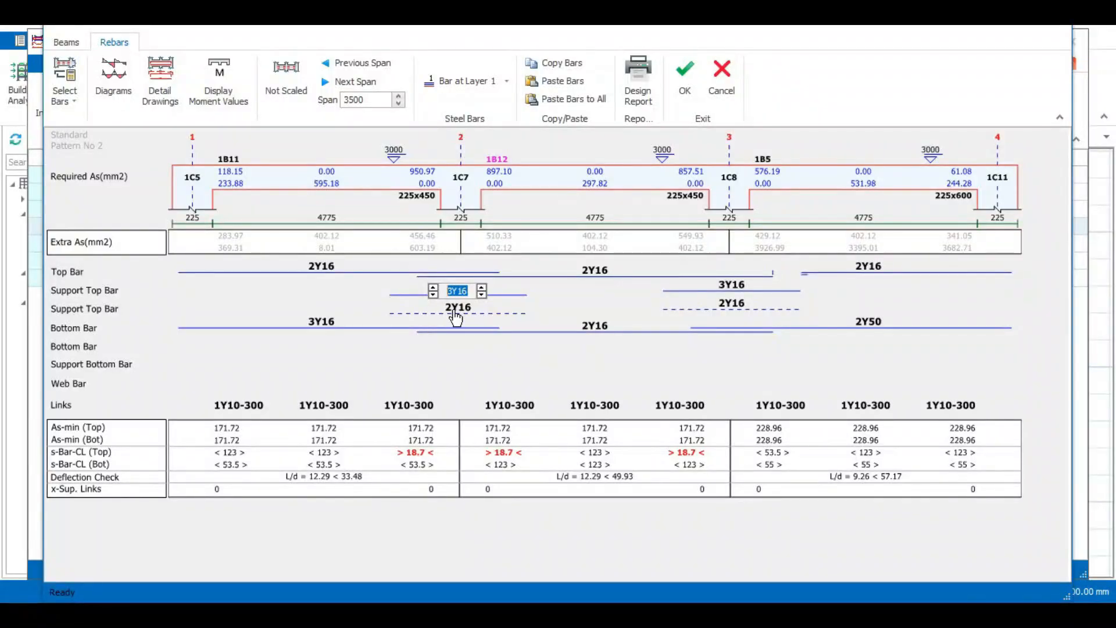
left_click(456, 309)
left_click(433, 314)
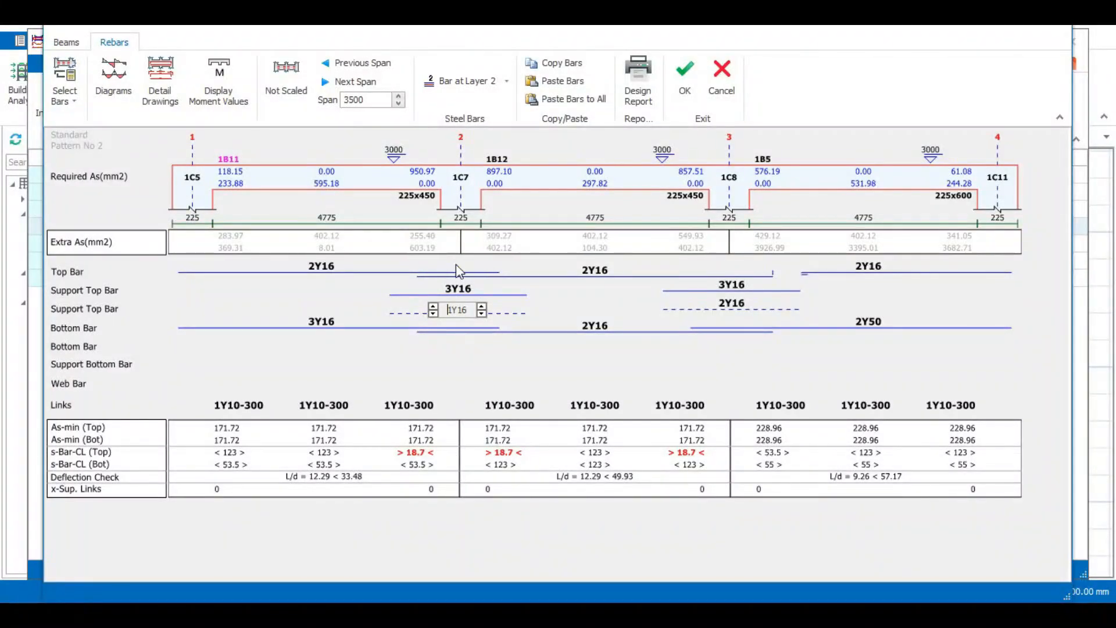
left_click(433, 313)
Step: Reduce the remaining support top bar at axis 2 to 2Y16
left_click(457, 290)
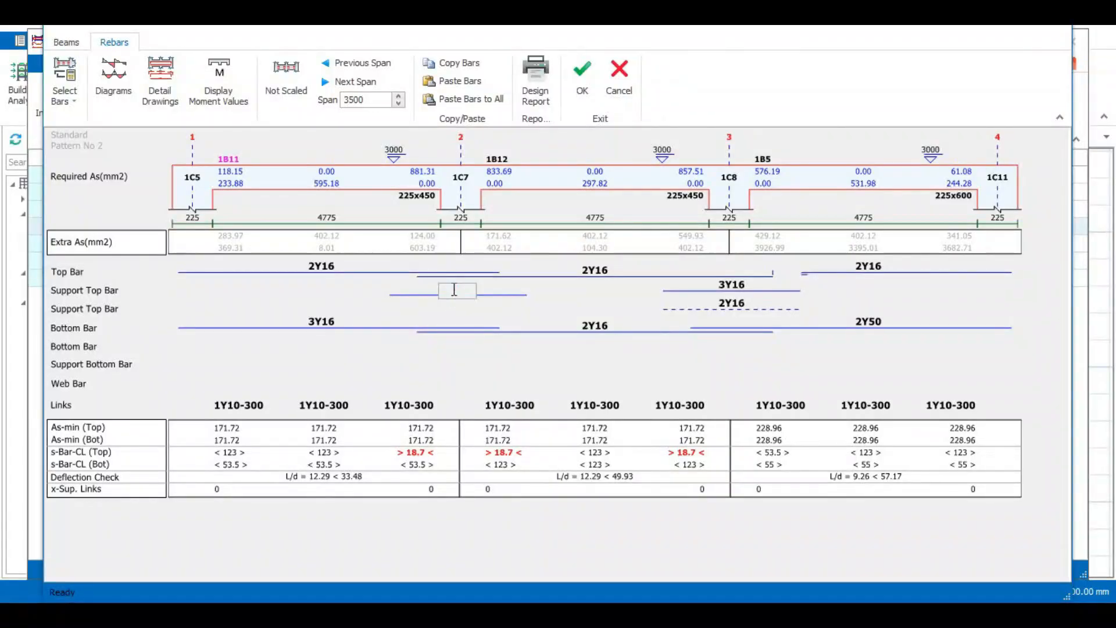
left_click(433, 294)
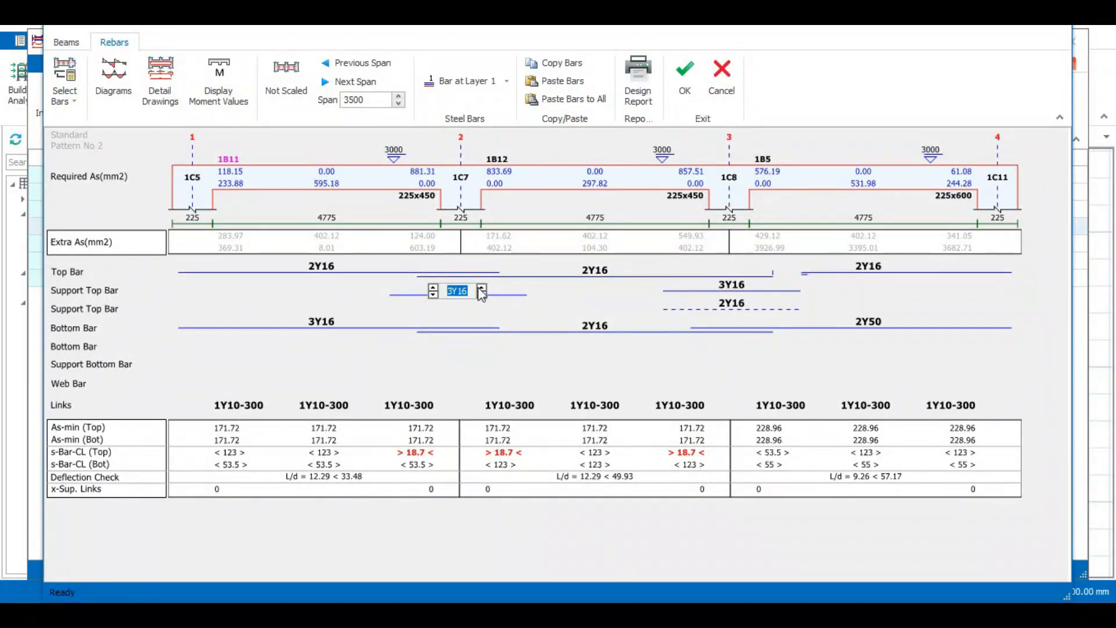
left_click(431, 286)
left_click(536, 287)
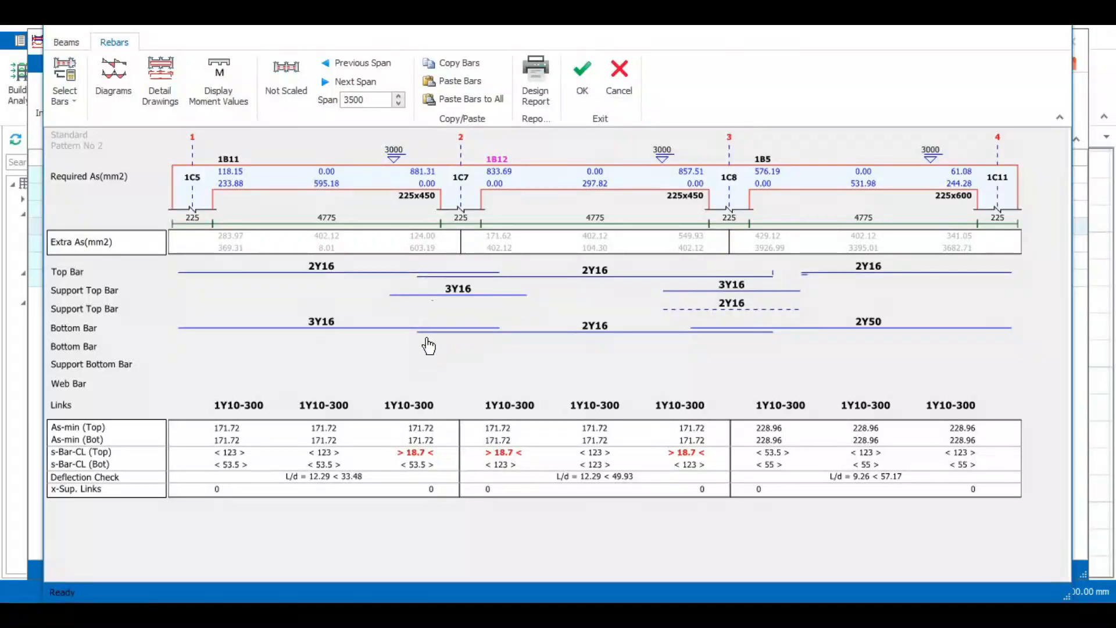
left_click(456, 291)
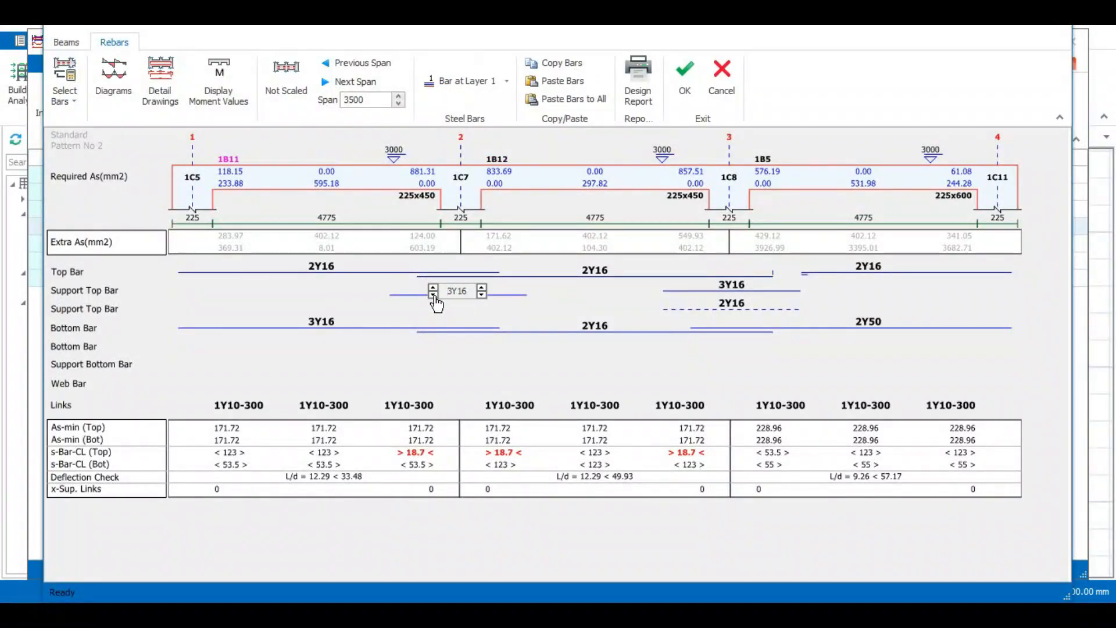
left_click(433, 294)
left_click(559, 287)
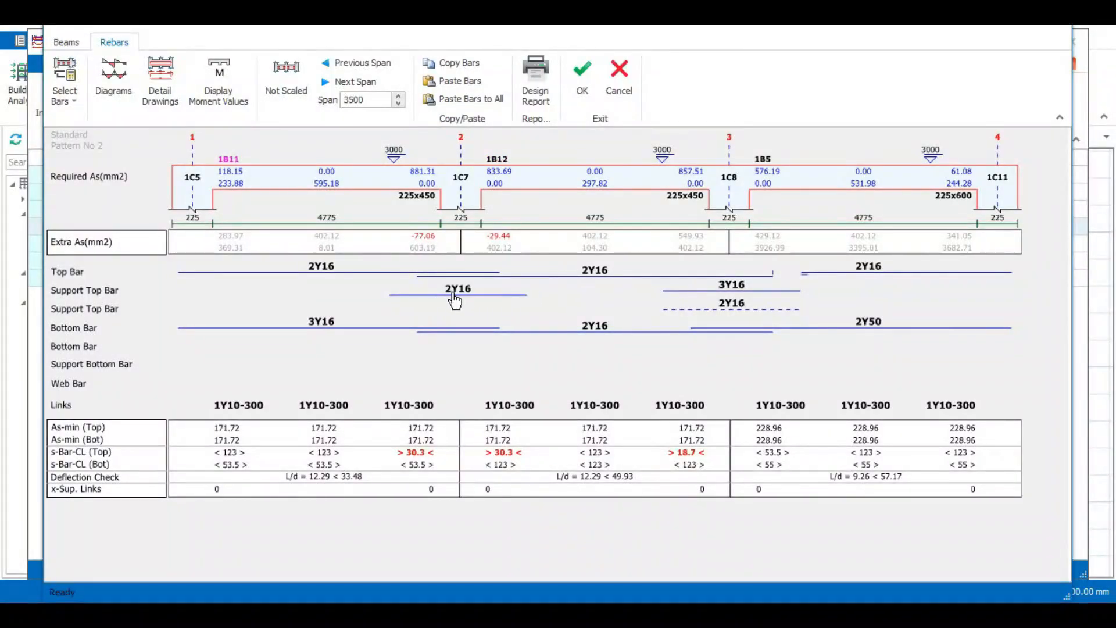
Step: Increase the top bars of beams 1B11 and 1B12 to 3Y16 each
left_click(332, 271)
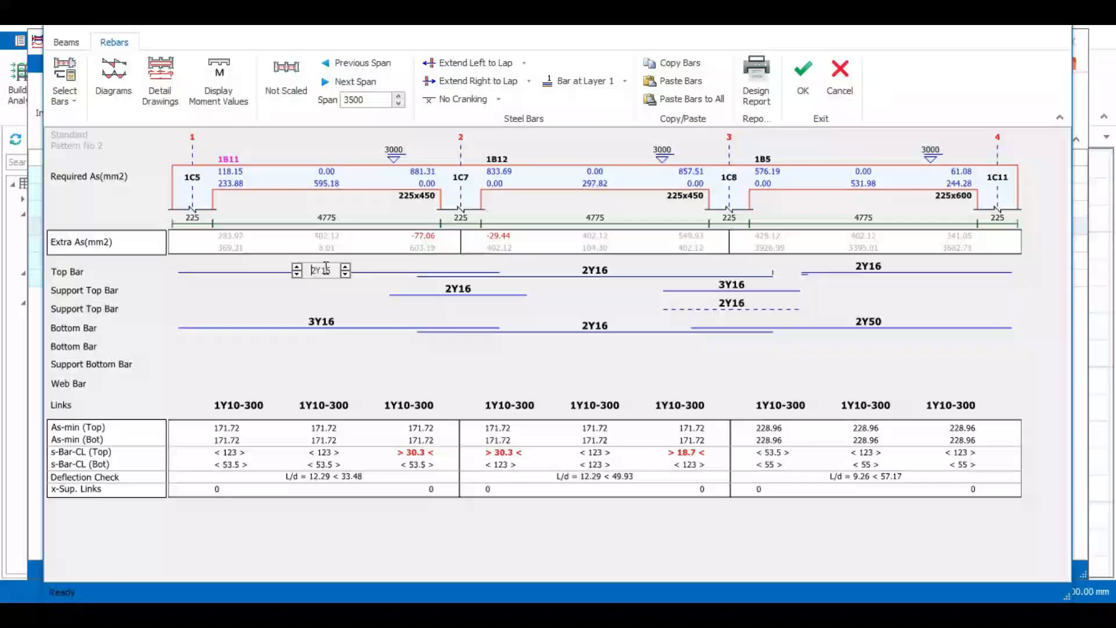
left_click(297, 268)
left_click(592, 317)
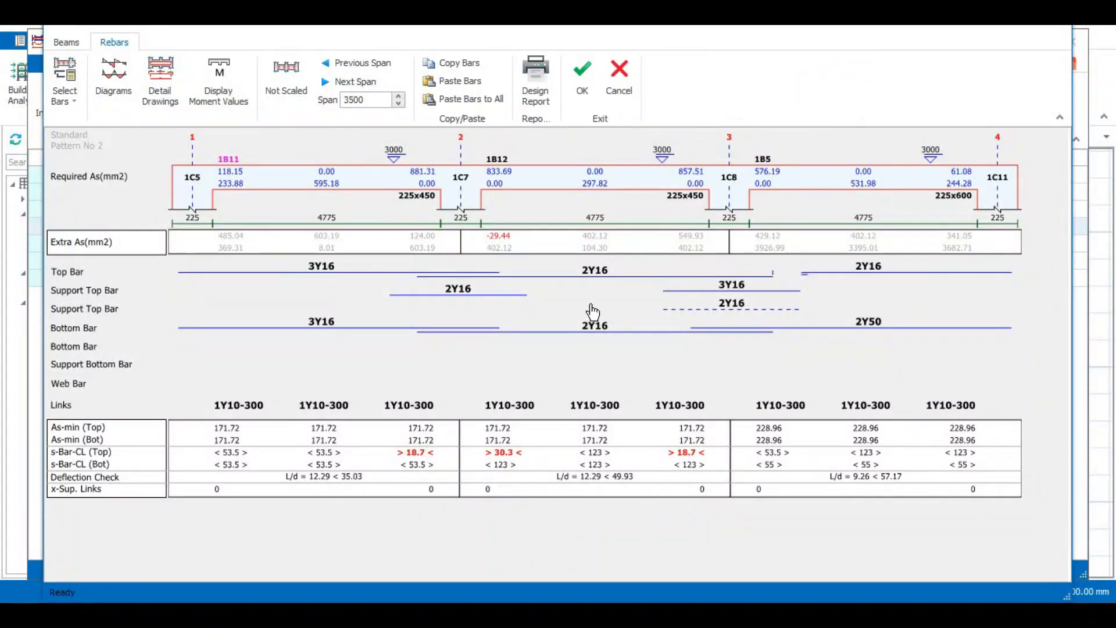
left_click(599, 274)
left_click(570, 270)
left_click(532, 338)
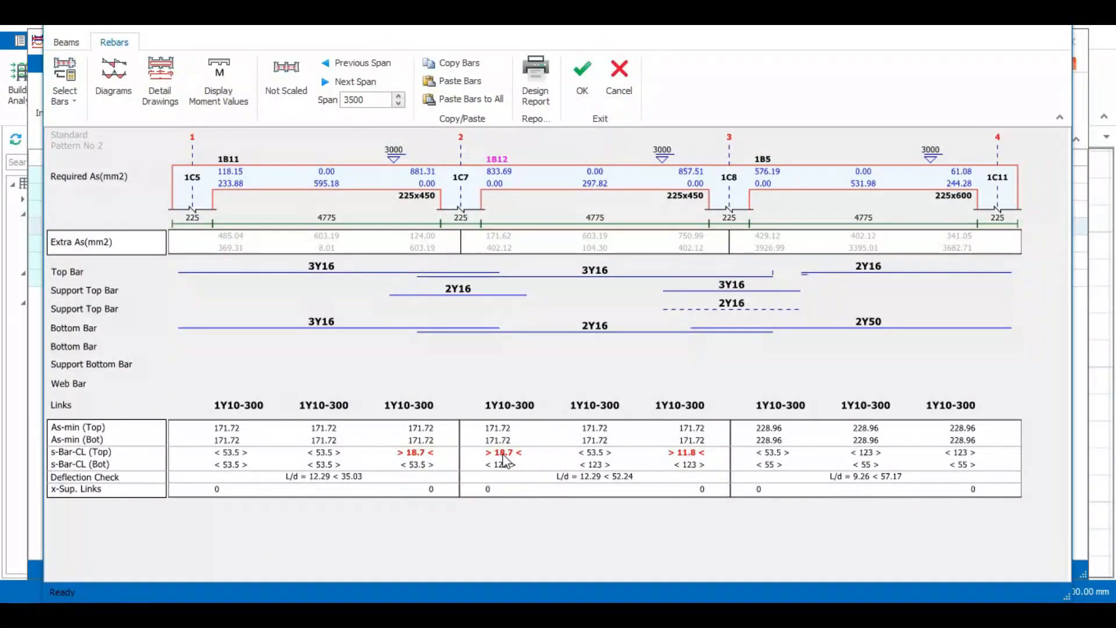
Step: Move the 2Y16 support top bar at axis 2 to layer 2
left_click(460, 290)
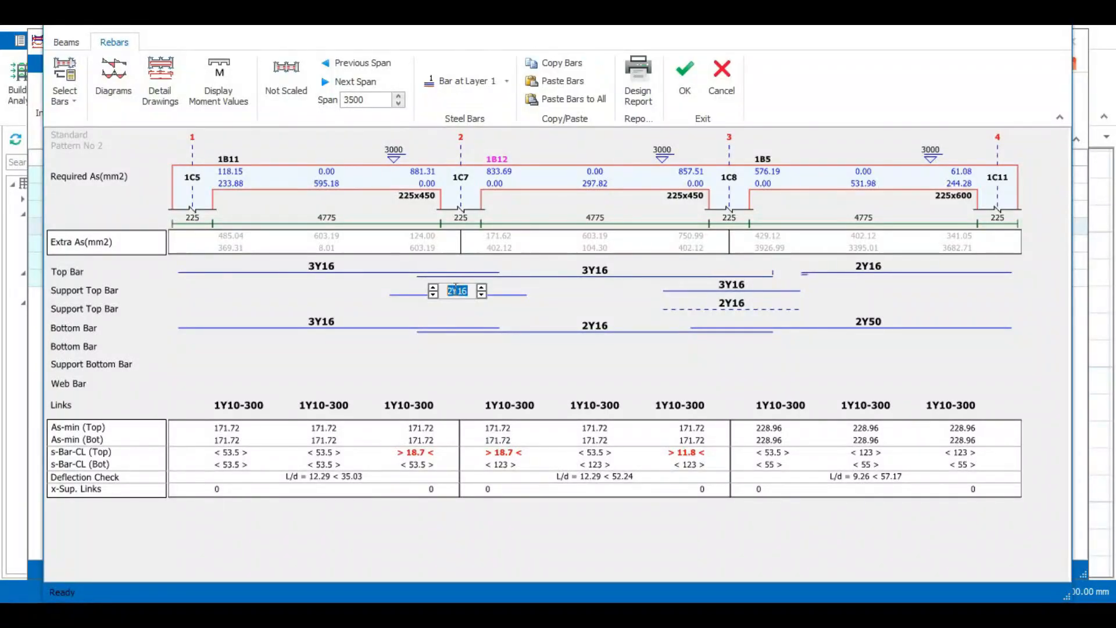
left_click(506, 81)
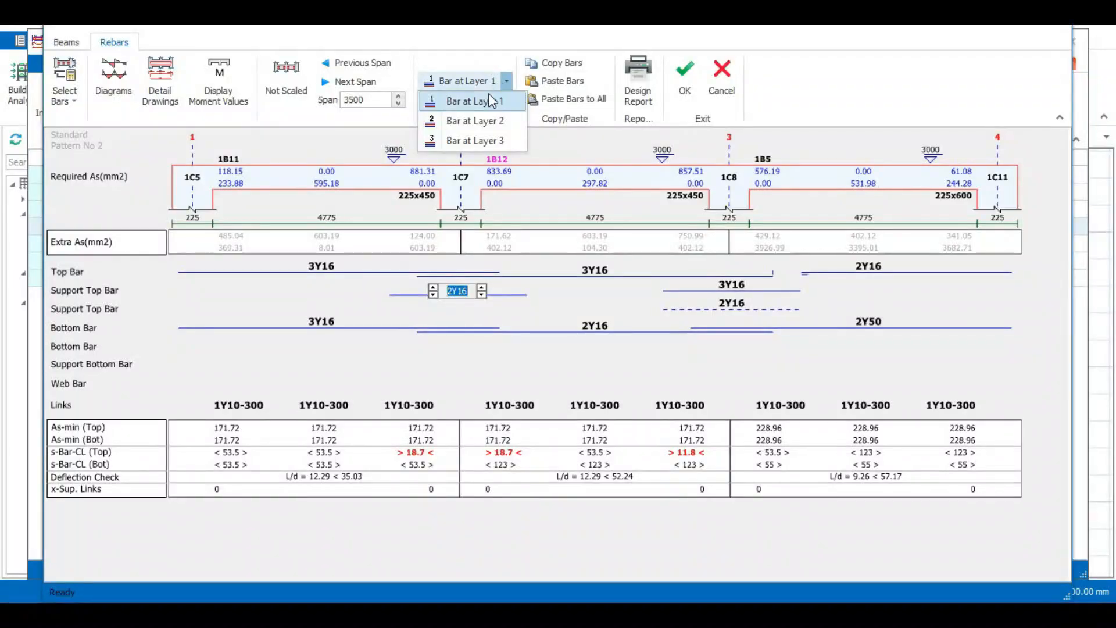
left_click(492, 101)
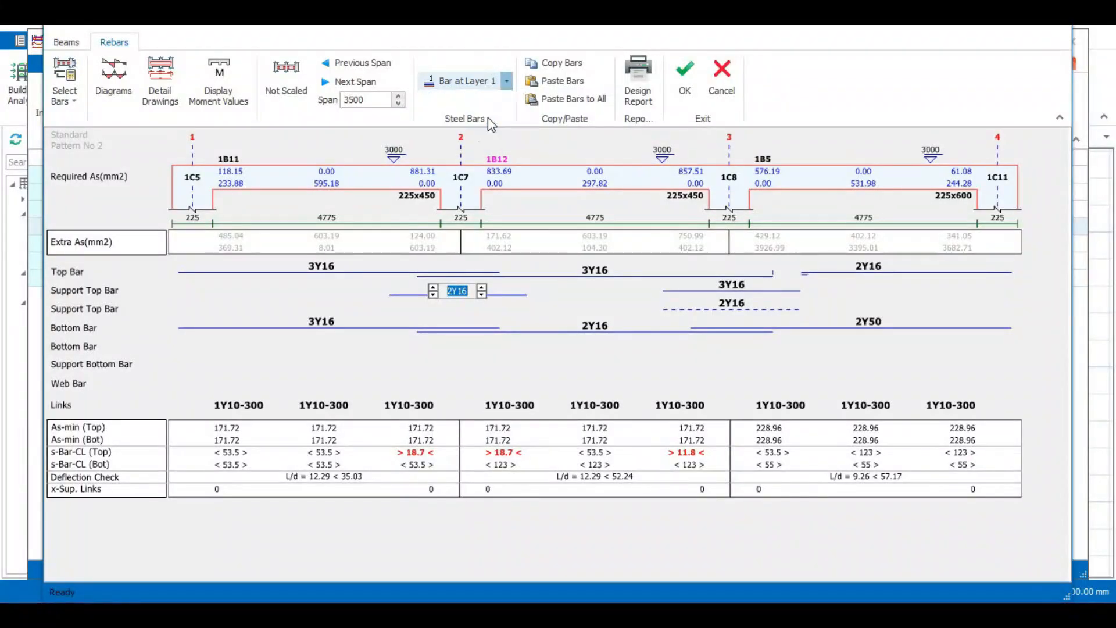
left_click(482, 287)
left_click(533, 297)
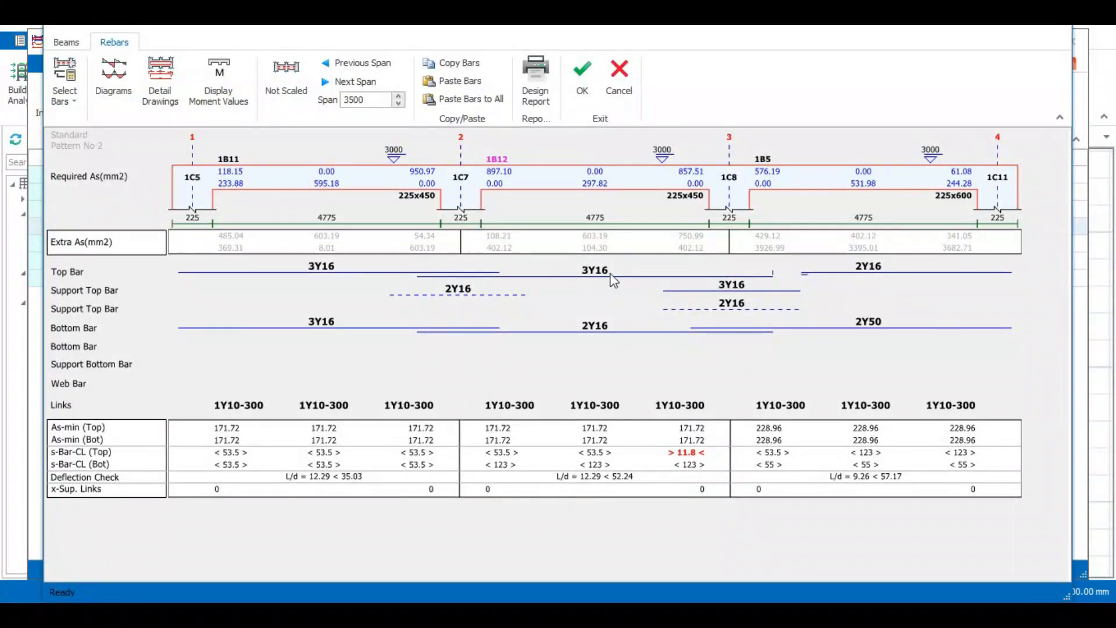
Step: Try to reduce the second-layer support top bar at axis 3
left_click(706, 293)
left_click(735, 292)
left_click(738, 308)
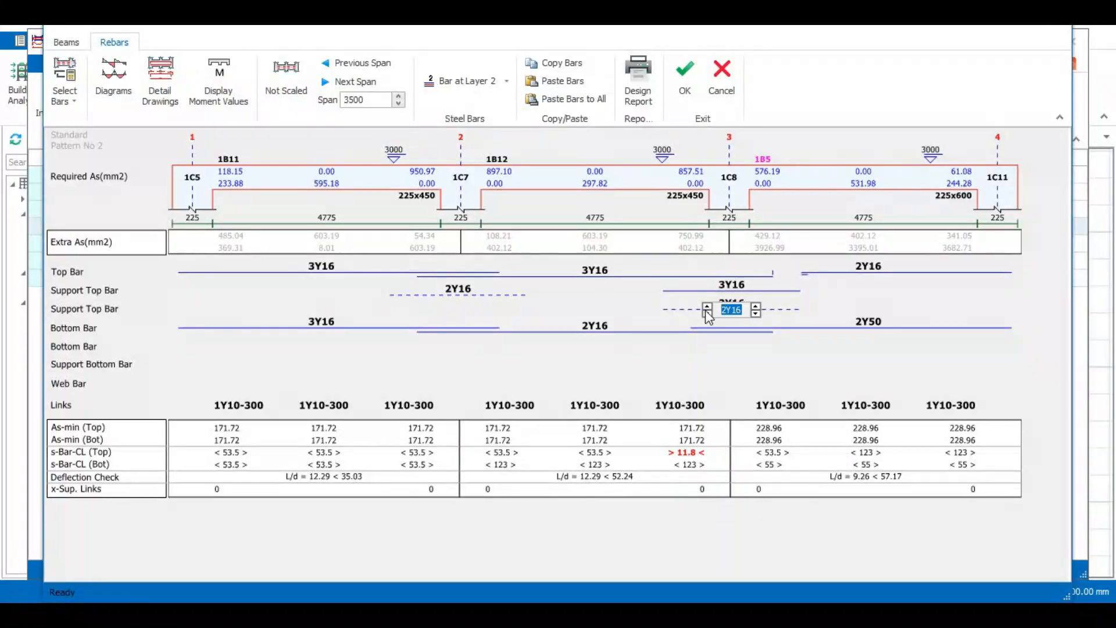
left_click(707, 314)
left_click(707, 308)
left_click(707, 307)
left_click(731, 283)
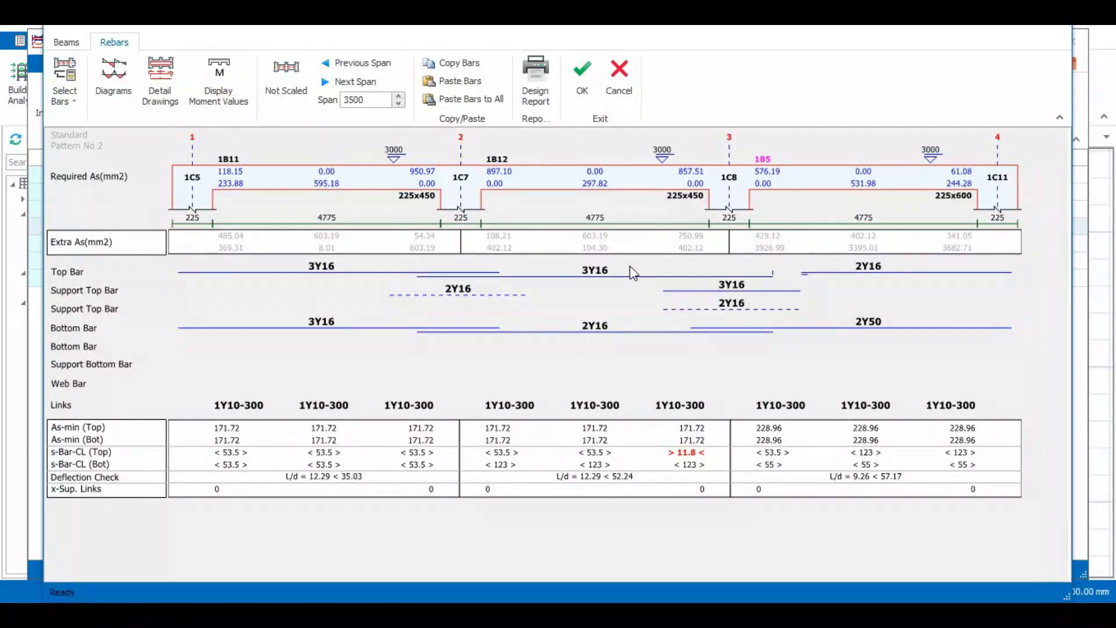
Step: Set the top bar of beam 1B12 to have no cranking
left_click(591, 270)
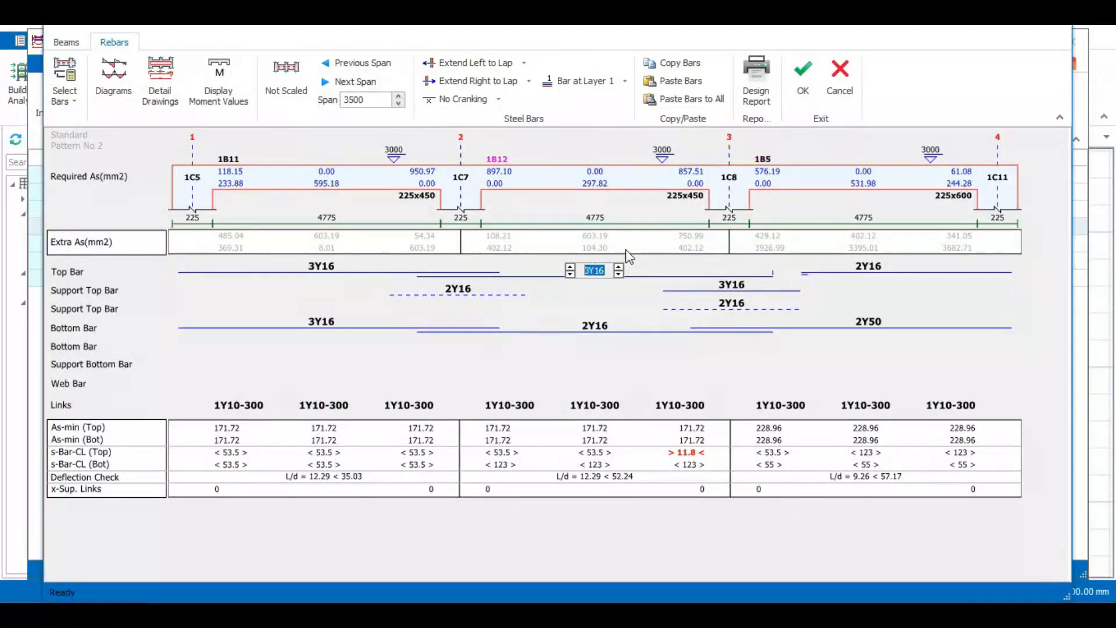
left_click(498, 99)
left_click(467, 120)
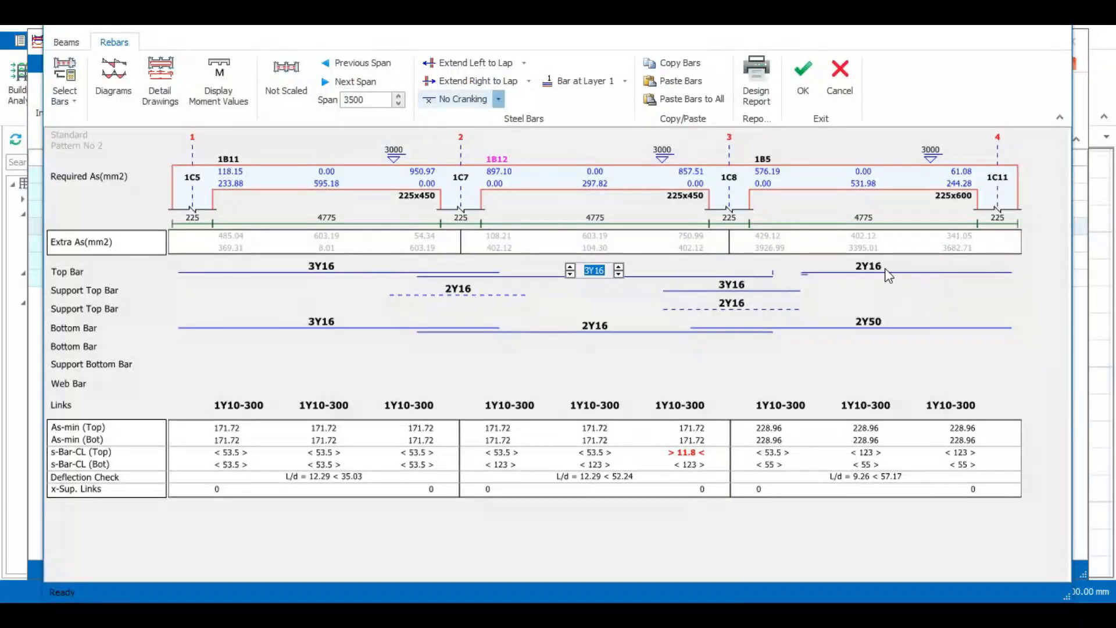
Step: Extend the left end of beam 1B5's 2Y16 top bar to lap over axis 3, with no cranking
left_click(531, 64)
left_click(495, 105)
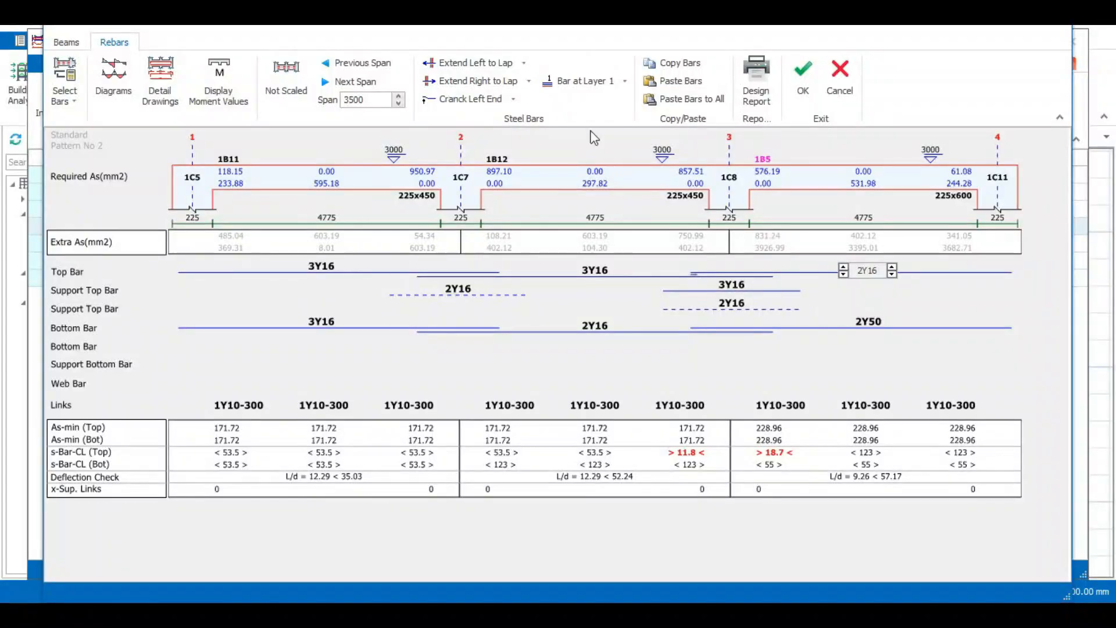
left_click(512, 99)
left_click(486, 119)
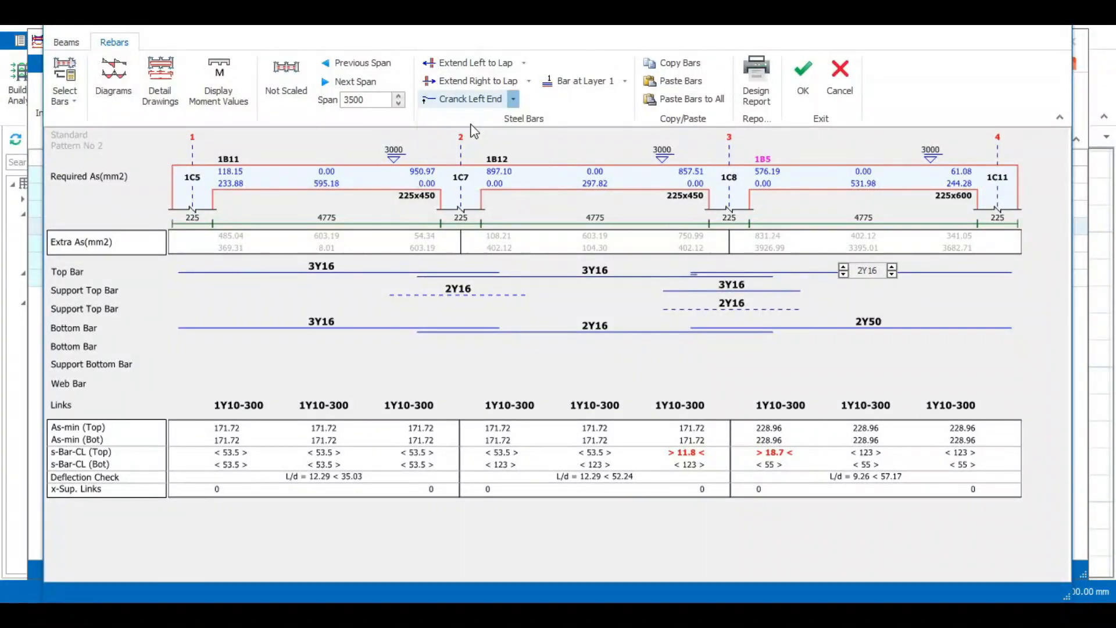
Step: Remove the second-layer 2Y16 support top bar at axis 3
left_click(732, 287)
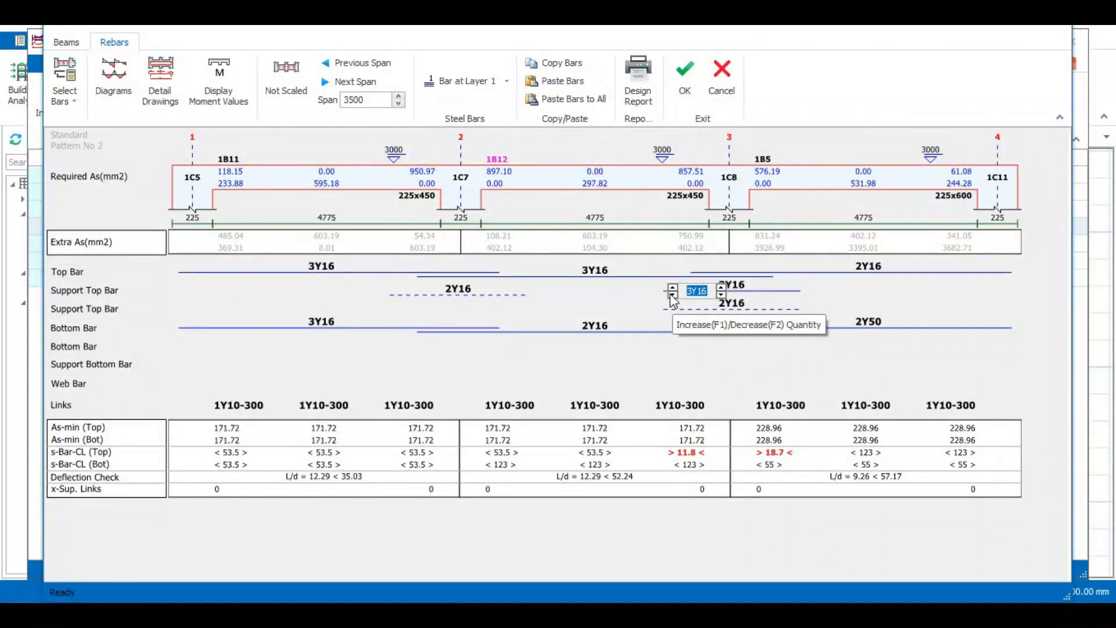
left_click(748, 309)
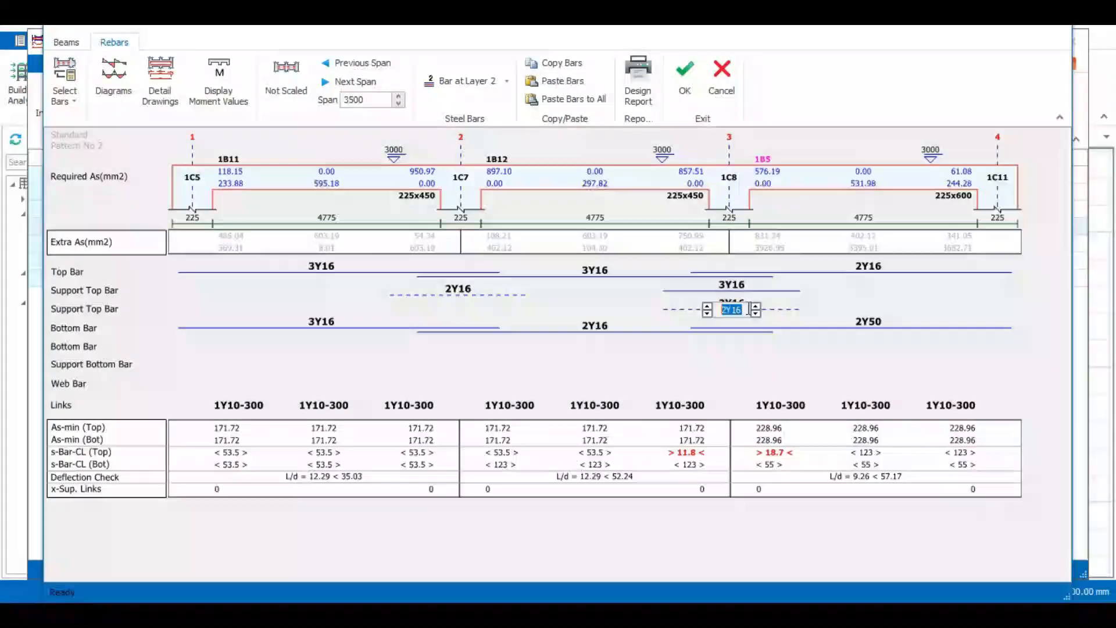
left_click(705, 312)
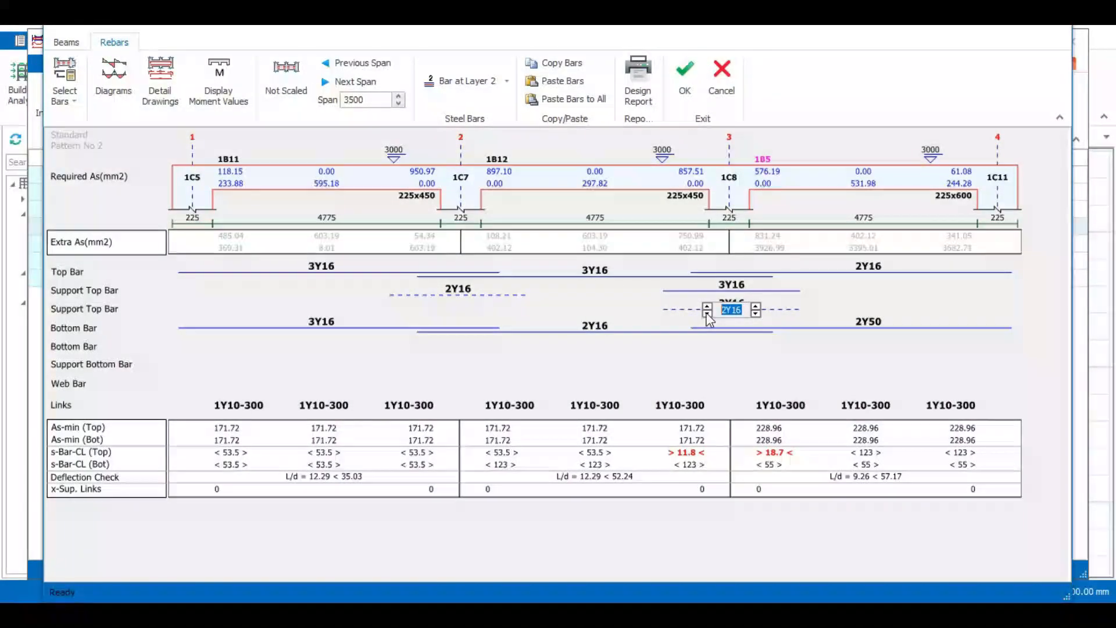
Step: Reduce the remaining support top bar at axis 3 to 2Y16 and move it to layer 2
left_click(738, 288)
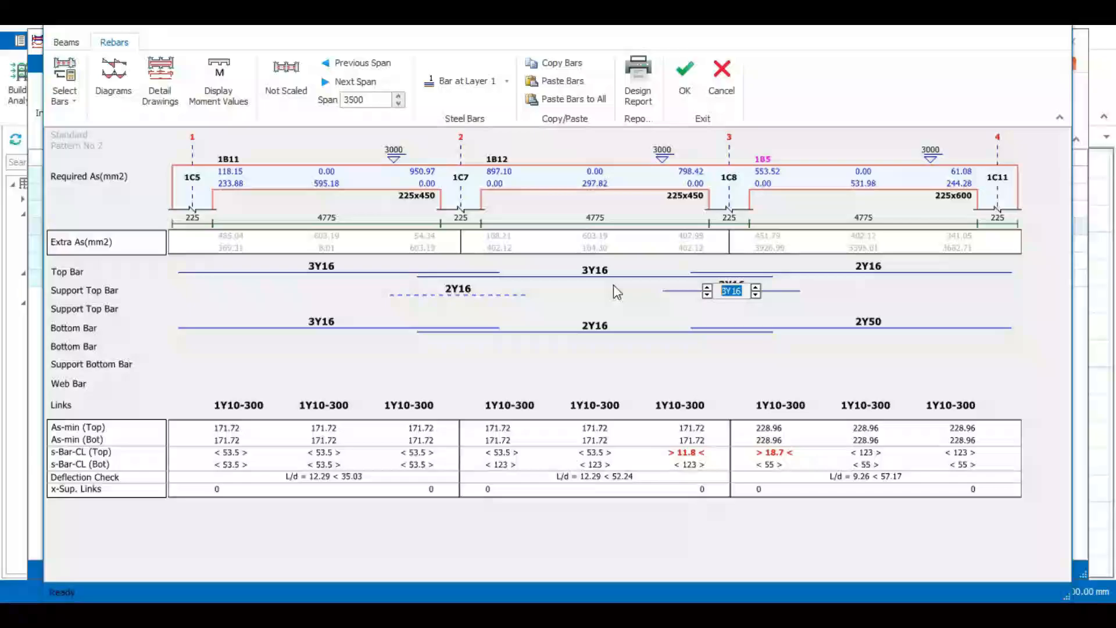
left_click(707, 295)
left_click(835, 292)
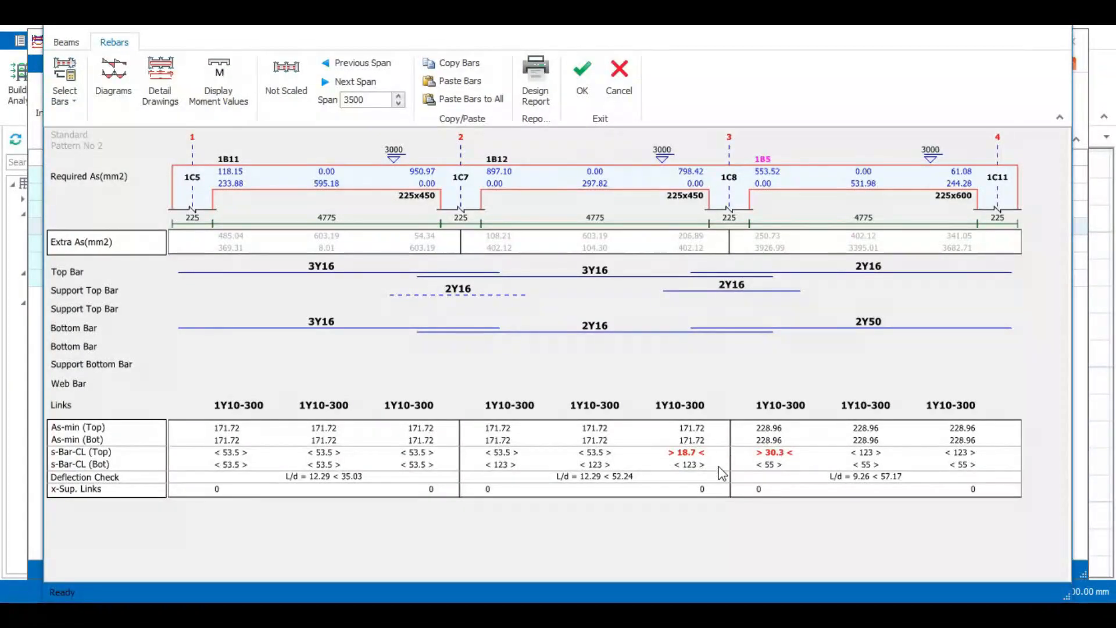
left_click(712, 286)
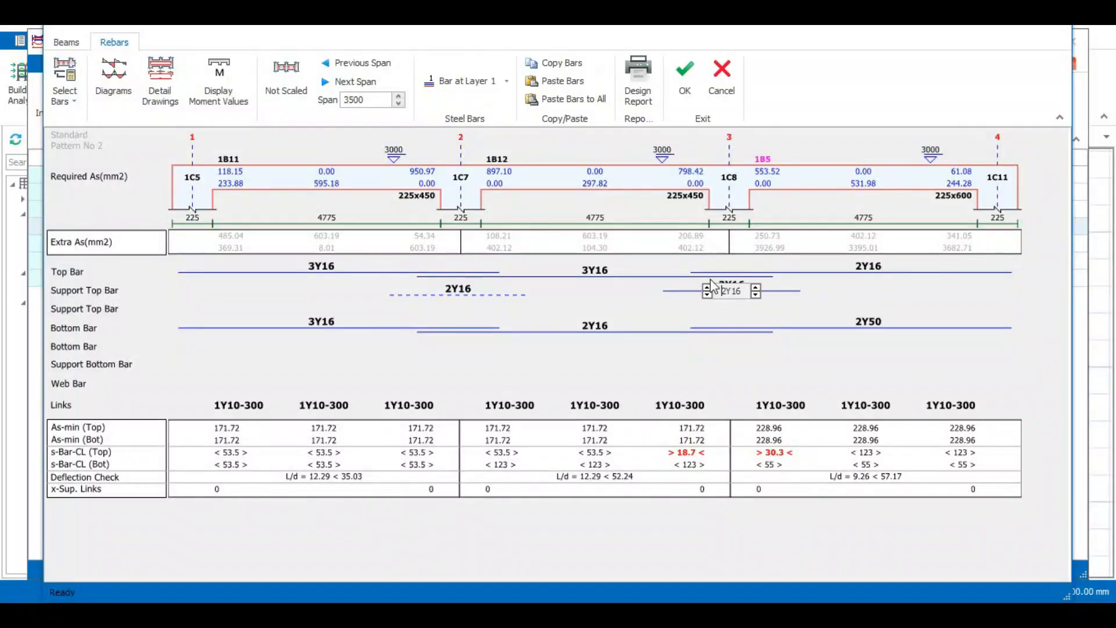
left_click(506, 82)
left_click(470, 122)
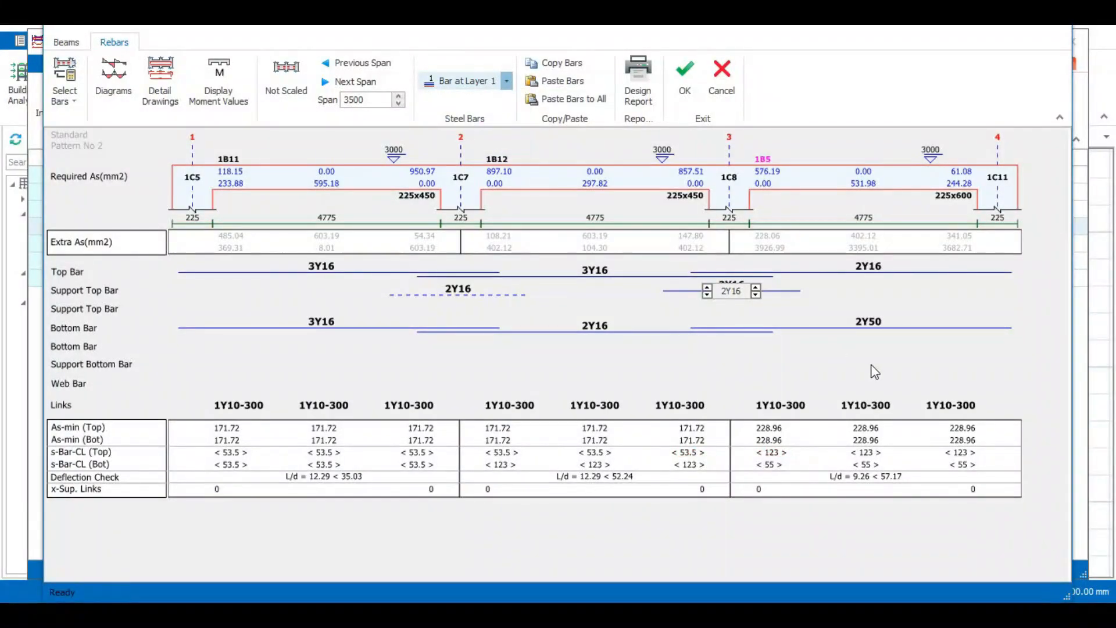
left_click(822, 296)
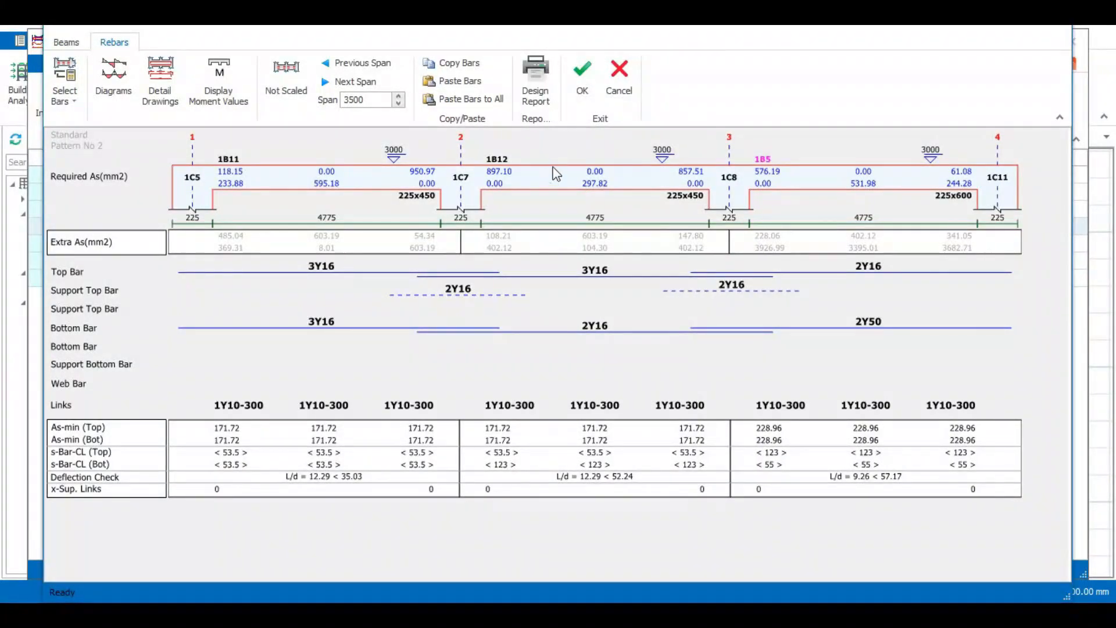
Step: Change the bottom bar of beam 1B5 to 3Y16
left_click(585, 91)
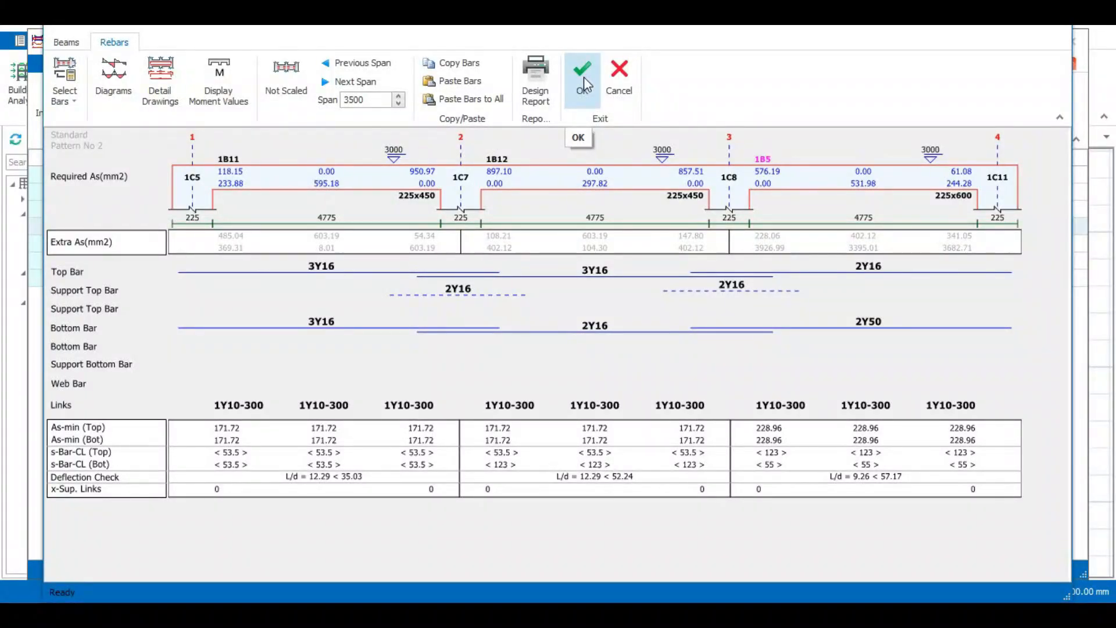
left_click(878, 326)
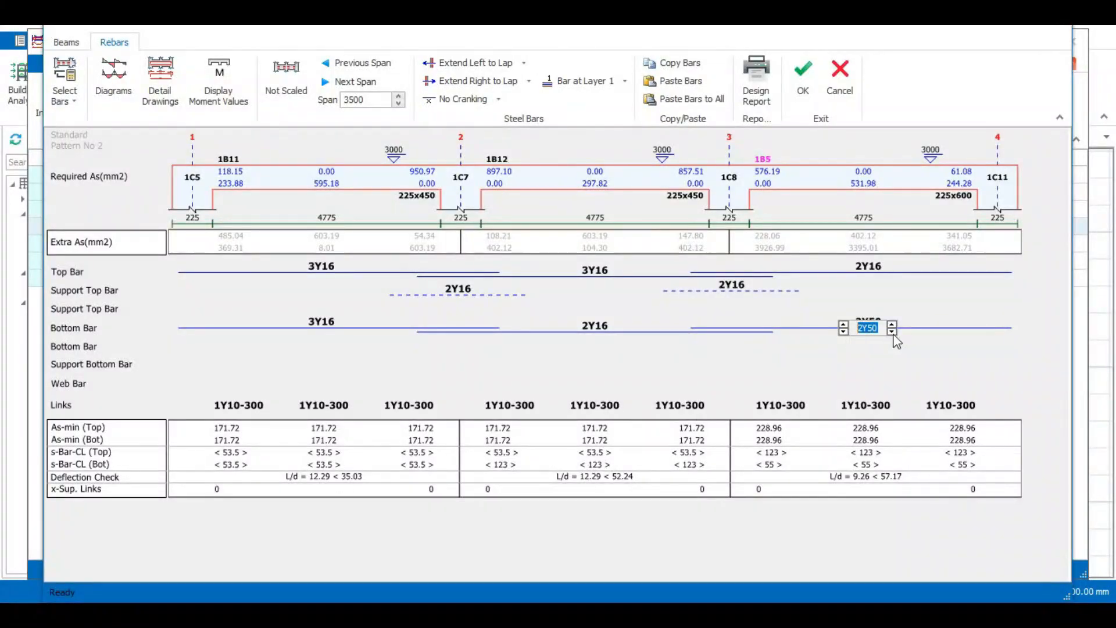
left_click(892, 330)
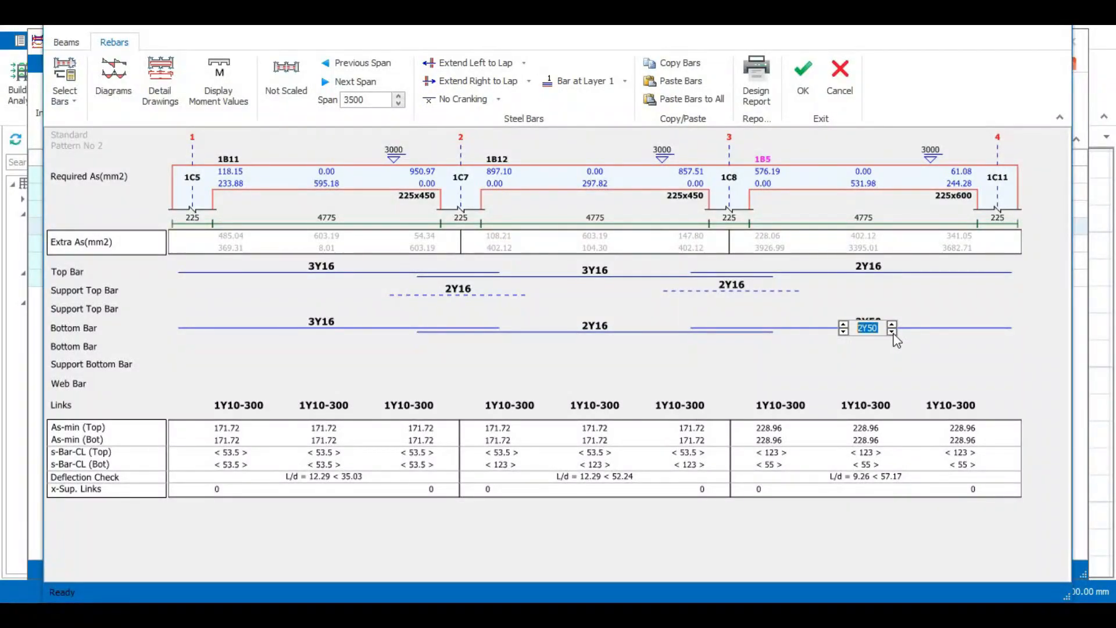
left_click(843, 325)
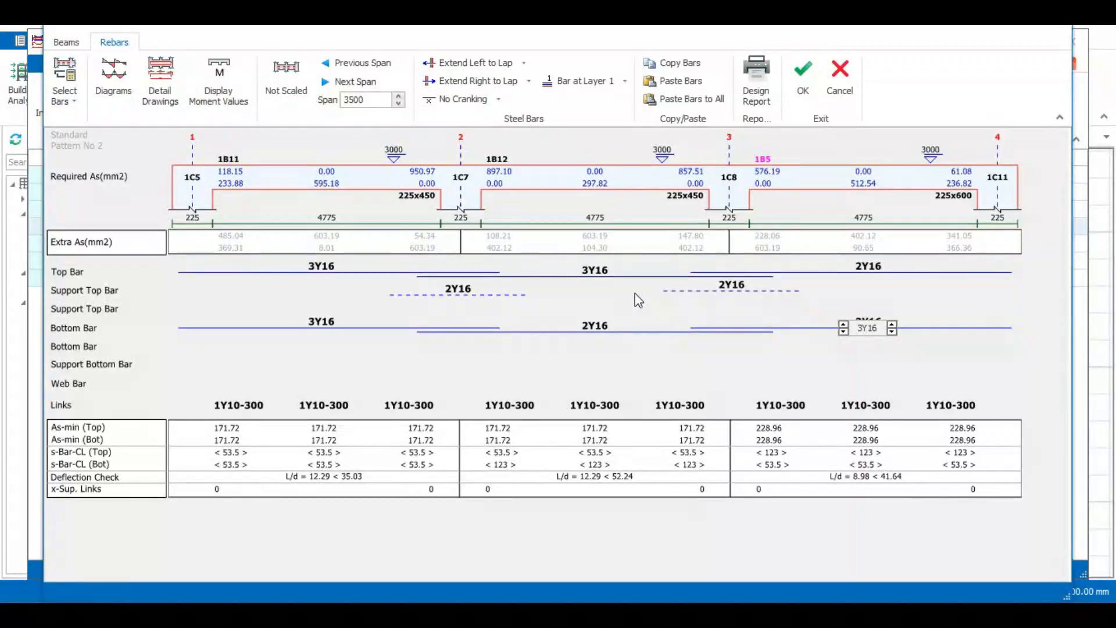
left_click(851, 360)
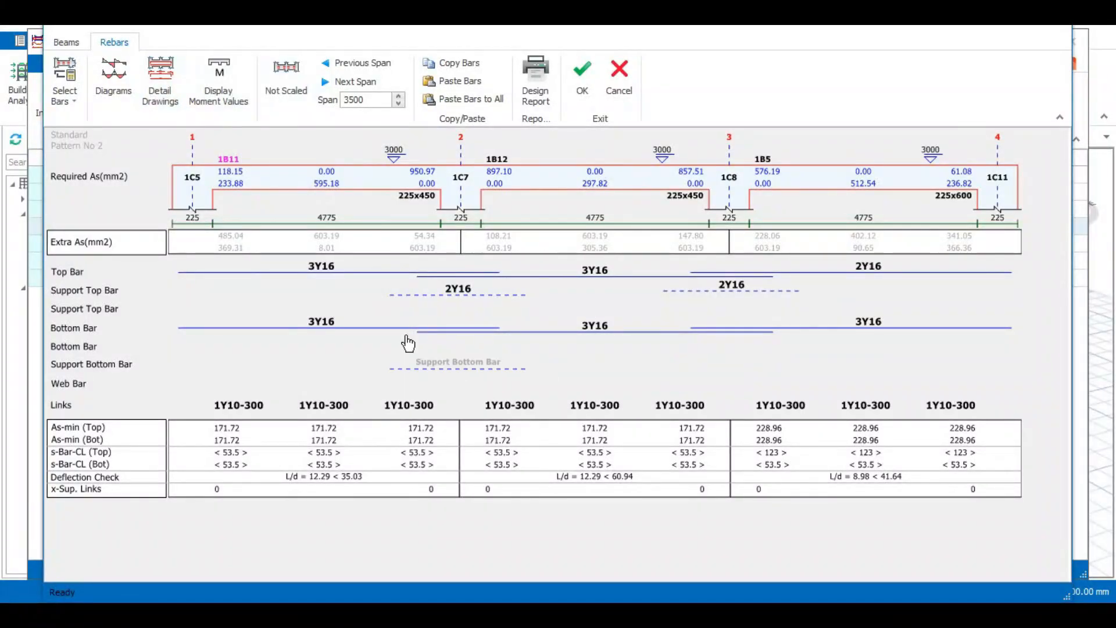
Step: Open the detail drawing of the axis B beams and examine the bar layout along spans 1B11, 1B12 and 1B5
left_click(160, 75)
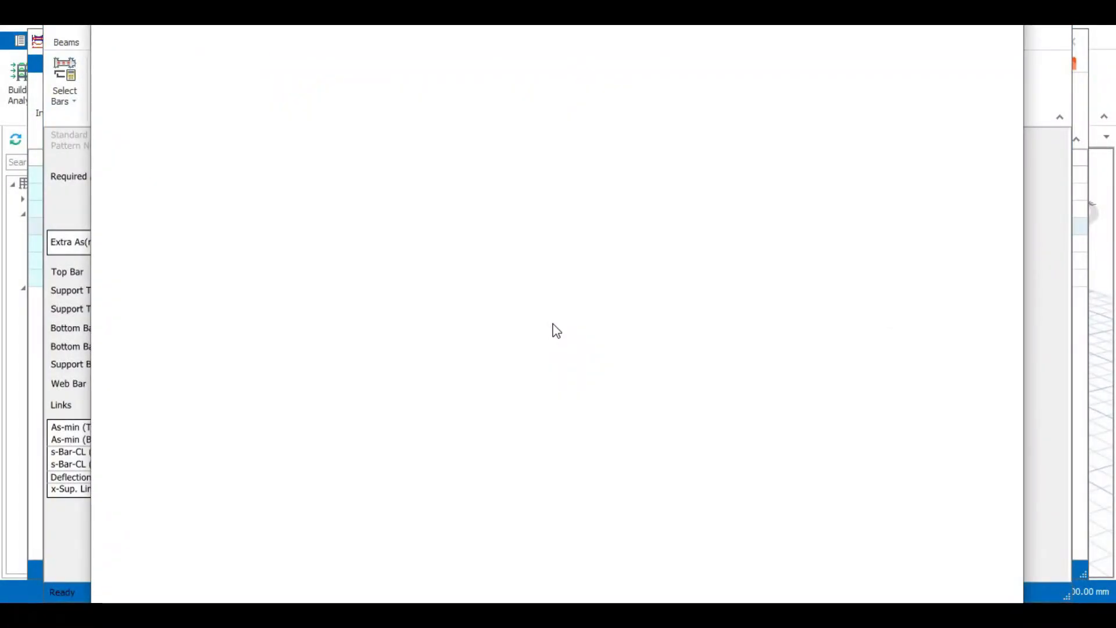
scroll(335, 388, "up", 8)
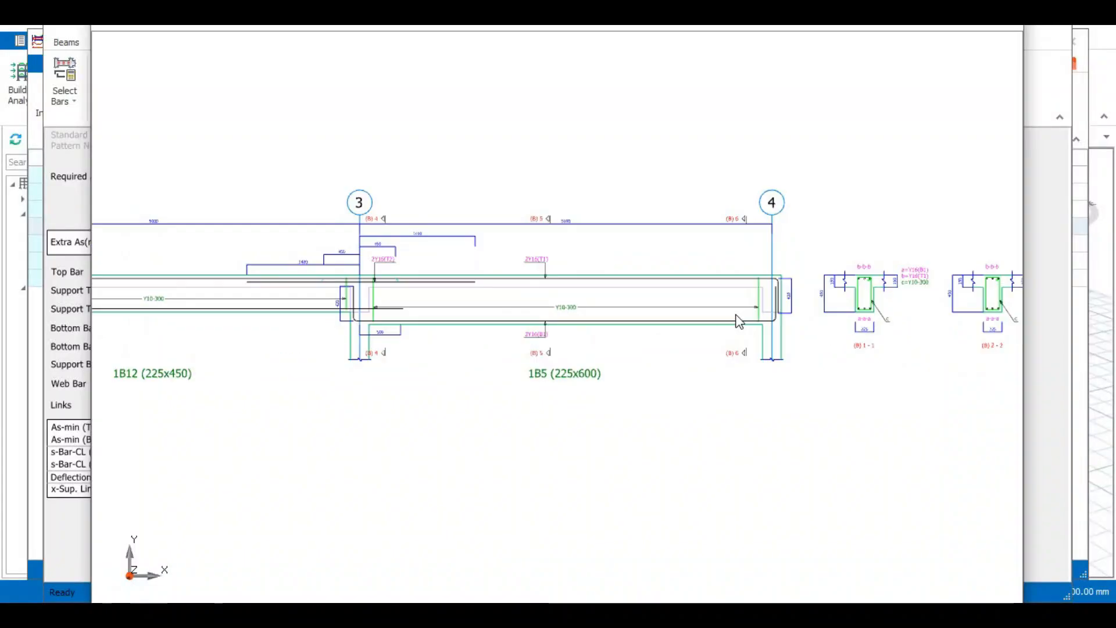
scroll(286, 361, "up", 1)
scroll(274, 354, "down", 3)
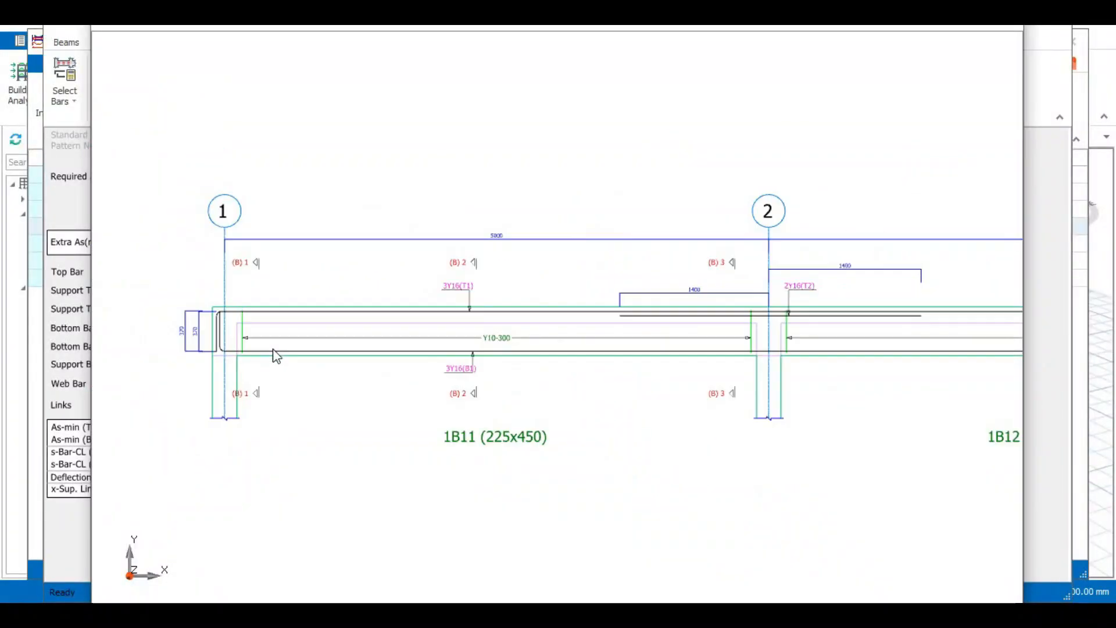
scroll(667, 362, "up", 3)
scroll(534, 336, "down", 2)
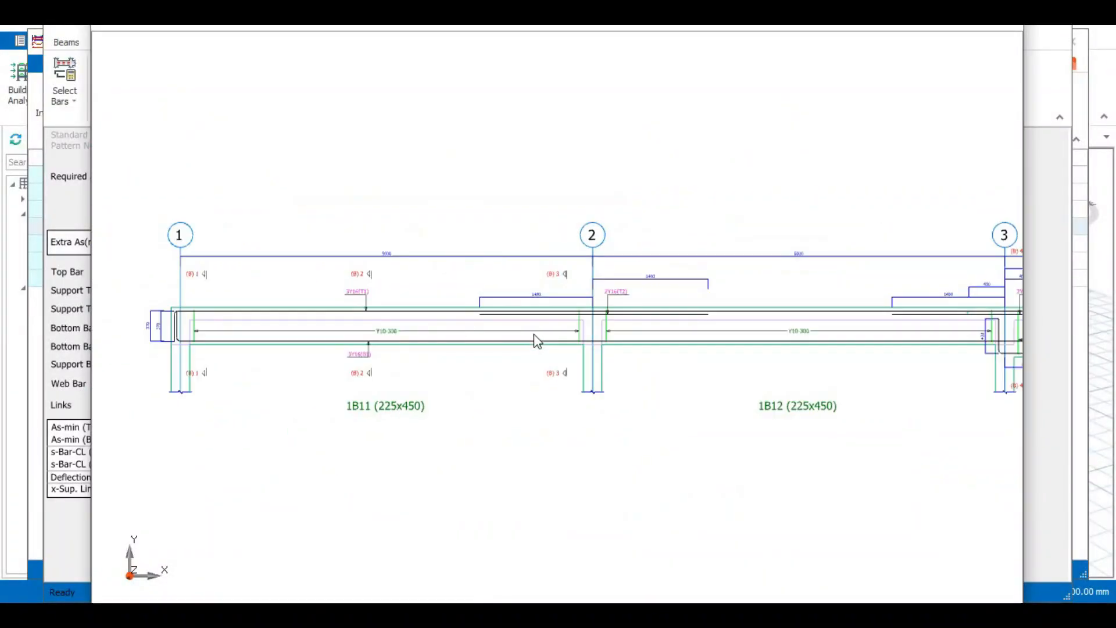
scroll(465, 326, "down", 1)
scroll(335, 302, "up", 2)
scroll(207, 332, "up", 2)
scroll(265, 332, "down", 1)
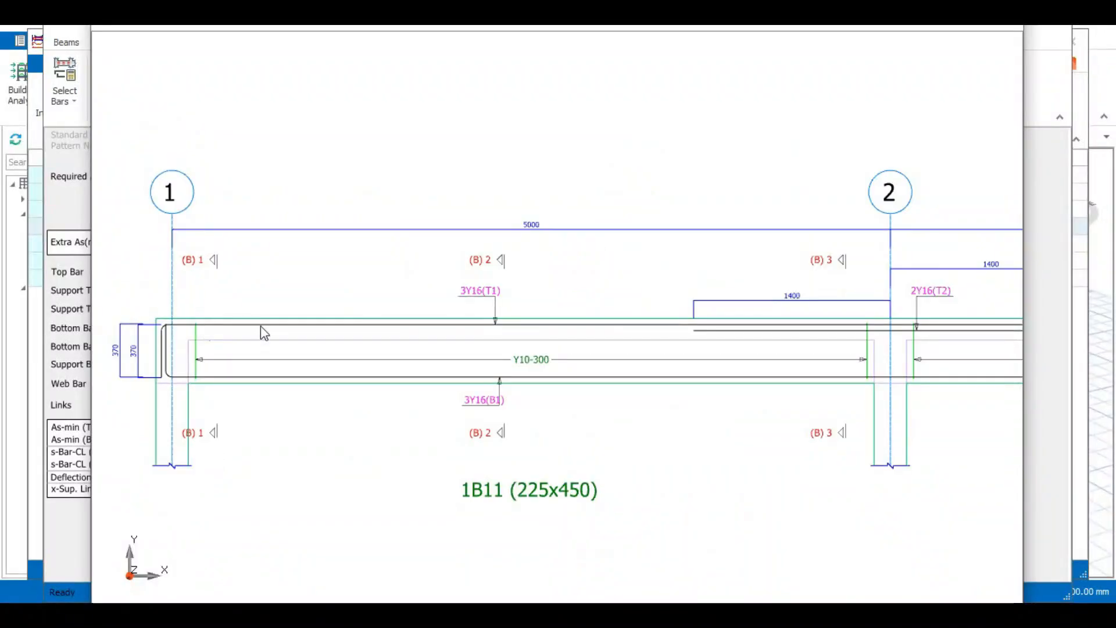
scroll(459, 317, "up", 1)
scroll(426, 316, "down", 3)
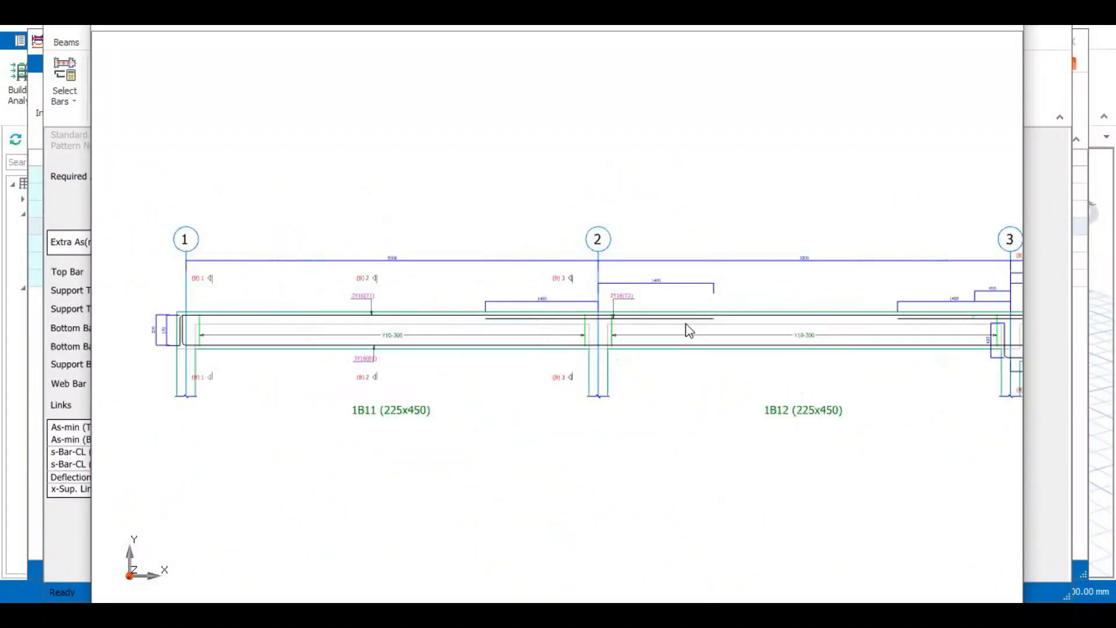
Step: Examine the second-layer support top bar at axis 2, then the detailing of span 1B5 and the cross-sections
scroll(629, 324, "up", 3)
scroll(629, 324, "down", 1)
scroll(601, 327, "up", 3)
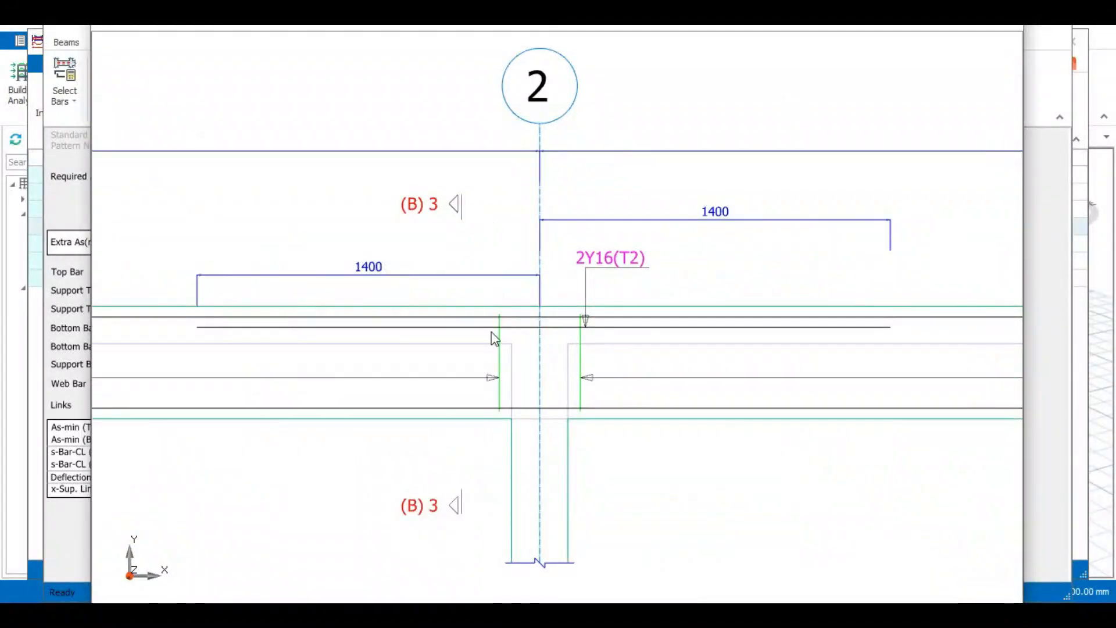
scroll(459, 336, "down", 3)
scroll(239, 333, "up", 2)
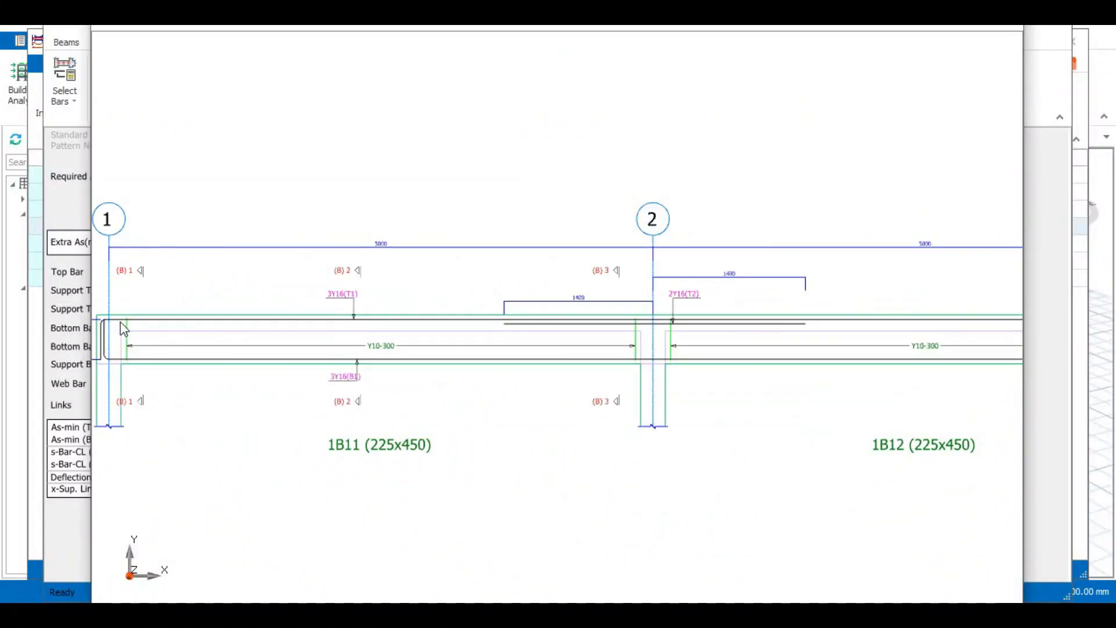
scroll(290, 326, "down", 3)
scroll(845, 328, "up", 1)
scroll(441, 322, "down", 2)
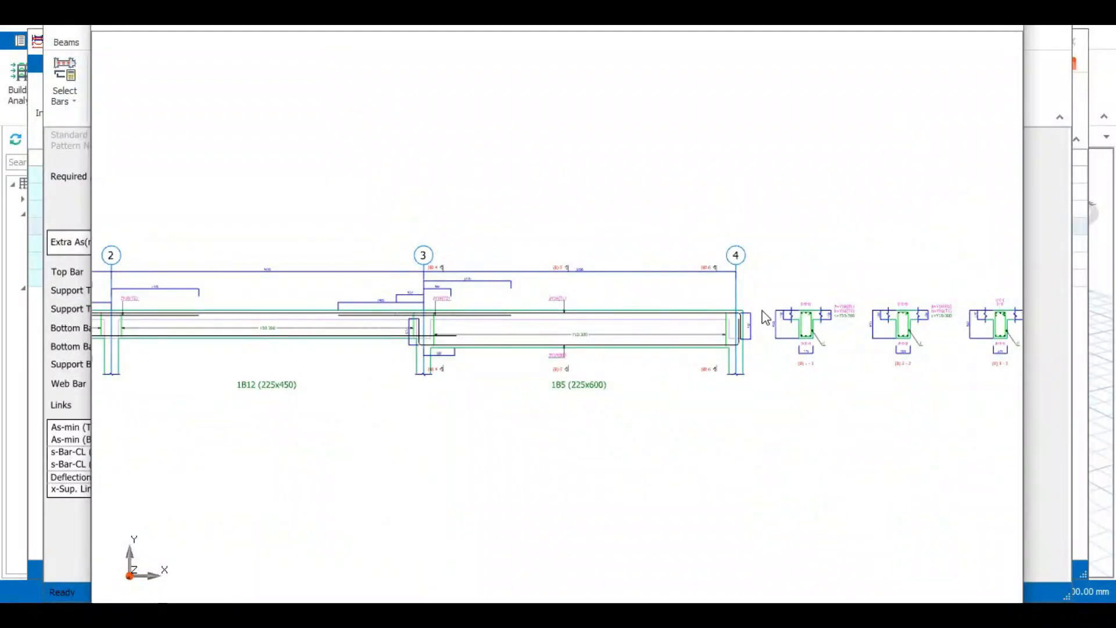
scroll(745, 319, "up", 3)
scroll(745, 319, "down", 3)
scroll(436, 327, "up", 2)
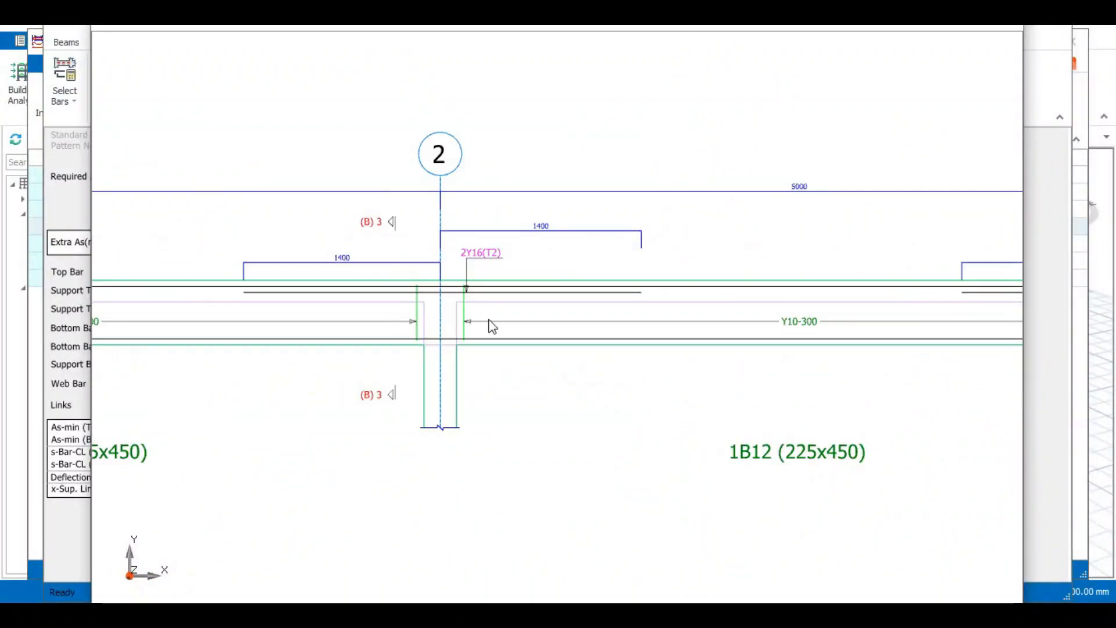
Step: Inspect how the top, bottom and second-layer support bars of 1B11 and 1B12 run through the column at axis 2
scroll(623, 295, "up", 2)
scroll(623, 287, "down", 4)
scroll(528, 277, "up", 2)
scroll(529, 278, "up", 2)
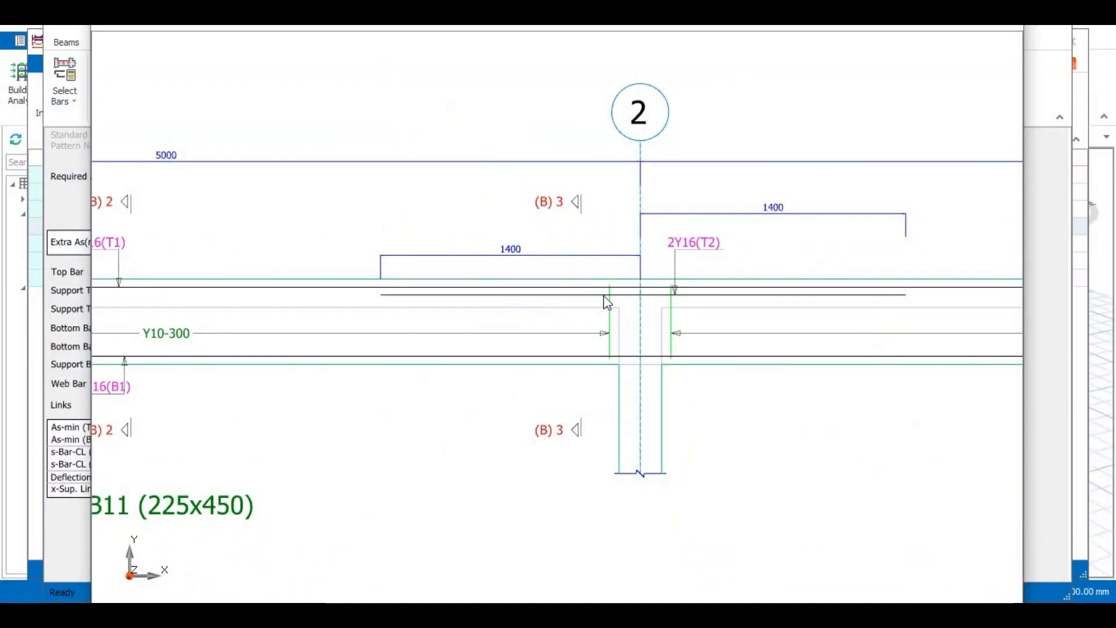
scroll(613, 304, "down", 4)
scroll(456, 322, "up", 3)
scroll(456, 323, "down", 2)
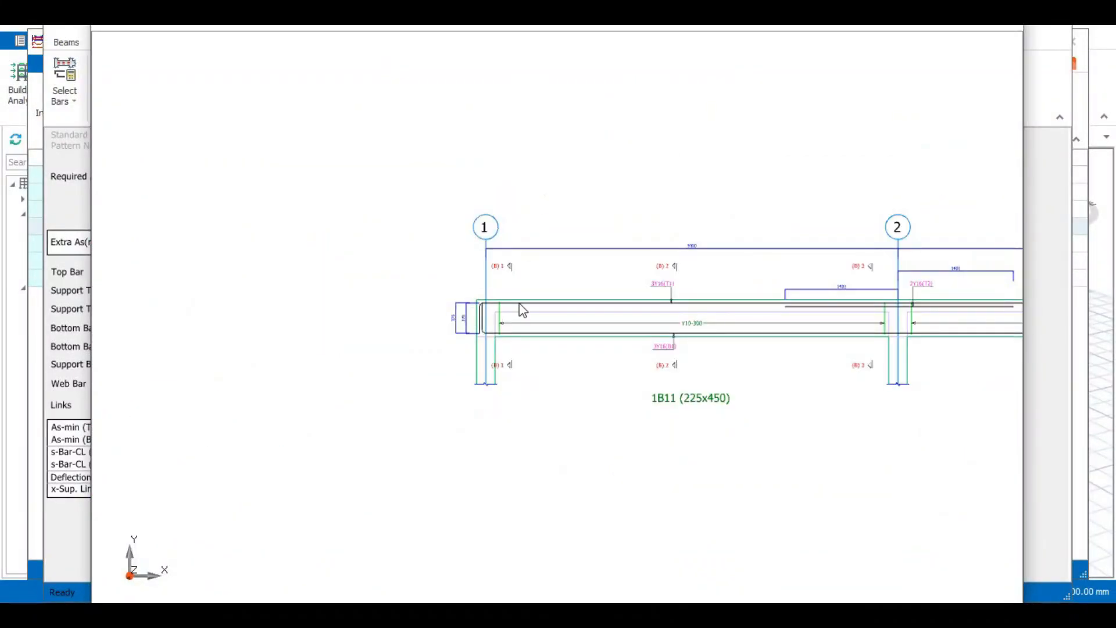
scroll(517, 309, "down", 4)
scroll(814, 313, "up", 6)
scroll(607, 306, "up", 4)
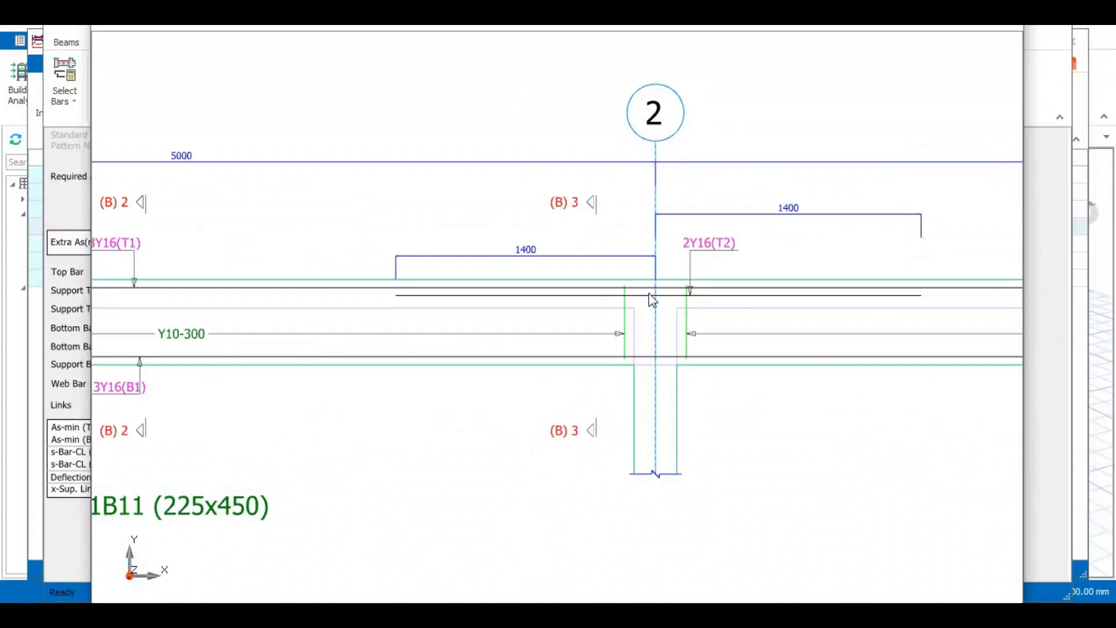
scroll(558, 311, "down", 1)
scroll(582, 304, "up", 1)
scroll(582, 302, "down", 3)
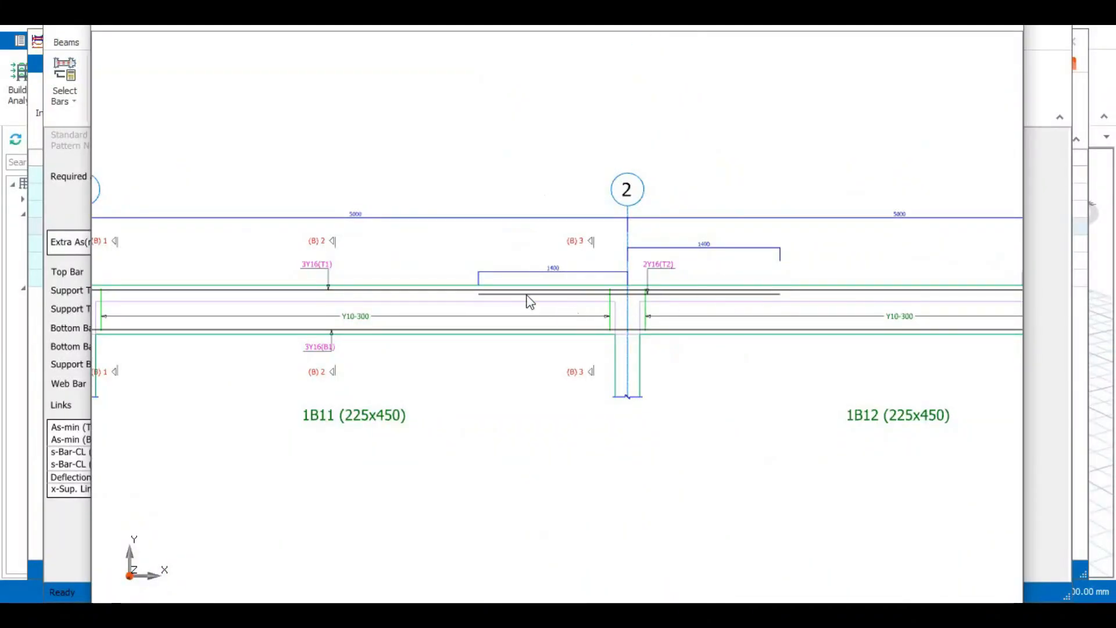
middle_click_drag(788, 299, 819, 309)
scroll(646, 336, "up", 1)
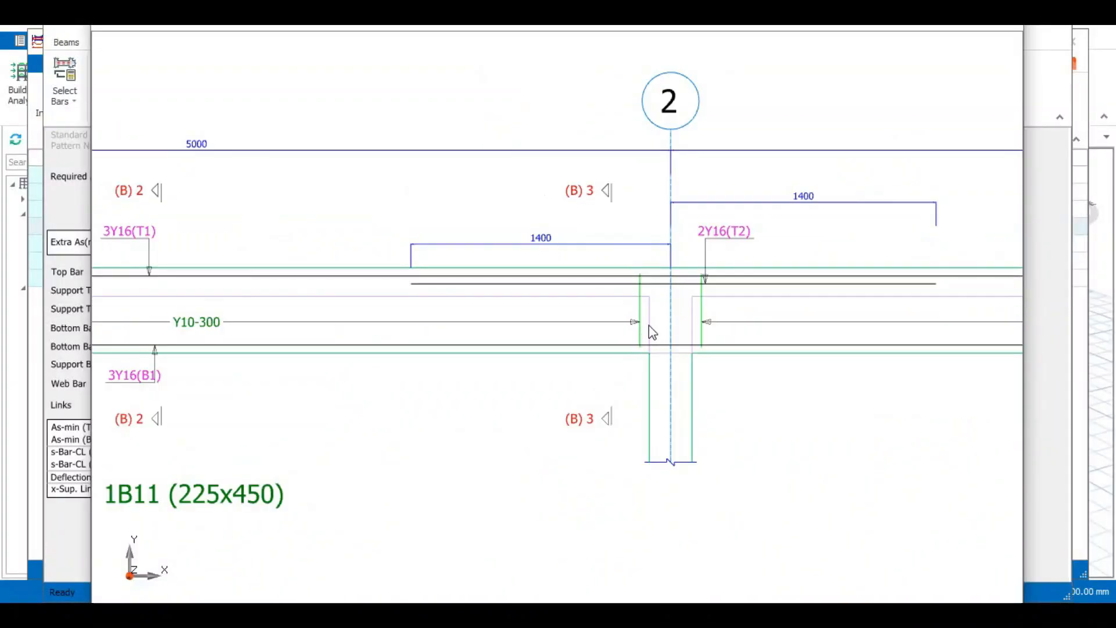
scroll(650, 329, "down", 3)
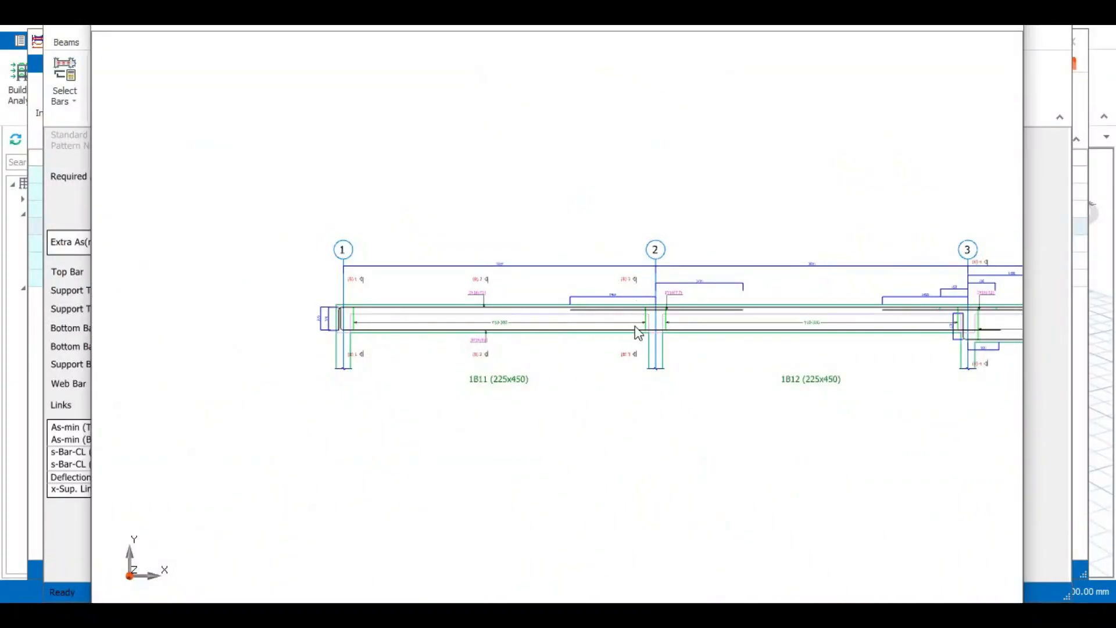
scroll(642, 334, "up", 2)
scroll(640, 330, "up", 2)
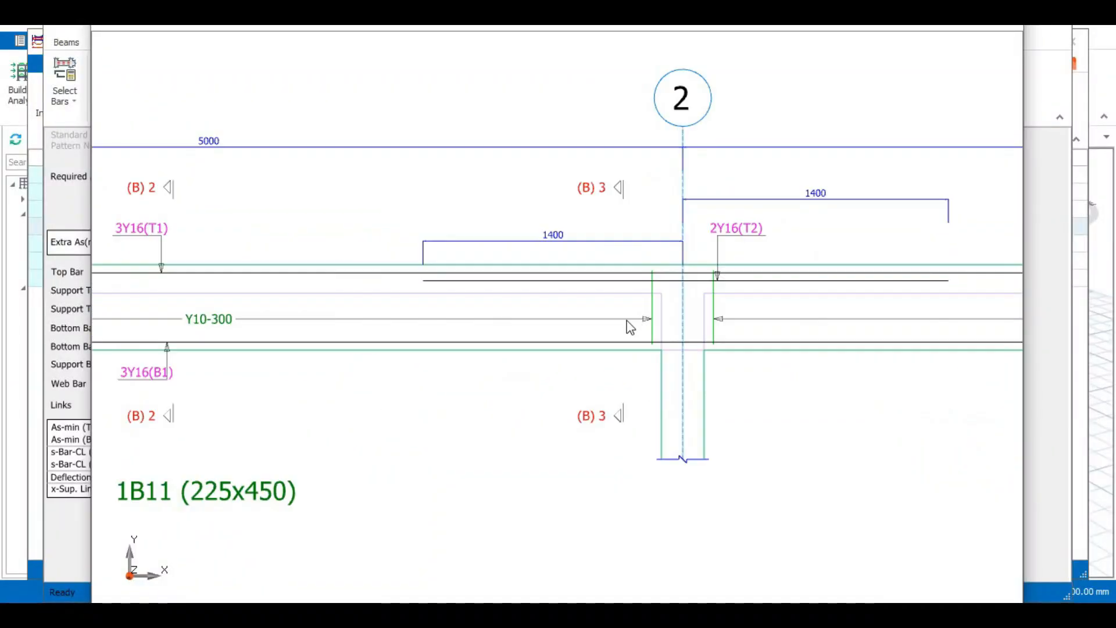
scroll(639, 323, "down", 1)
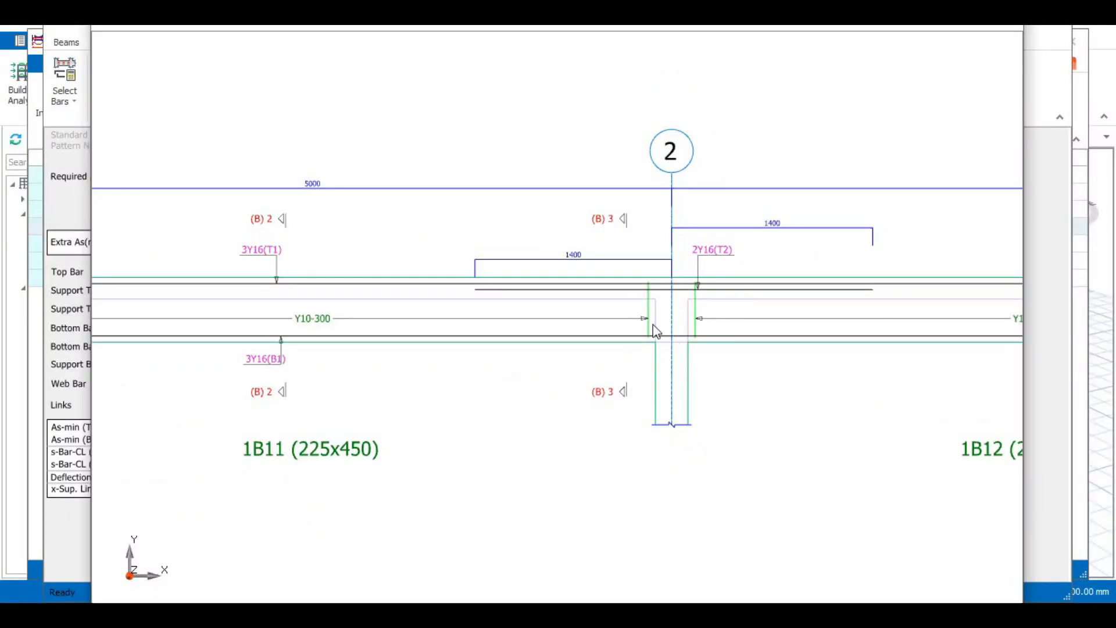
Step: Check the continuity of the top, bottom and support bars over the column at axis 2 against span 1B11
scroll(636, 304, "down", 2)
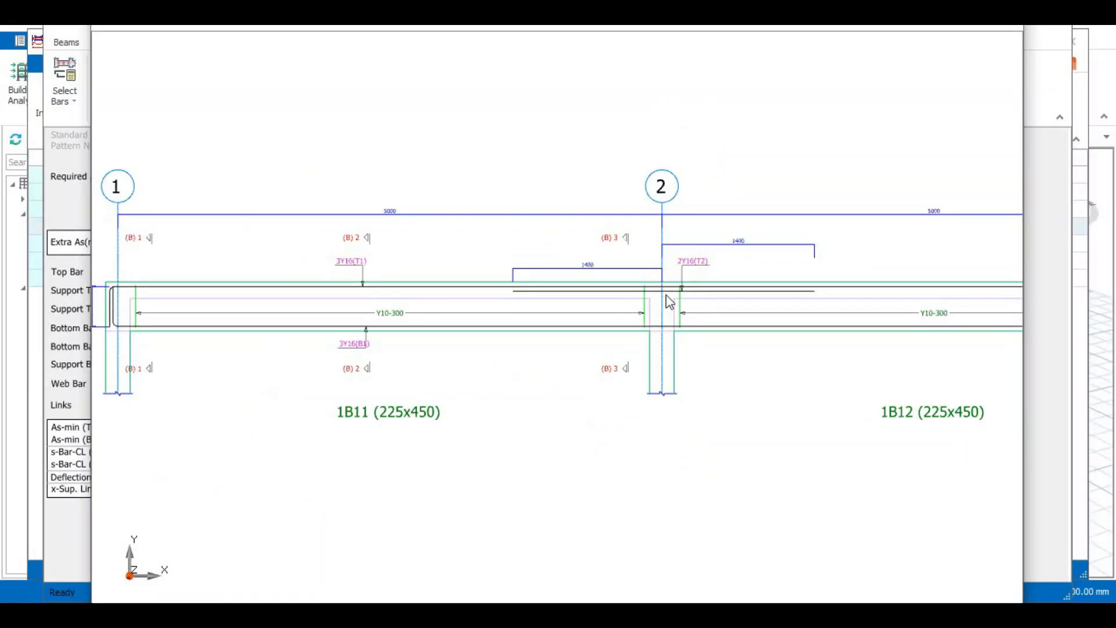
scroll(648, 323, "up", 2)
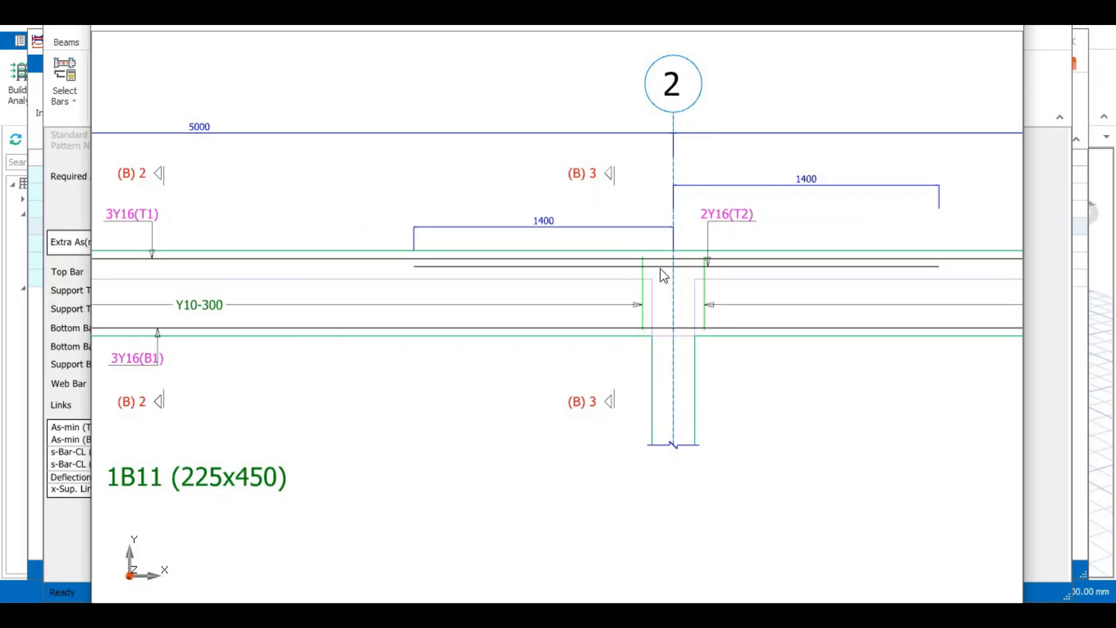
scroll(605, 326, "down", 3)
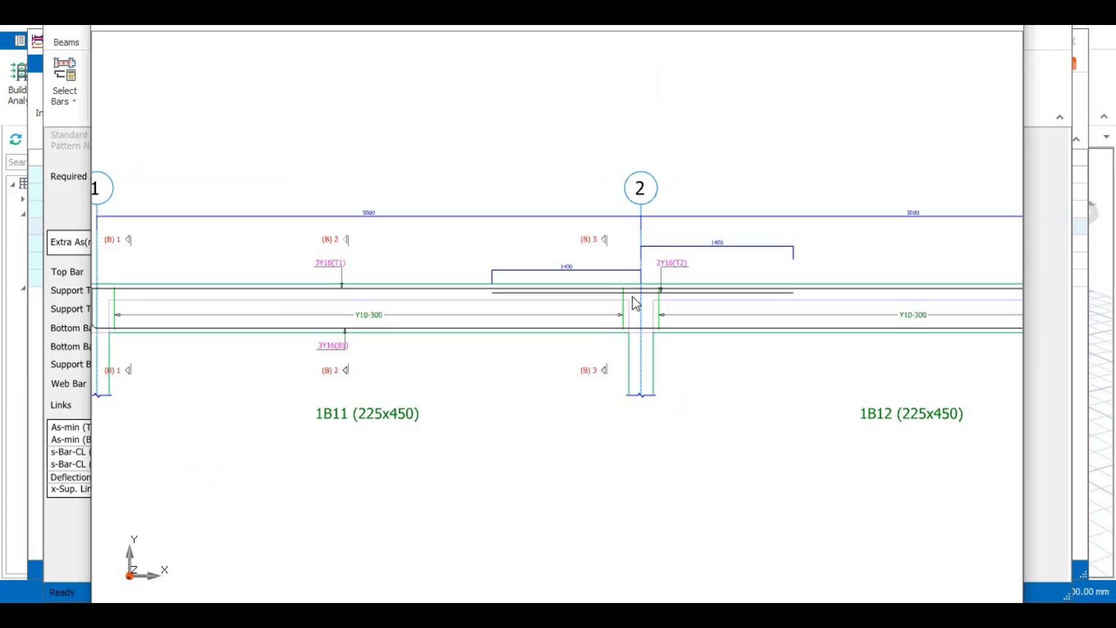
scroll(610, 339, "up", 4)
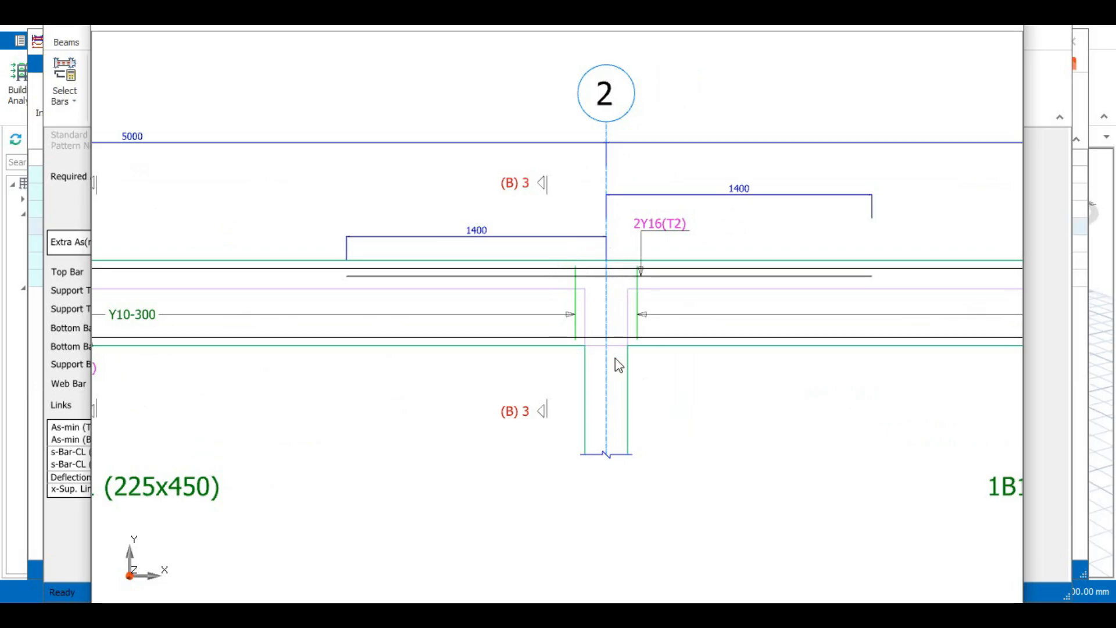
scroll(612, 277, "down", 5)
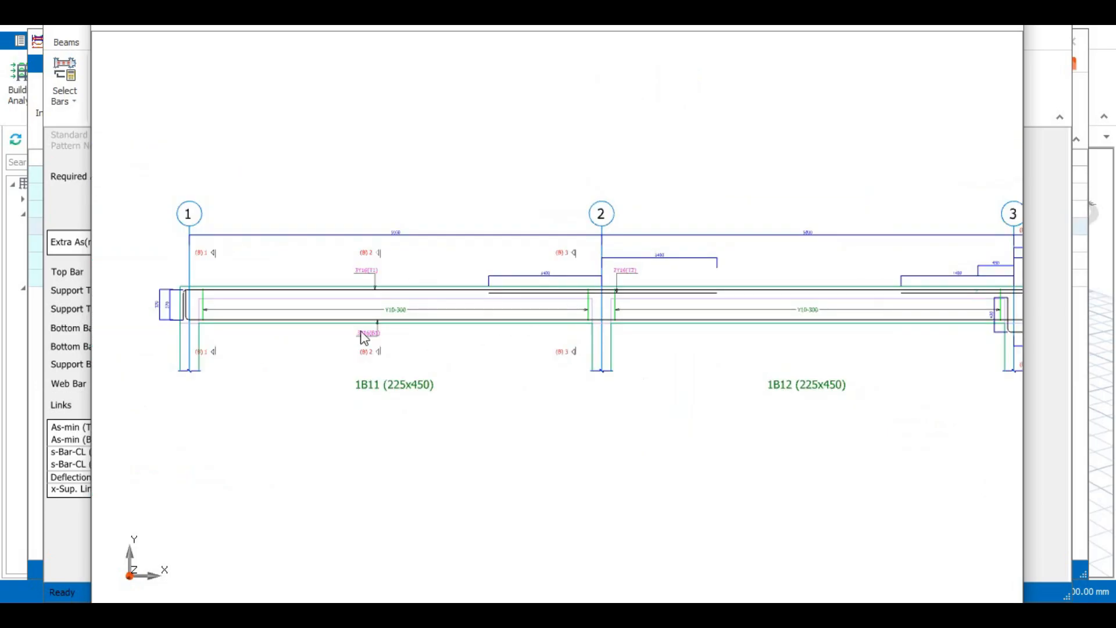
scroll(366, 331, "up", 3)
scroll(329, 337, "down", 6)
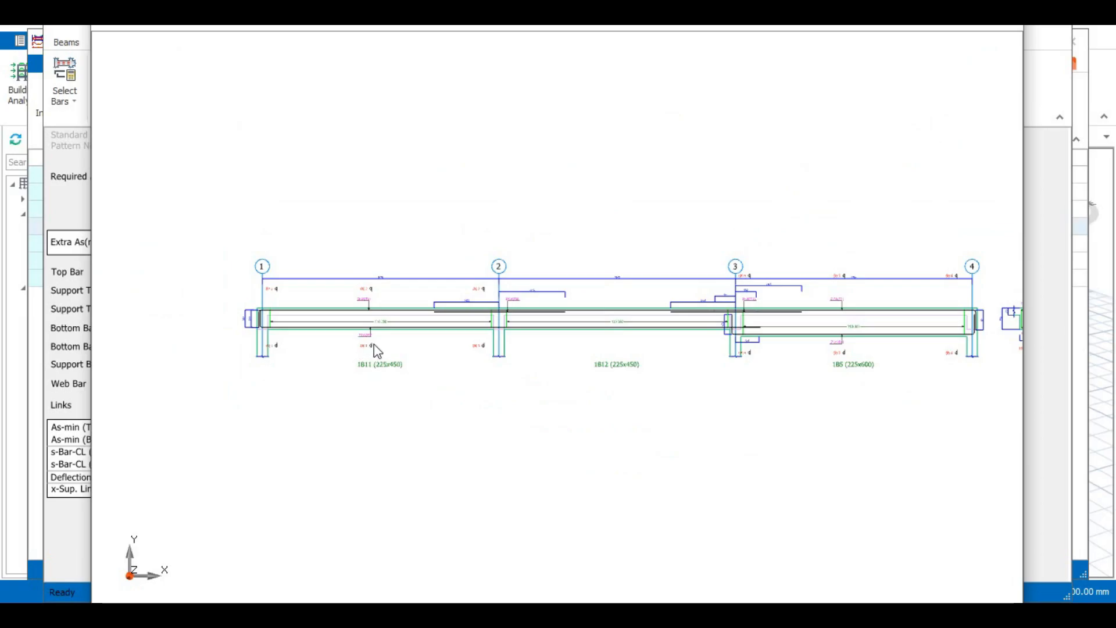
scroll(735, 353, "up", 2)
Step: Examine the bar laps, bends and support bar extensions at axis 3, where 1B12 meets the deeper beam 1B5
scroll(661, 332, "up", 2)
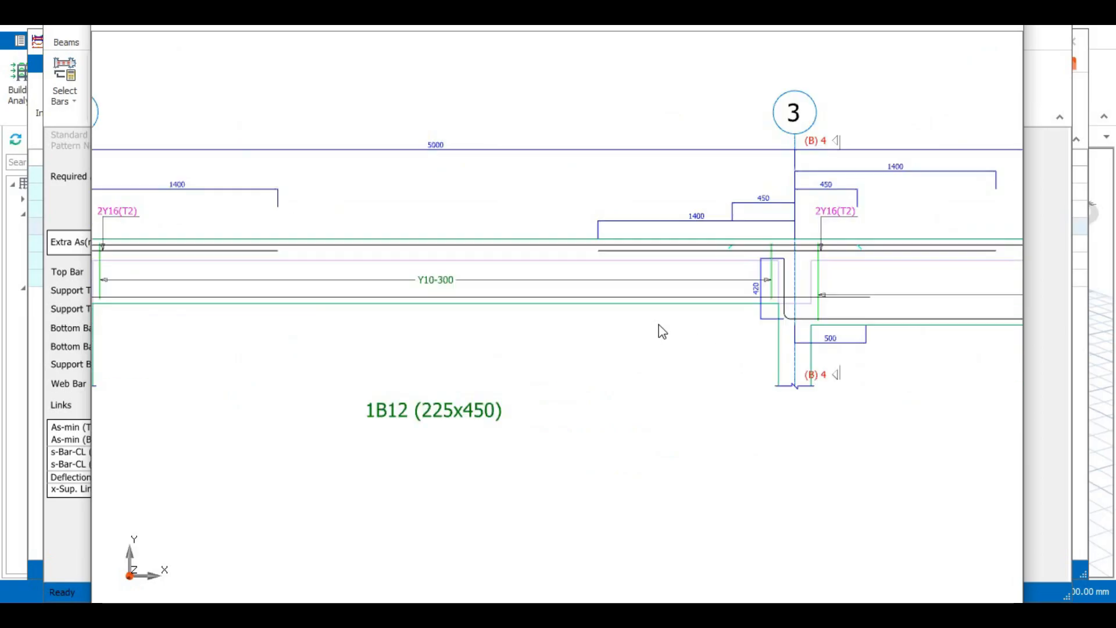
scroll(635, 347, "down", 3)
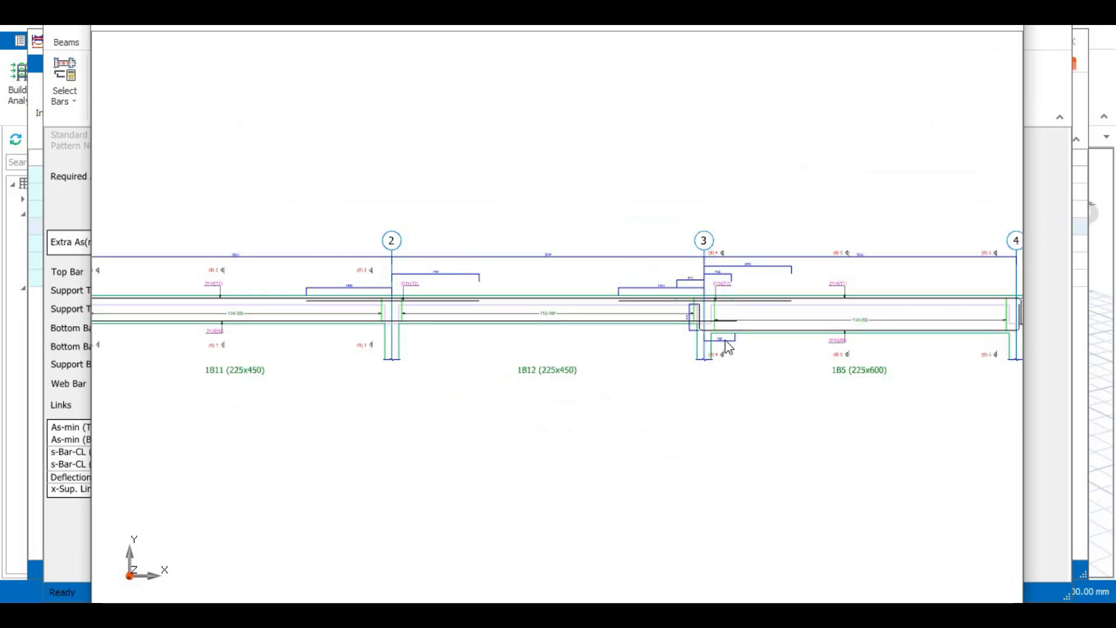
scroll(728, 347, "up", 2)
scroll(671, 333, "up", 1)
scroll(622, 329, "down", 3)
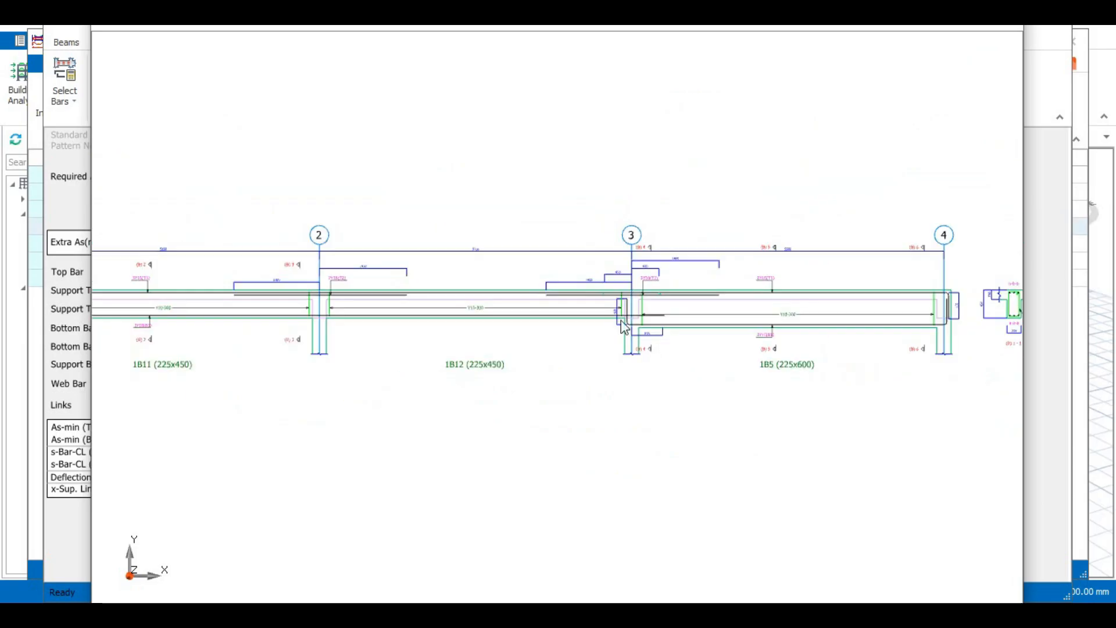
scroll(677, 321, "up", 2)
scroll(618, 327, "up", 1)
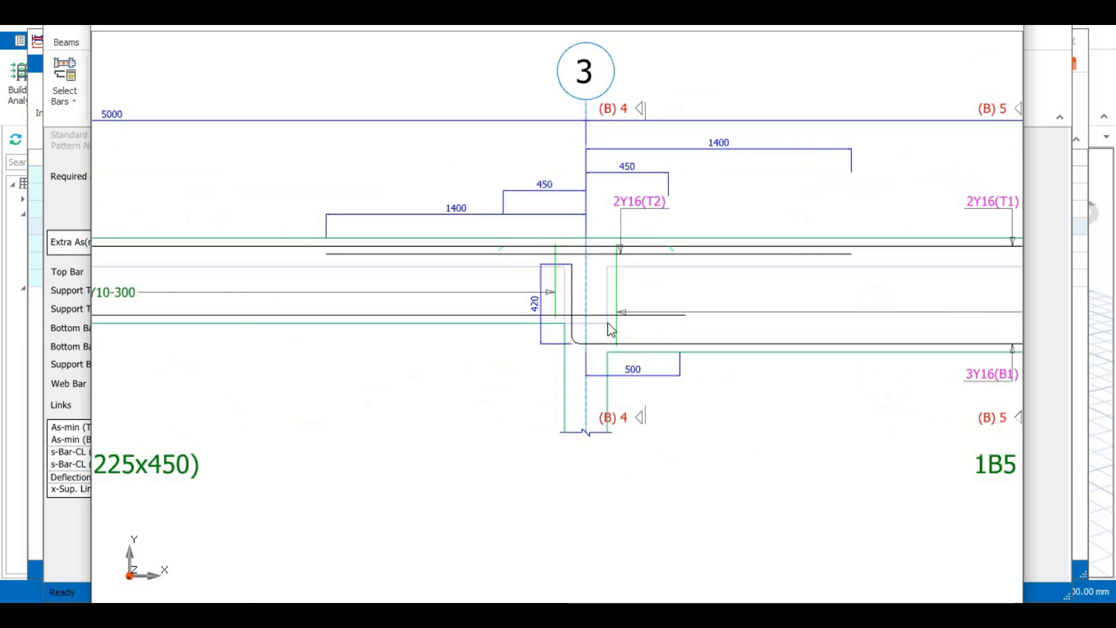
scroll(488, 402, "down", 2)
scroll(582, 397, "down", 2)
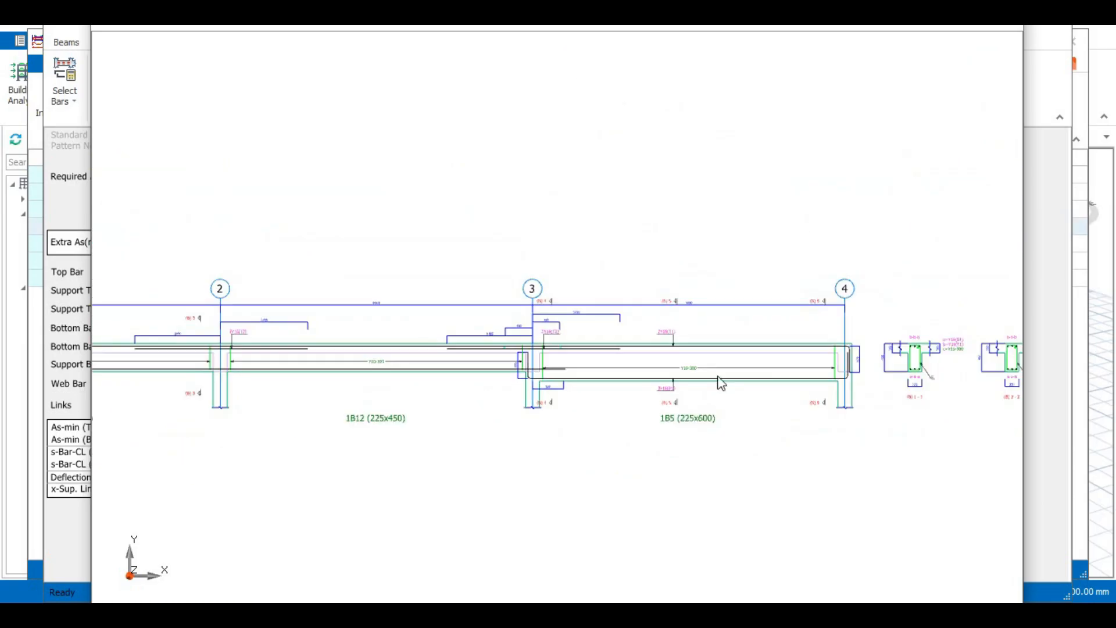
Step: Examine the top and bottom bars along span 1B5 and their bent ends at axis 4
scroll(837, 372, "up", 3)
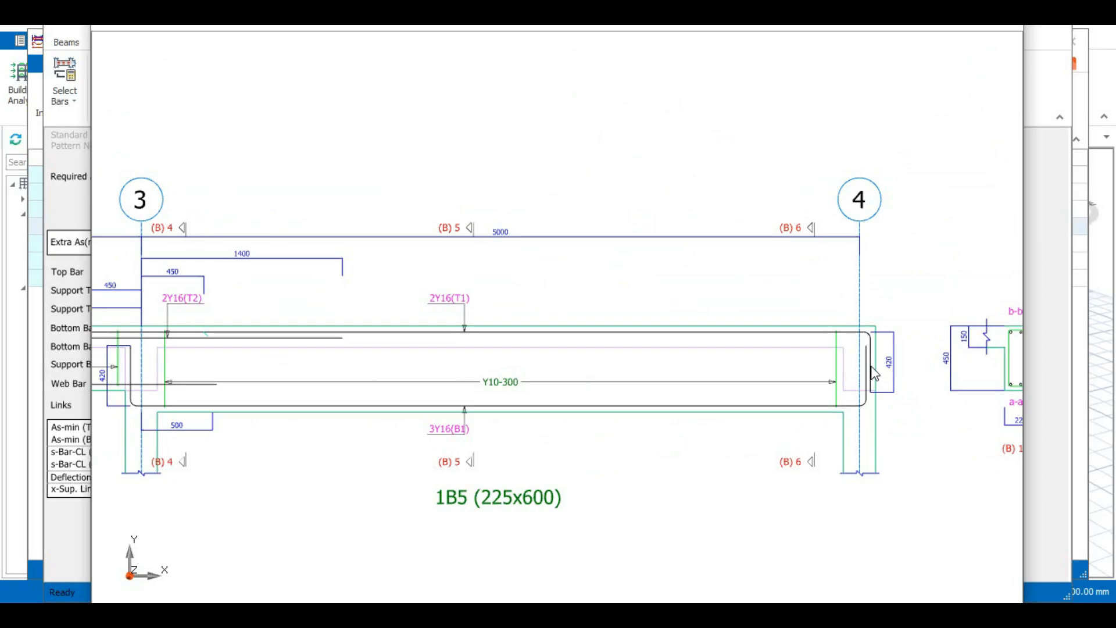
scroll(366, 423, "down", 1)
scroll(628, 319, "up", 1)
scroll(579, 342, "down", 1)
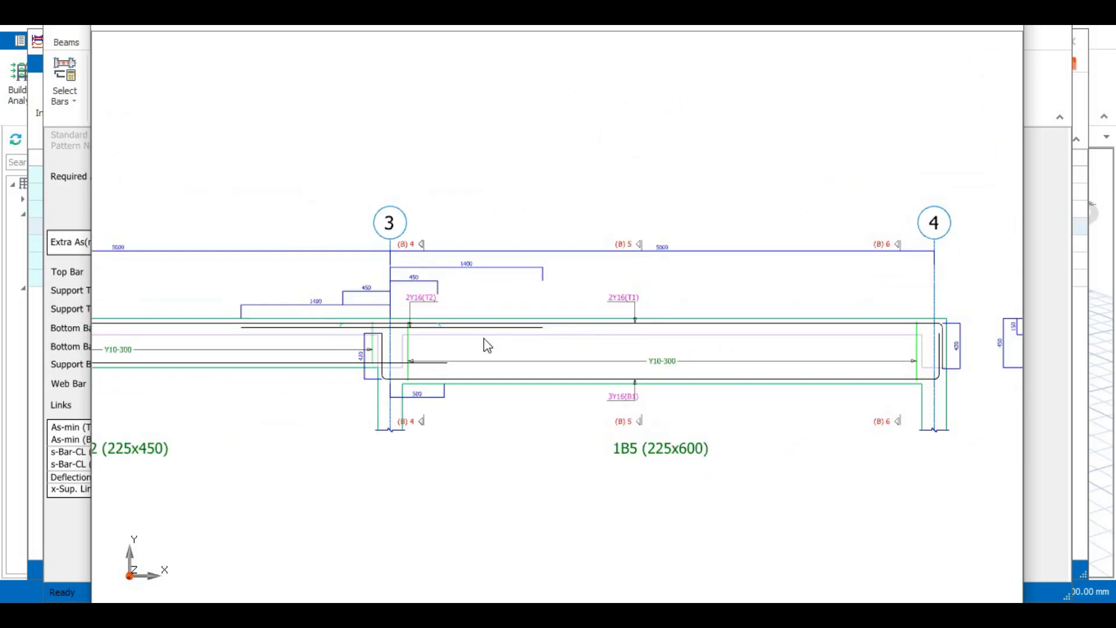
scroll(363, 339, "up", 2)
scroll(366, 342, "down", 3)
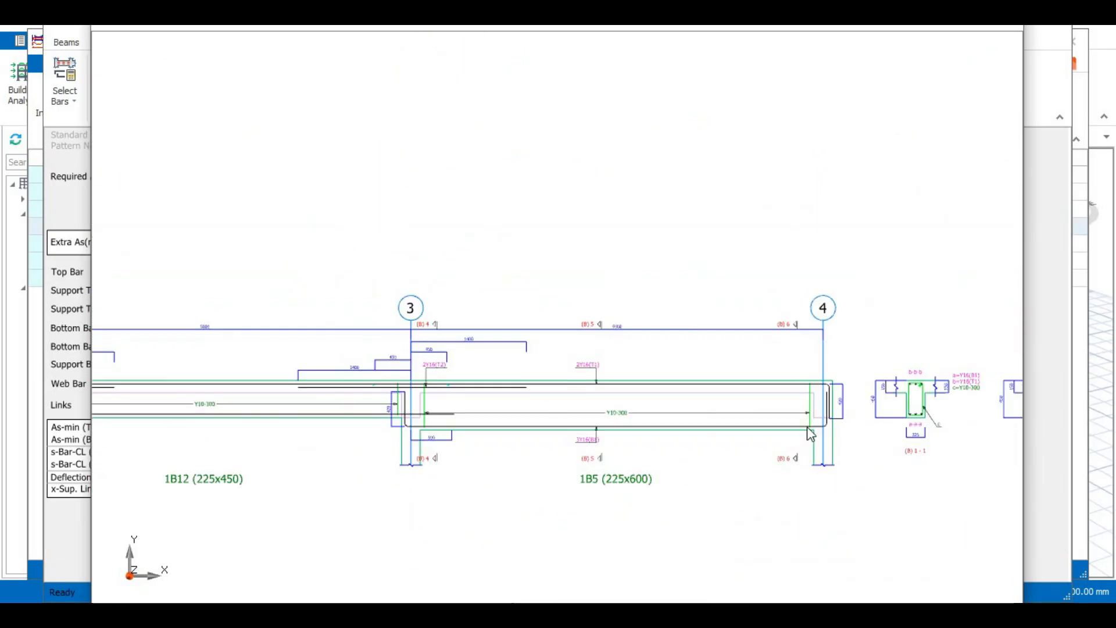
scroll(811, 433, "up", 2)
scroll(809, 428, "down", 1)
scroll(399, 418, "down", 2)
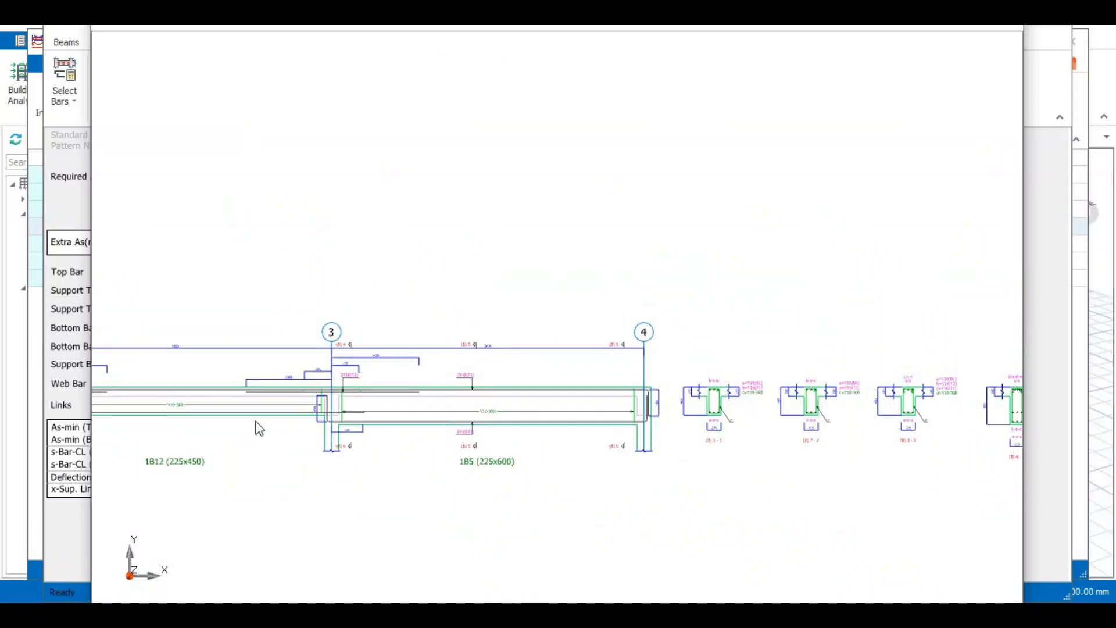
Step: Inspect the bent bar ends of 1B11 at axis 1 and the bar arrangement in cross-section 1-1
scroll(306, 415, "up", 3)
scroll(210, 359, "down", 3)
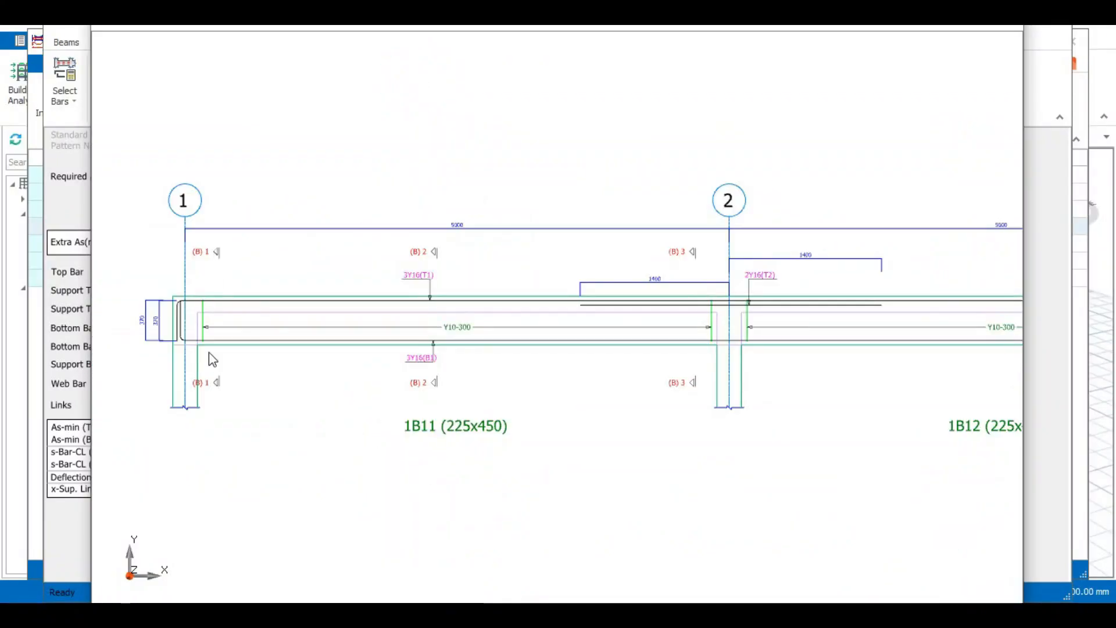
scroll(205, 337, "up", 3)
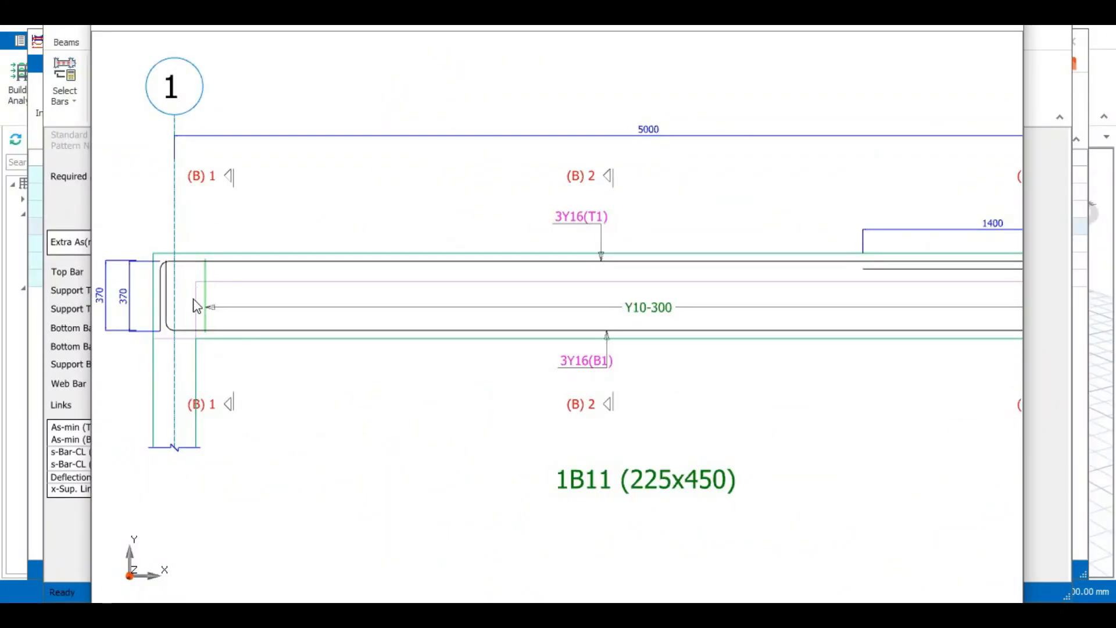
scroll(220, 335, "down", 5)
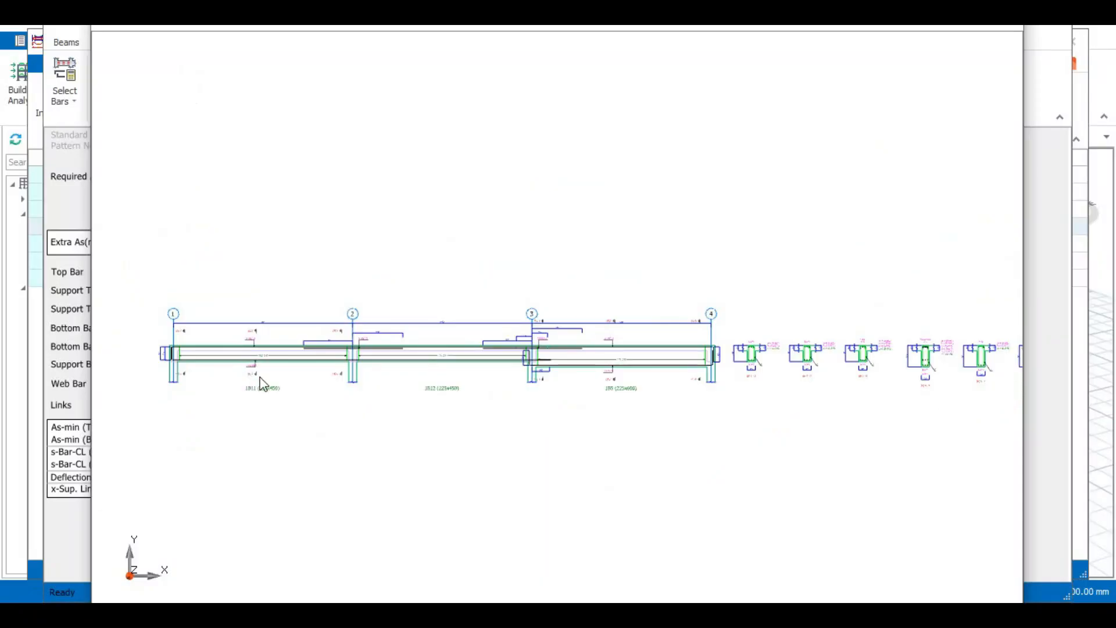
scroll(459, 373, "up", 2)
scroll(470, 372, "up", 5)
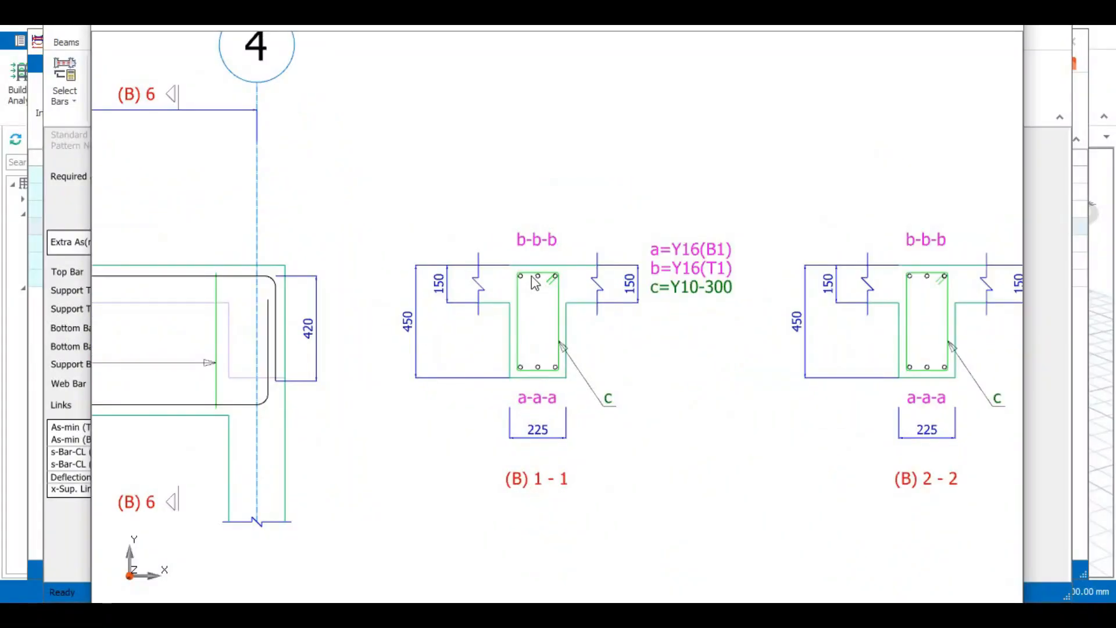
scroll(649, 399, "down", 1)
scroll(650, 400, "down", 4)
scroll(323, 411, "up", 5)
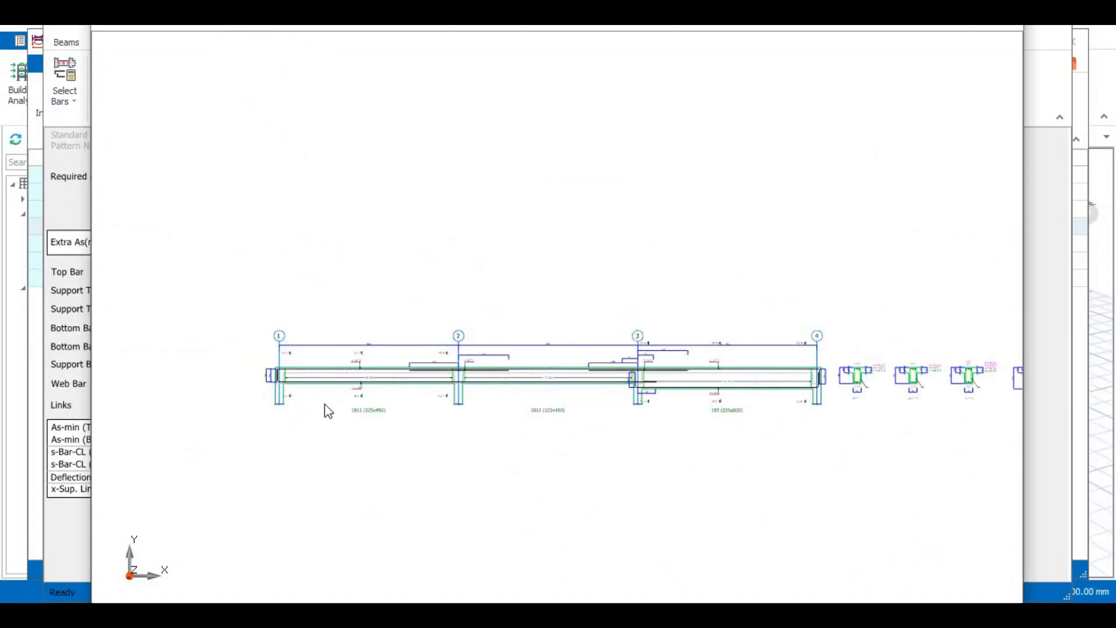
Step: Read the top and bottom bar labels at the midspan of 1B11, near section mark 2
scroll(388, 306, "down", 3)
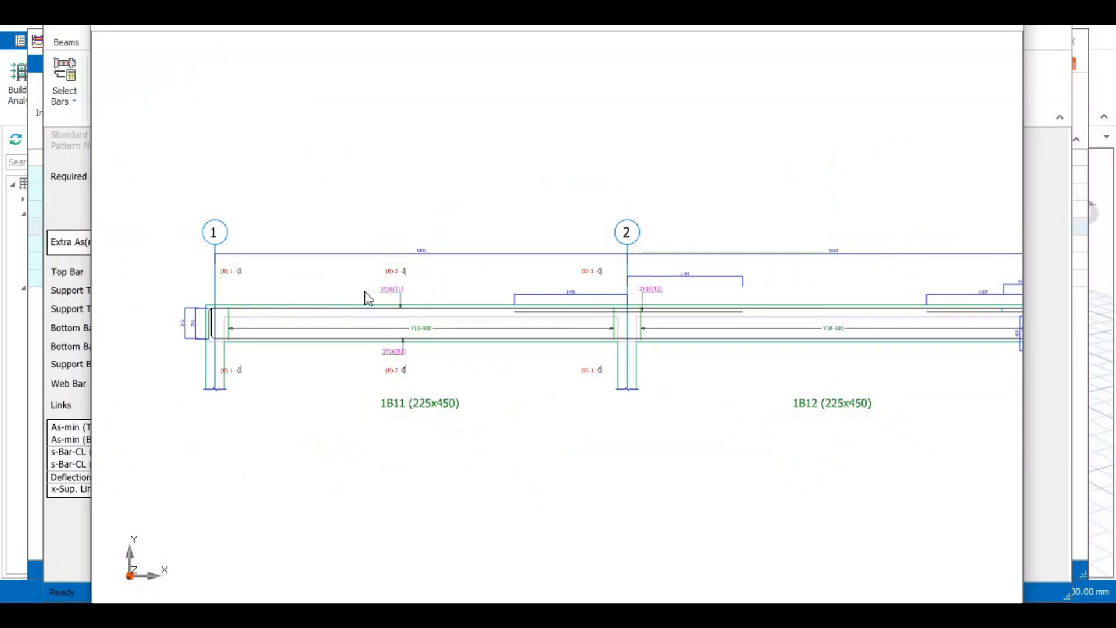
scroll(404, 261, "up", 3)
scroll(395, 429, "up", 2)
scroll(395, 429, "down", 1)
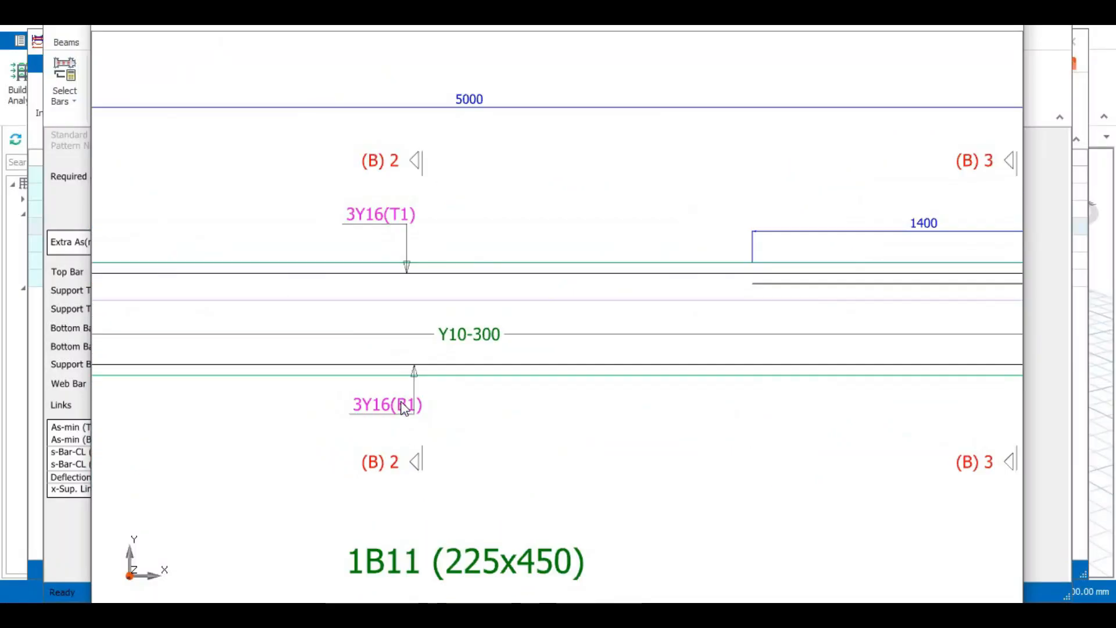
scroll(384, 355, "down", 2)
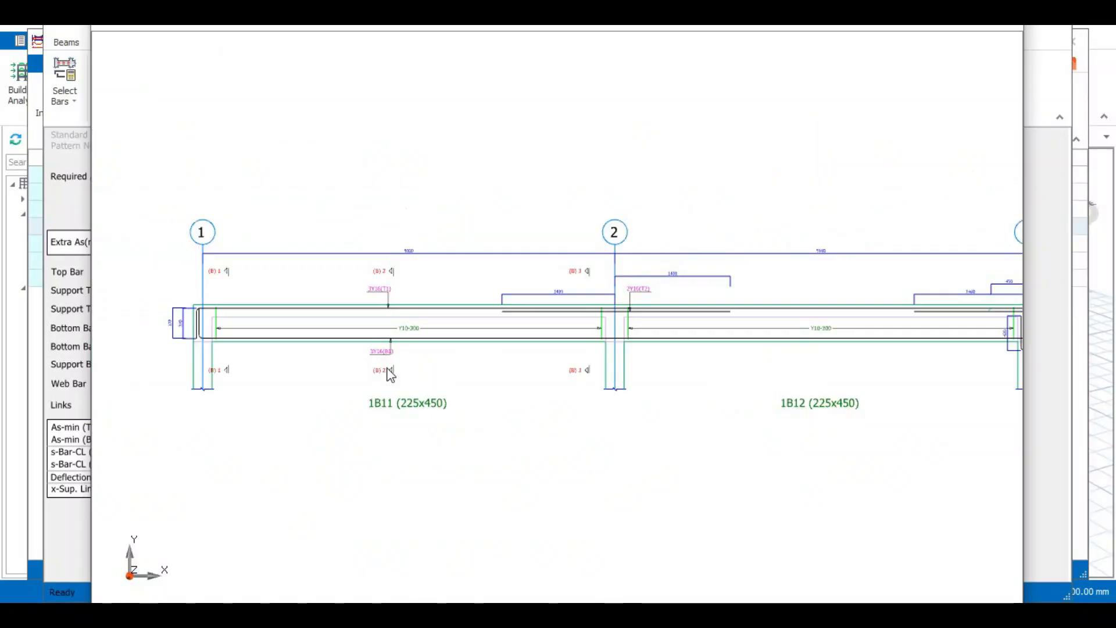
scroll(390, 355, "up", 1)
scroll(391, 354, "down", 1)
Step: Examine the second-layer support top bar at axis 2, including its label and its extension into both spans
scroll(596, 343, "up", 4)
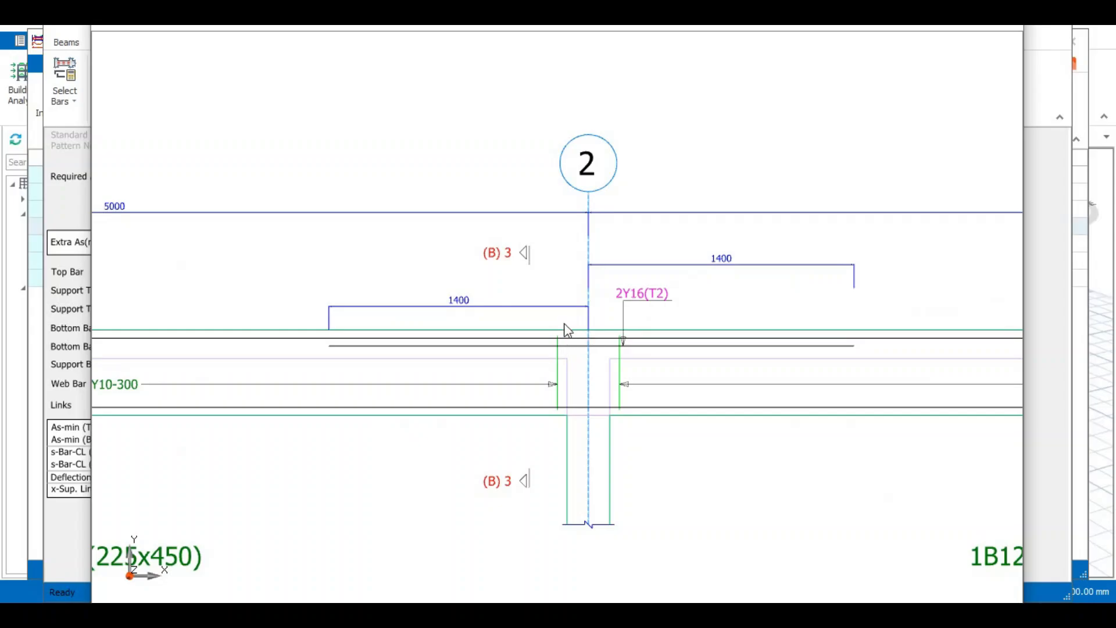
scroll(563, 329, "down", 3)
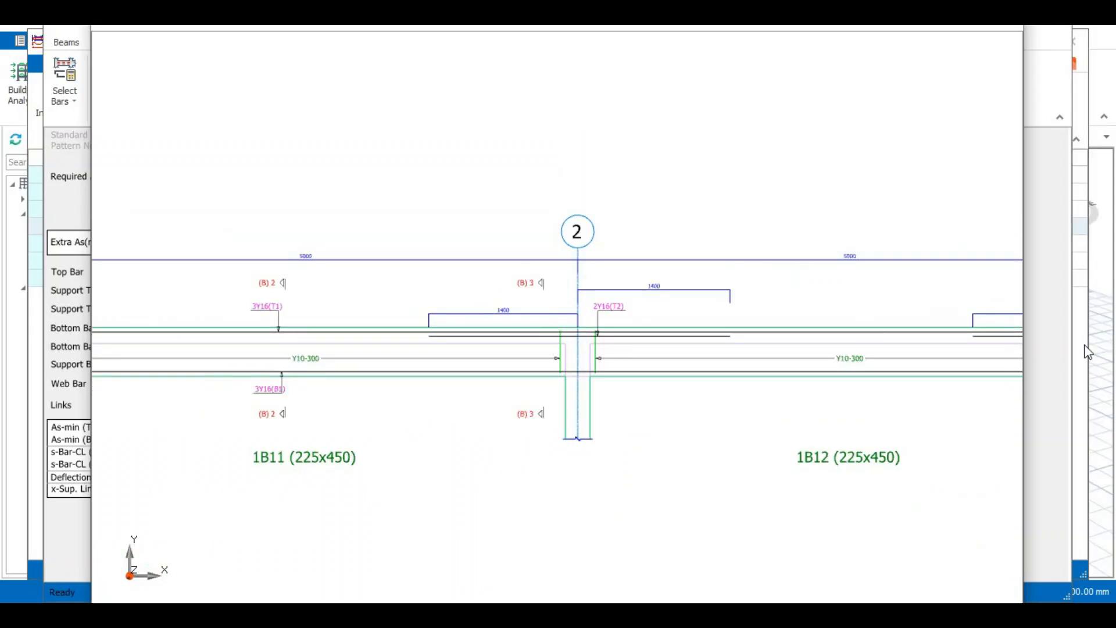
scroll(661, 365, "up", 2)
scroll(575, 383, "down", 2)
scroll(491, 406, "up", 2)
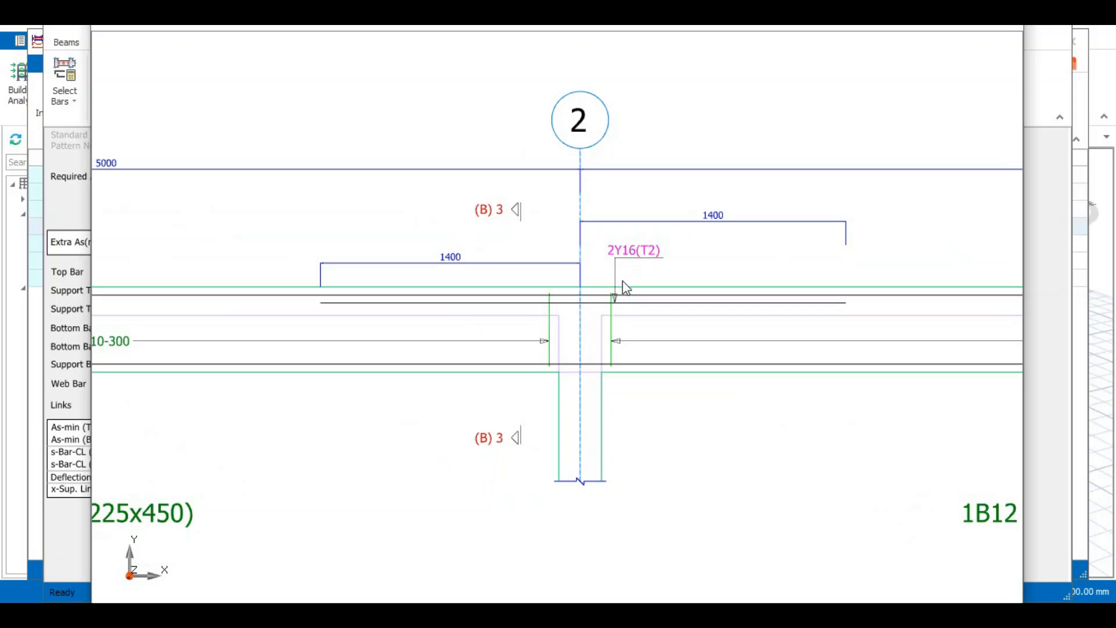
scroll(646, 250, "down", 1)
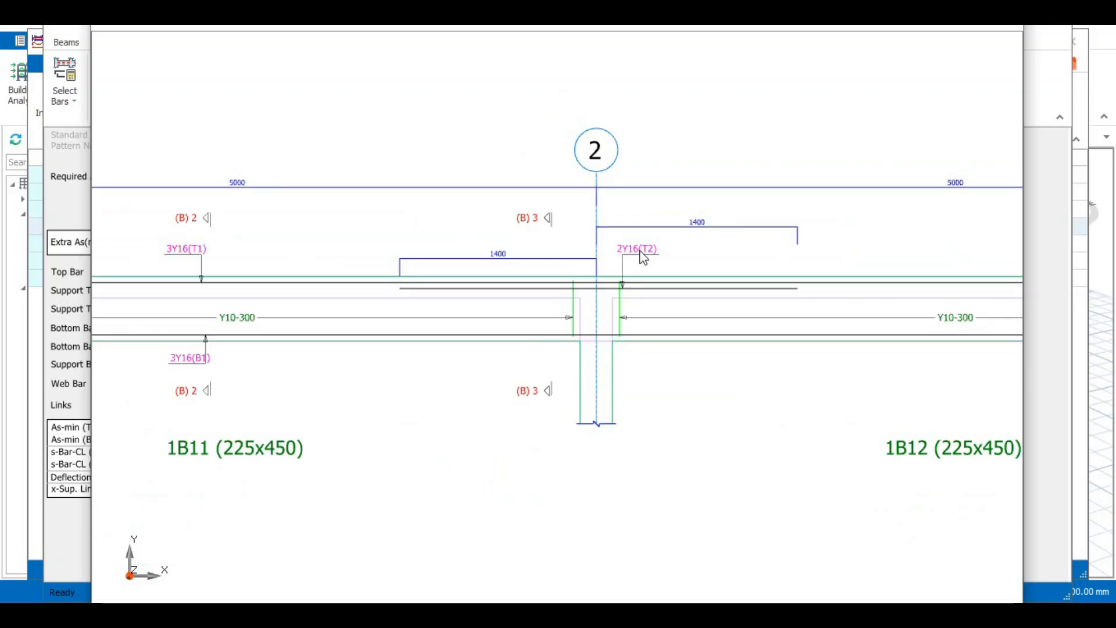
scroll(451, 354, "down", 1)
scroll(444, 358, "down", 1)
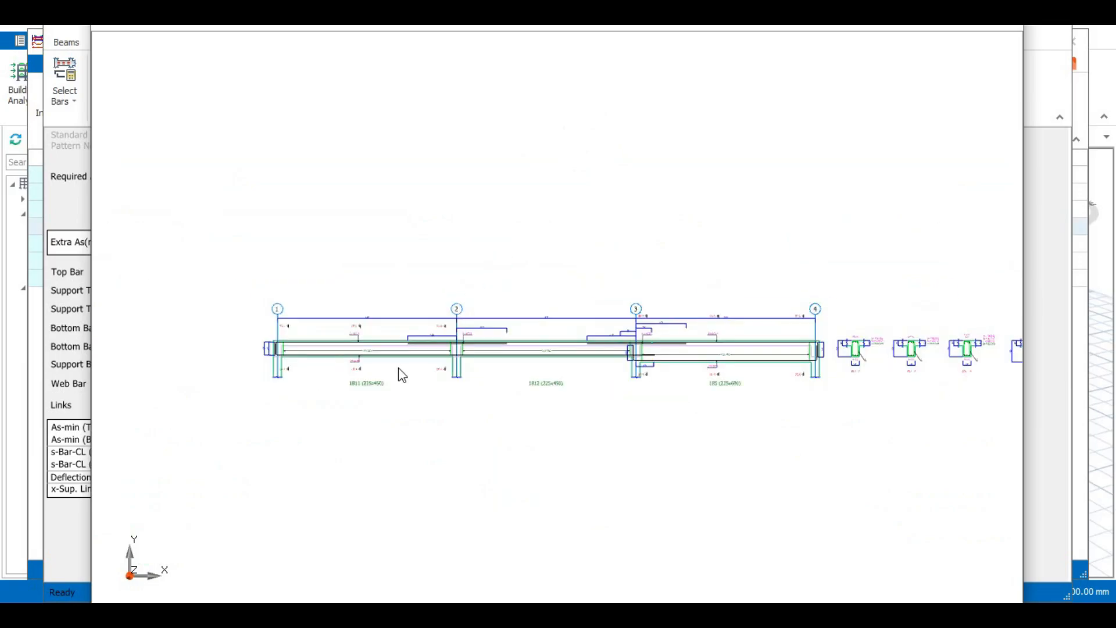
Step: Examine the first- and second-layer top bars in cross-section 3-3 and compare them with section 2-2
scroll(828, 361, "up", 1)
scroll(825, 370, "up", 2)
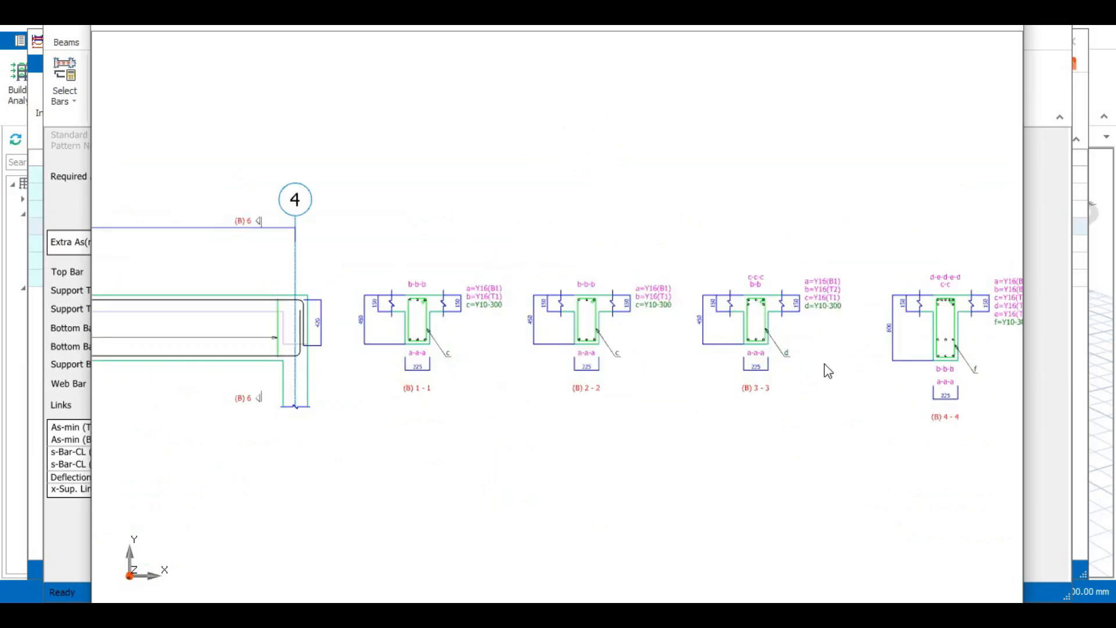
scroll(760, 280, "up", 1)
scroll(760, 279, "up", 2)
scroll(661, 302, "down", 1)
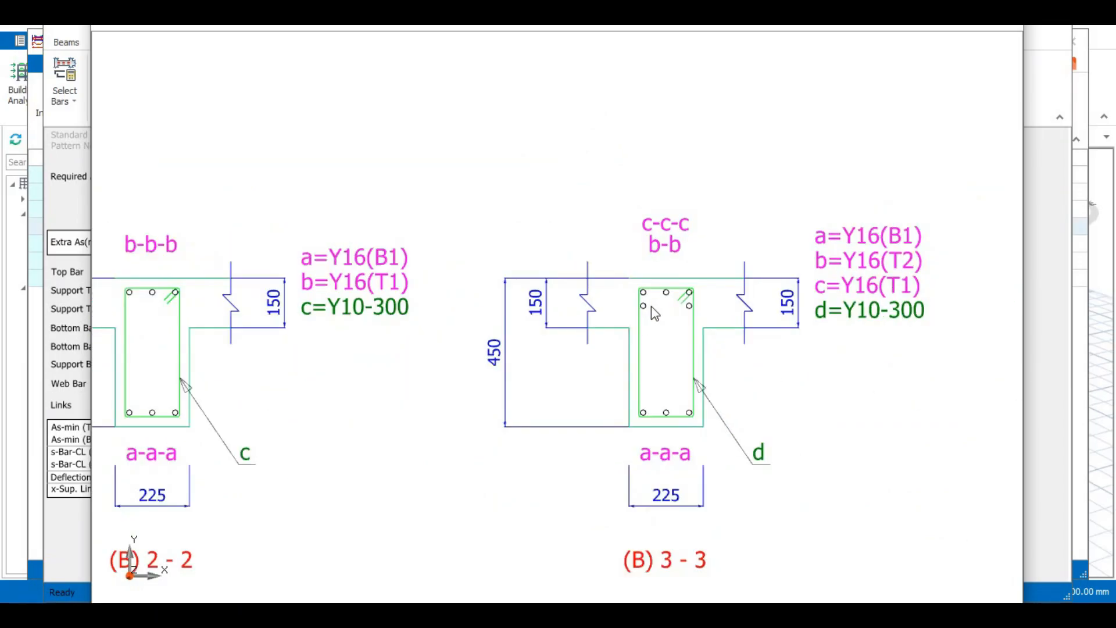
scroll(662, 314, "up", 2)
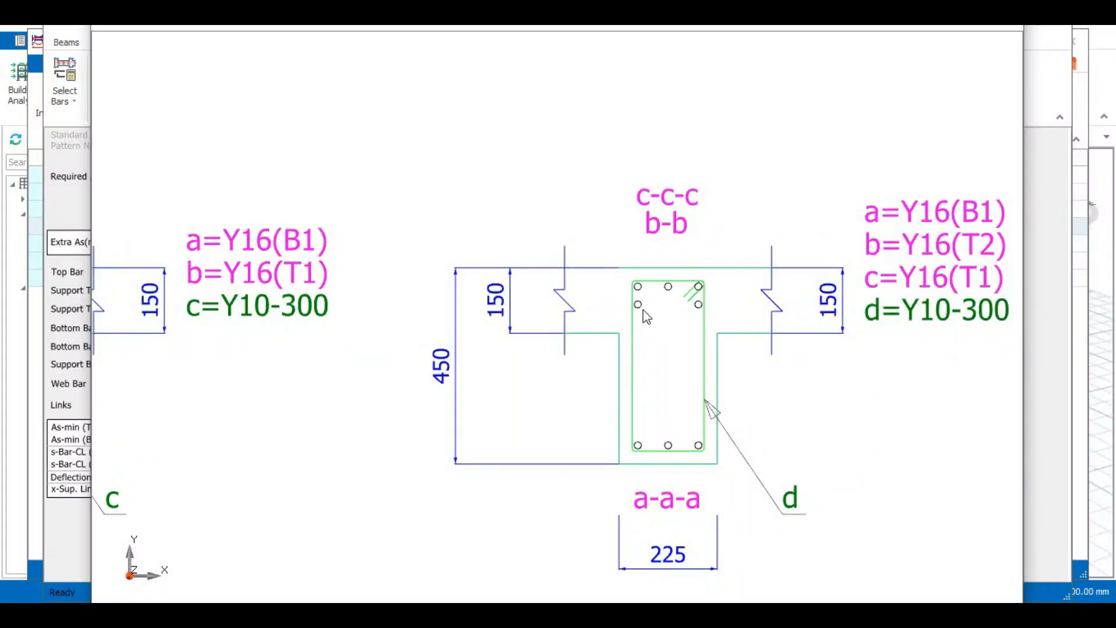
scroll(643, 310, "down", 2)
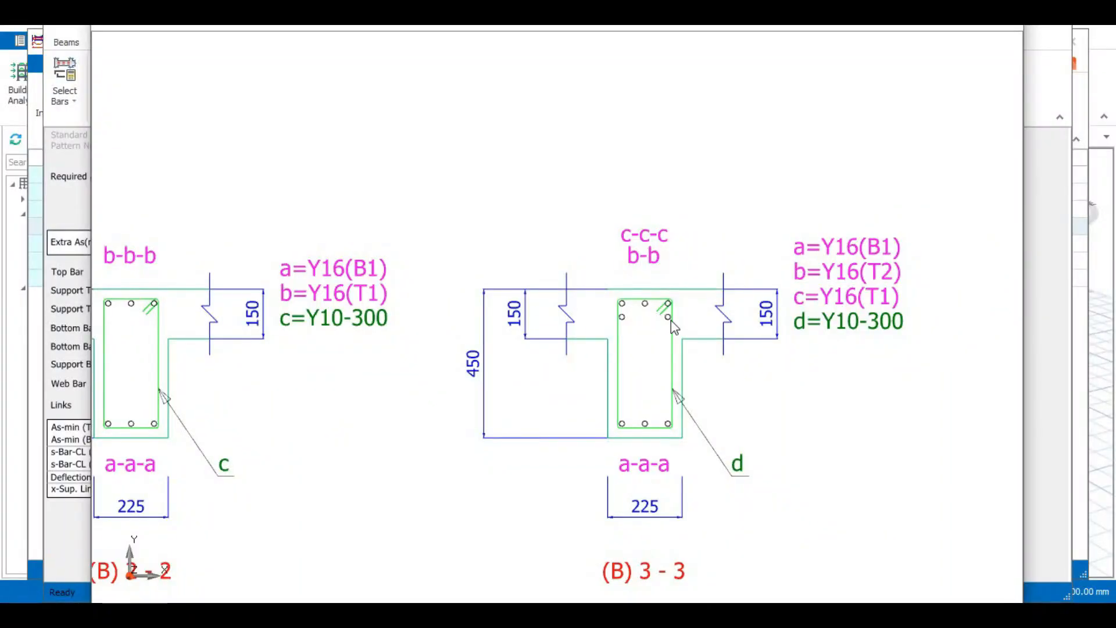
scroll(671, 320, "up", 2)
scroll(665, 325, "down", 2)
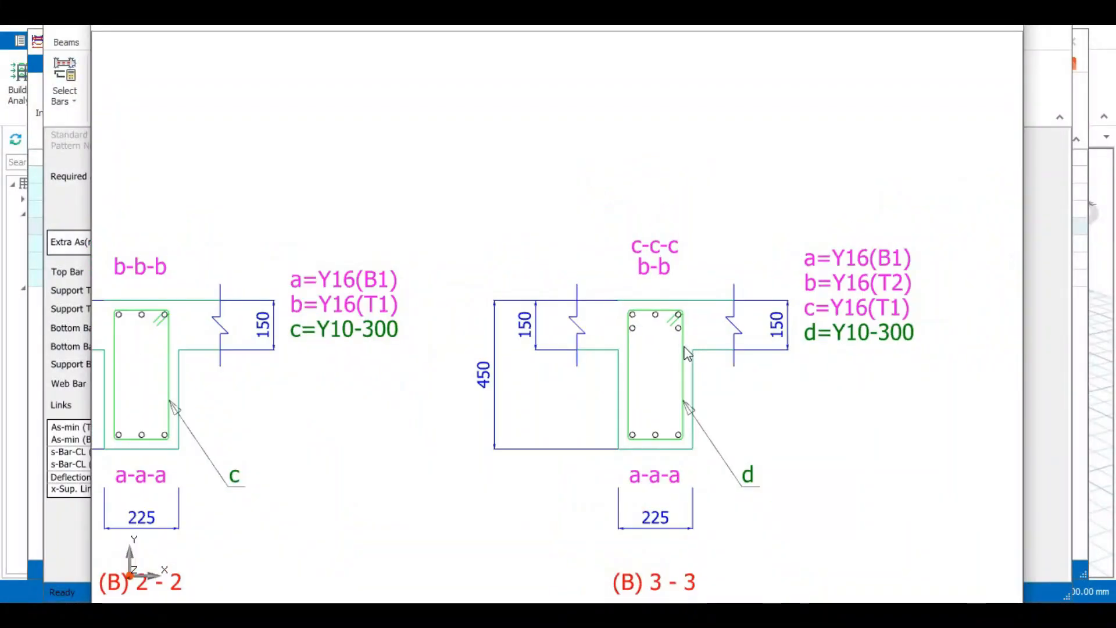
scroll(745, 366, "down", 2)
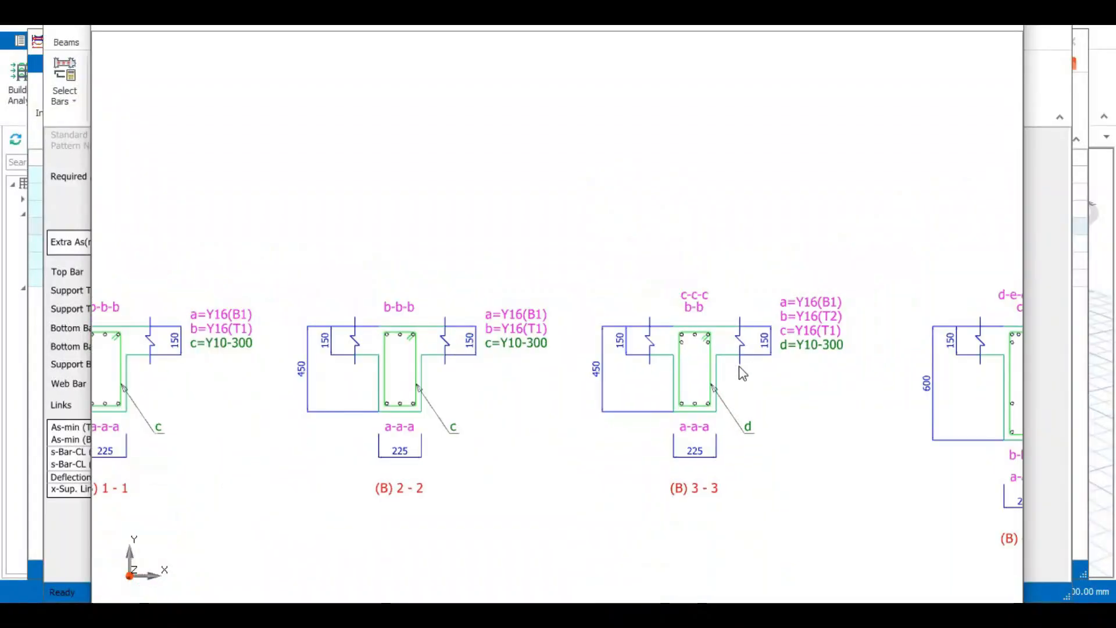
scroll(673, 377, "up", 2)
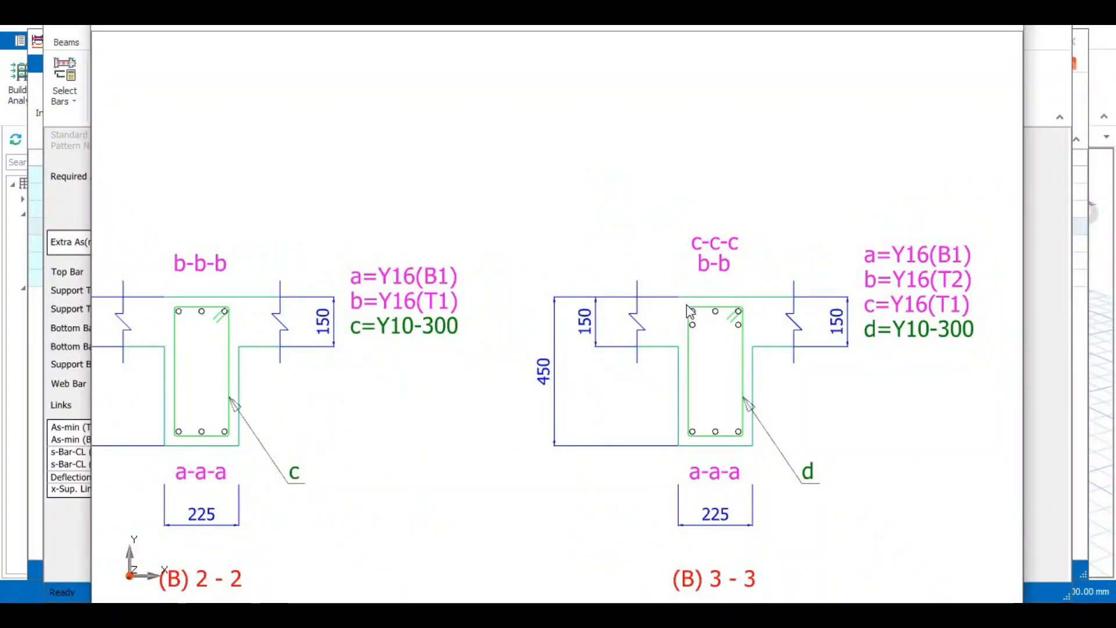
Step: Inspect the first-layer, second-layer and bottom bars in cross-section 3-3 and check their labels against section 2-2
scroll(690, 316, "up", 2)
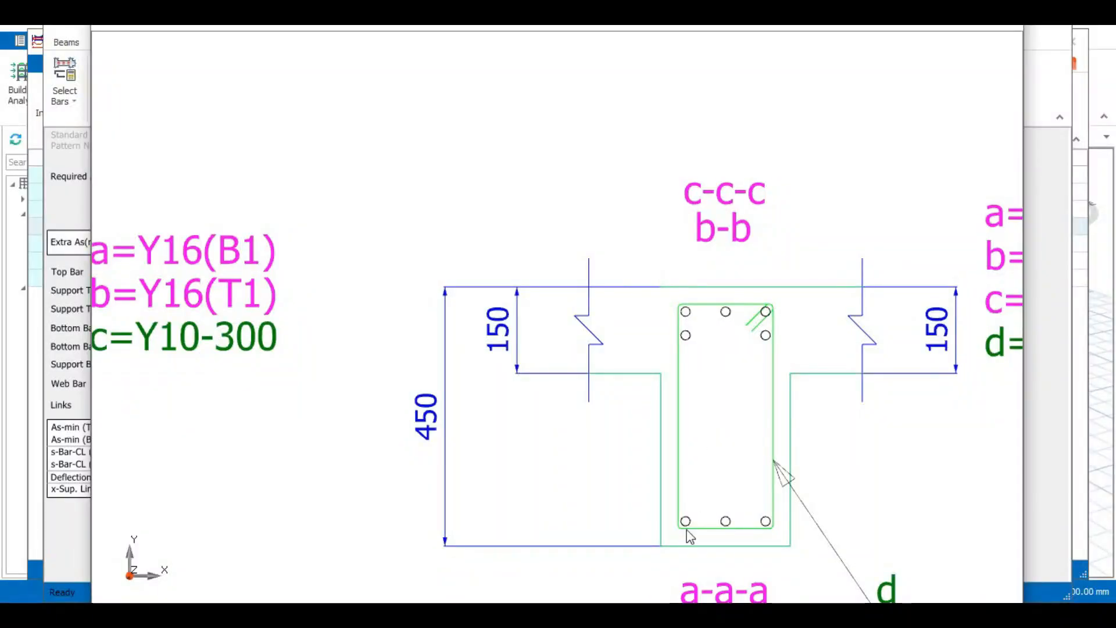
scroll(686, 526, "up", 1)
scroll(697, 525, "down", 2)
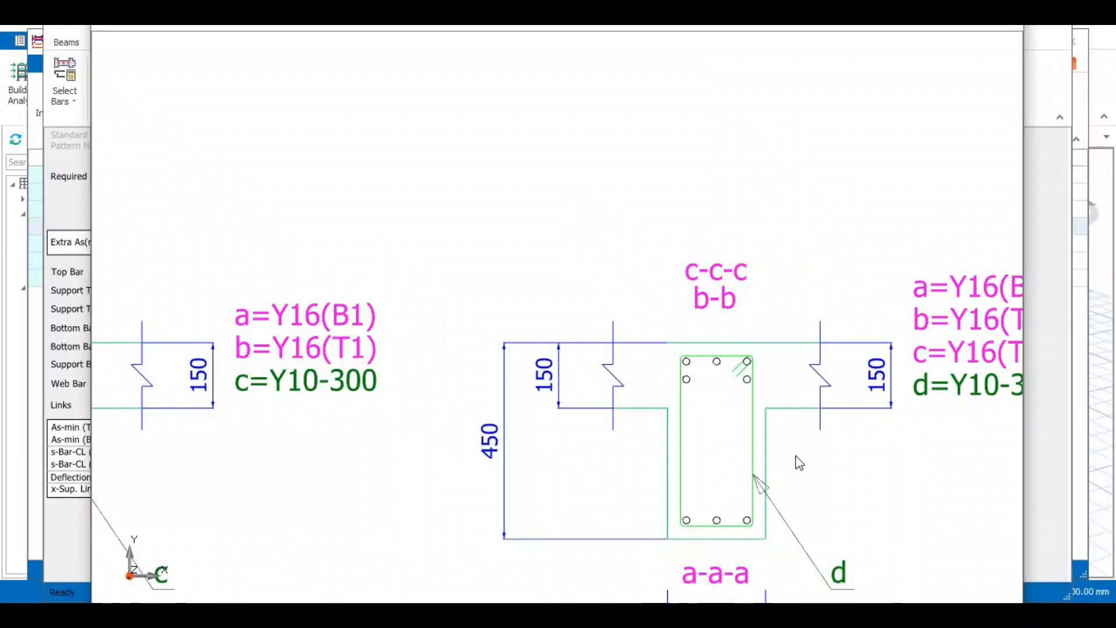
scroll(756, 457, "down", 1)
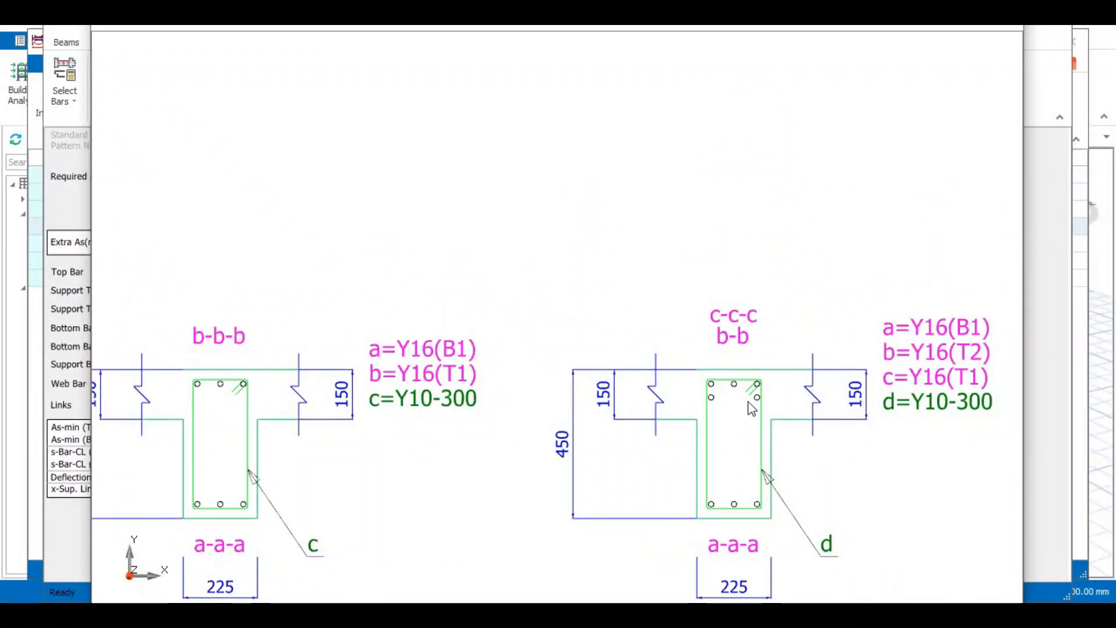
scroll(748, 401, "down", 1)
scroll(749, 407, "down", 1)
scroll(738, 407, "up", 1)
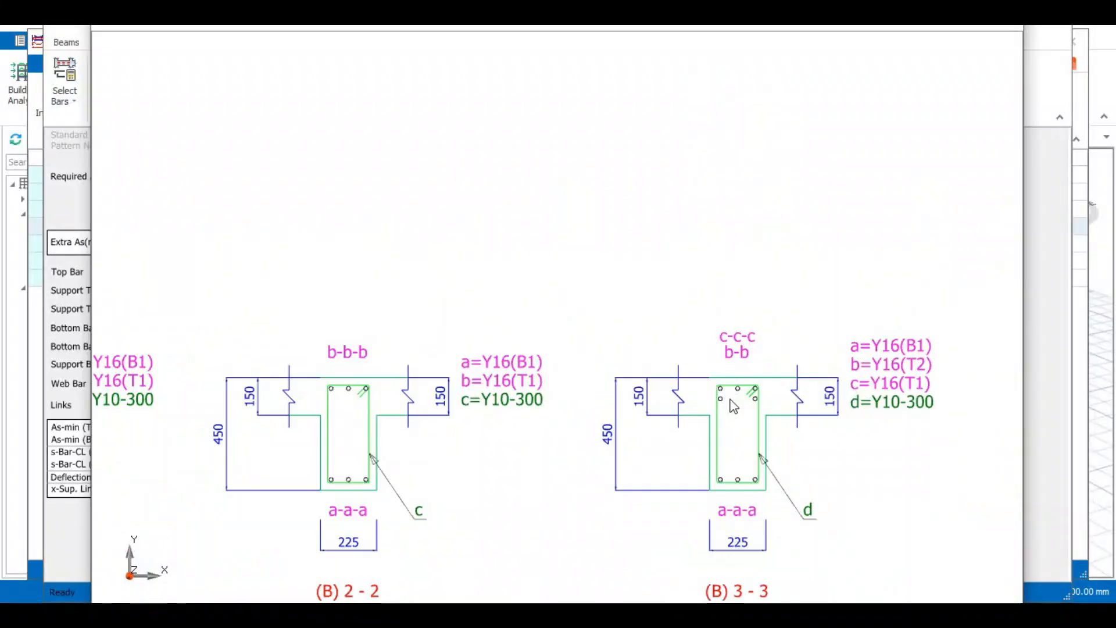
scroll(727, 407, "down", 3)
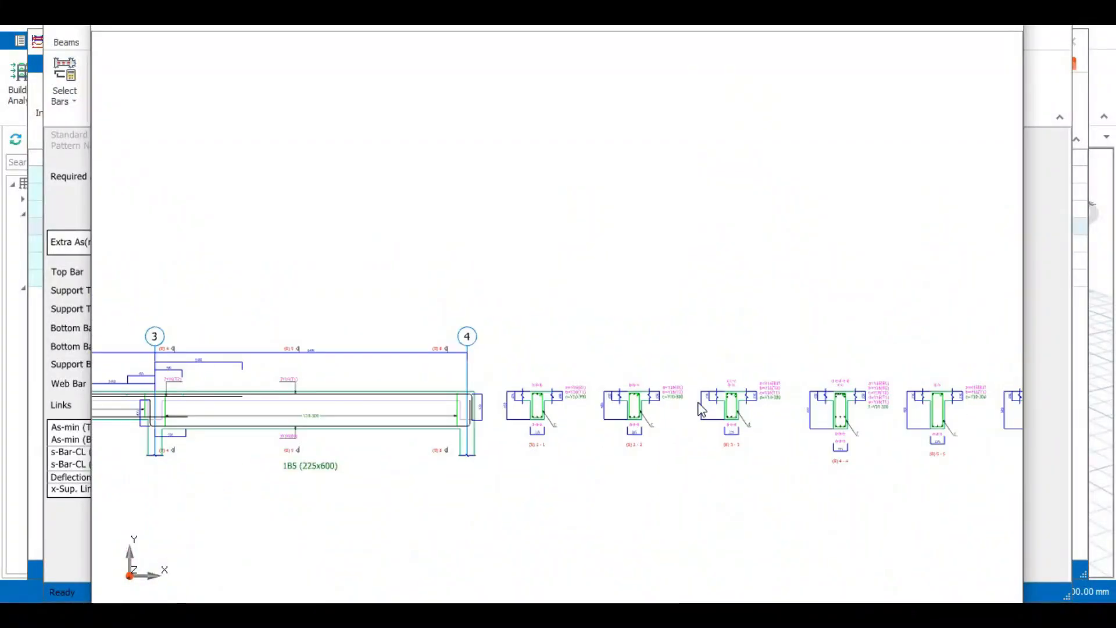
Step: Return to axis 2 on the elevation and trace the second-layer support bar between its two ends
scroll(523, 423, "down", 1)
scroll(309, 424, "up", 6)
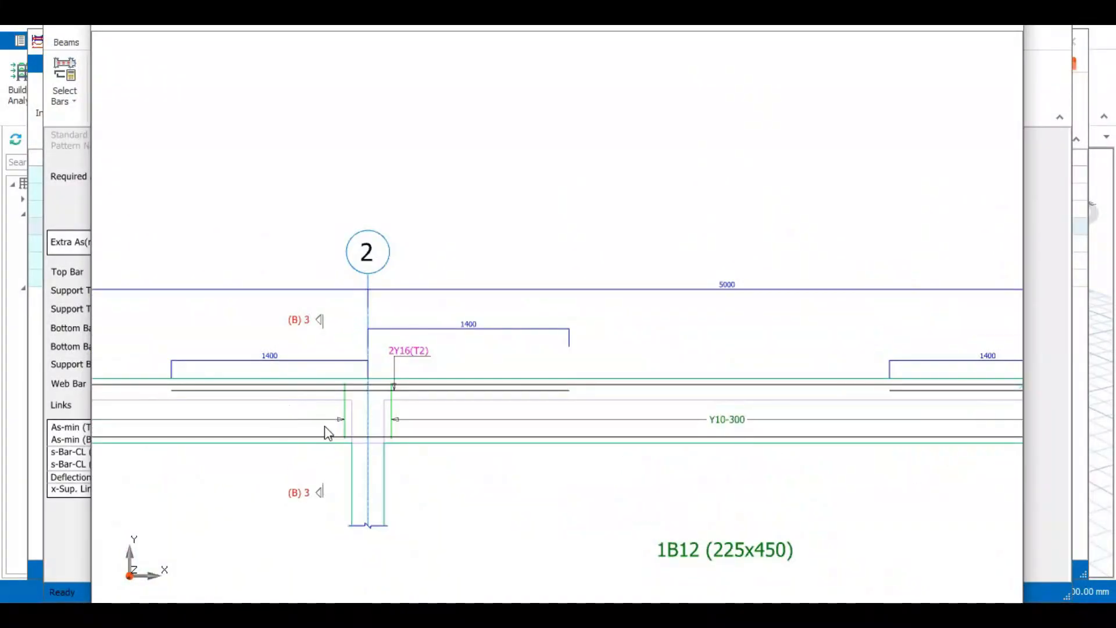
scroll(368, 375, "down", 3)
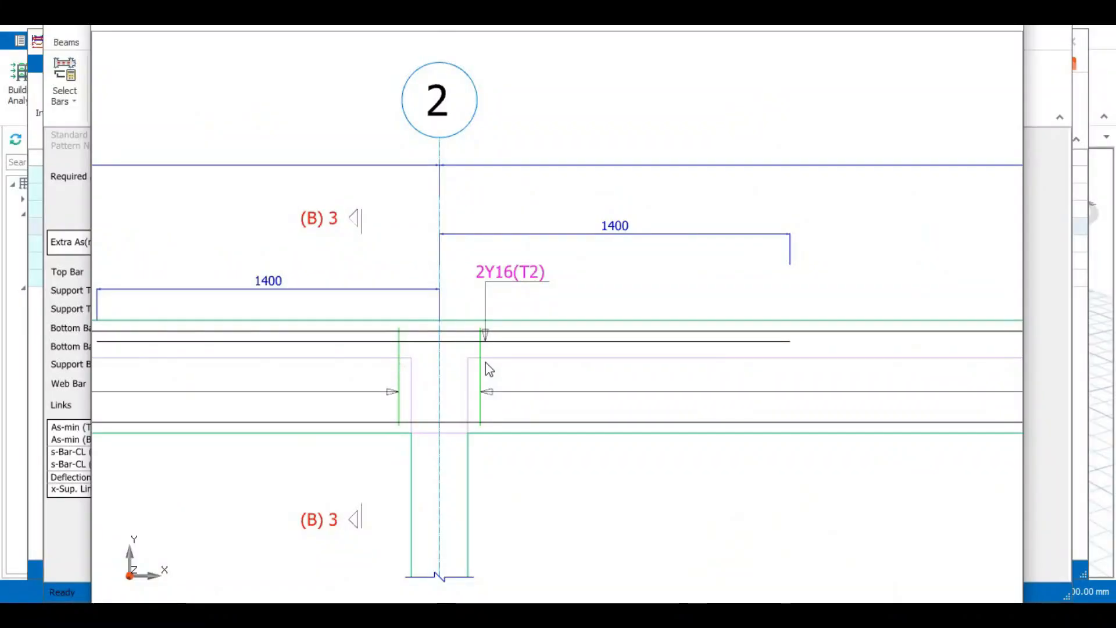
scroll(486, 362, "down", 4)
scroll(349, 363, "up", 3)
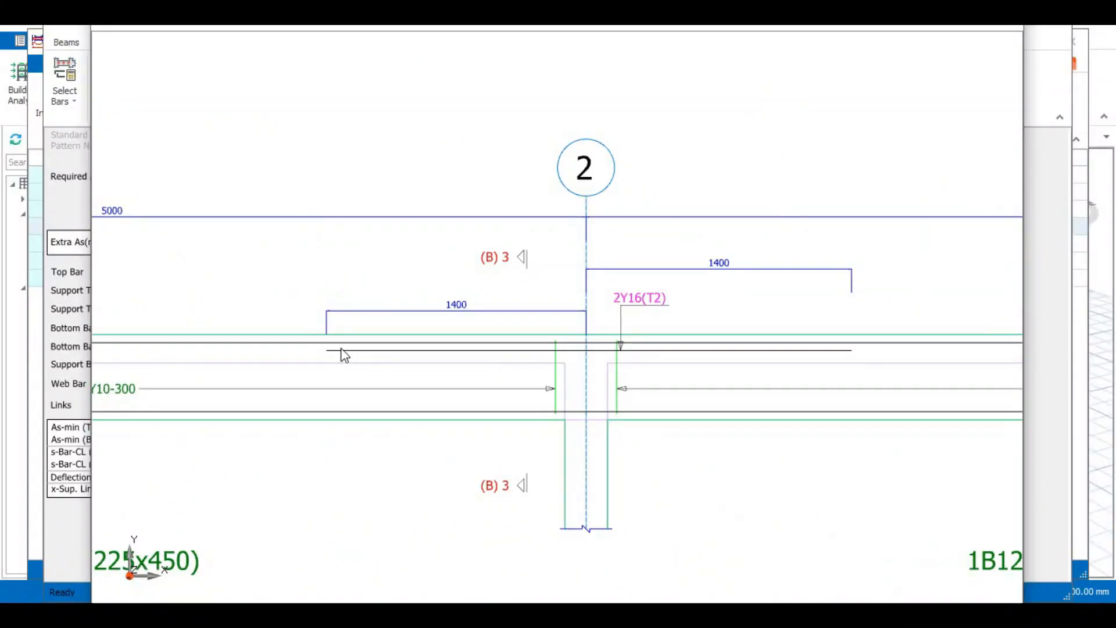
scroll(351, 365, "up", 2)
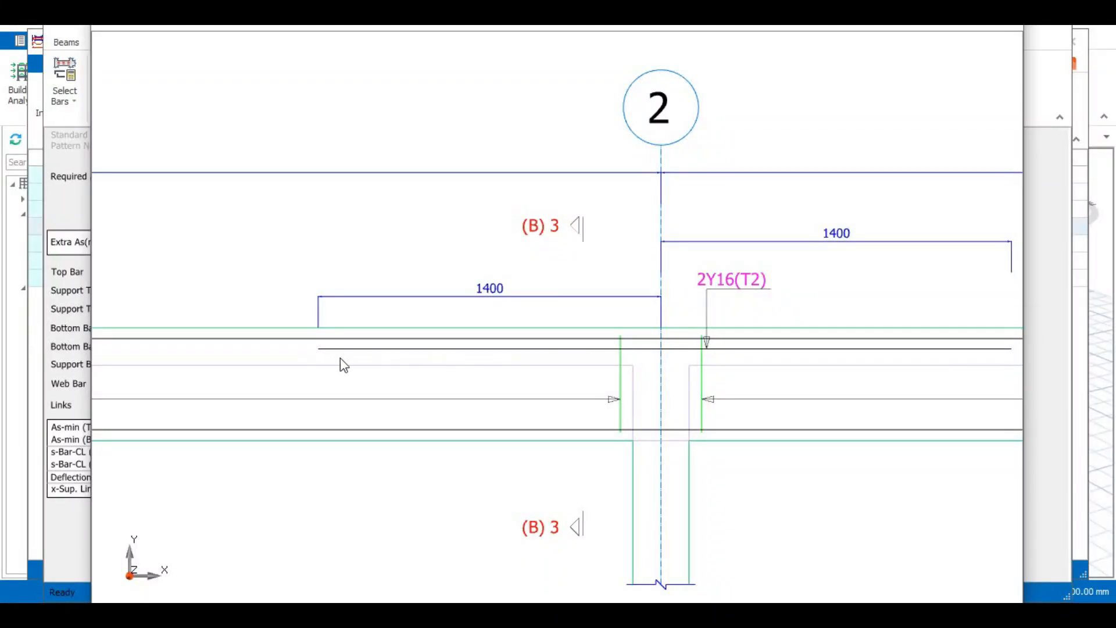
scroll(666, 361, "down", 4)
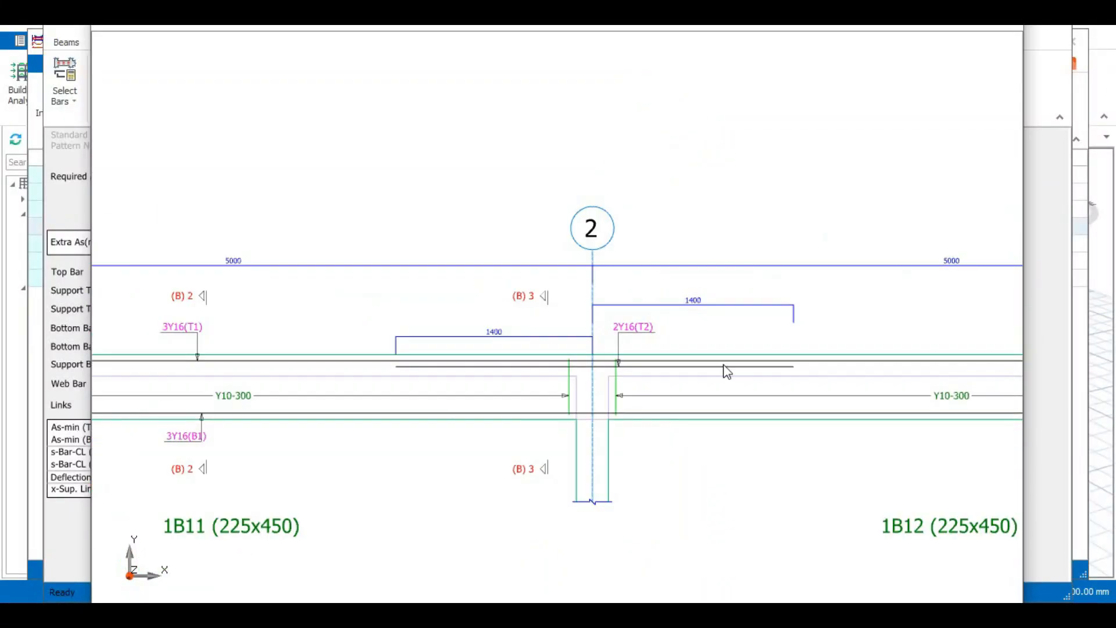
Step: Compare the 1B11 top bars with the support bar over axis 2 and check its extension dimension into 1B11
scroll(700, 386, "down", 3)
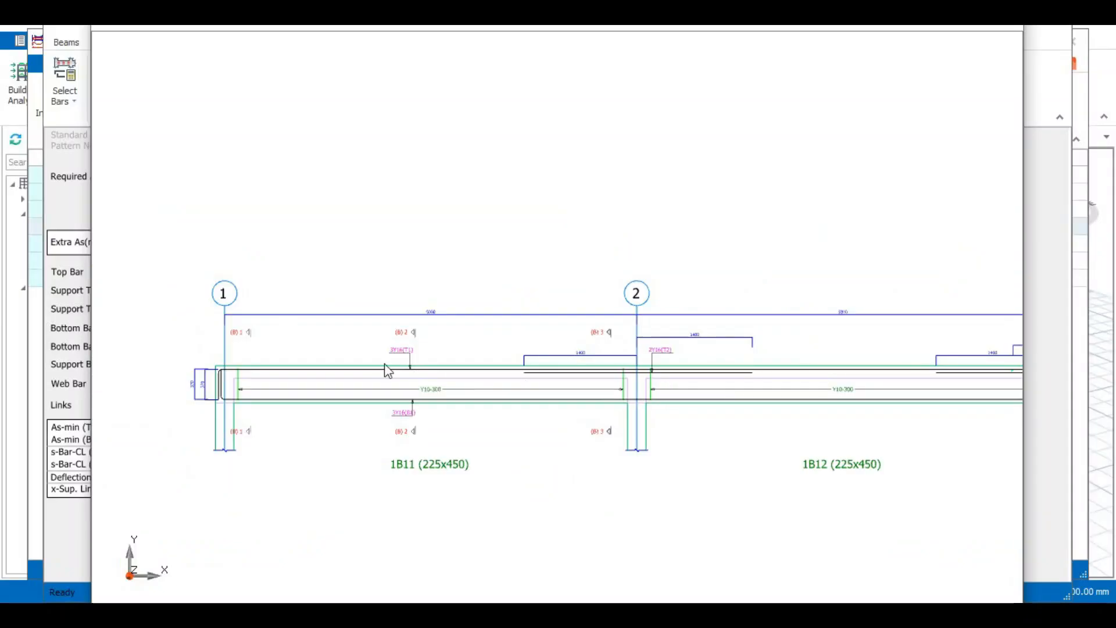
scroll(374, 332, "up", 3)
scroll(465, 313, "down", 1)
scroll(608, 319, "down", 3)
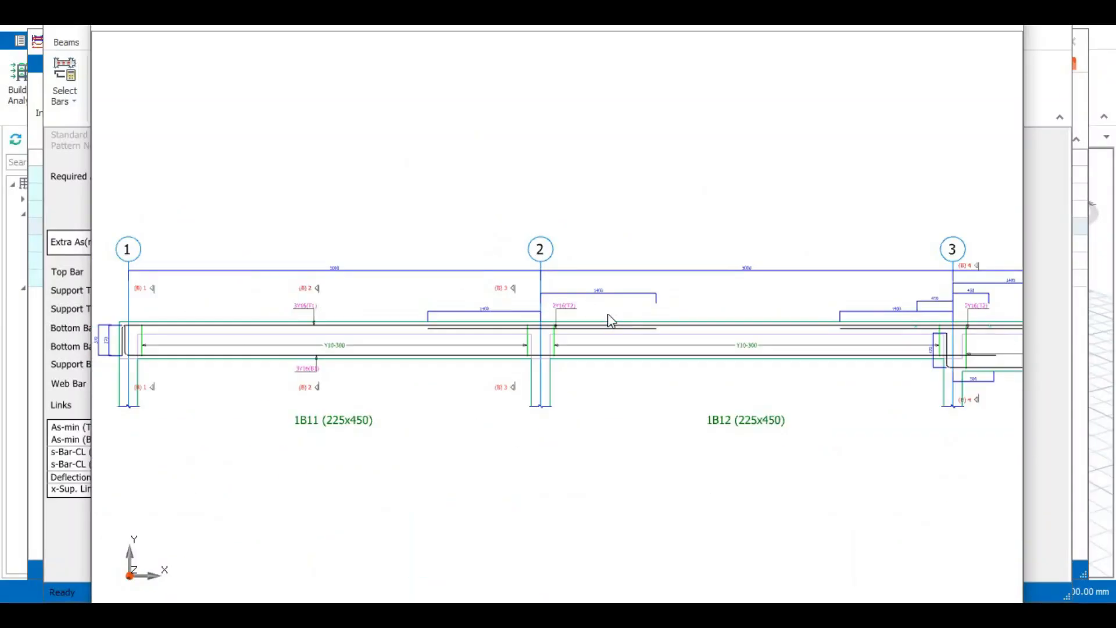
scroll(515, 341, "up", 4)
scroll(515, 341, "up", 2)
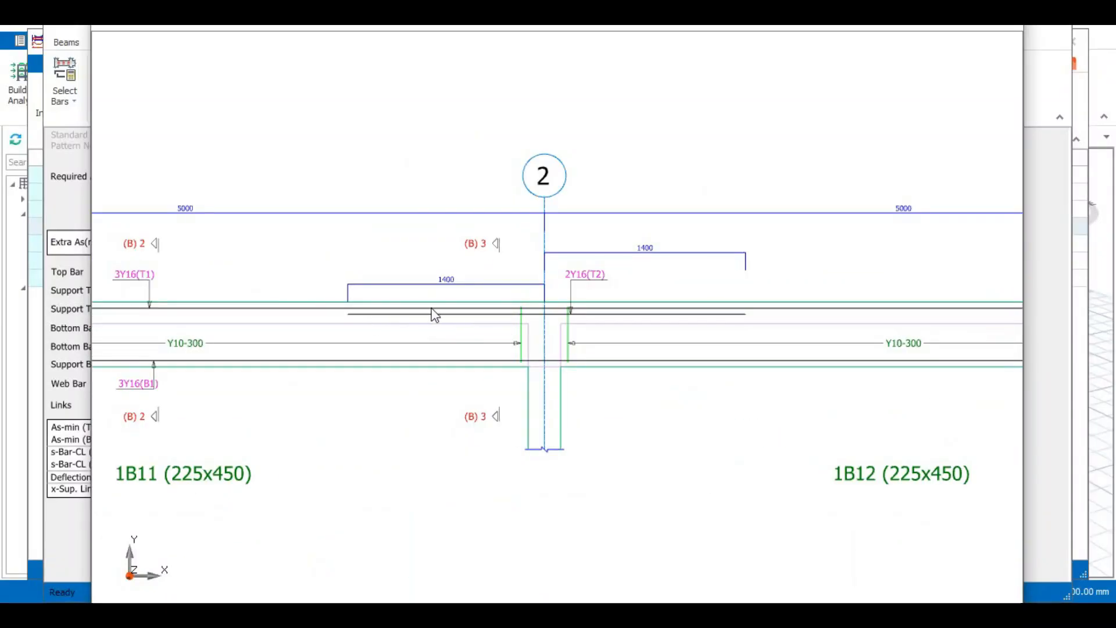
scroll(516, 306, "down", 2)
scroll(389, 319, "up", 2)
scroll(404, 339, "down", 1)
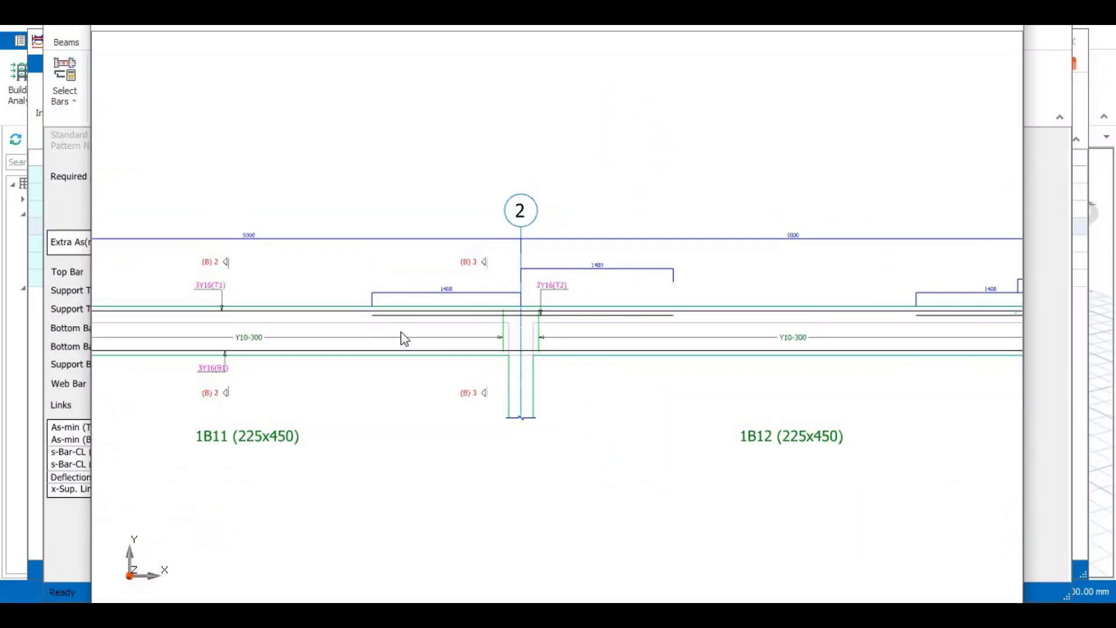
scroll(426, 333, "up", 2)
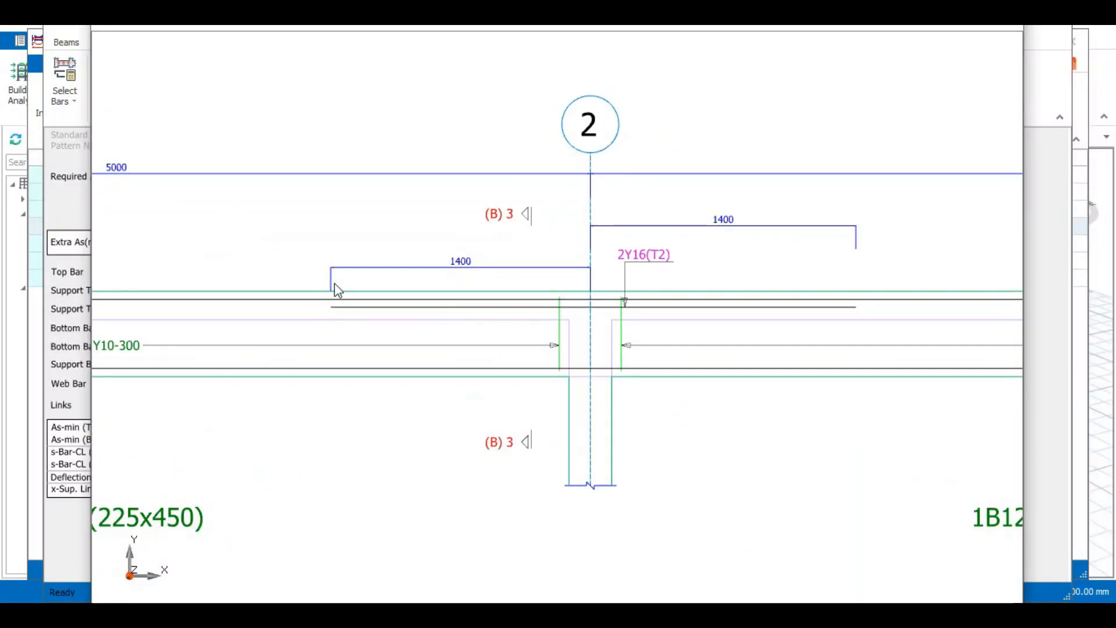
scroll(523, 326, "down", 1)
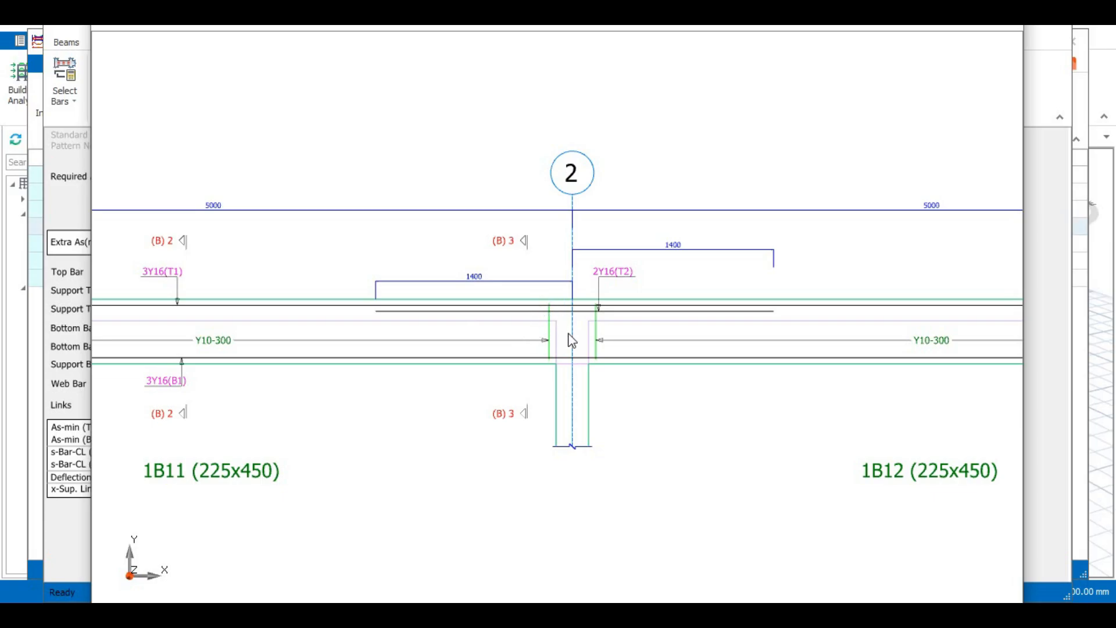
Step: Examine the top, bottom and link reinforcement of 1B11 around section mark 3, beside the axis 2 column
scroll(589, 353, "down", 3)
scroll(598, 358, "up", 2)
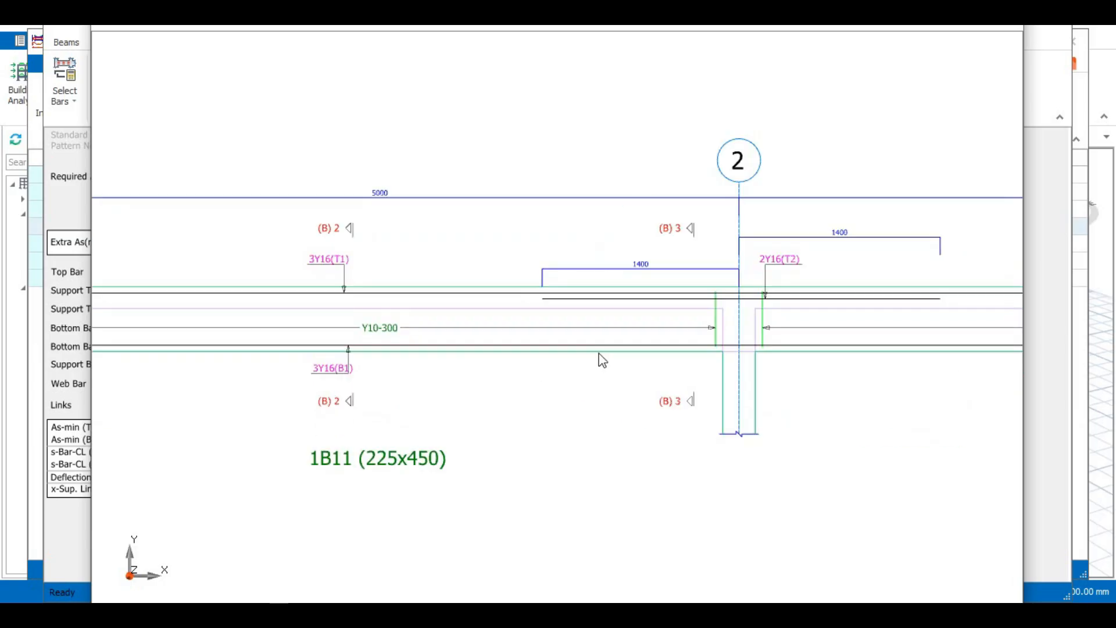
scroll(705, 354, "down", 1)
scroll(727, 353, "up", 2)
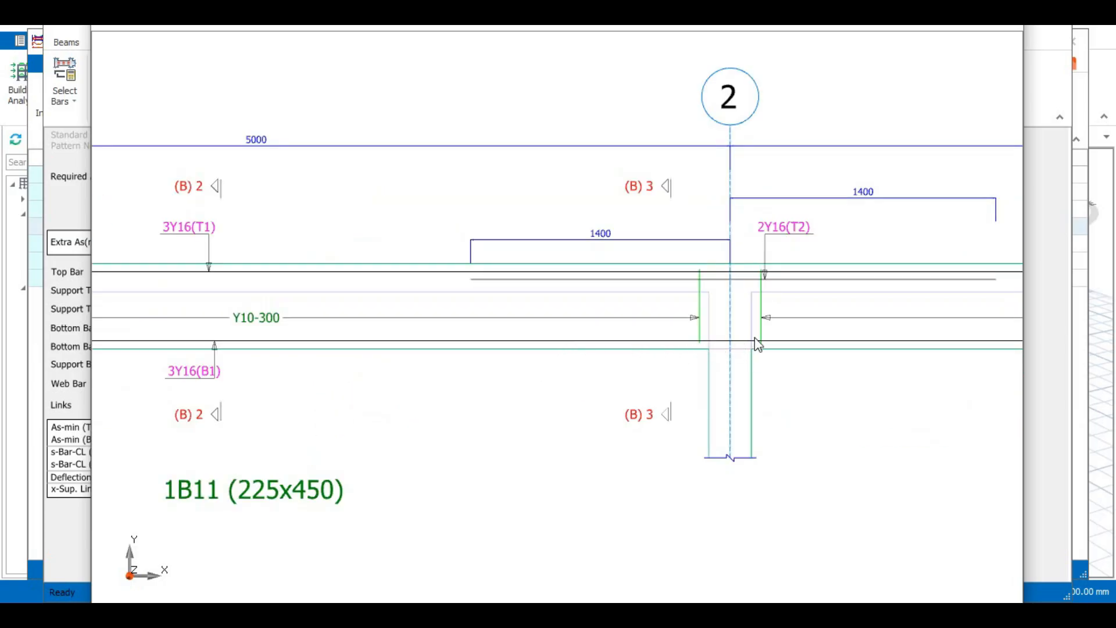
scroll(640, 351, "down", 1)
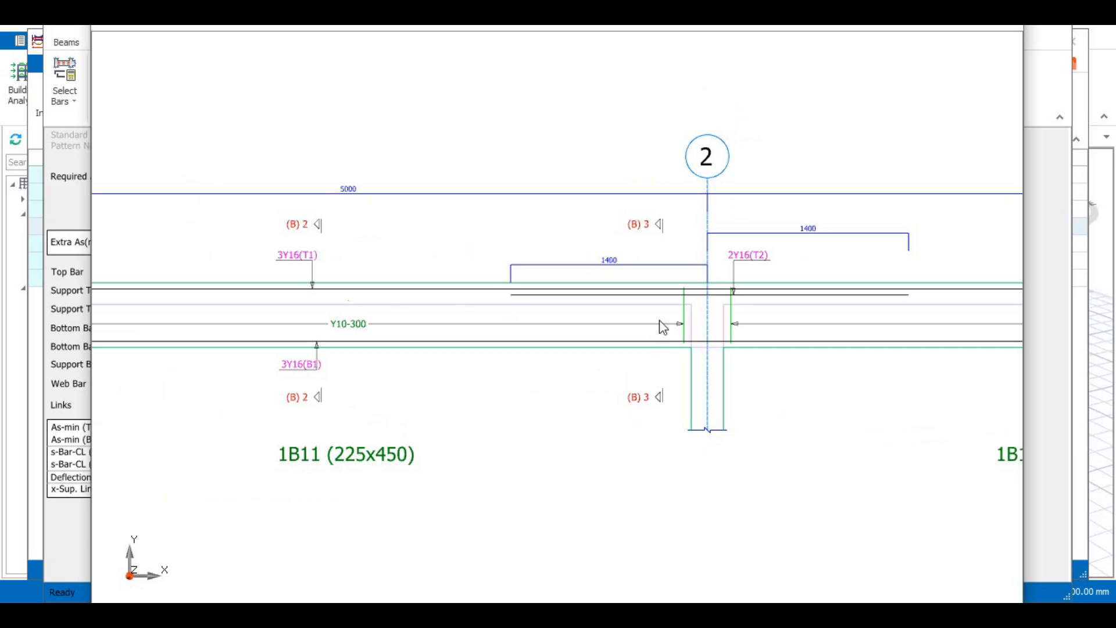
scroll(663, 327, "down", 1)
scroll(359, 305, "up", 1)
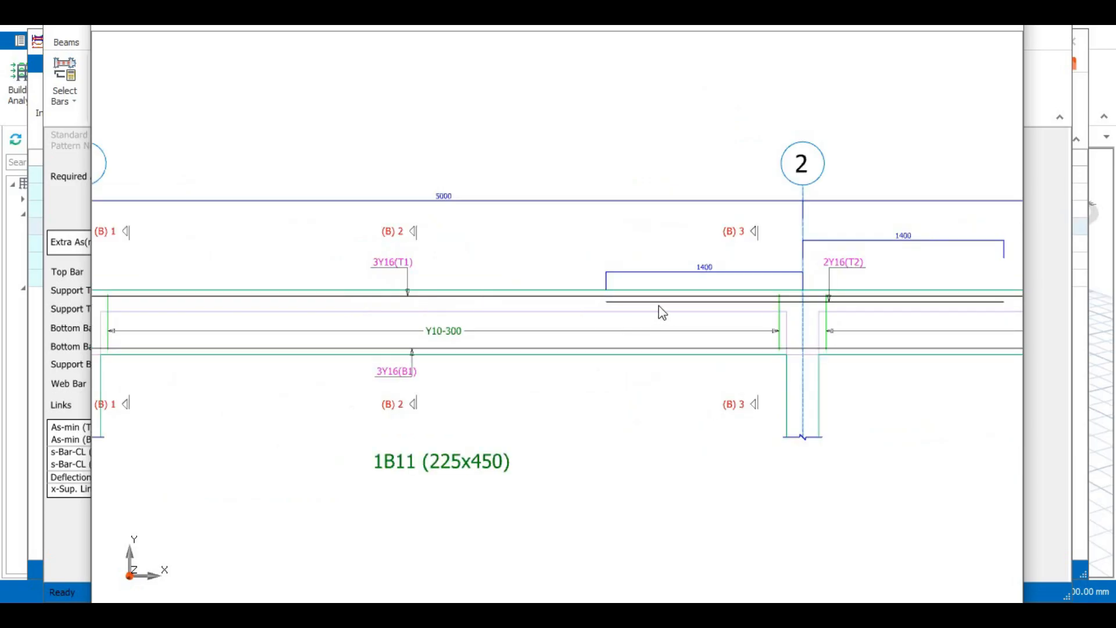
Step: Follow the 1B11 top bar from axis 1 to axis 2 and relate it to the support bar's starting point
scroll(616, 307, "down", 1)
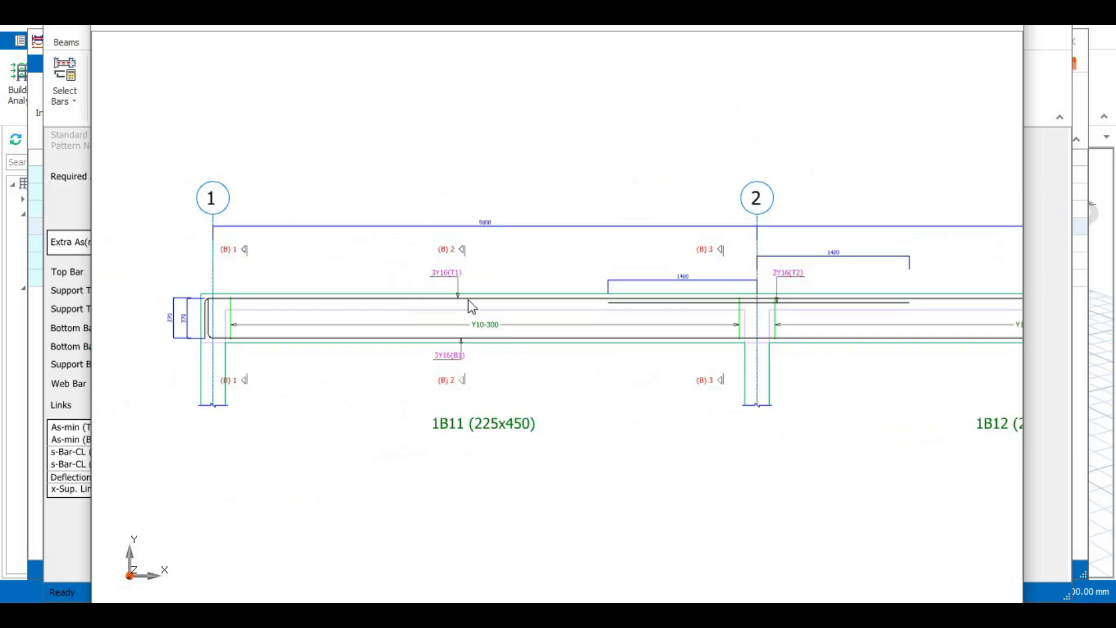
scroll(463, 338, "down", 1)
scroll(480, 324, "up", 2)
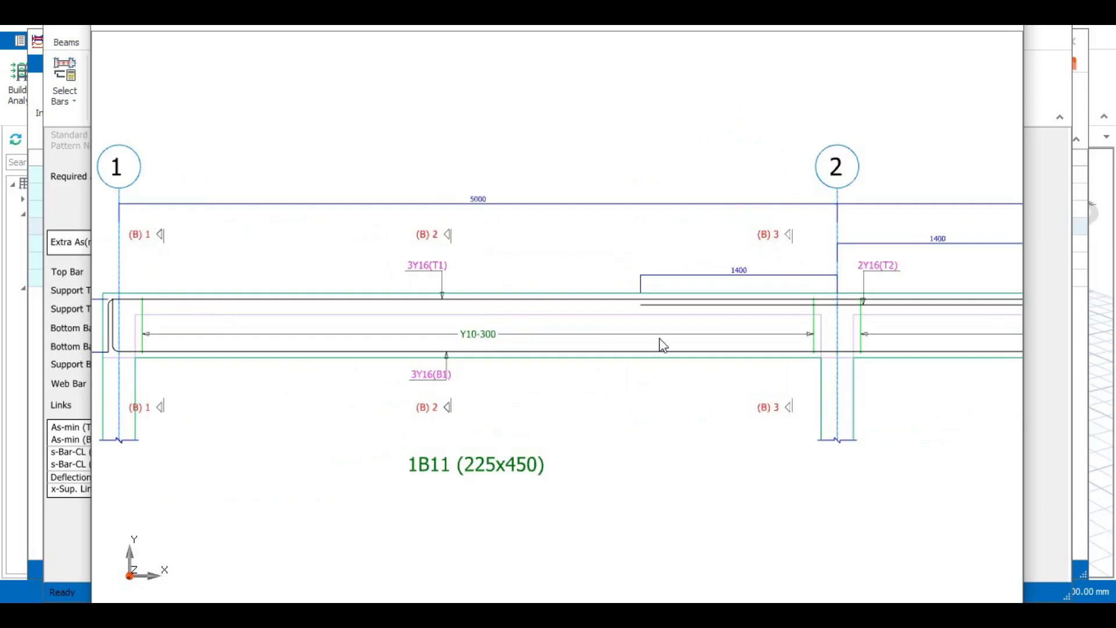
scroll(381, 358, "down", 1)
scroll(738, 353, "up", 1)
scroll(444, 327, "down", 1)
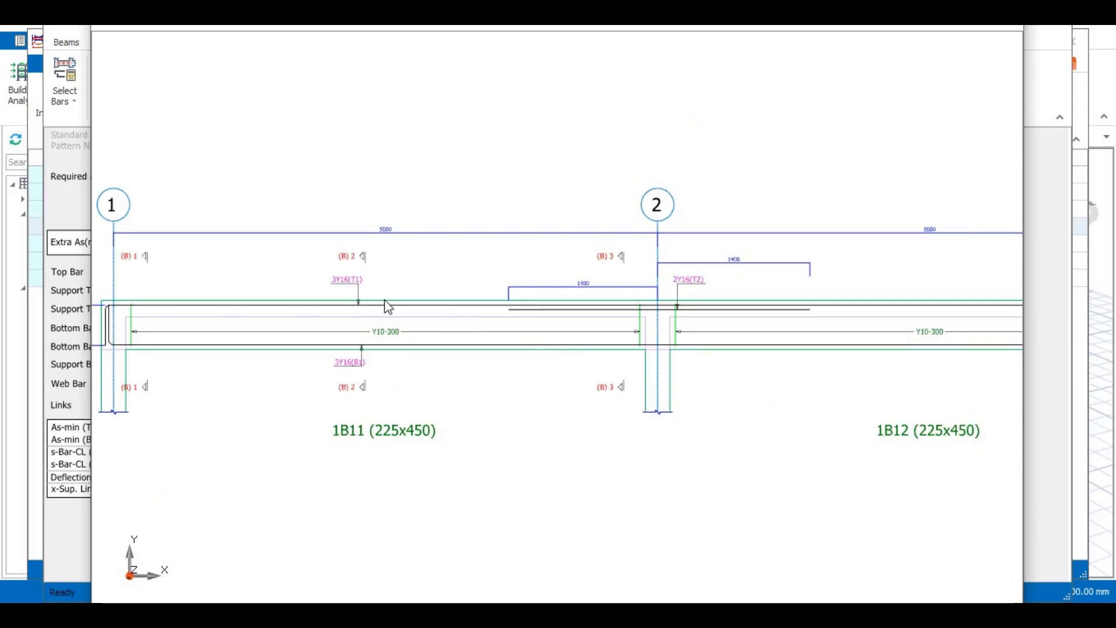
scroll(384, 308, "up", 1)
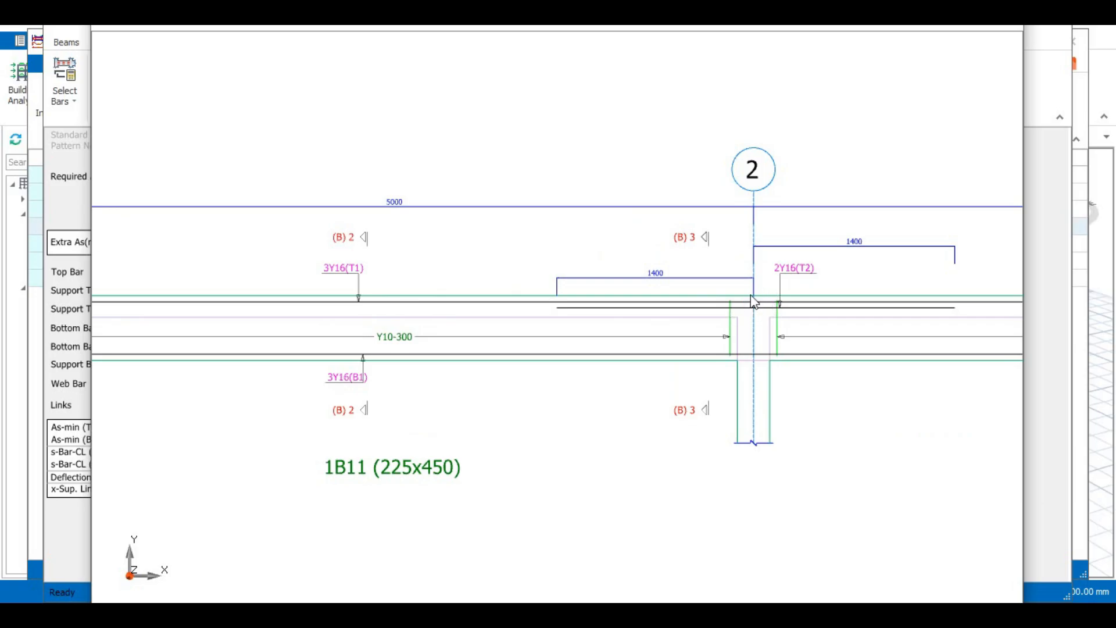
Step: Read the bottom bar label at the midspan of 1B11 and review the bar along the span
scroll(752, 304, "down", 3)
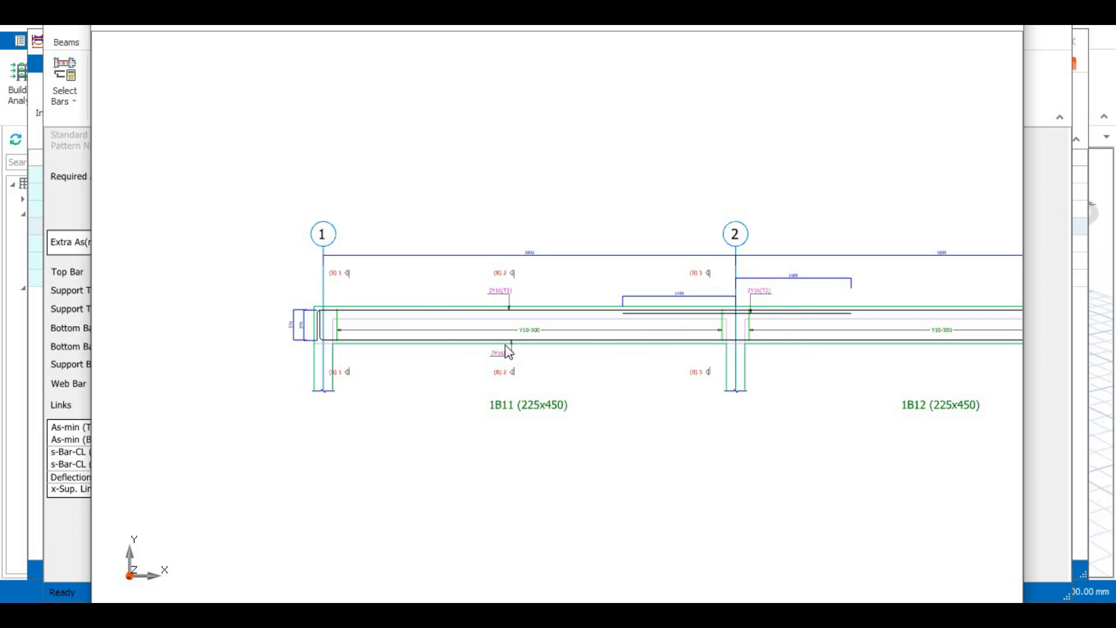
scroll(510, 343, "up", 2)
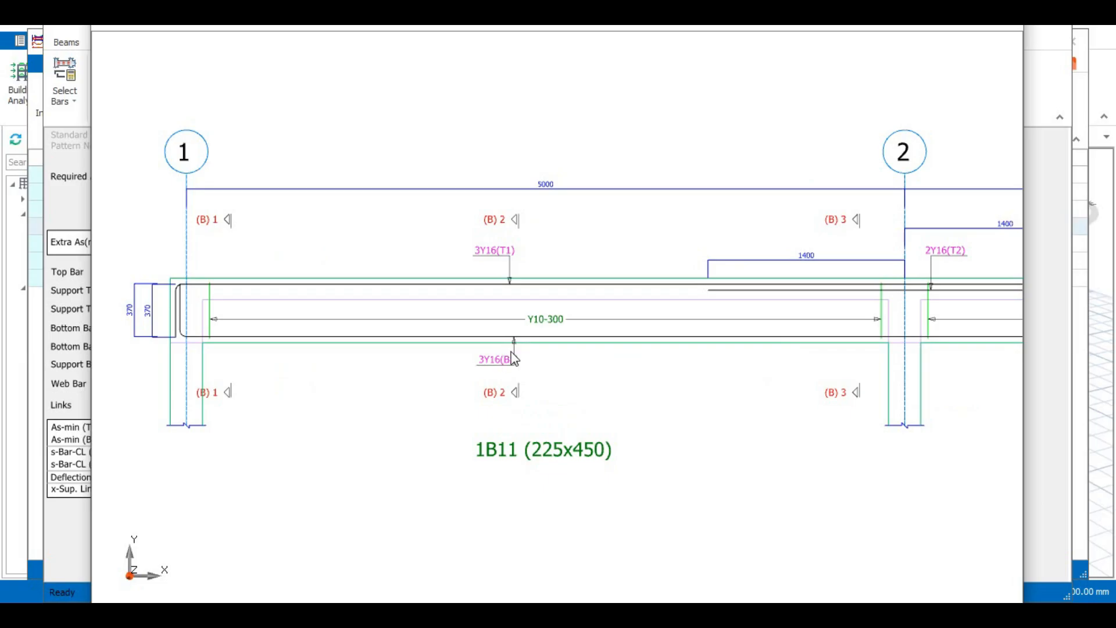
scroll(275, 378, "down", 1)
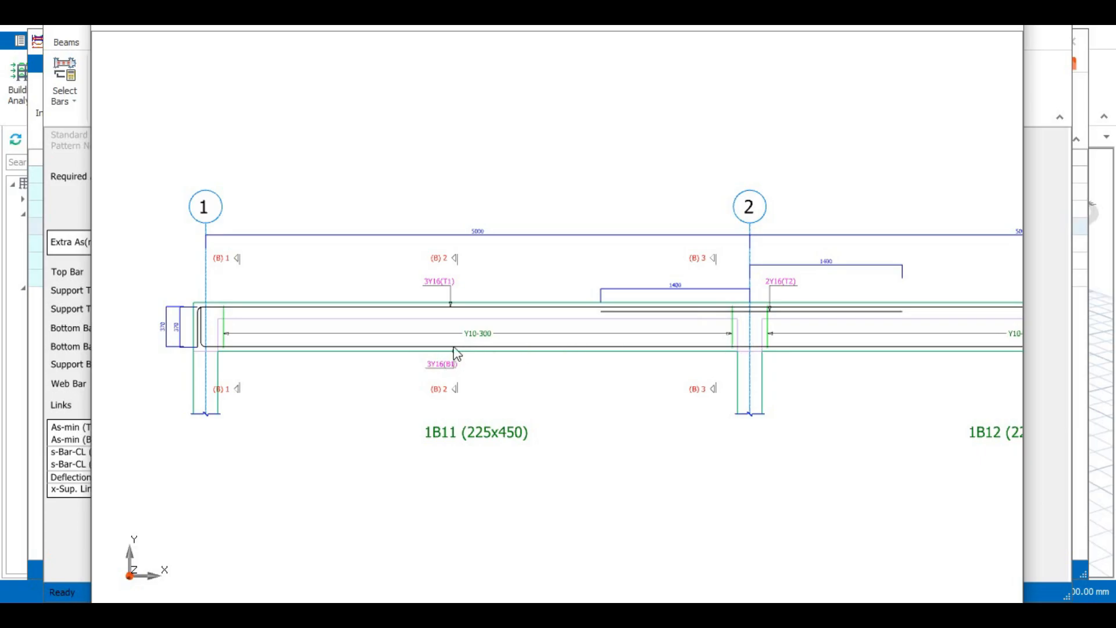
scroll(276, 374, "down", 2)
Step: Follow the top, bottom and link reinforcement along 1B12 from the axis 2 support to axis 3
scroll(294, 314, "up", 5)
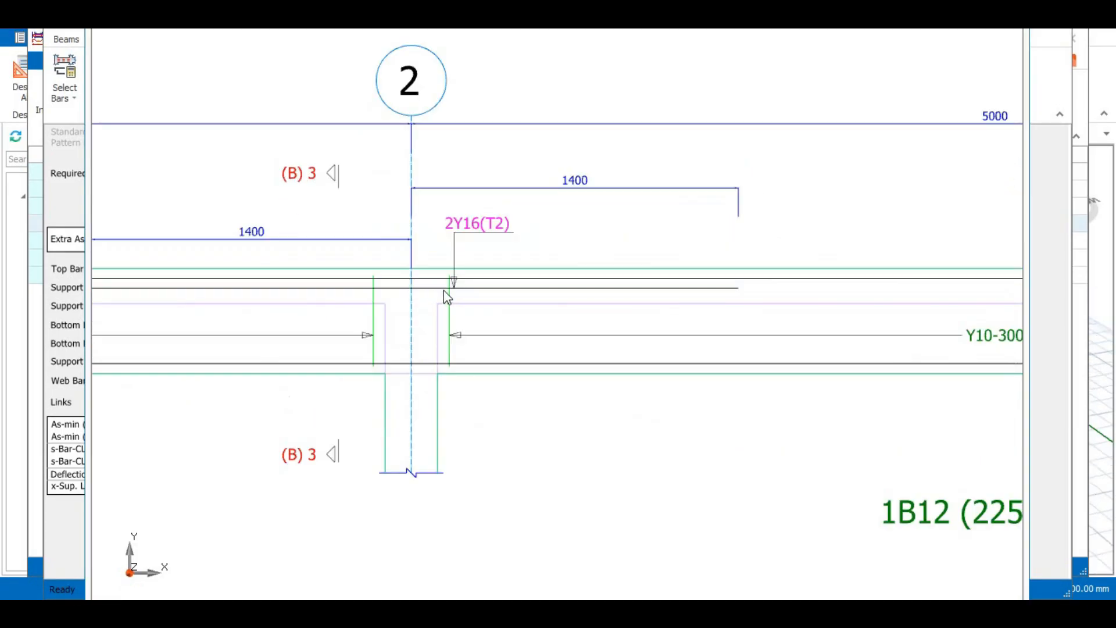
scroll(449, 298, "down", 1)
scroll(436, 314, "down", 1)
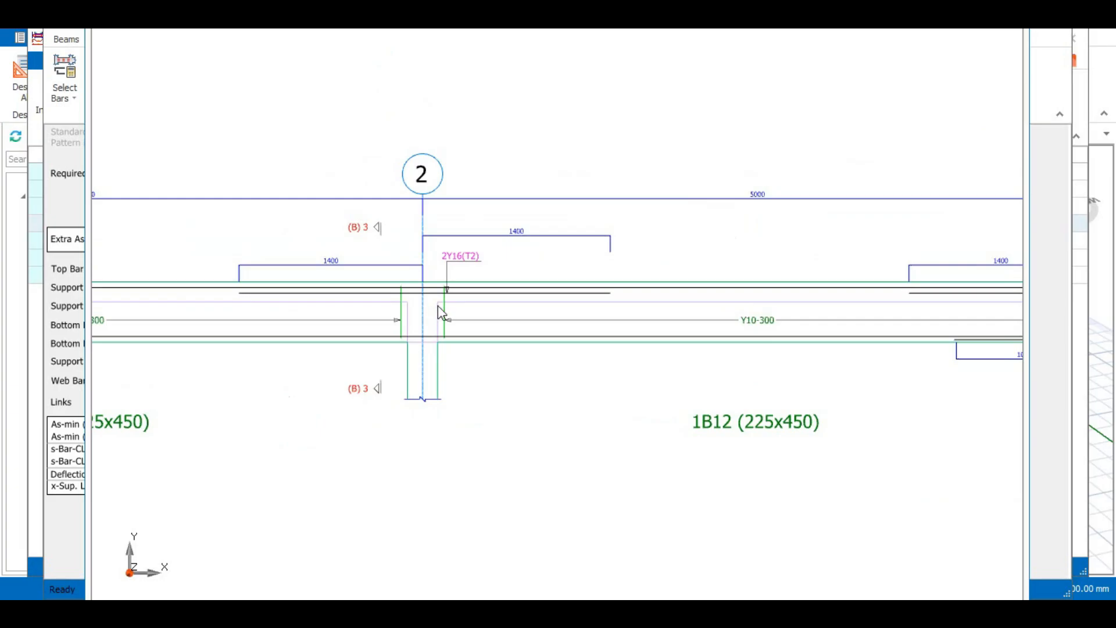
mouse_move(572, 332)
middle_mouse_down()
mouse_move(523, 351)
mouse_move(393, 347)
middle_mouse_up()
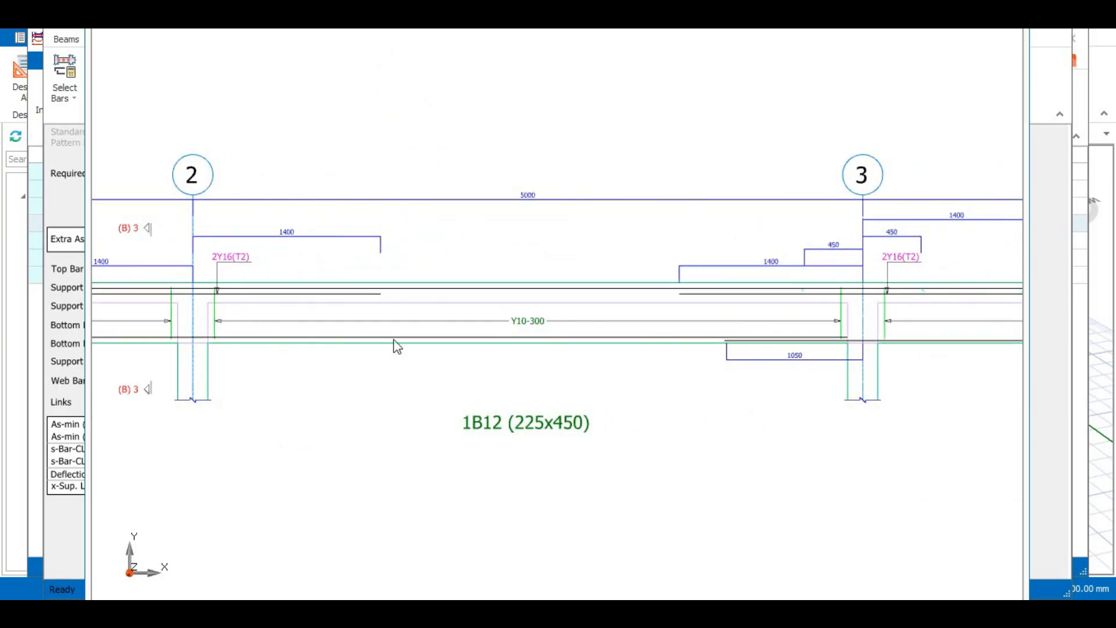
middle_click_drag(732, 371, 536, 370)
Step: Examine the bottom bar lap and the second-layer support bar at axis 3, including their extension dimensions
scroll(584, 362, "up", 1)
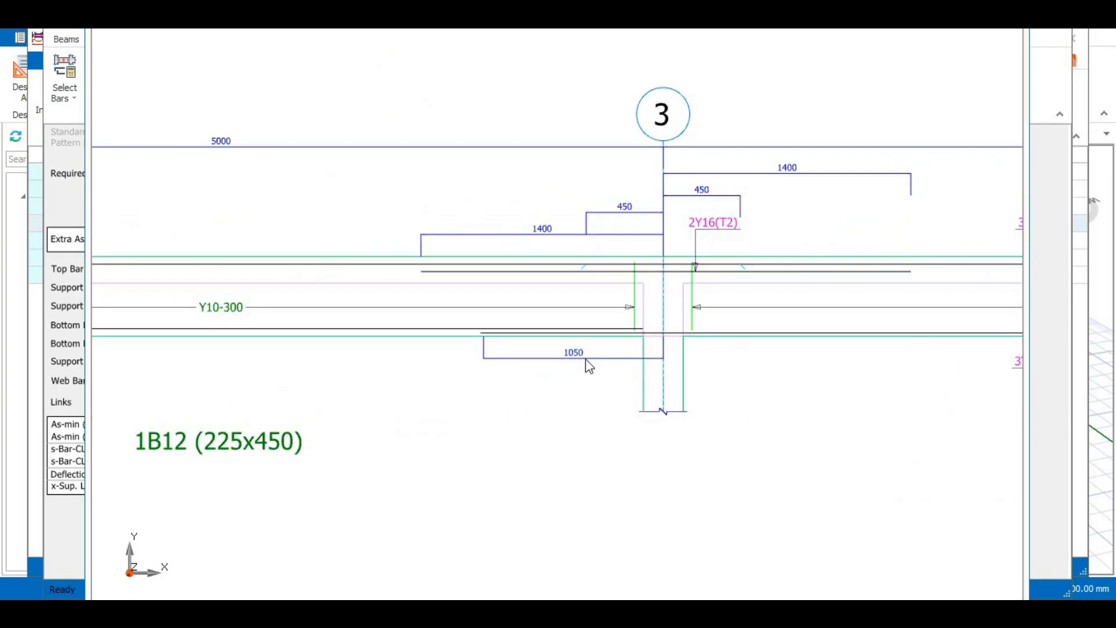
scroll(594, 350, "down", 1)
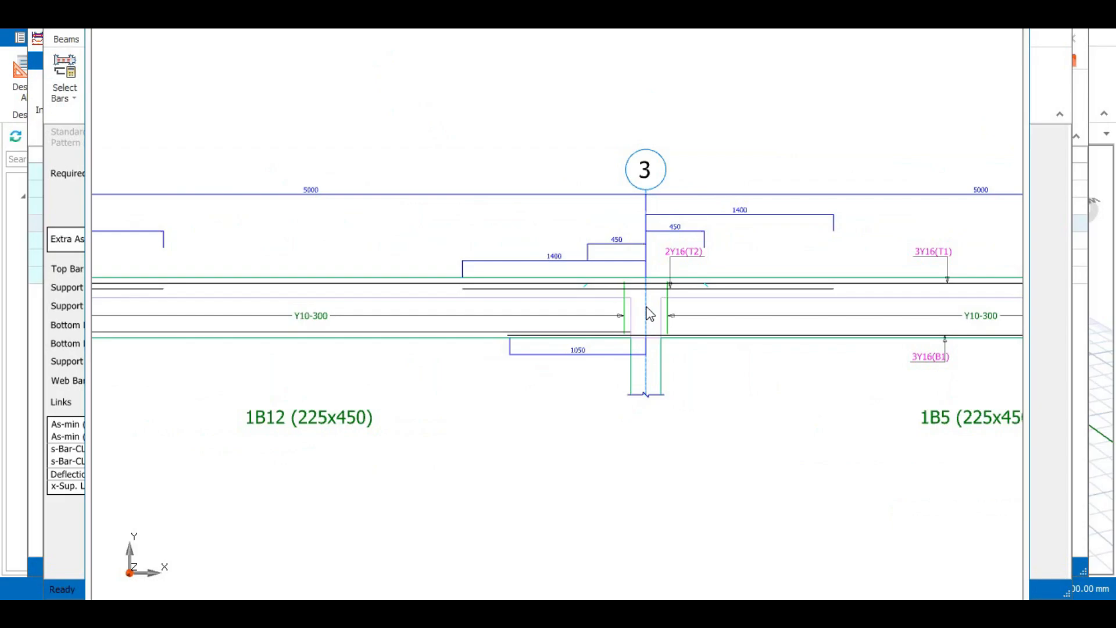
scroll(649, 314, "up", 1)
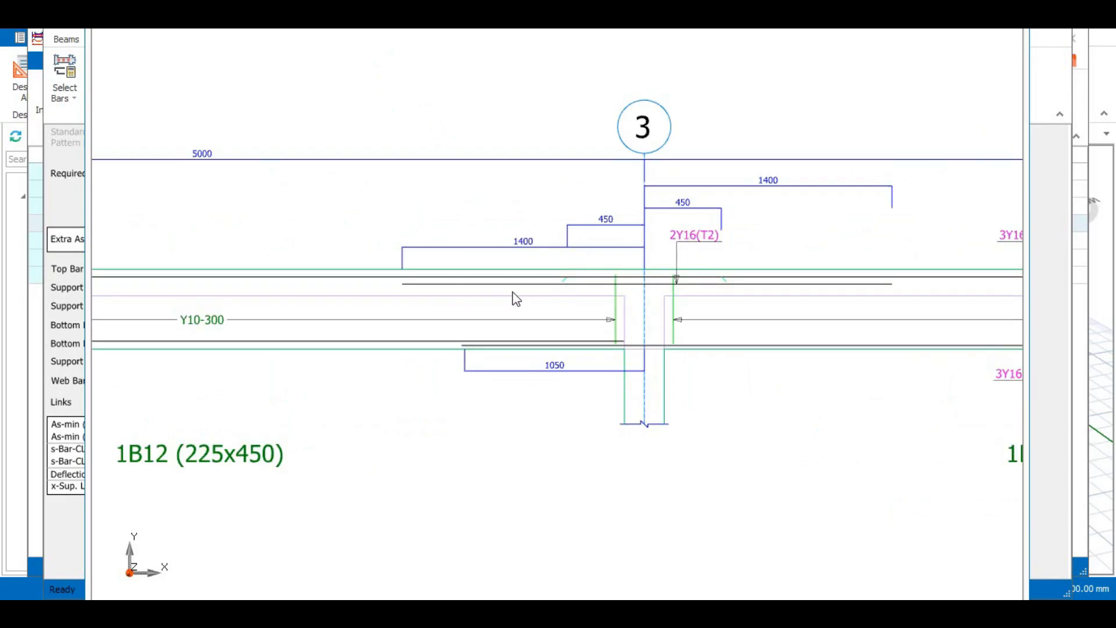
scroll(494, 291, "up", 2)
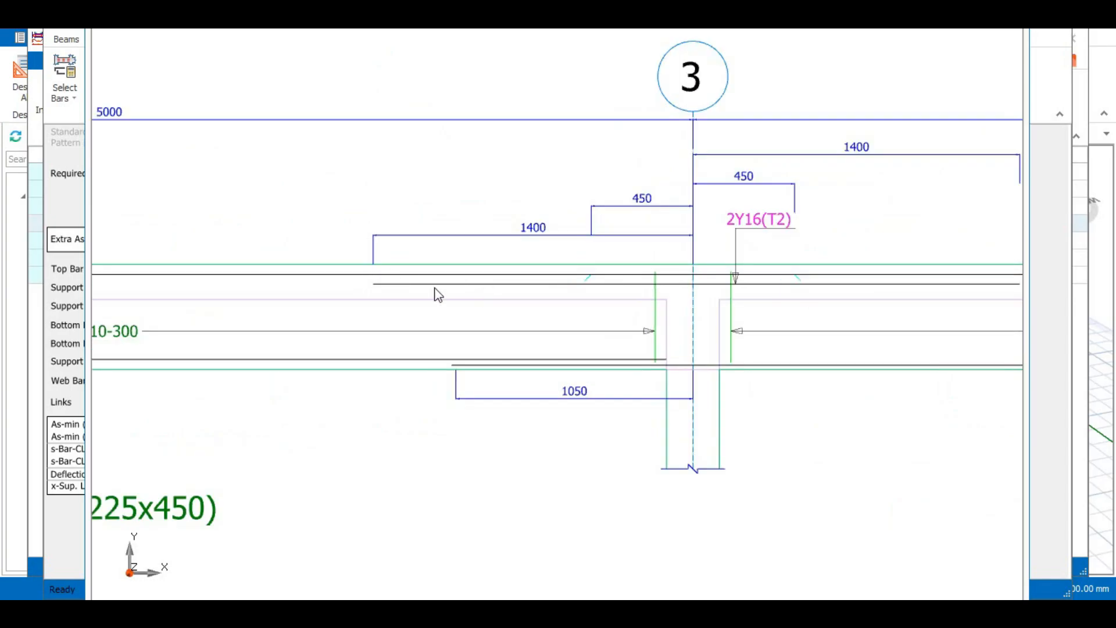
middle_click_drag(434, 293, 431, 294)
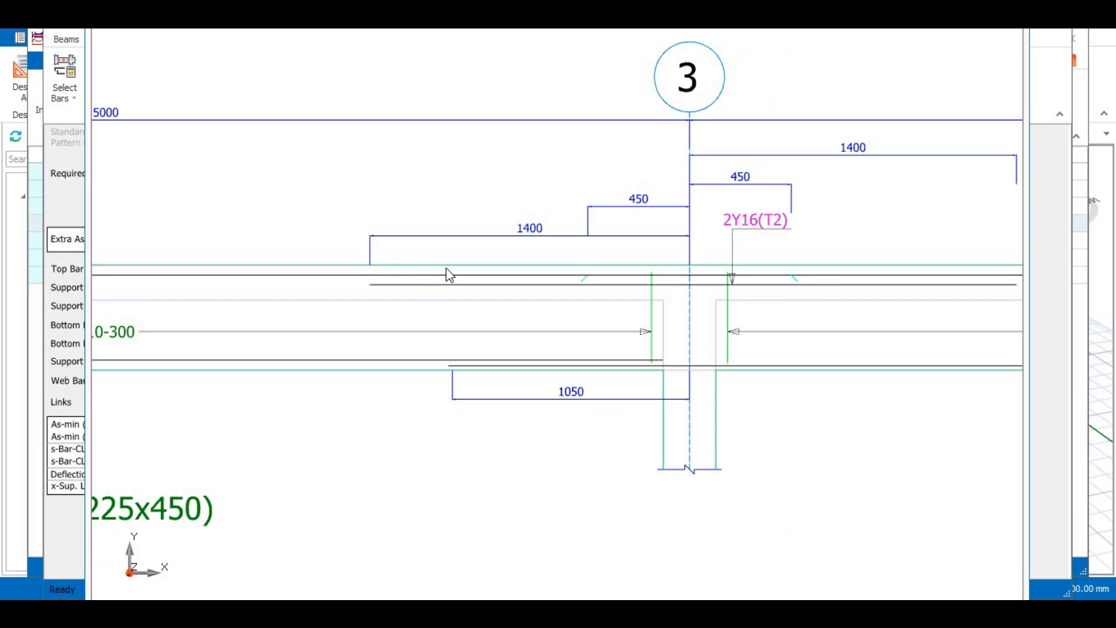
Step: Compare the top support bar extensions on both sides of axis 3 with the bottom bar lap extension
scroll(522, 300, "down", 1)
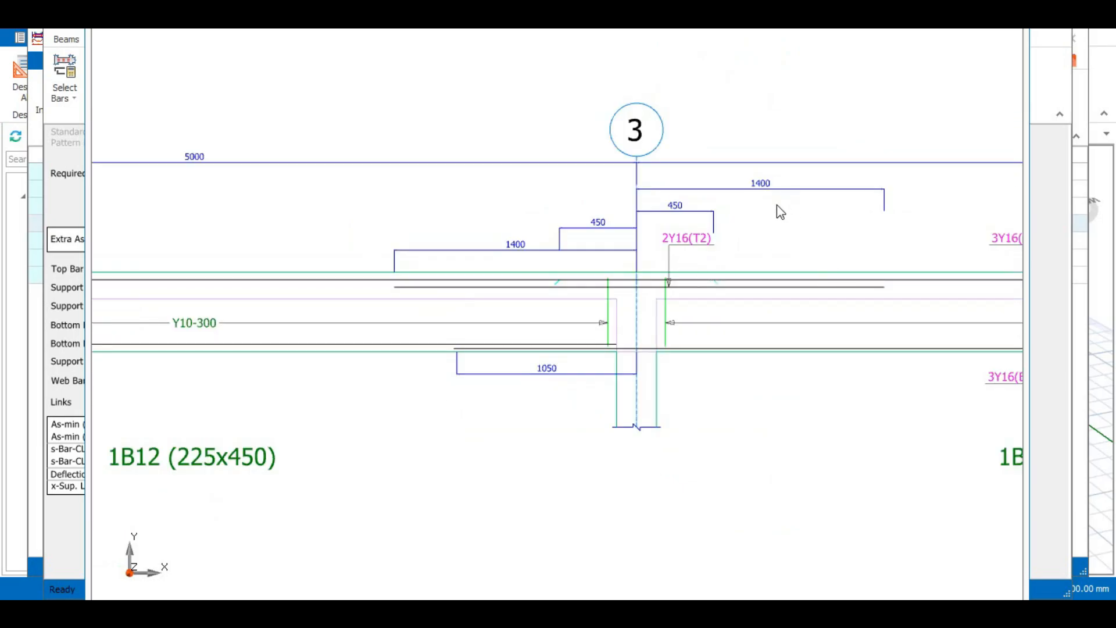
scroll(637, 297, "up", 1)
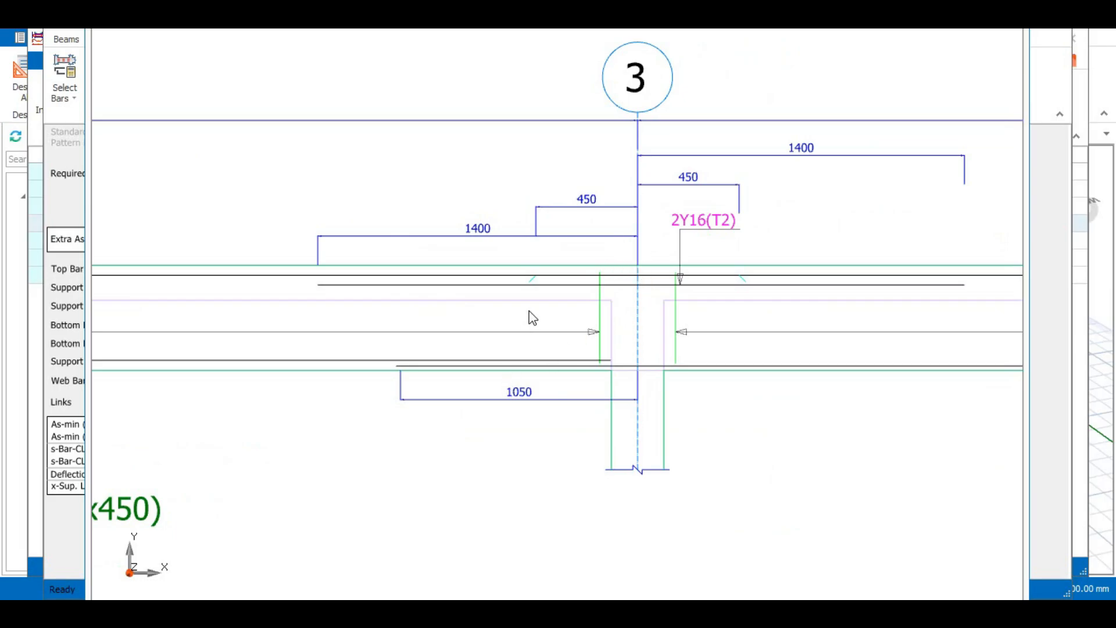
scroll(528, 316, "down", 1)
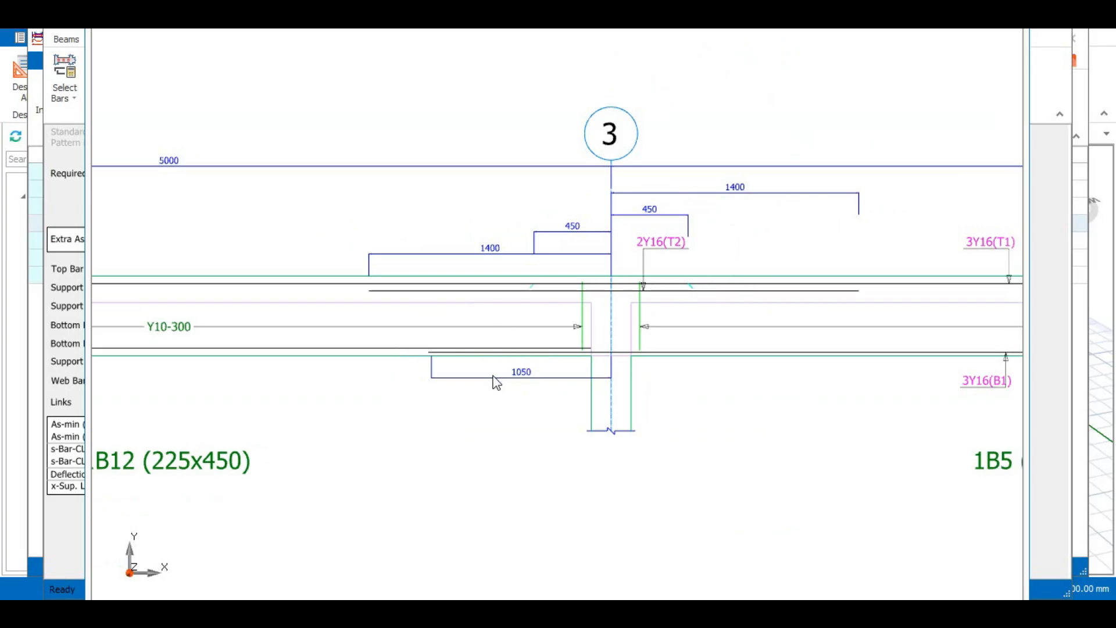
scroll(514, 388, "up", 1)
scroll(633, 353, "down", 3)
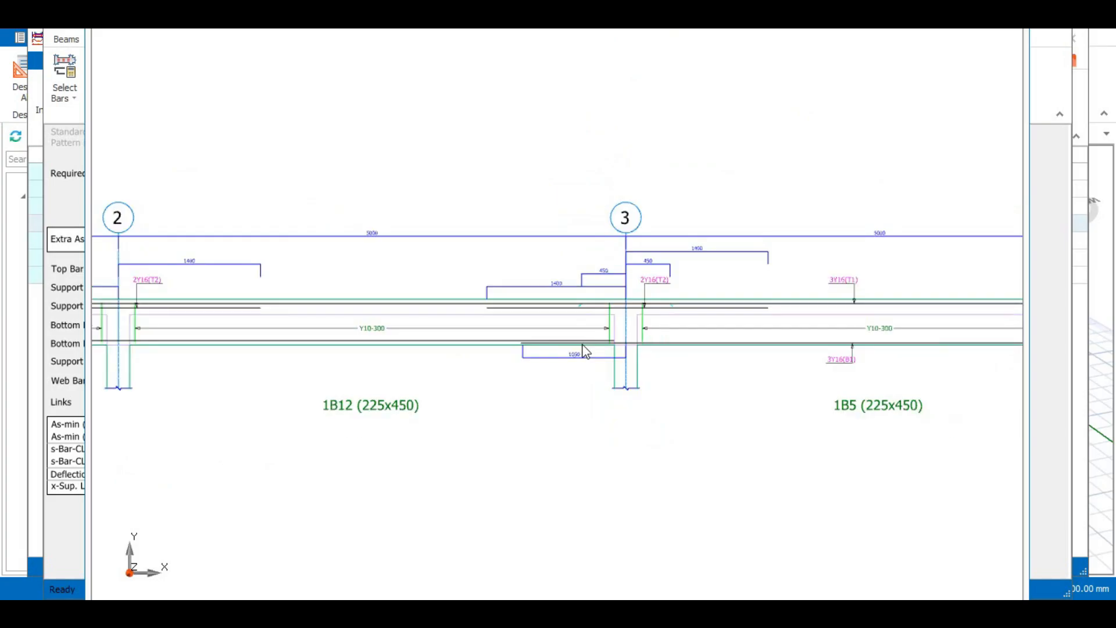
scroll(229, 356, "up", 3)
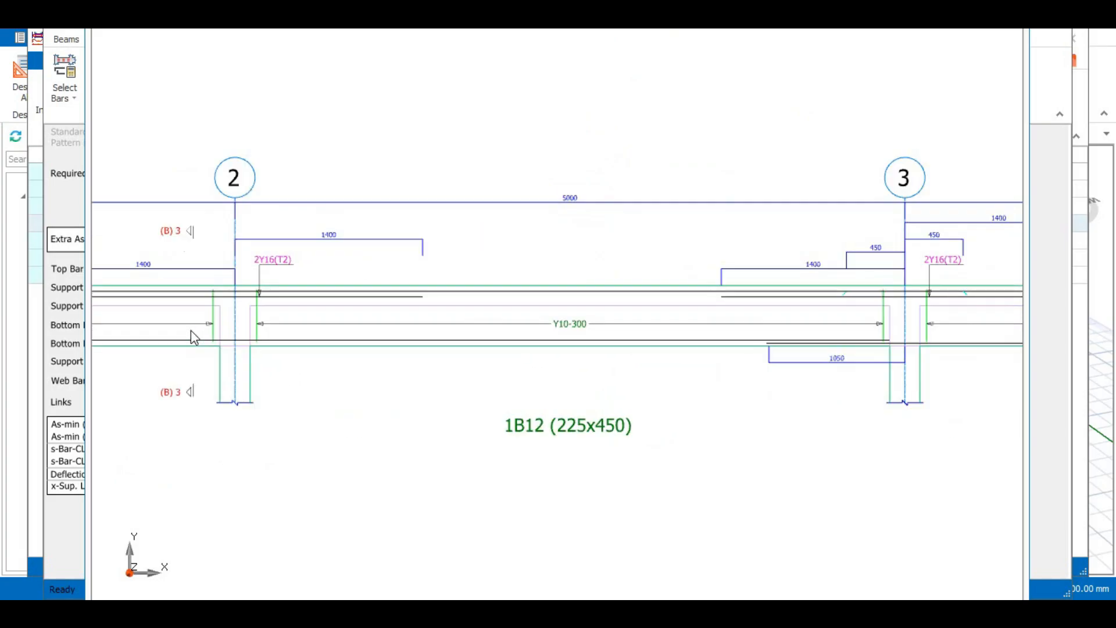
Step: Trace the bottom bar from 1B11 through the axis 2 support and along 1B12
scroll(204, 326, "down", 2)
scroll(199, 333, "up", 1)
scroll(496, 337, "down", 2)
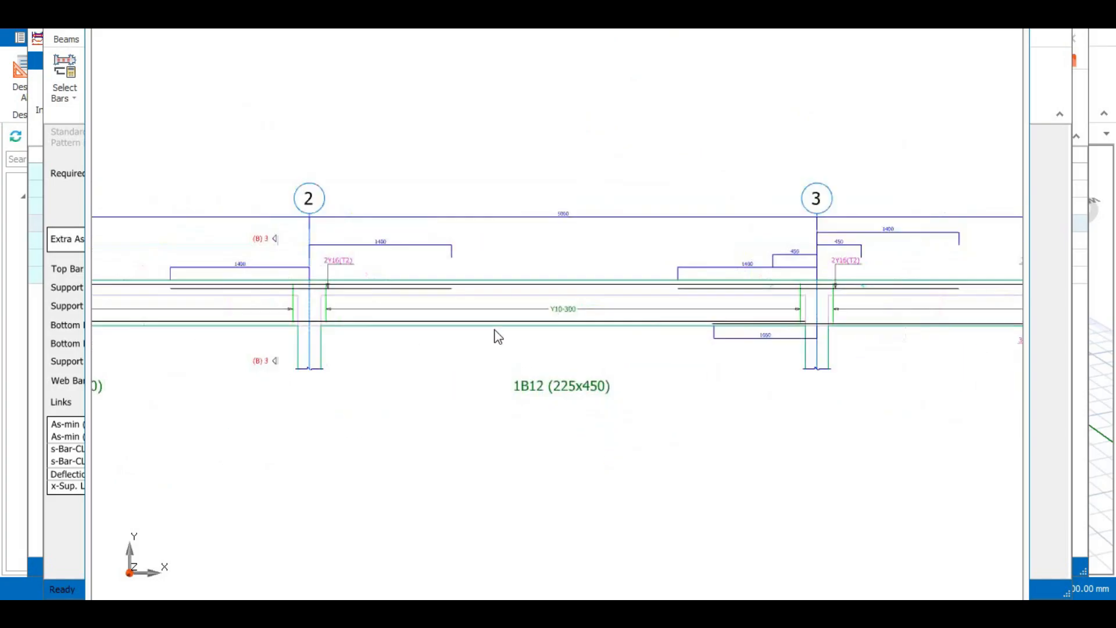
scroll(299, 349, "up", 1)
scroll(374, 326, "down", 2)
scroll(262, 331, "up", 1)
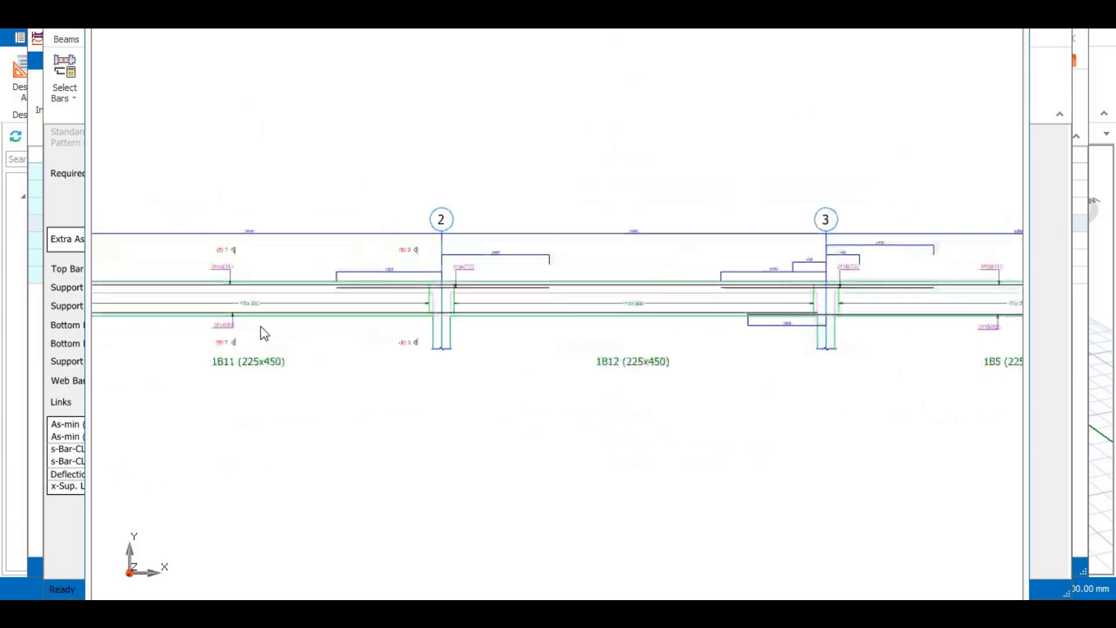
scroll(378, 328, "down", 2)
scroll(343, 323, "up", 2)
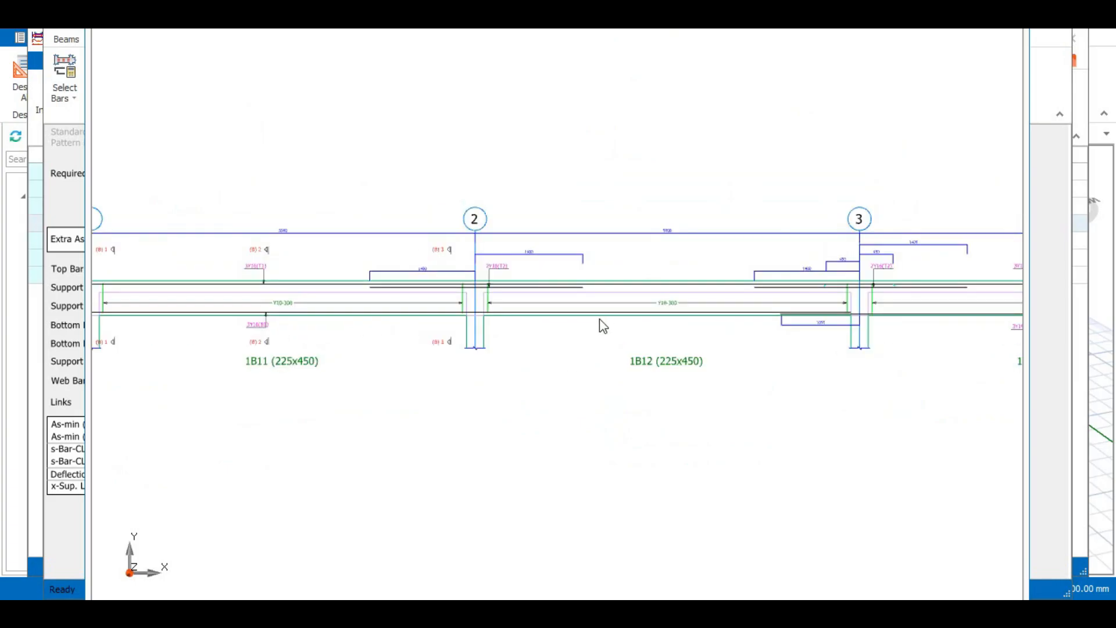
Step: Inspect where the bottom bars of 1B12 and 1B5 overlap before the axis 3 support
scroll(599, 323, "up", 2)
scroll(573, 326, "down", 2)
scroll(875, 322, "up", 4)
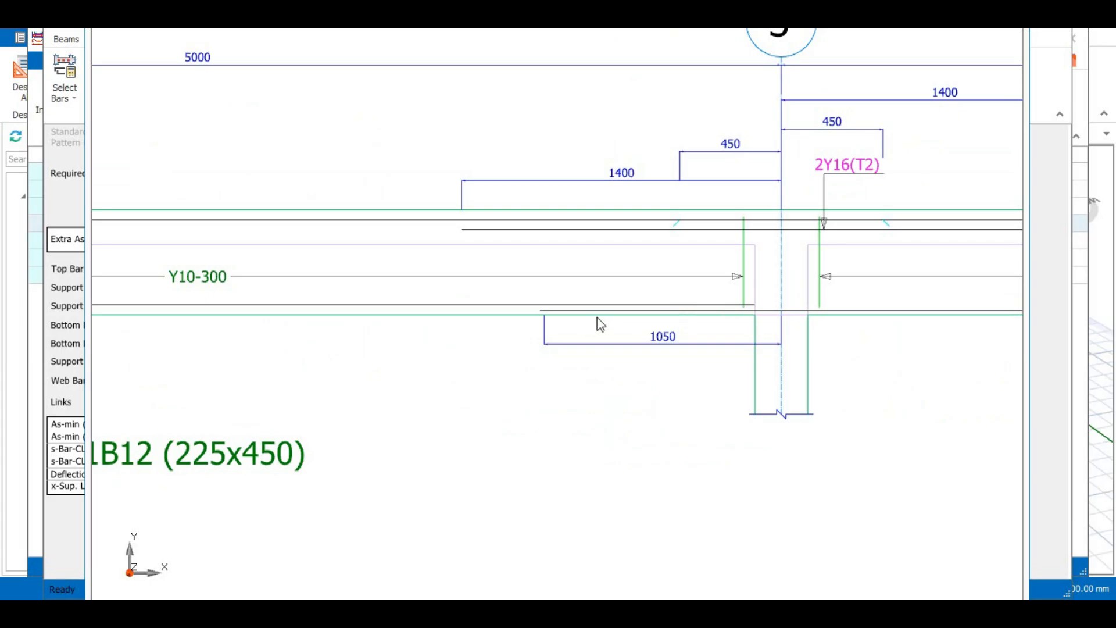
scroll(593, 317, "down", 4)
scroll(663, 321, "up", 2)
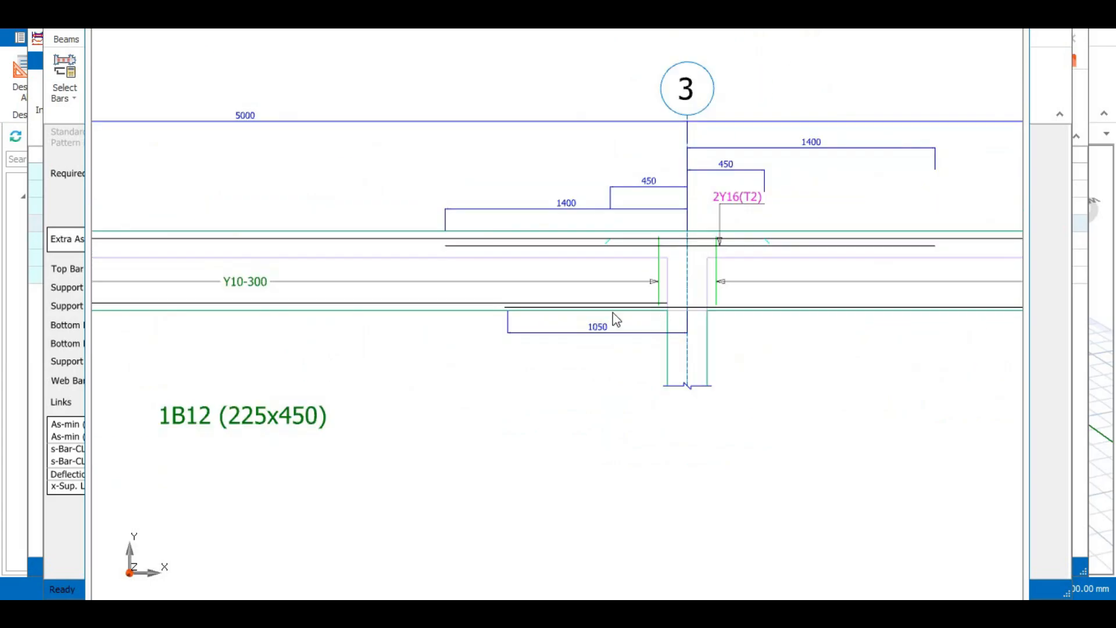
scroll(540, 318, "down", 5)
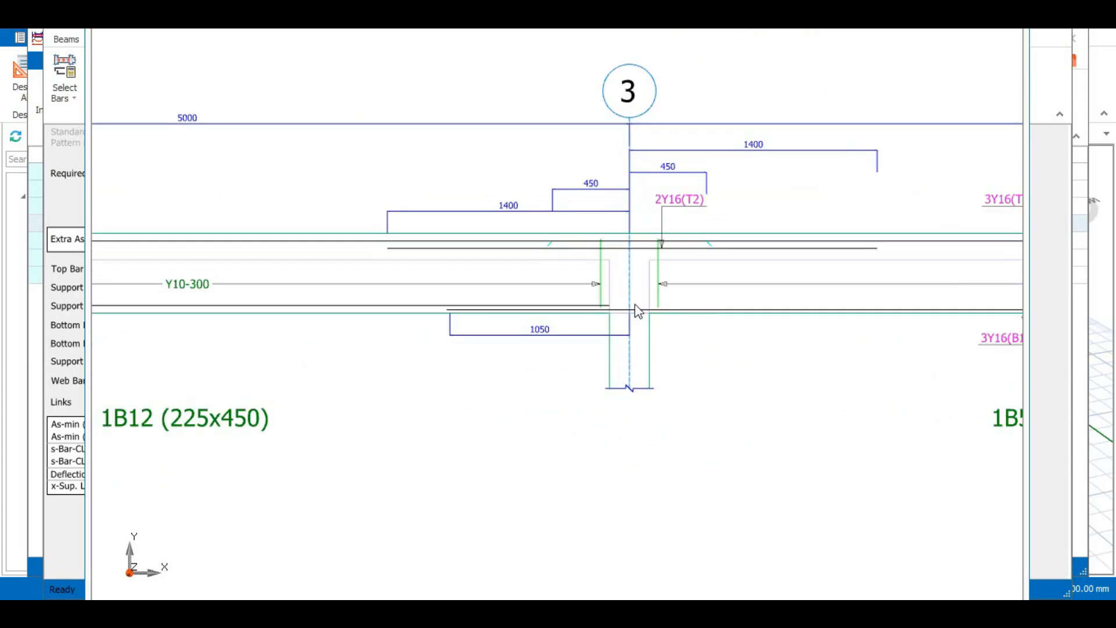
Step: Follow the bottom bars across the whole axis B elevation to the bent end at axis 4
scroll(262, 320, "down", 1)
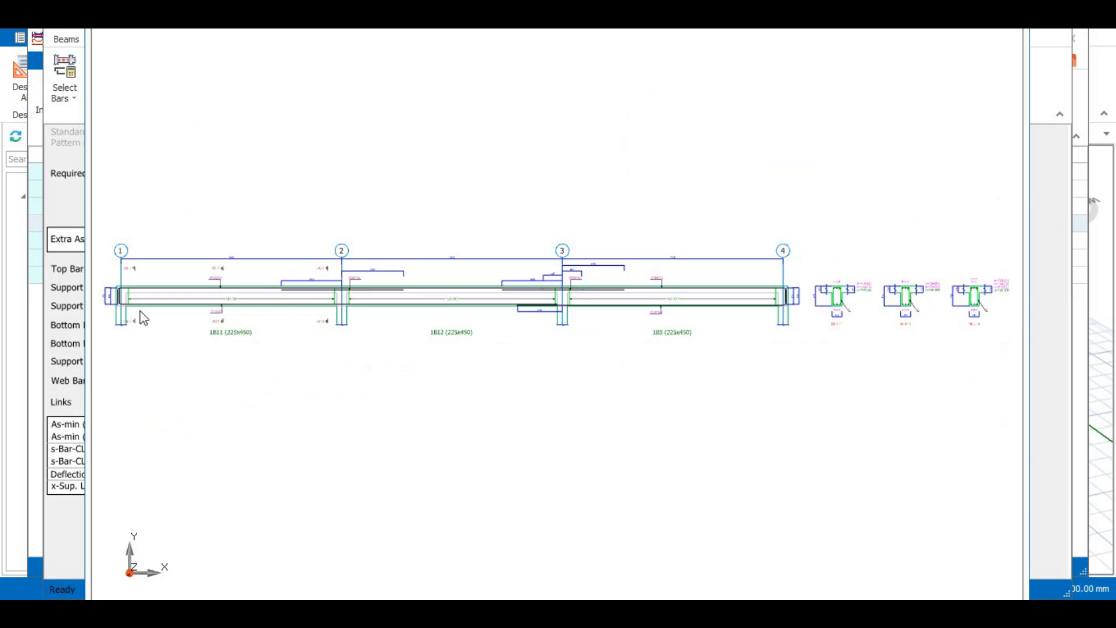
scroll(788, 311, "up", 2)
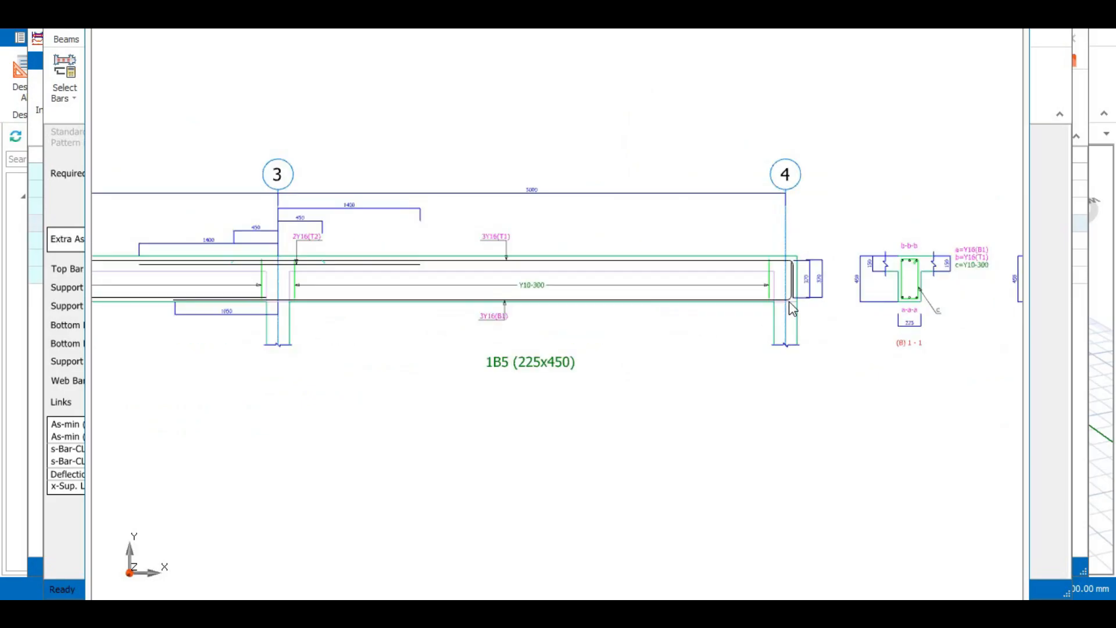
scroll(427, 300, "up", 3)
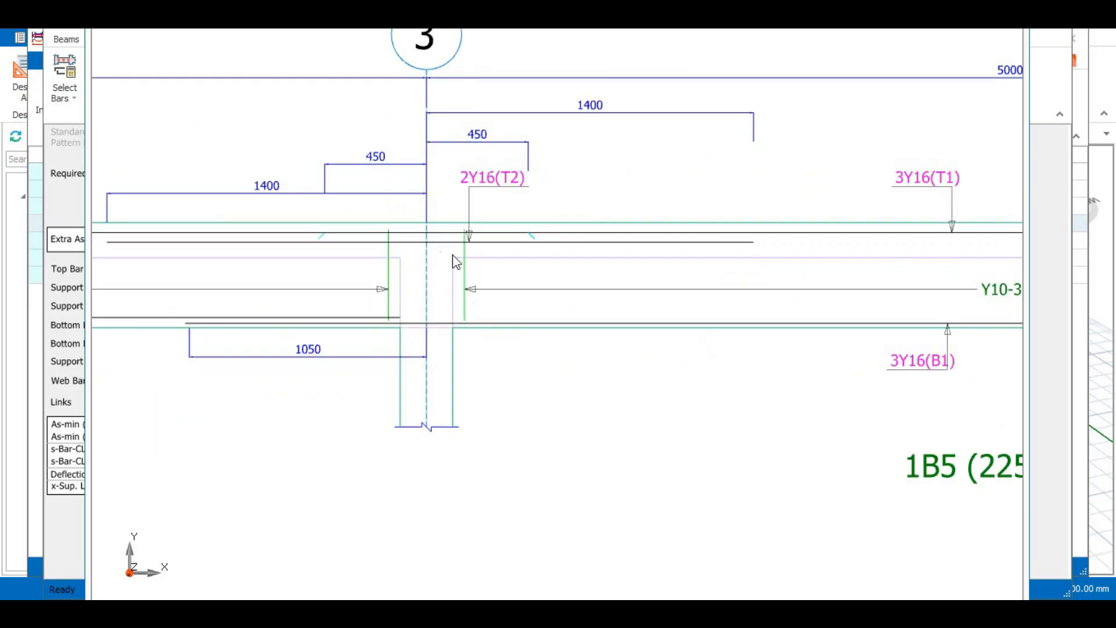
Step: Check the top bar lap marks and the second-layer support bar over axis 3
scroll(433, 285, "down", 2)
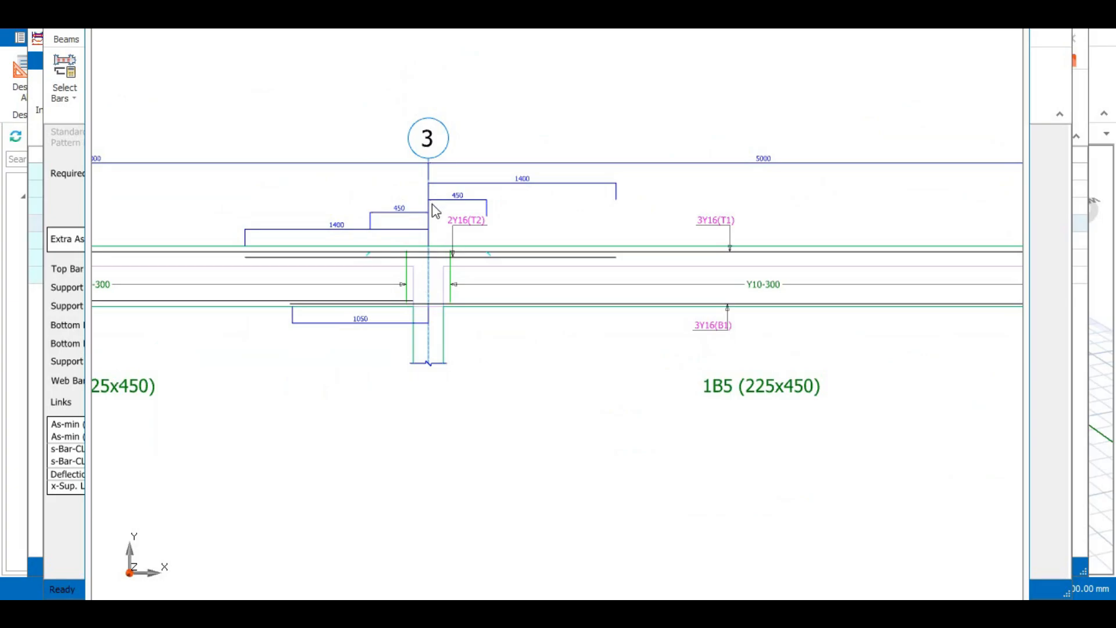
scroll(433, 211, "down", 2)
scroll(439, 229, "up", 2)
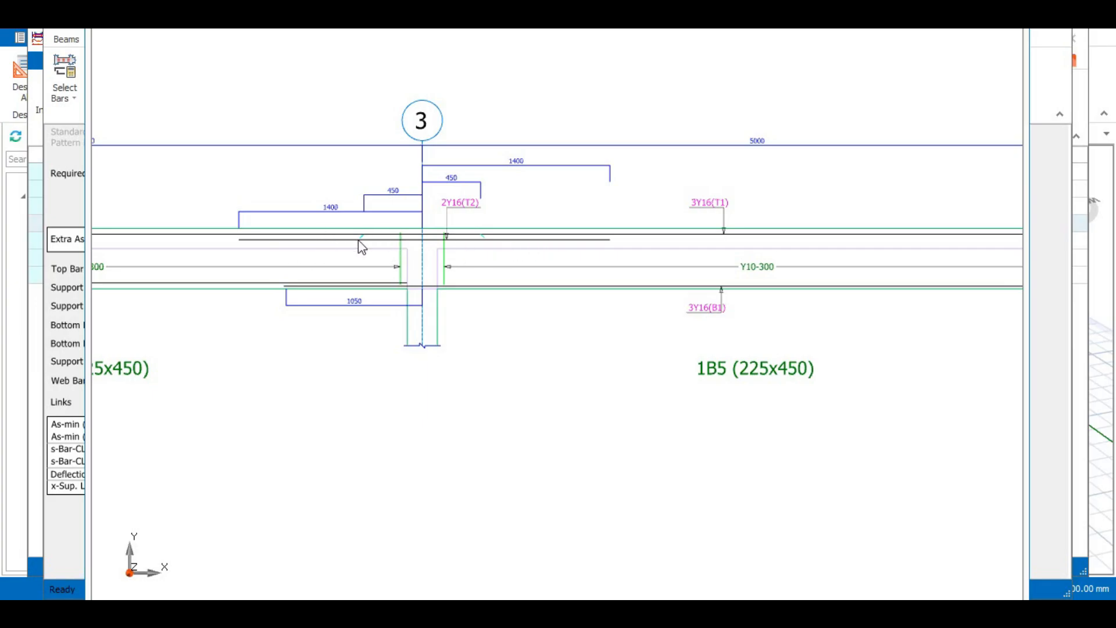
scroll(468, 232, "up", 2)
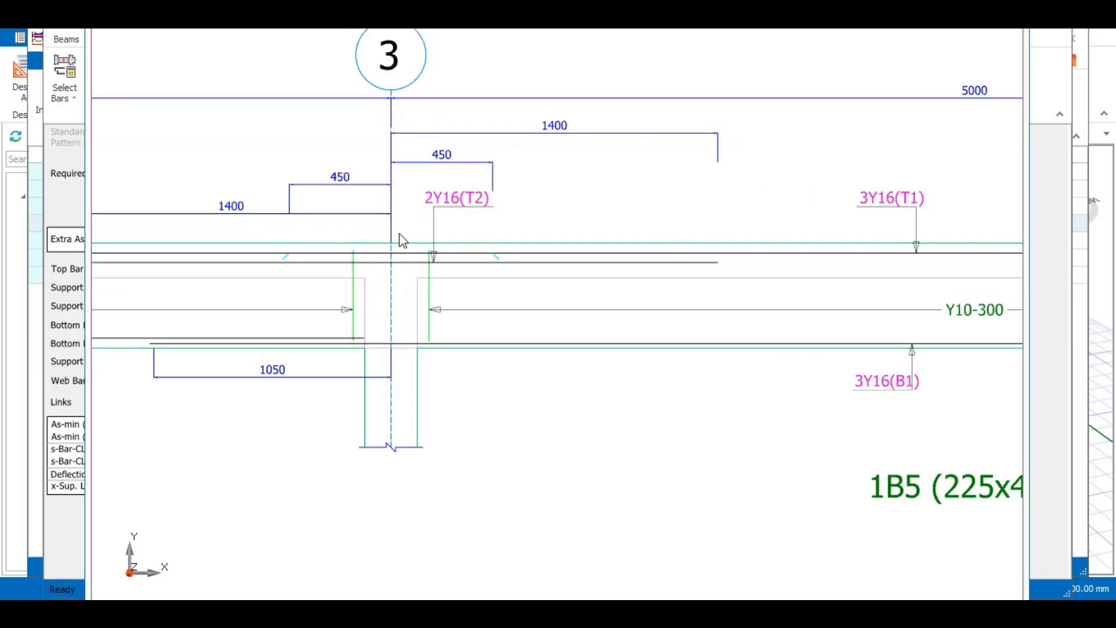
Step: Review beam cross-sections 1-1, 2-2 and 3-3, reading their bar labels against the axis B elevation
scroll(399, 241, "down", 4)
scroll(431, 298, "down", 2)
scroll(756, 294, "up", 6)
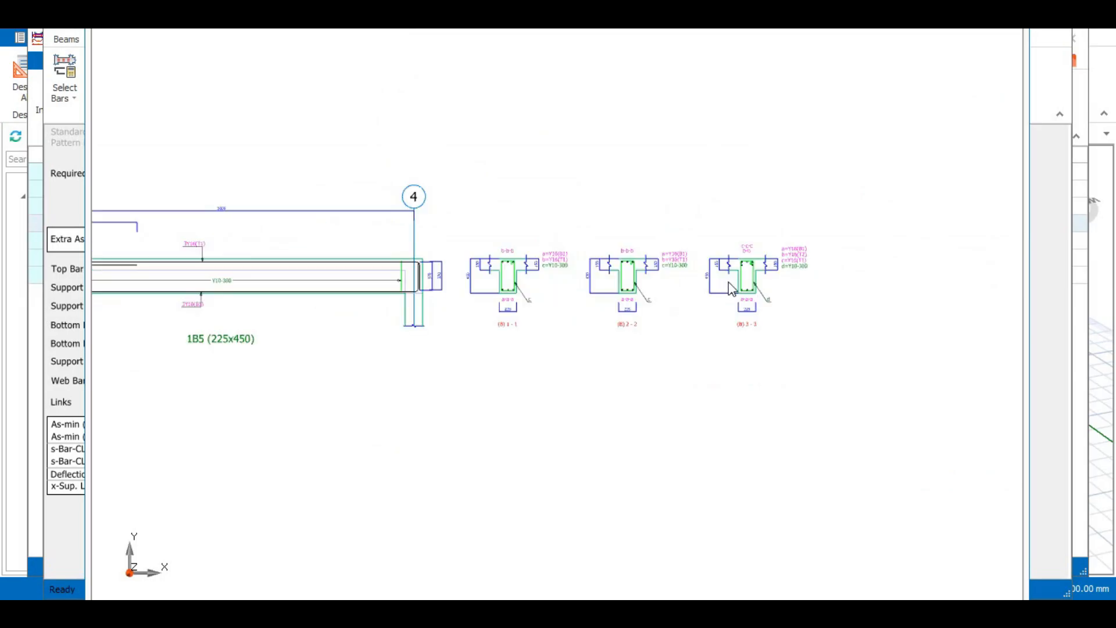
scroll(754, 297, "down", 2)
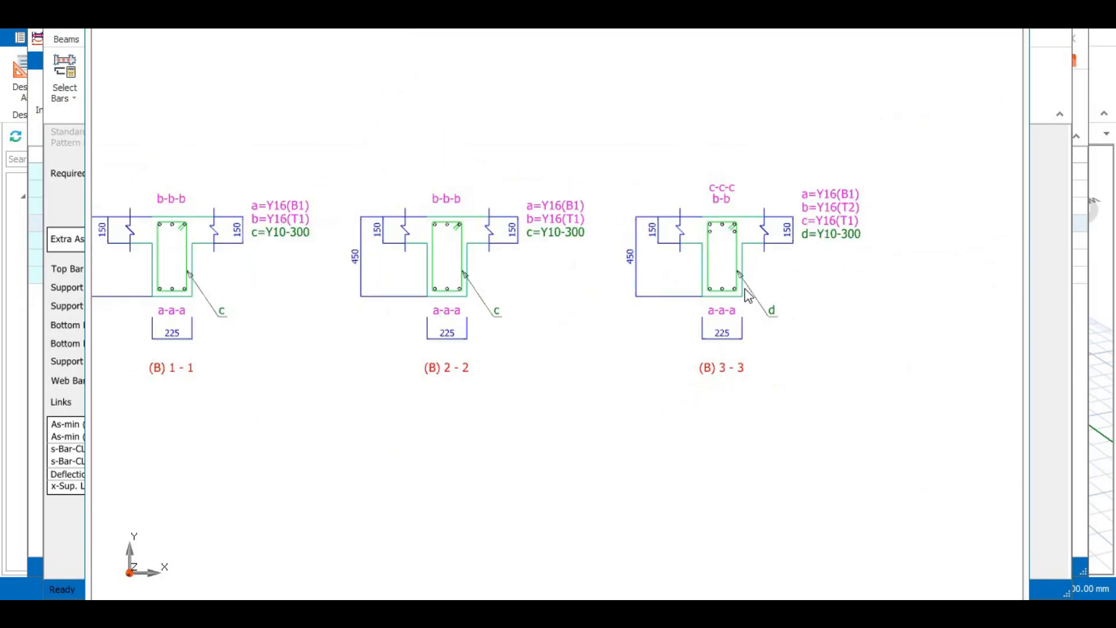
scroll(747, 290, "up", 1)
scroll(746, 292, "down", 1)
scroll(745, 295, "down", 3)
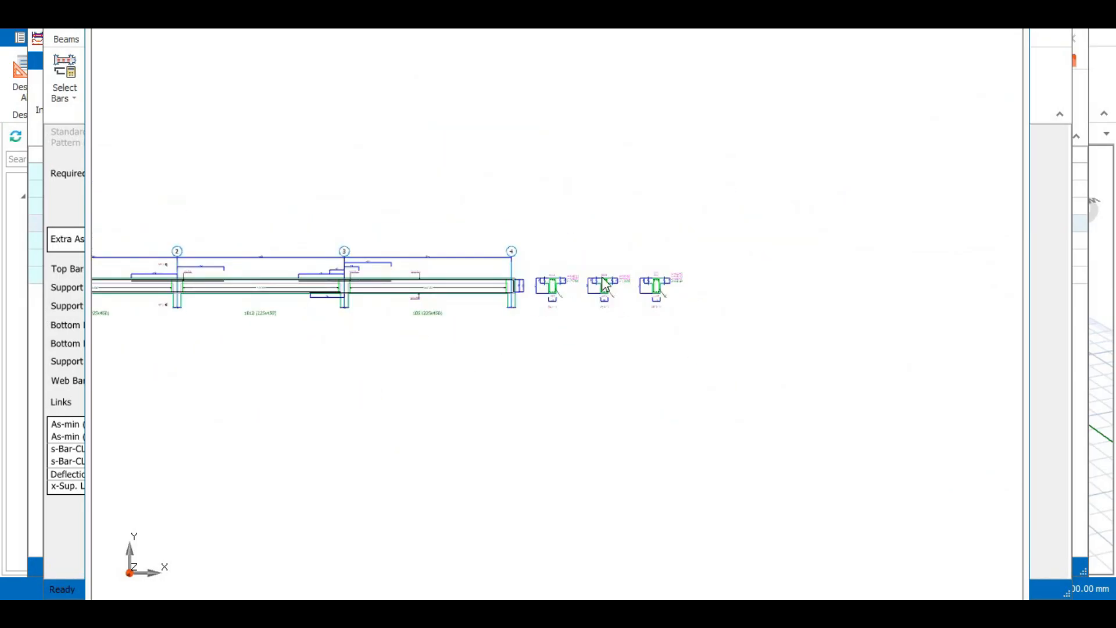
scroll(358, 290, "up", 1)
scroll(377, 276, "up", 3)
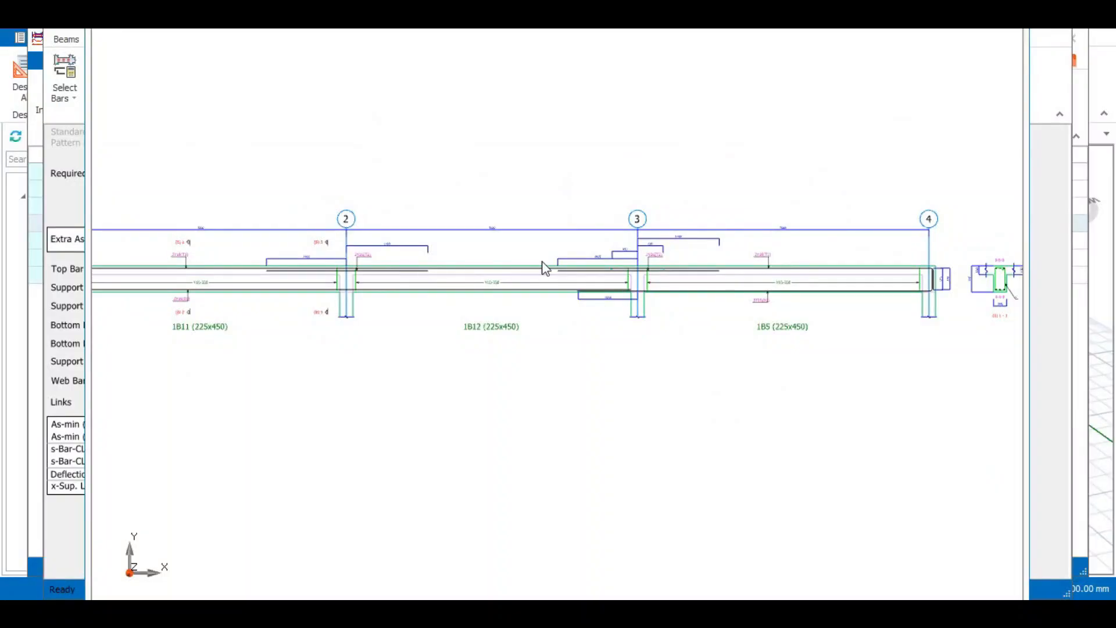
Step: Close the detail drawing and accept the axis B beam reinforcement
scroll(542, 262, "down", 3)
left_click(1014, 29)
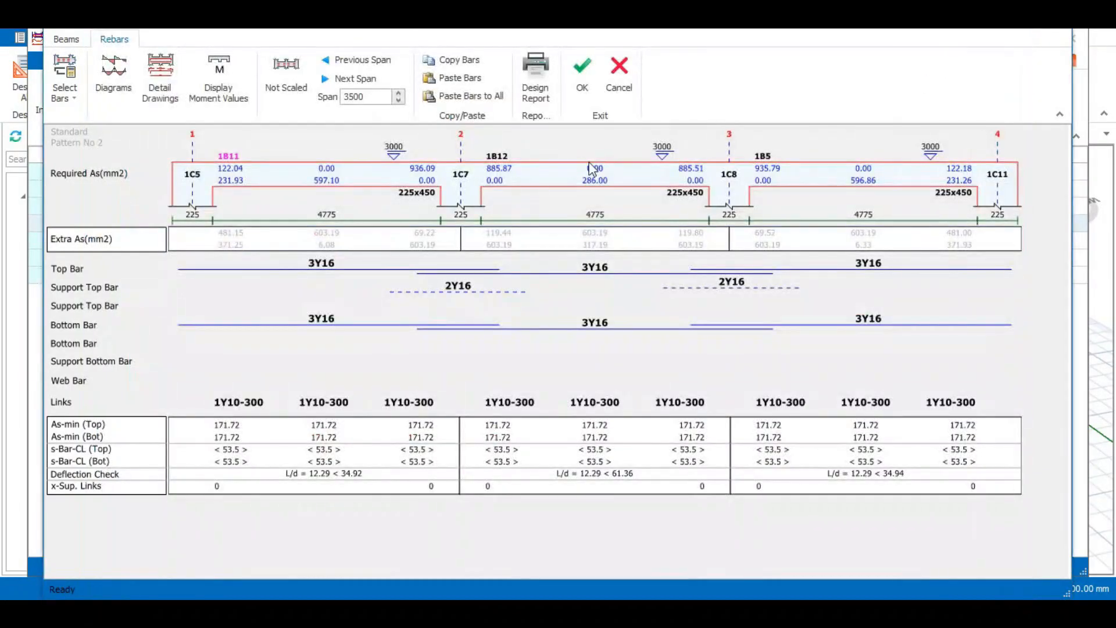
left_click(584, 81)
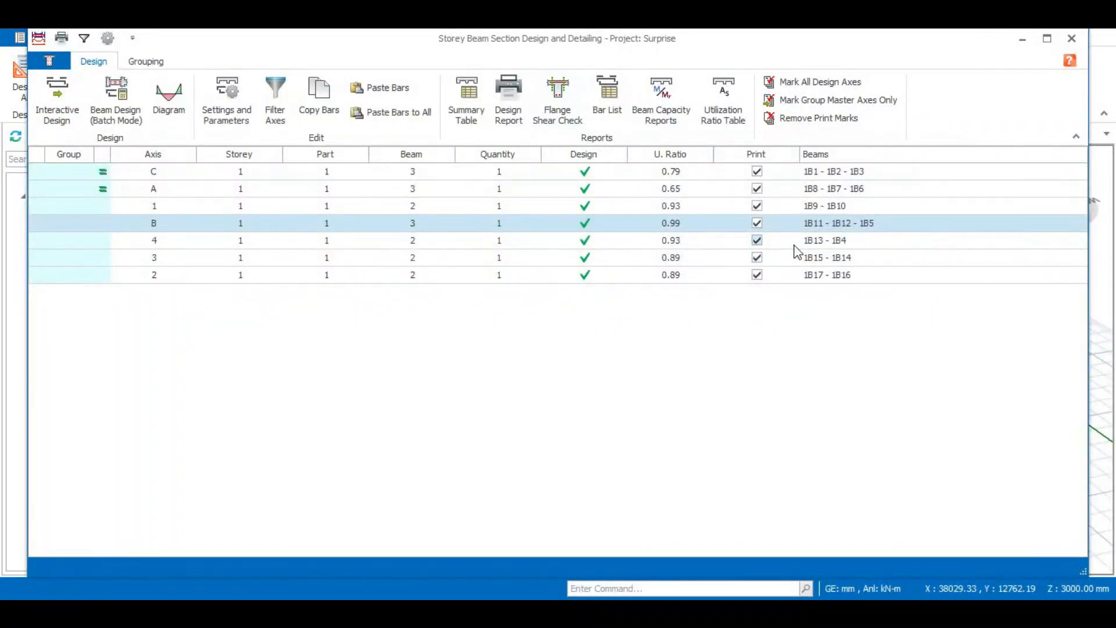
Step: Open the axis 4 beam (1B13 - 1B4) for interactive design and display its detail drawing
left_click(586, 240)
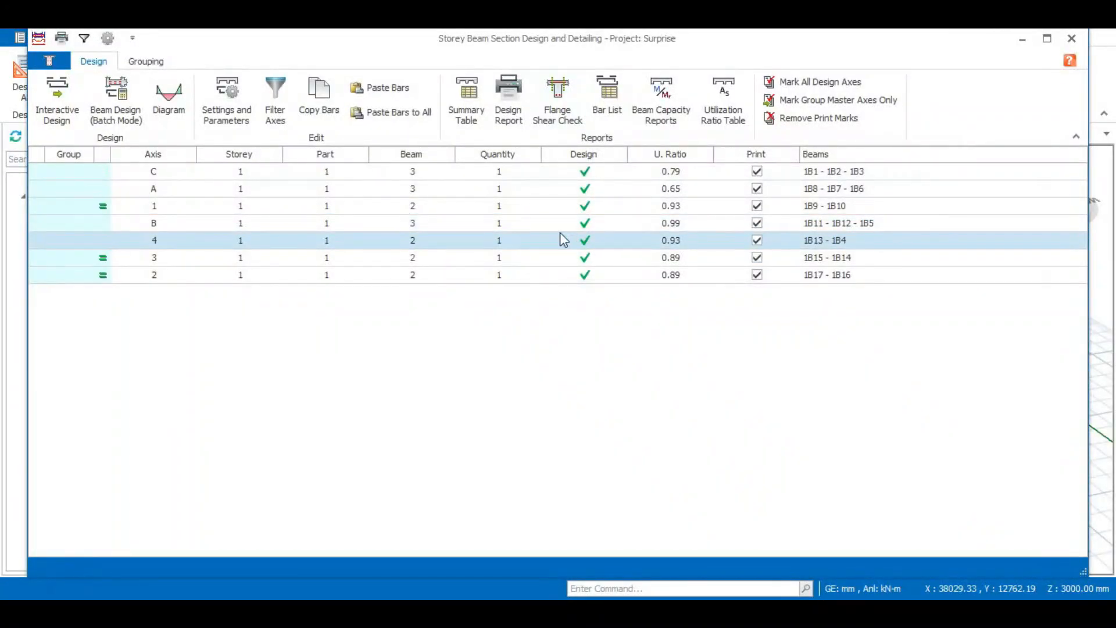
double_click(560, 236)
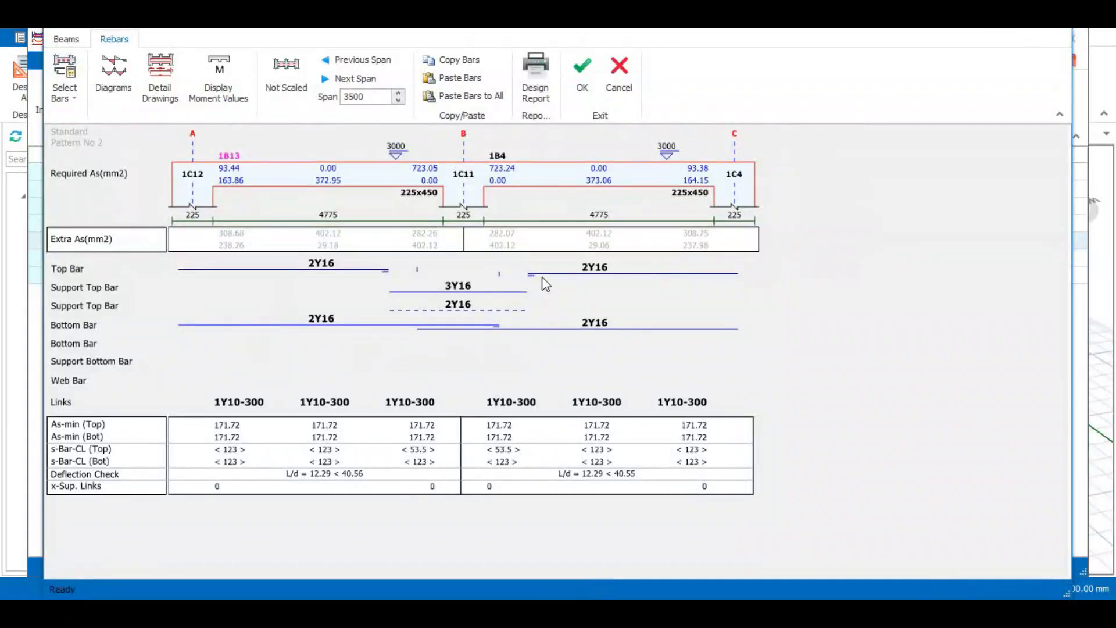
left_click(162, 69)
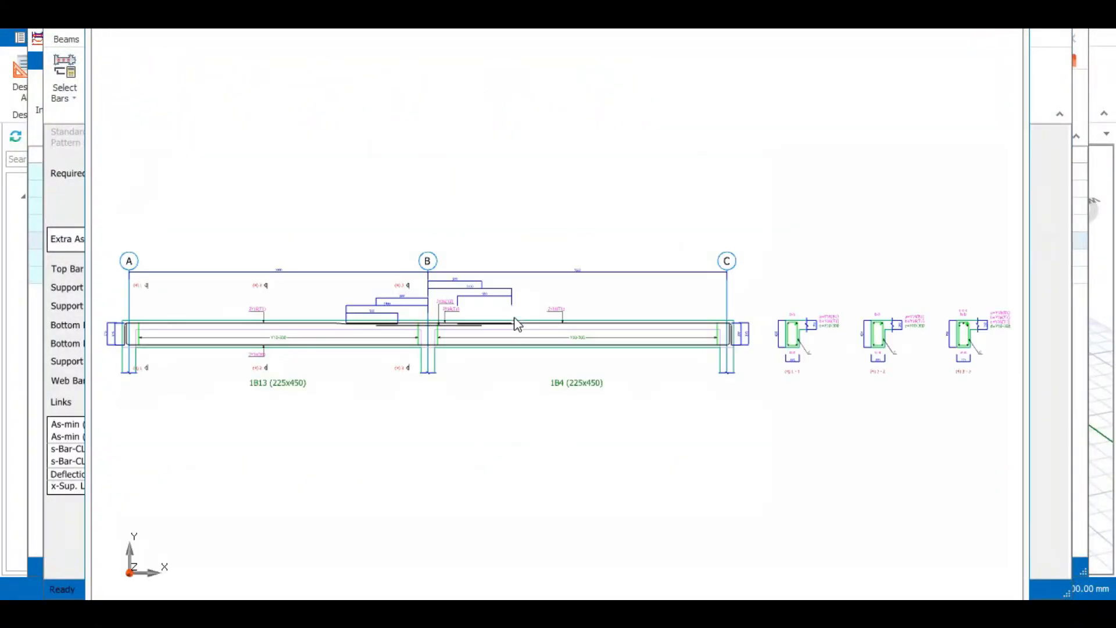
Step: Examine the first- and second-layer top support bars over axis B of the axis 4 beam
scroll(343, 360, "up", 3)
scroll(530, 306, "up", 2)
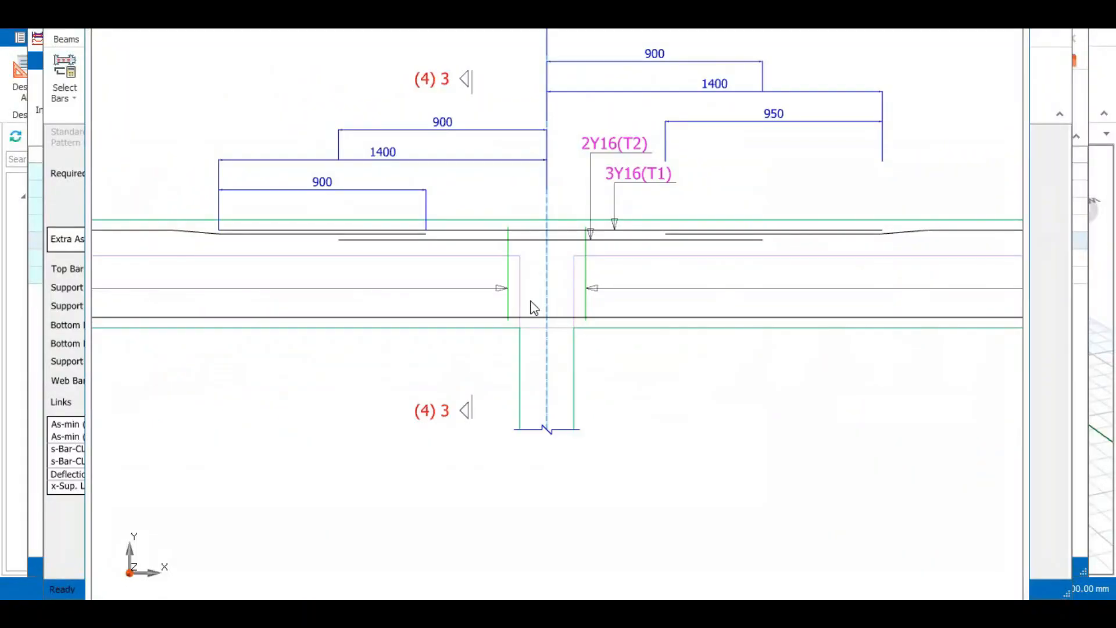
scroll(349, 301, "down", 4)
scroll(233, 319, "down", 2)
Step: Follow the top and bottom bars along 1B13 from the axis A end to the axis B support
scroll(160, 298, "up", 3)
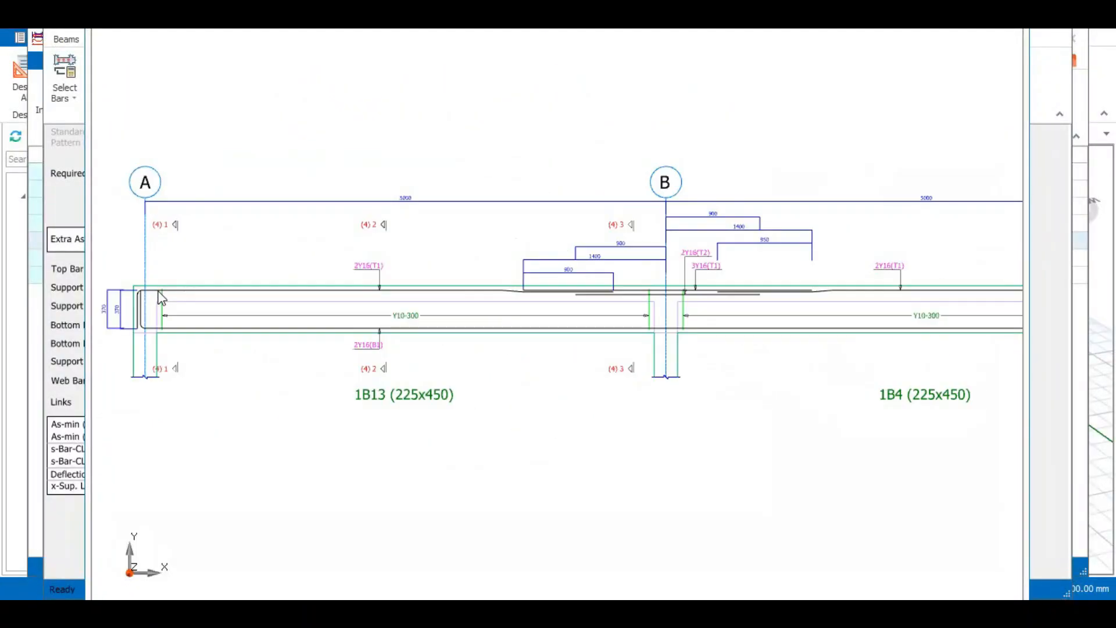
scroll(230, 298, "up", 2)
scroll(364, 294, "down", 1)
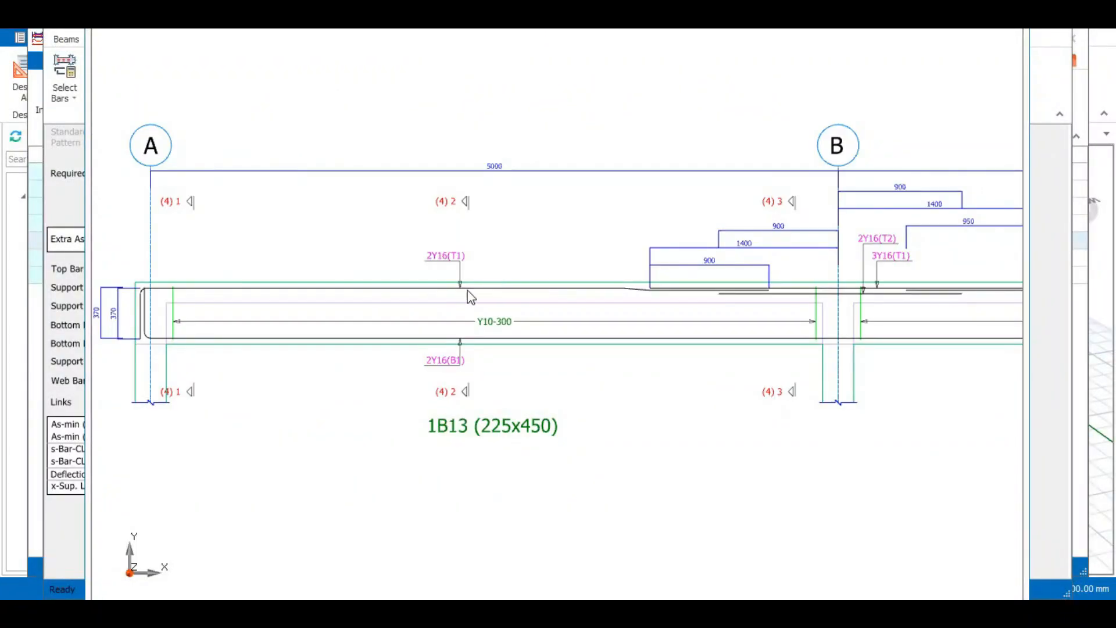
scroll(463, 303, "down", 1)
scroll(698, 310, "up", 2)
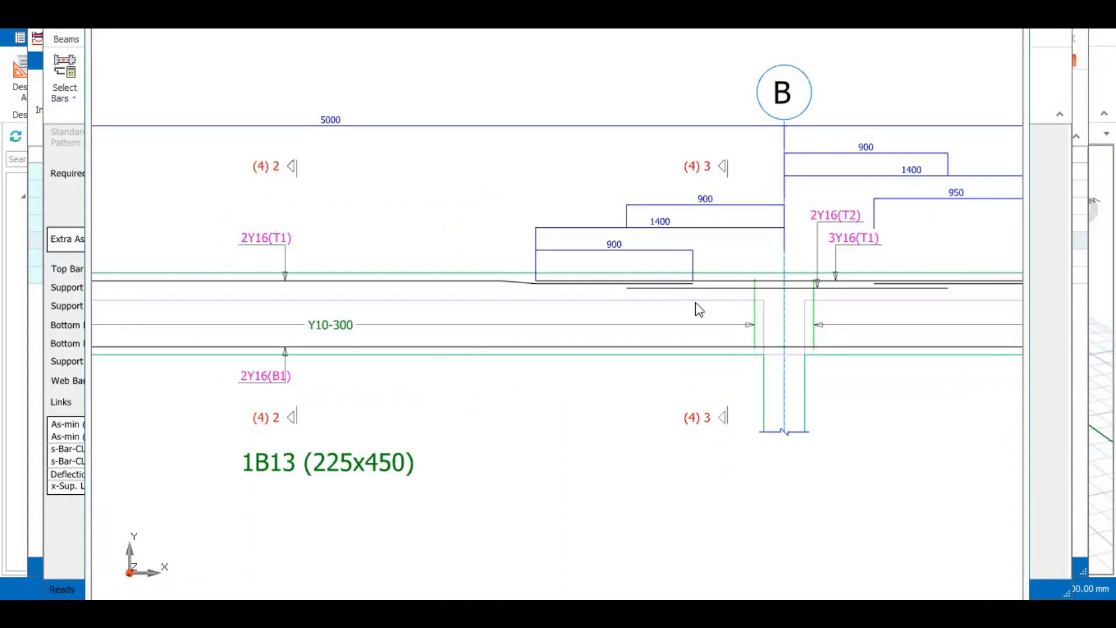
Step: Examine the cranked top bar lap and the support bar extension dimensions at axis B of the axis 4 beam
scroll(719, 278, "up", 3)
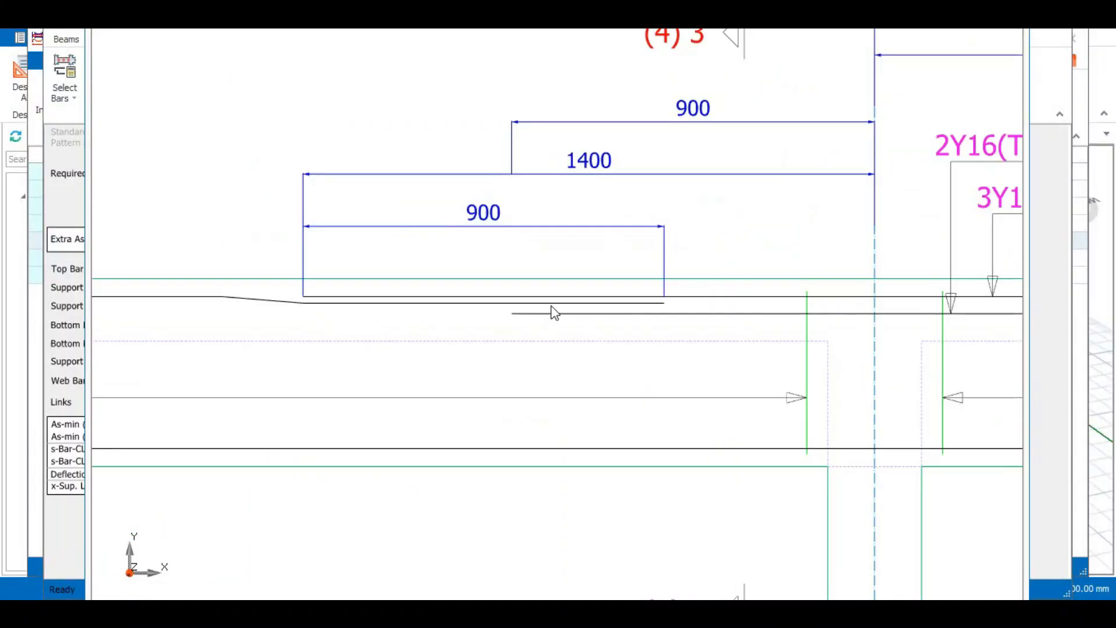
scroll(553, 312, "down", 2)
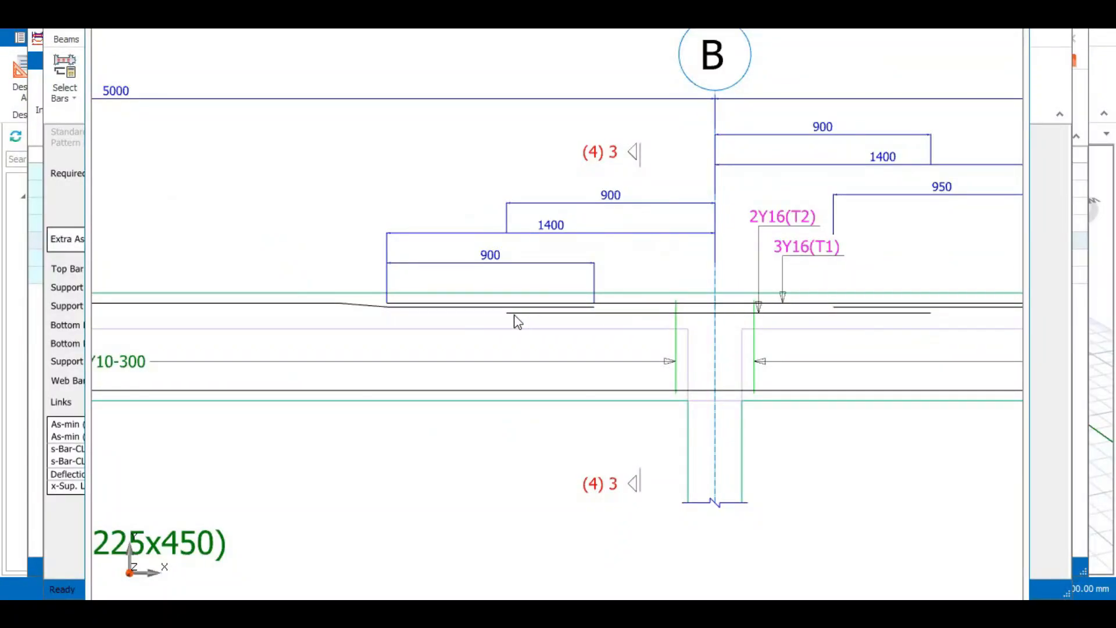
scroll(517, 322, "up", 1)
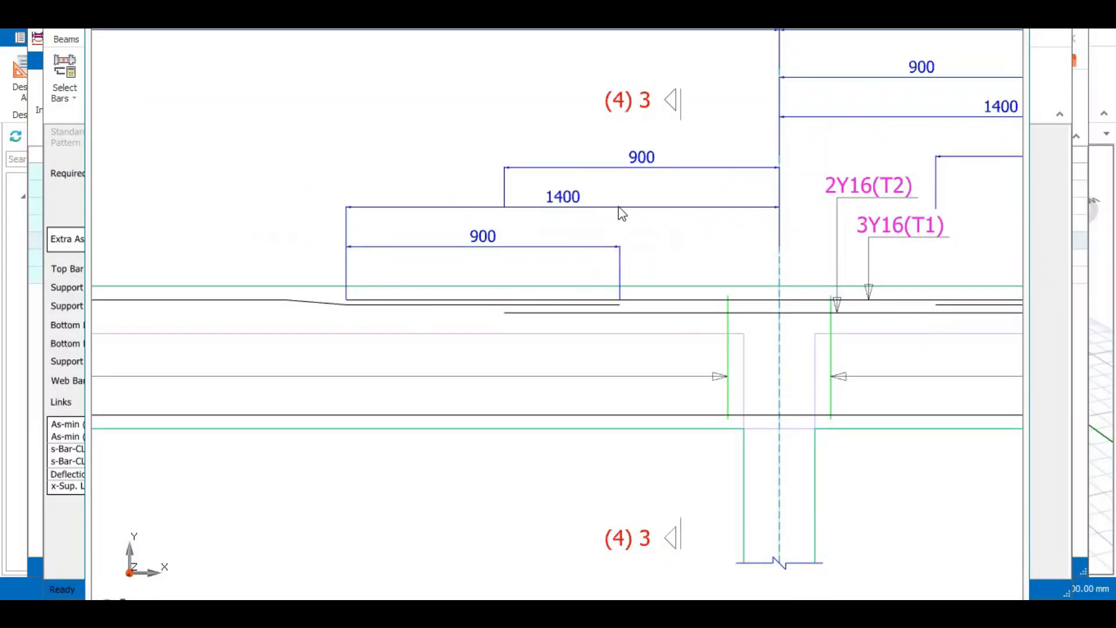
scroll(608, 276, "down", 2)
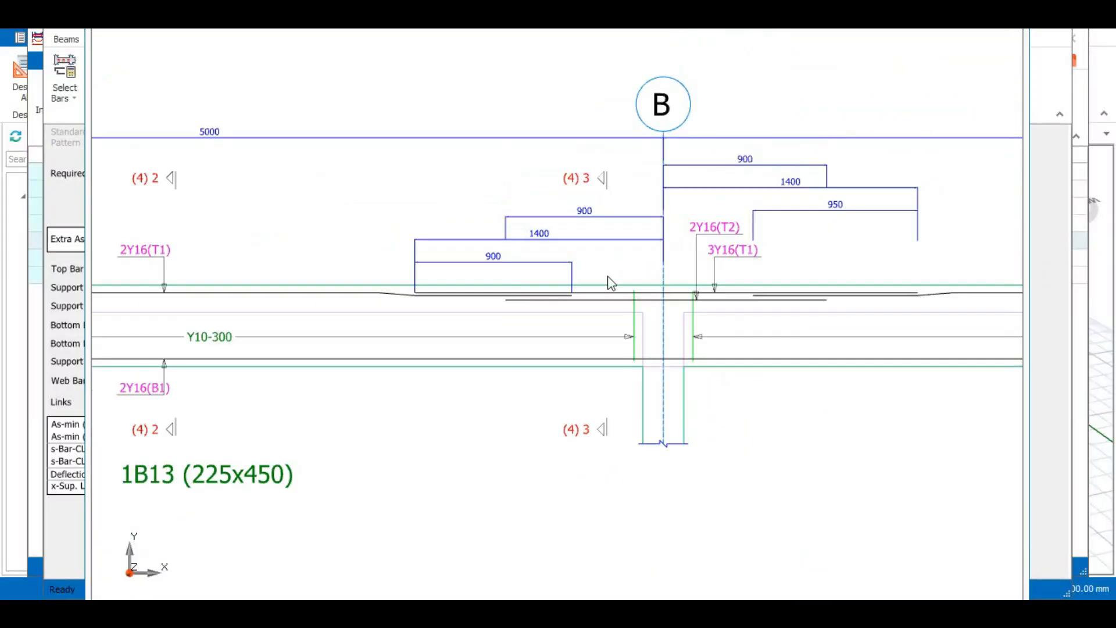
scroll(800, 306, "down", 4)
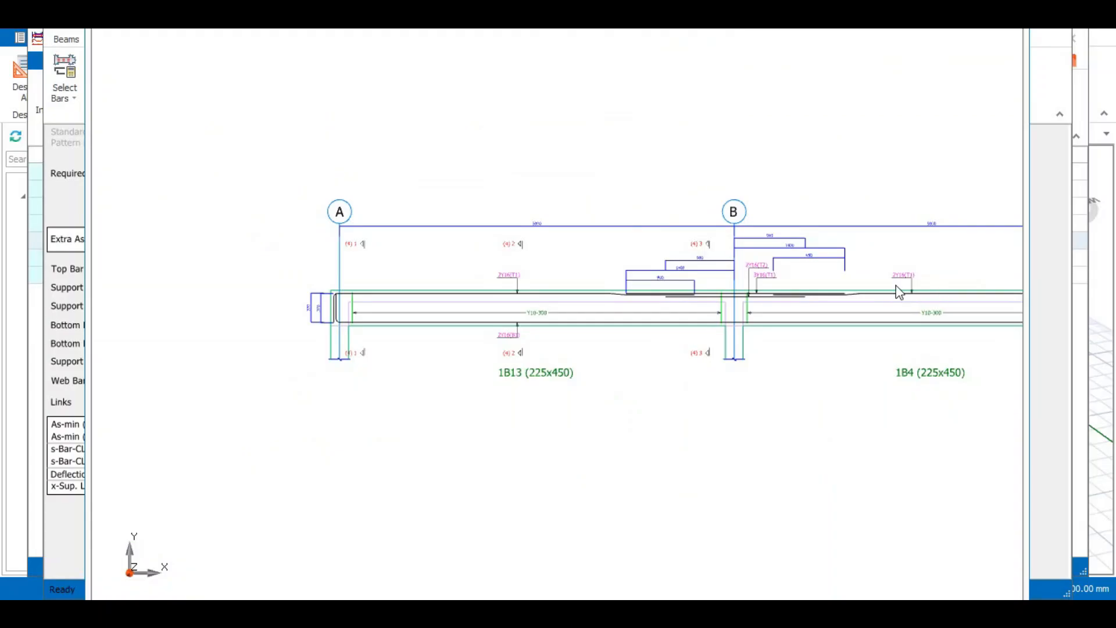
Step: Examine the lap lengths and support bar extensions on both sides of axis B in the axis 4 beam detail
scroll(912, 297, "up", 3)
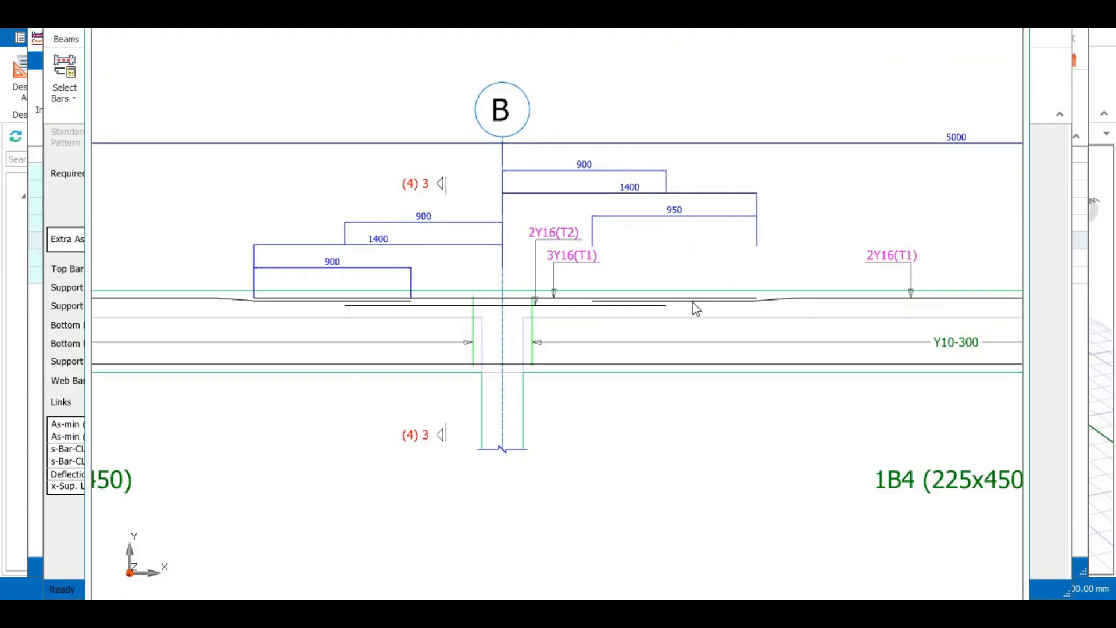
scroll(583, 309, "up", 1)
scroll(360, 314, "down", 2)
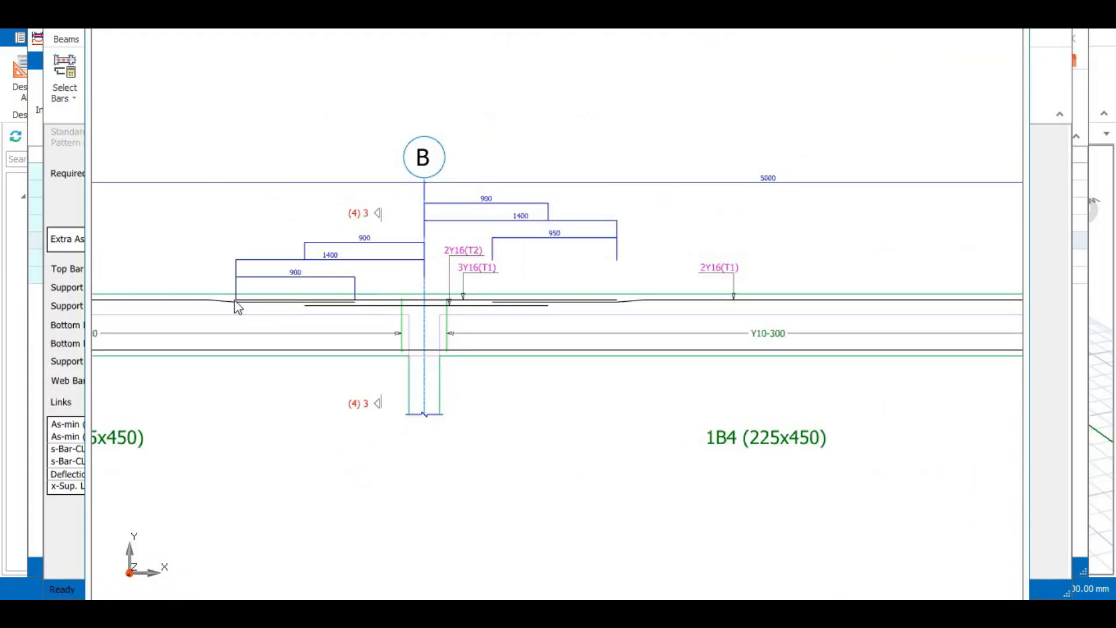
scroll(274, 308, "up", 1)
scroll(436, 296, "up", 1)
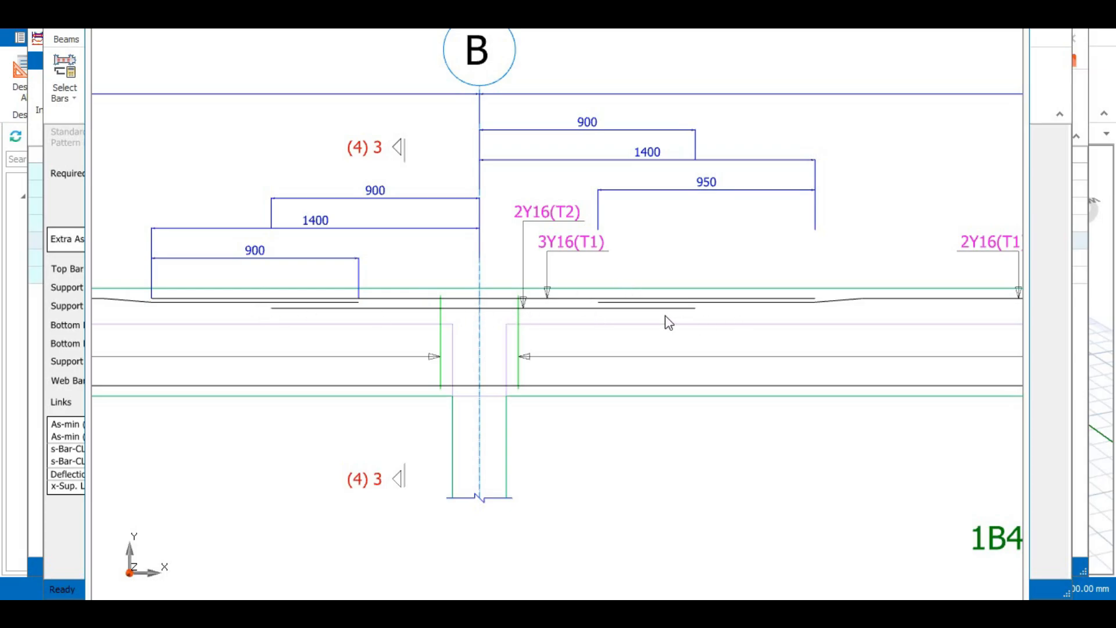
scroll(482, 290, "down", 1)
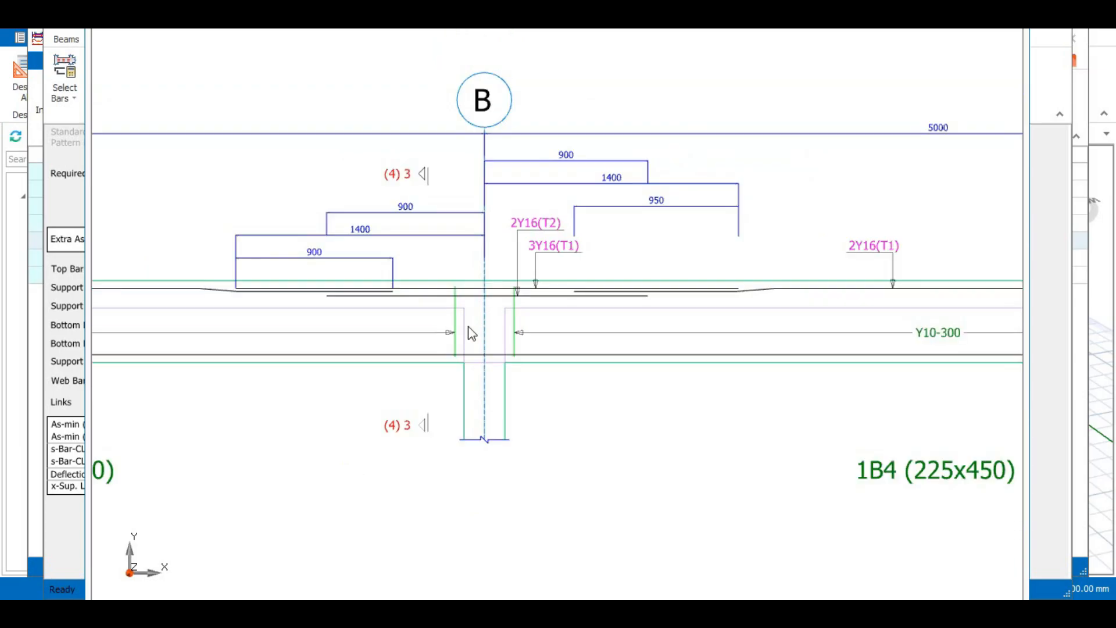
scroll(500, 298, "up", 1)
scroll(433, 303, "down", 1)
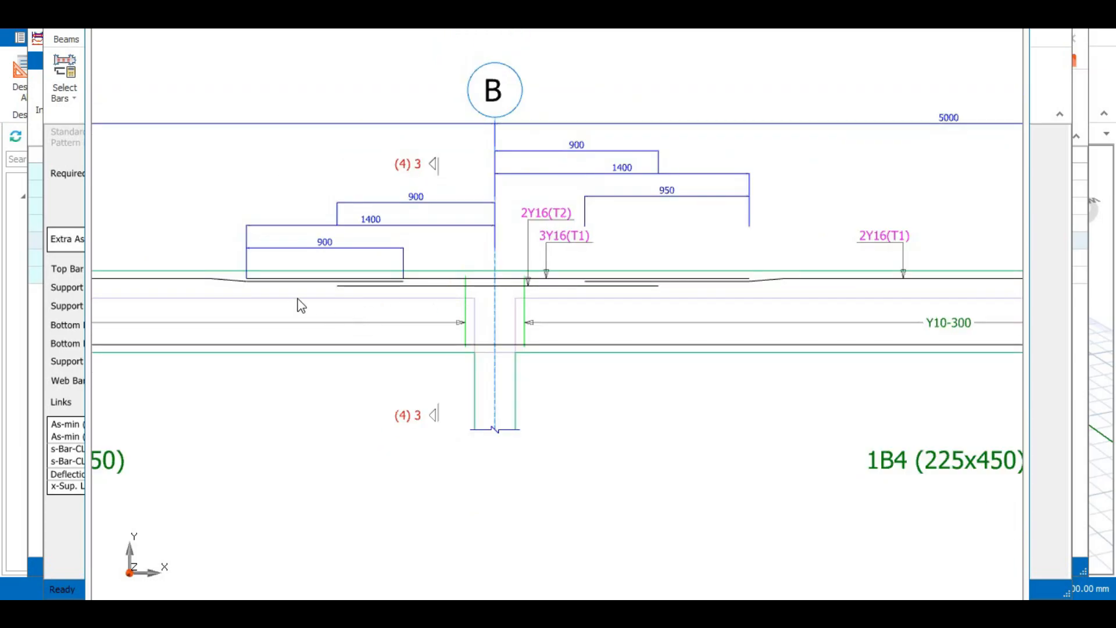
scroll(248, 289, "up", 1)
scroll(487, 282, "down", 1)
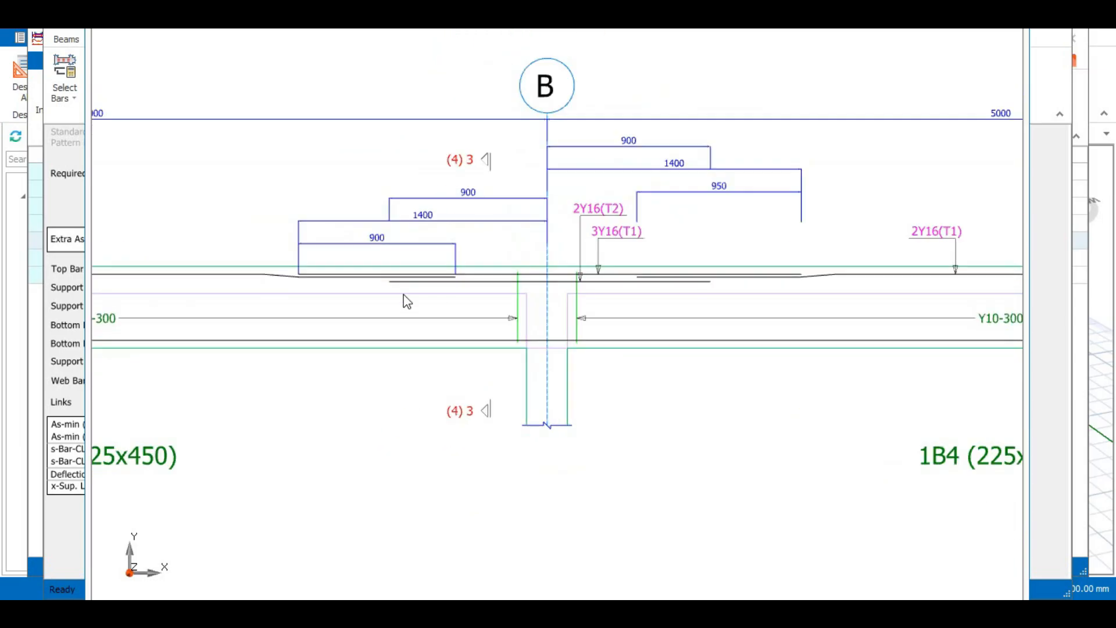
scroll(407, 302, "up", 1)
scroll(427, 282, "down", 2)
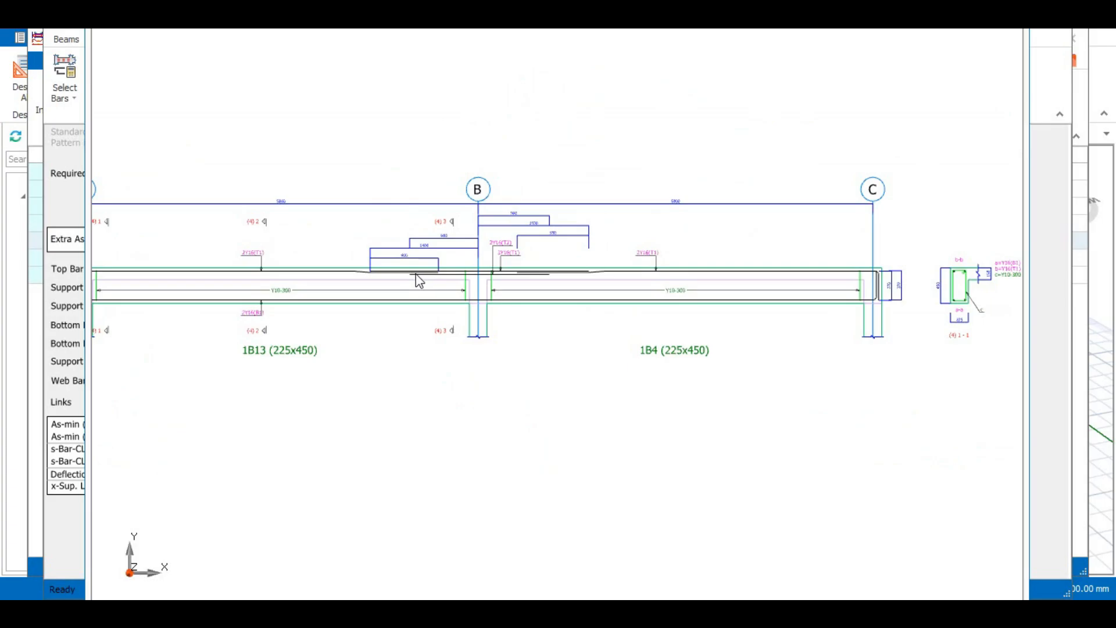
Step: Compare the cranked top bar ends with the first- and second-layer support bars over axis B
scroll(420, 281, "down", 1)
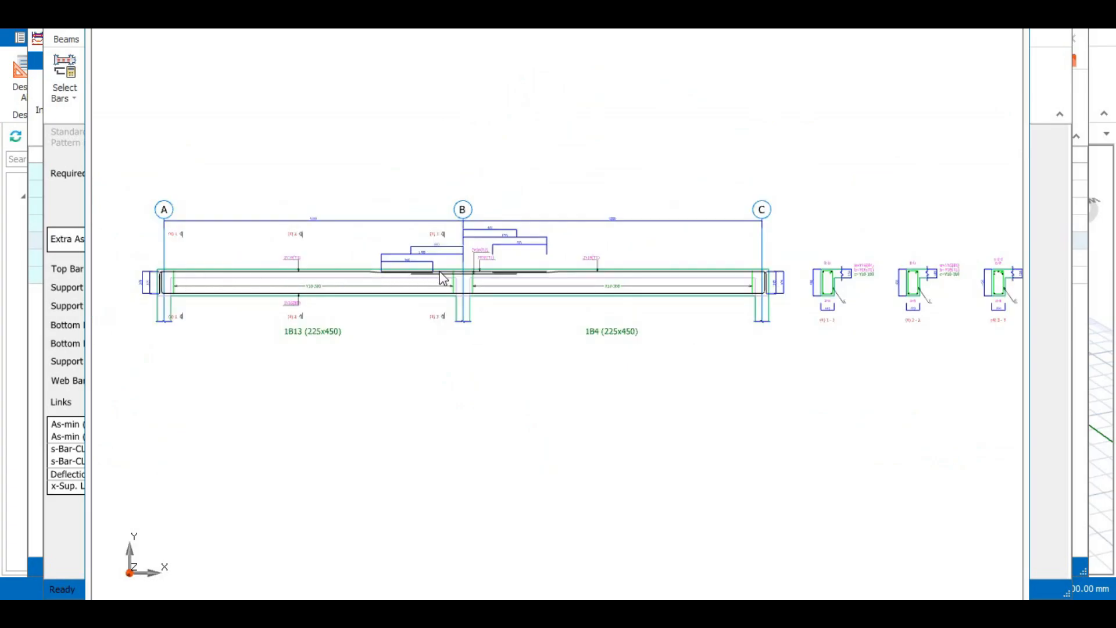
scroll(440, 279, "up", 1)
scroll(677, 277, "up", 2)
scroll(642, 275, "down", 2)
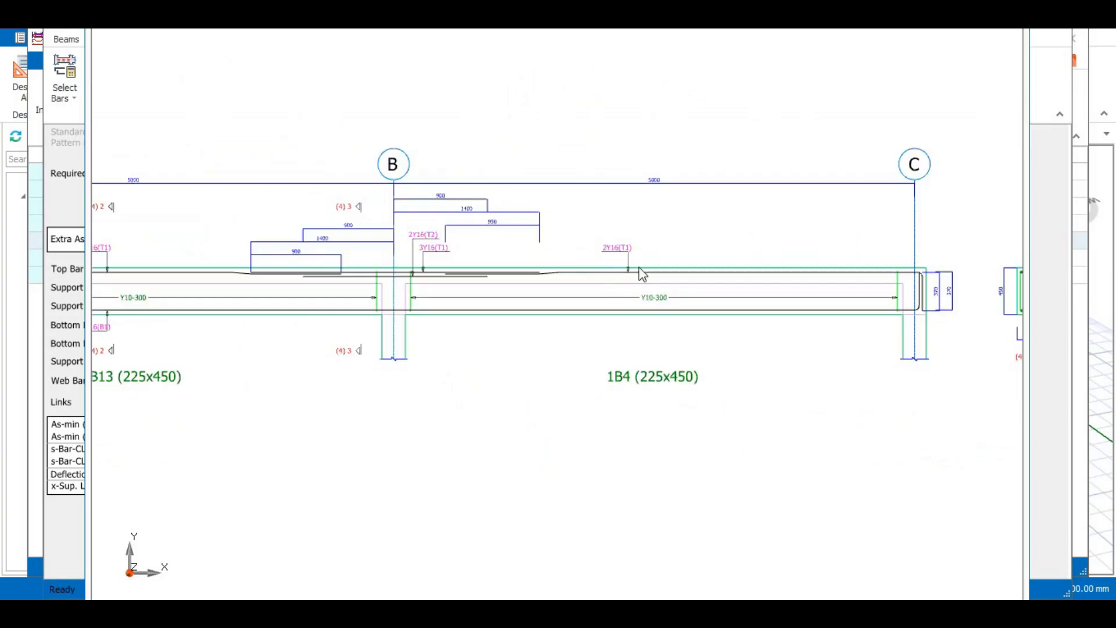
scroll(218, 273, "up", 1)
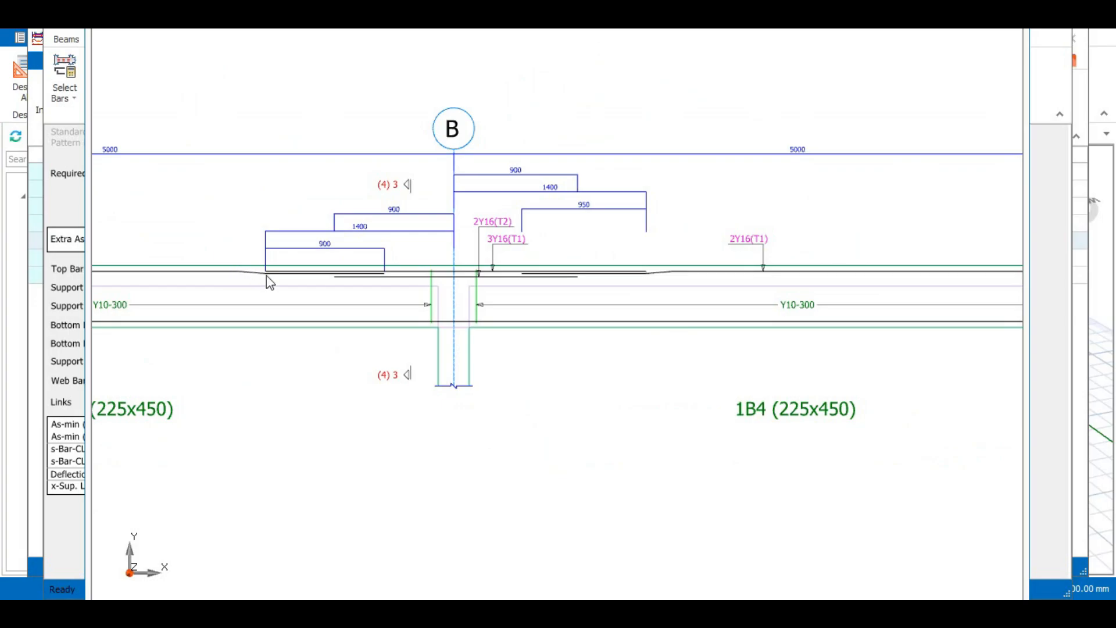
scroll(268, 282, "up", 2)
scroll(295, 280, "down", 3)
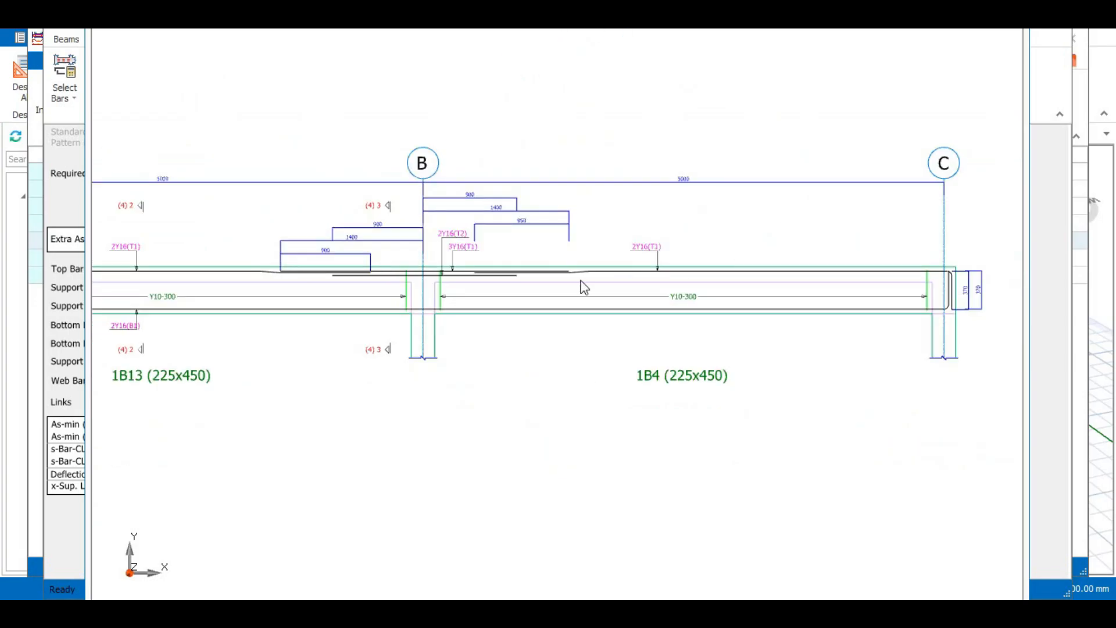
scroll(413, 288, "up", 2)
scroll(389, 285, "up", 1)
scroll(361, 289, "up", 2)
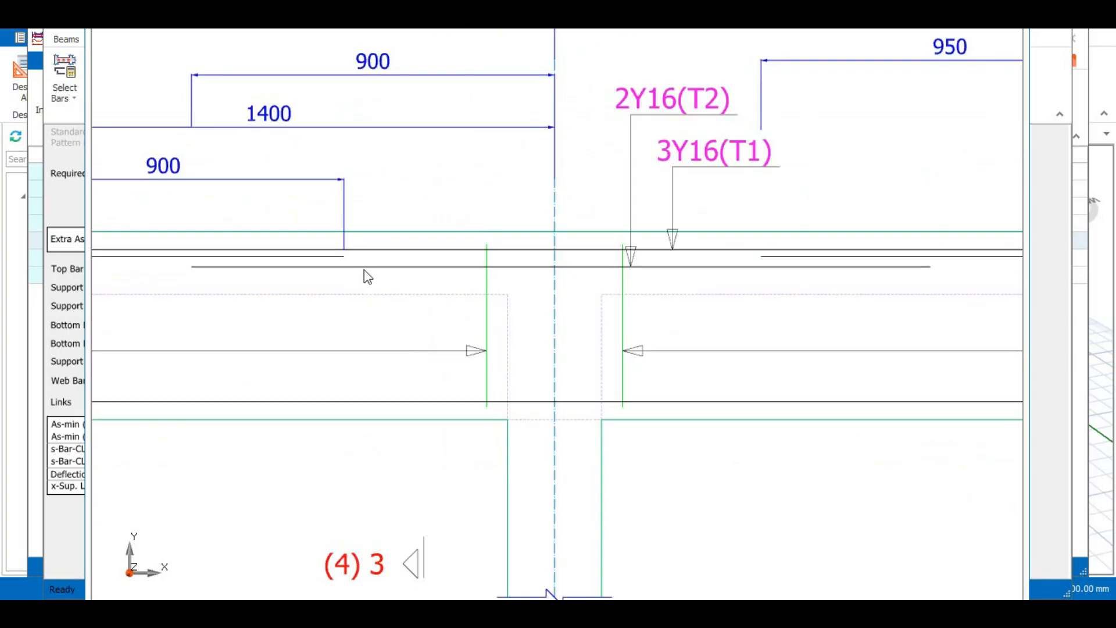
scroll(465, 265, "down", 5)
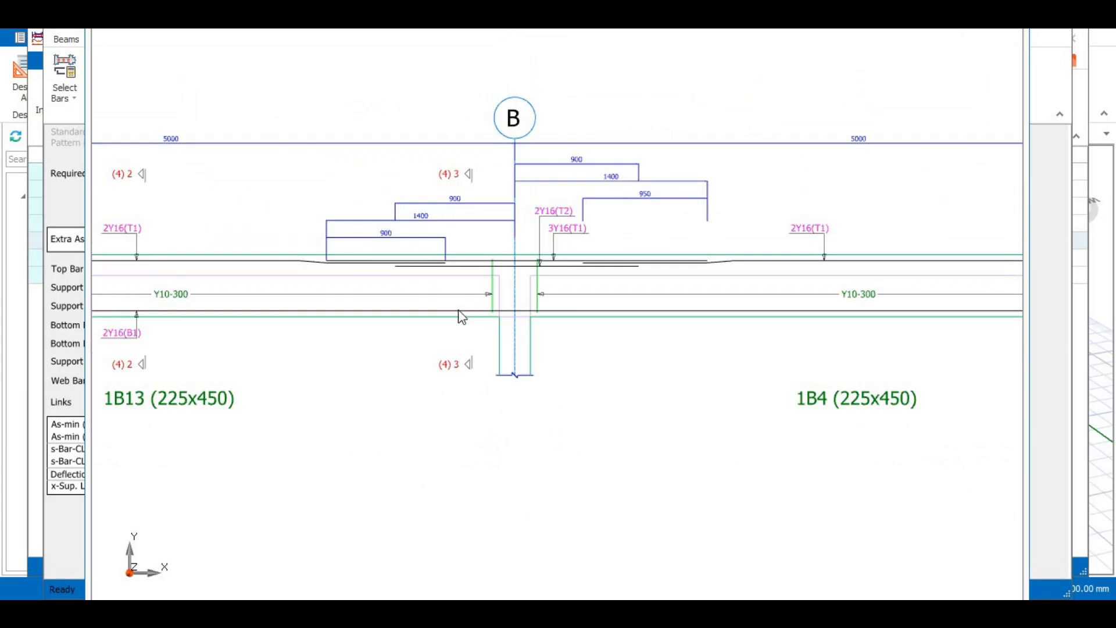
Step: Follow the bottom bars through 1B13 and 1B4, then review the full axis 4 beam elevation
scroll(291, 324, "down", 1)
scroll(236, 336, "up", 2)
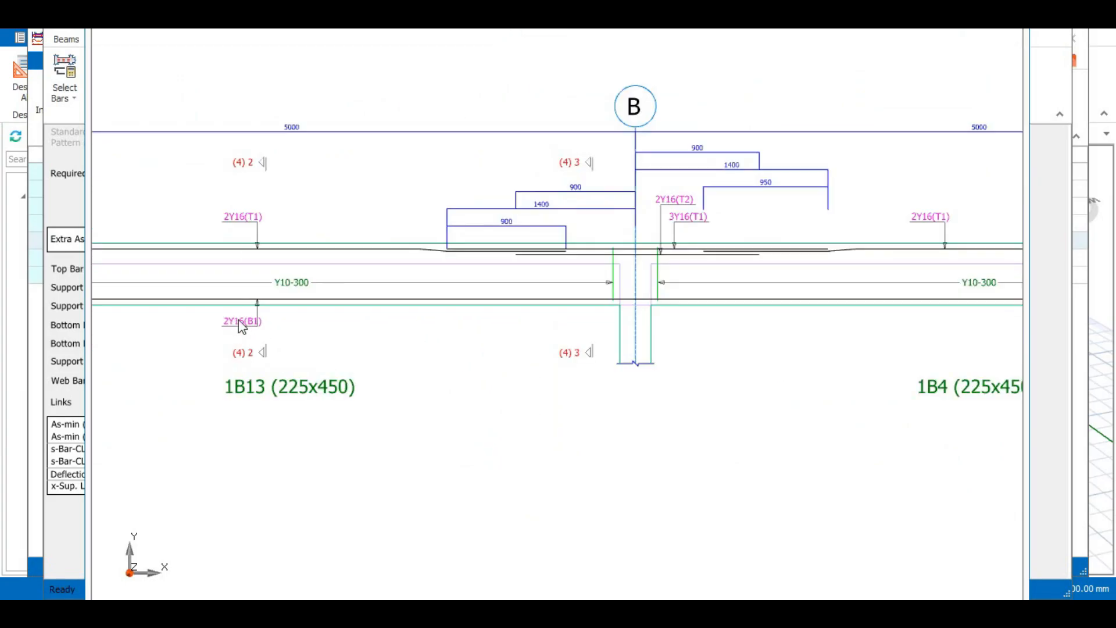
scroll(526, 302, "down", 1)
scroll(237, 315, "down", 1)
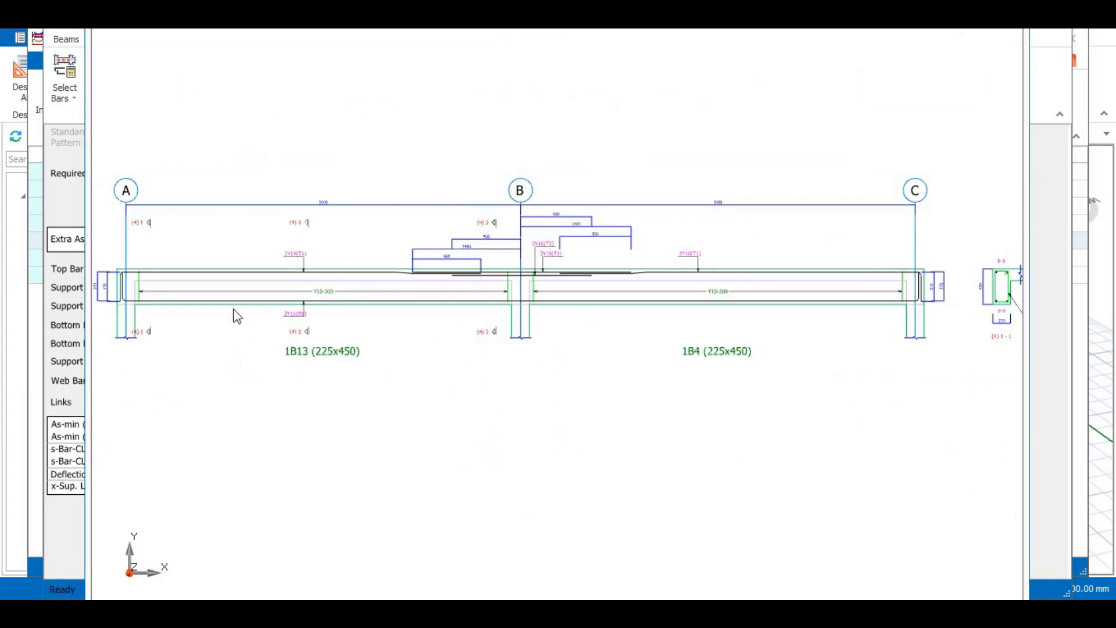
scroll(756, 324, "up", 1)
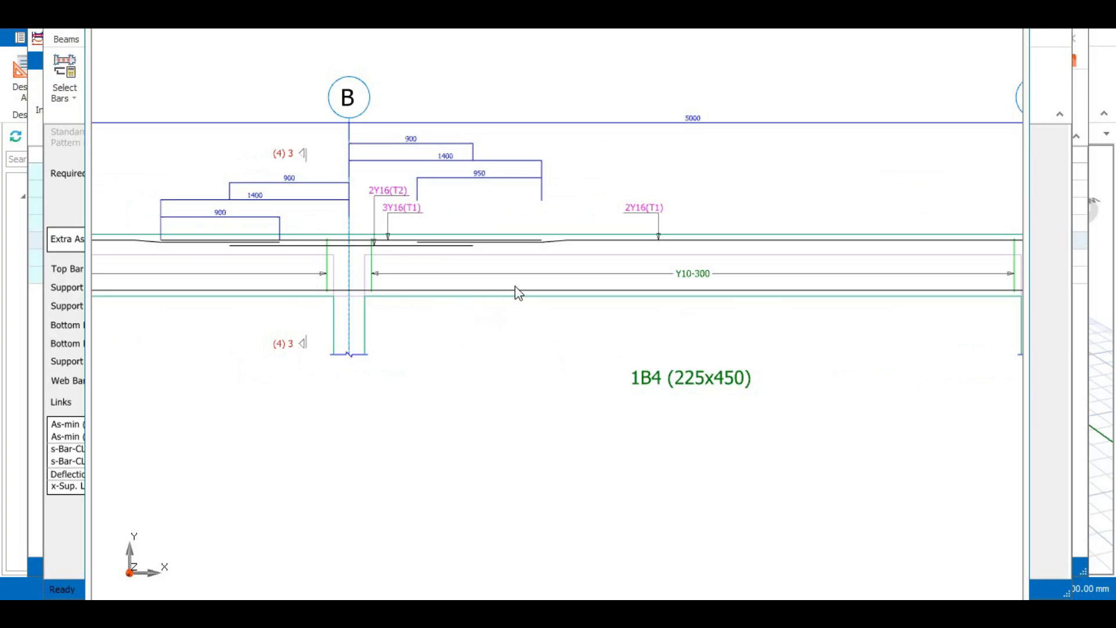
scroll(519, 292, "down", 1)
scroll(494, 292, "down", 1)
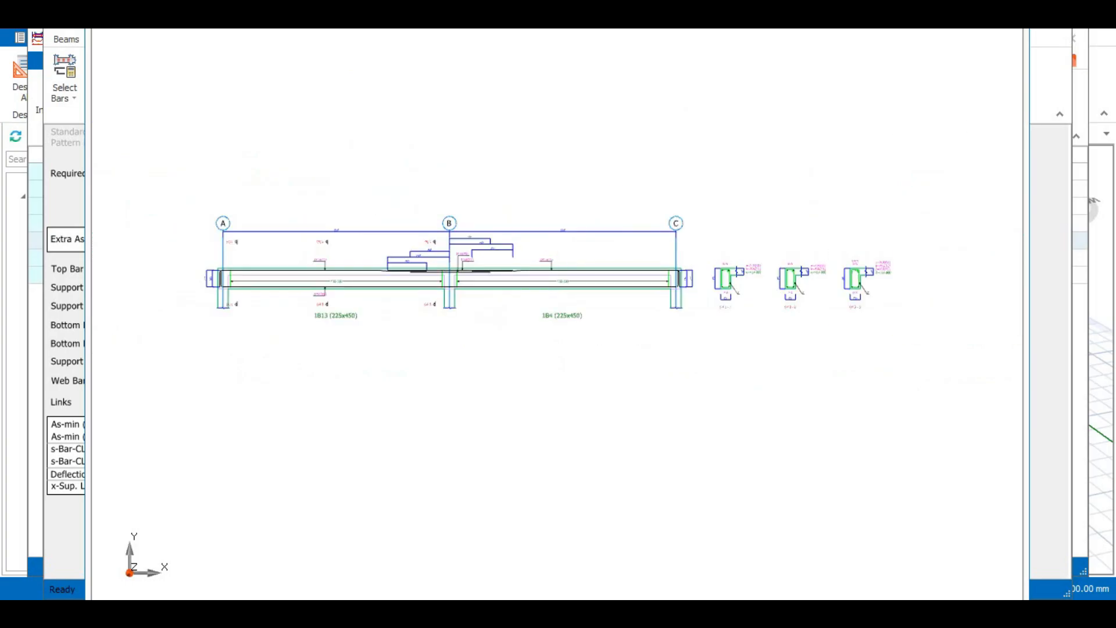
Step: Close the detail drawing and set the 1B13 bottom bar to No Cranking
left_click(1014, 15)
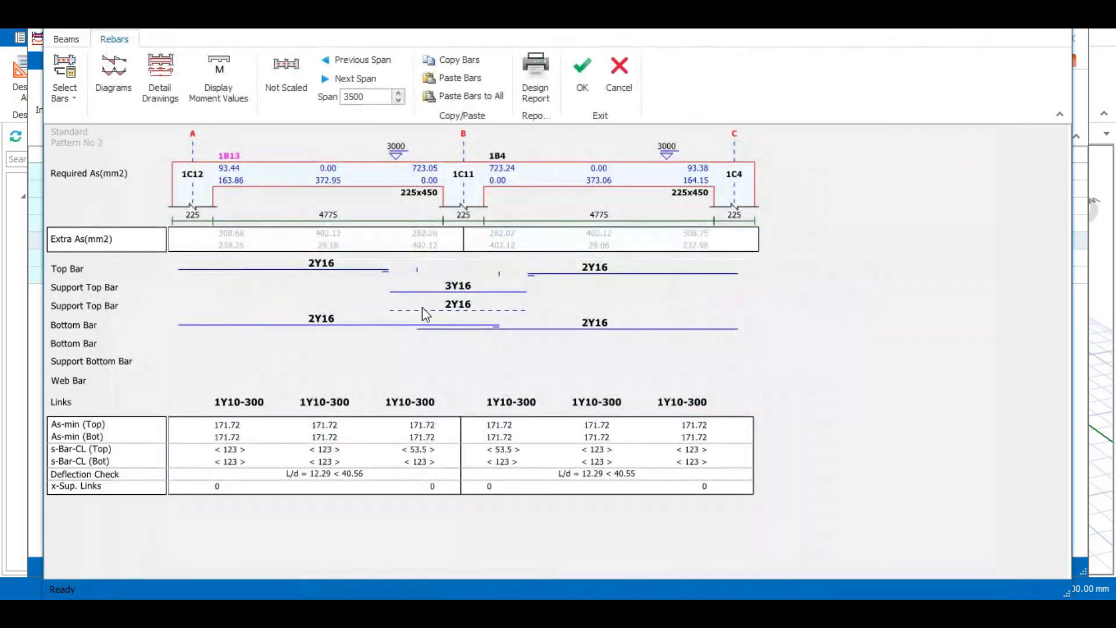
left_click(321, 320)
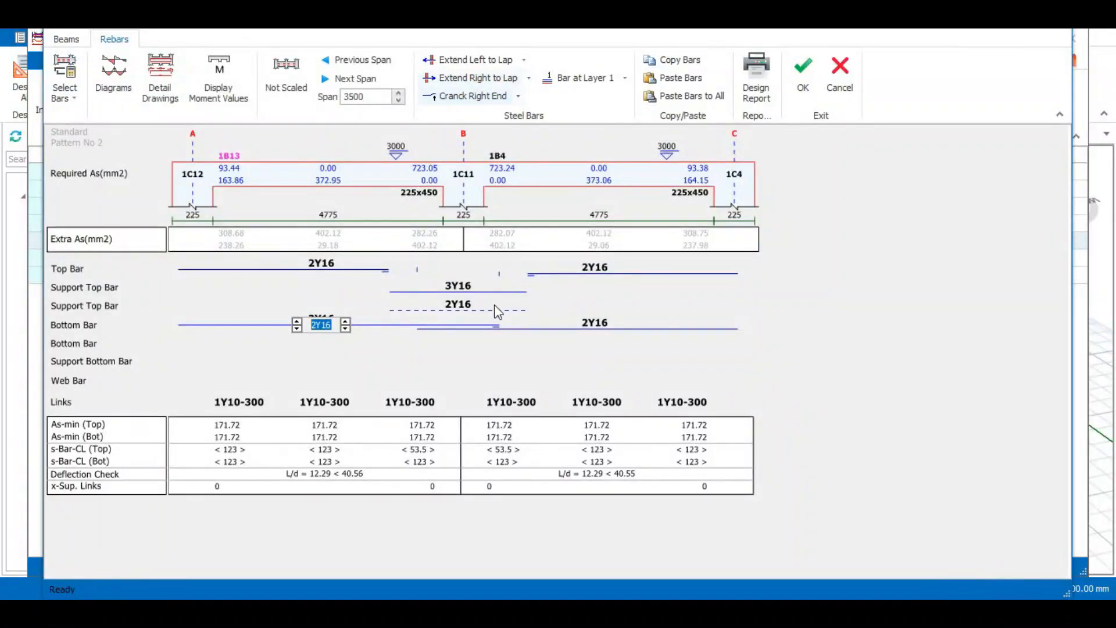
left_click(518, 96)
left_click(448, 155)
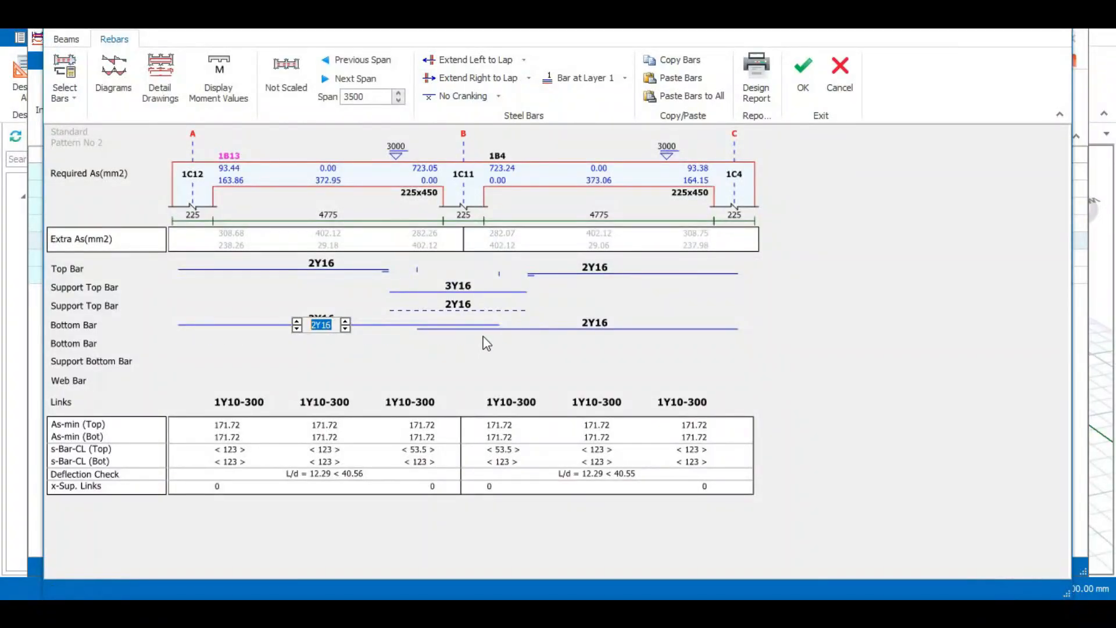
Step: Set the 1B13 top bar to No Cranking and Extend Right to Lap across axis B
left_click(316, 264)
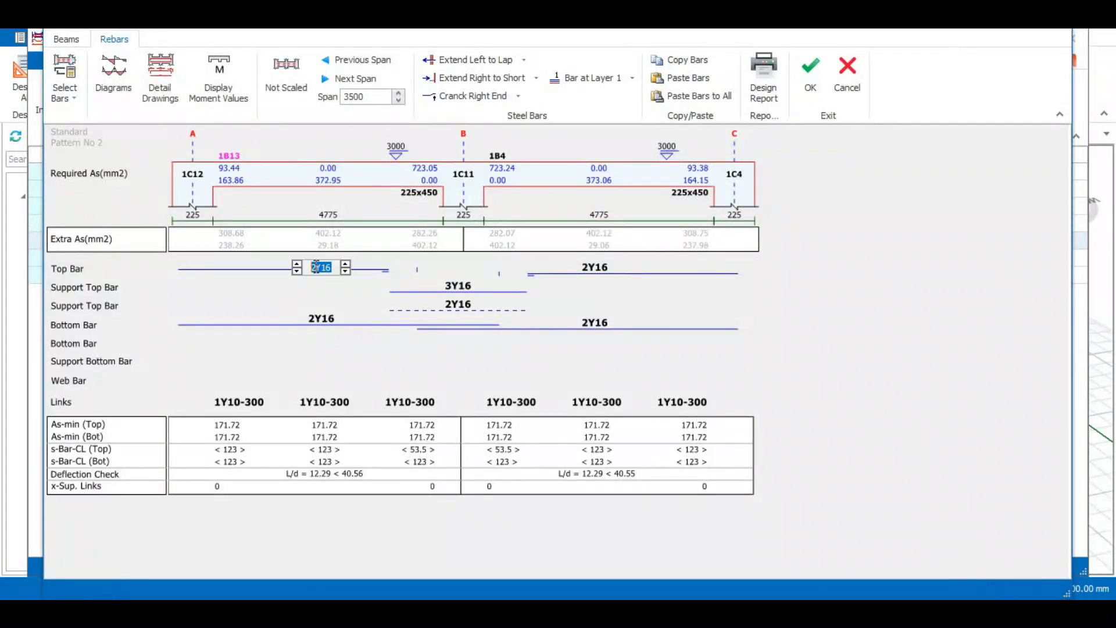
left_click(511, 95)
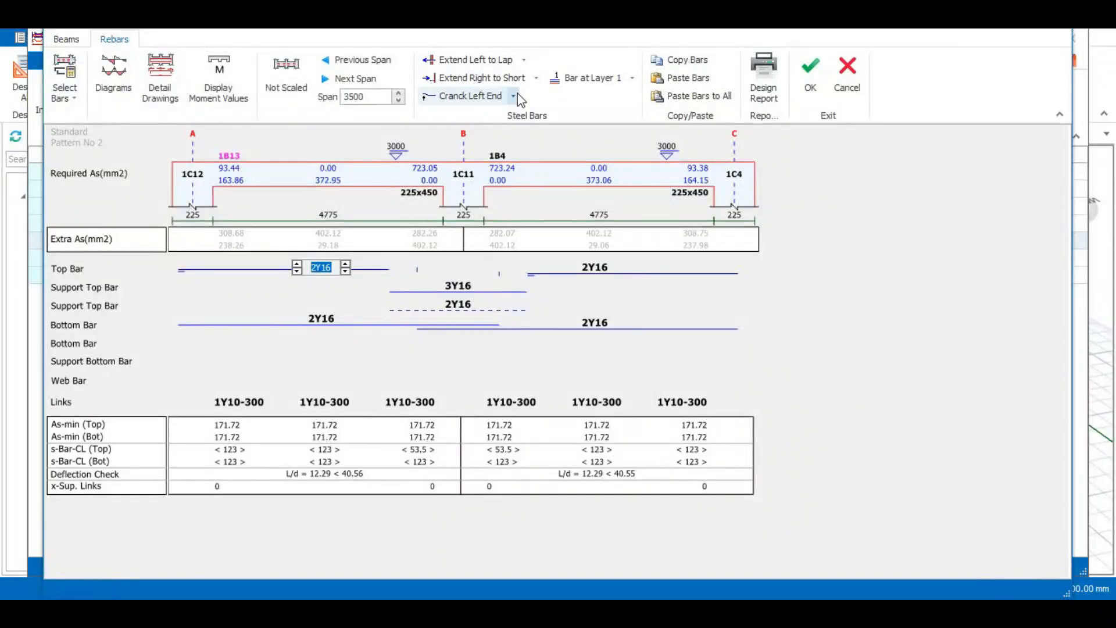
left_click(514, 96)
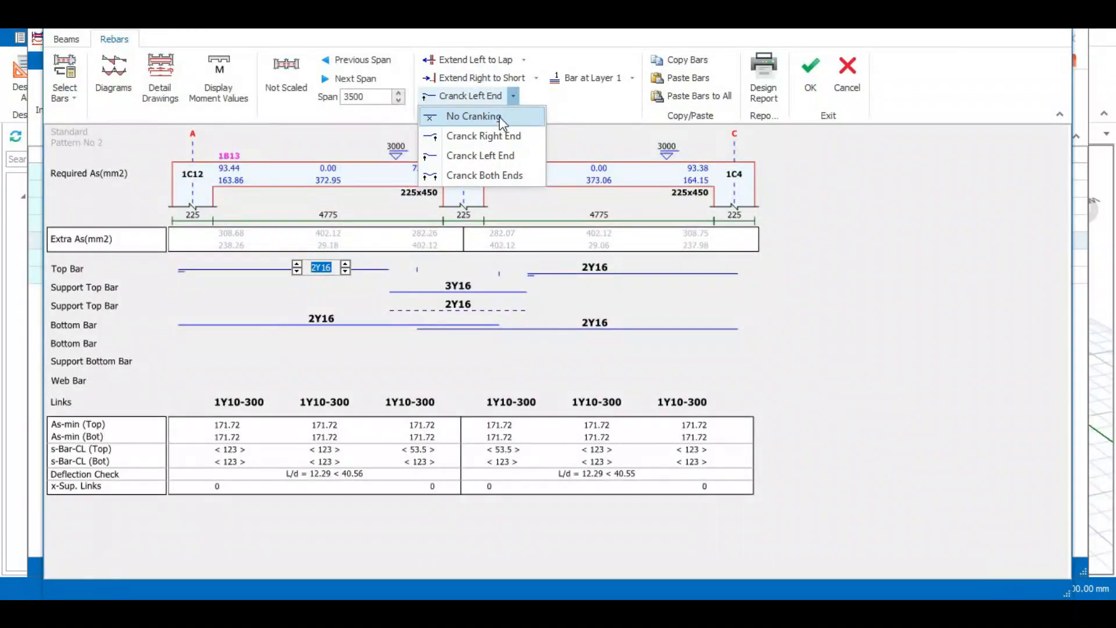
left_click(469, 117)
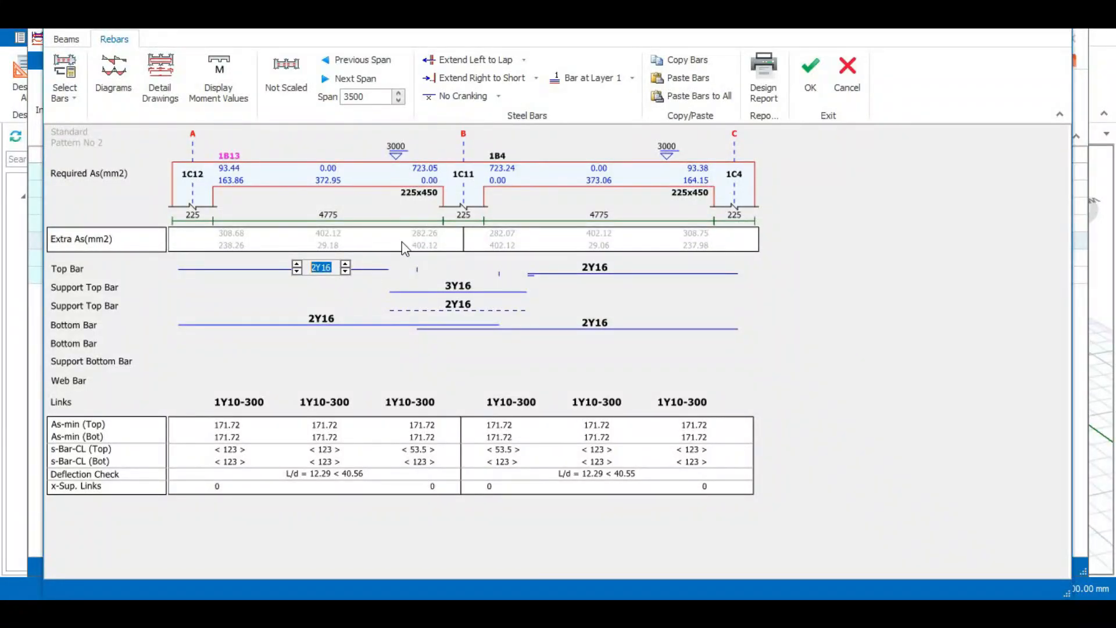
left_click(536, 78)
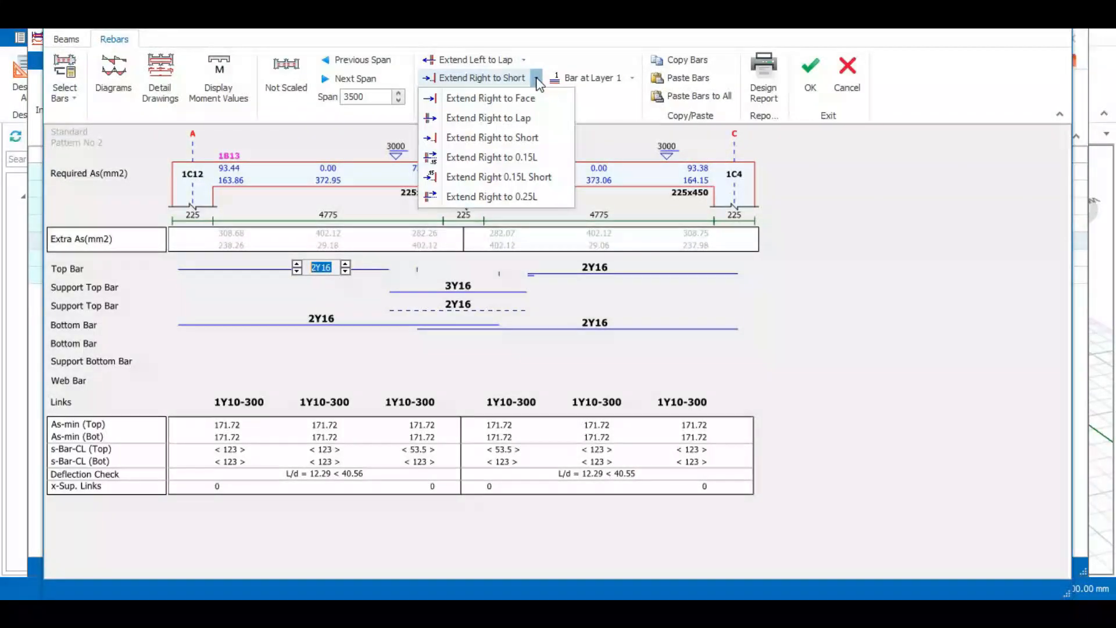
left_click(521, 119)
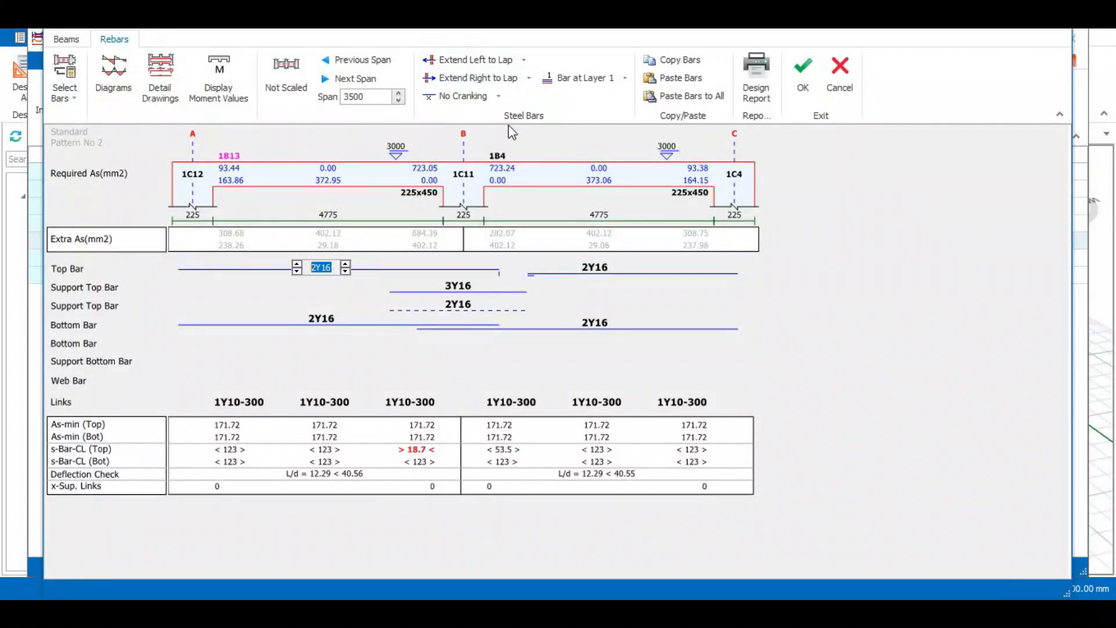
Step: Set the 1B4 top bar to lap at both ends with No Cranking
left_click(588, 269)
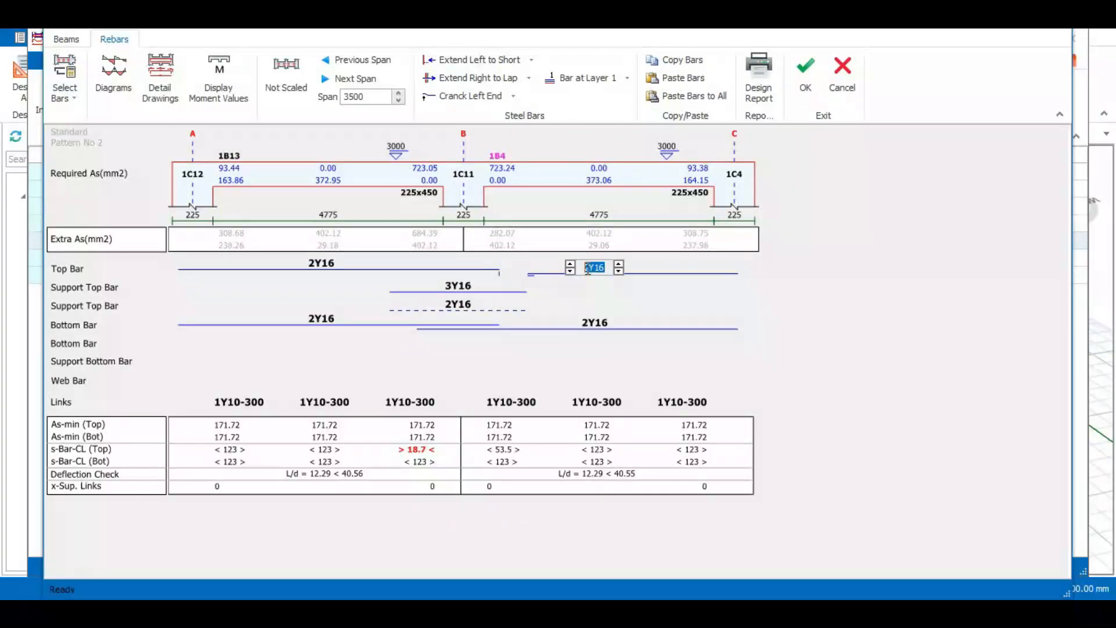
left_click(530, 79)
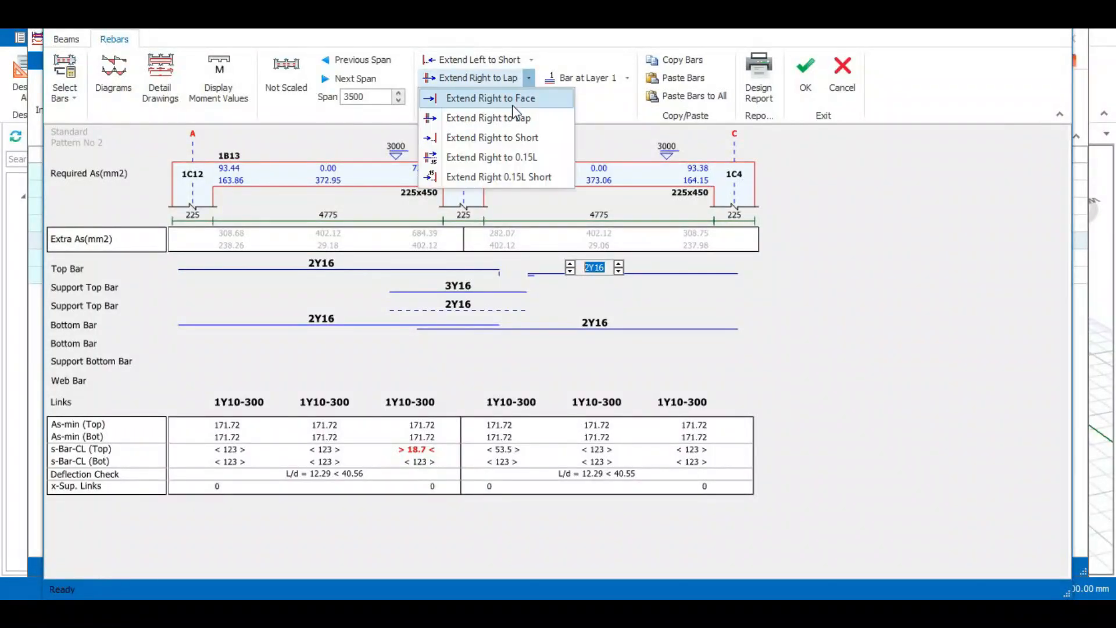
left_click(508, 119)
left_click(530, 60)
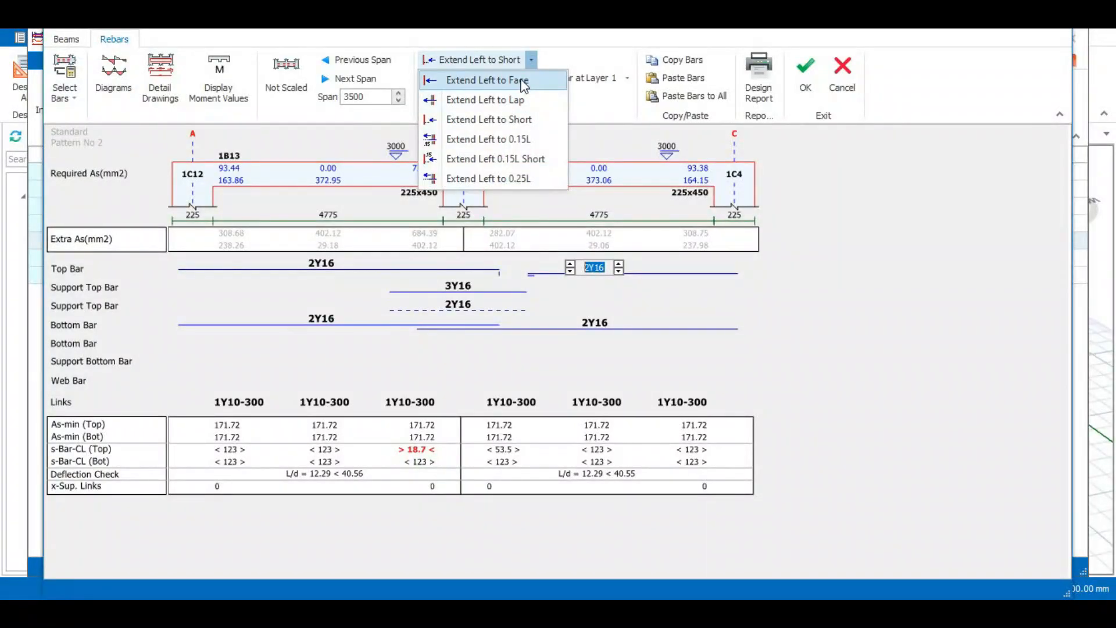
left_click(514, 99)
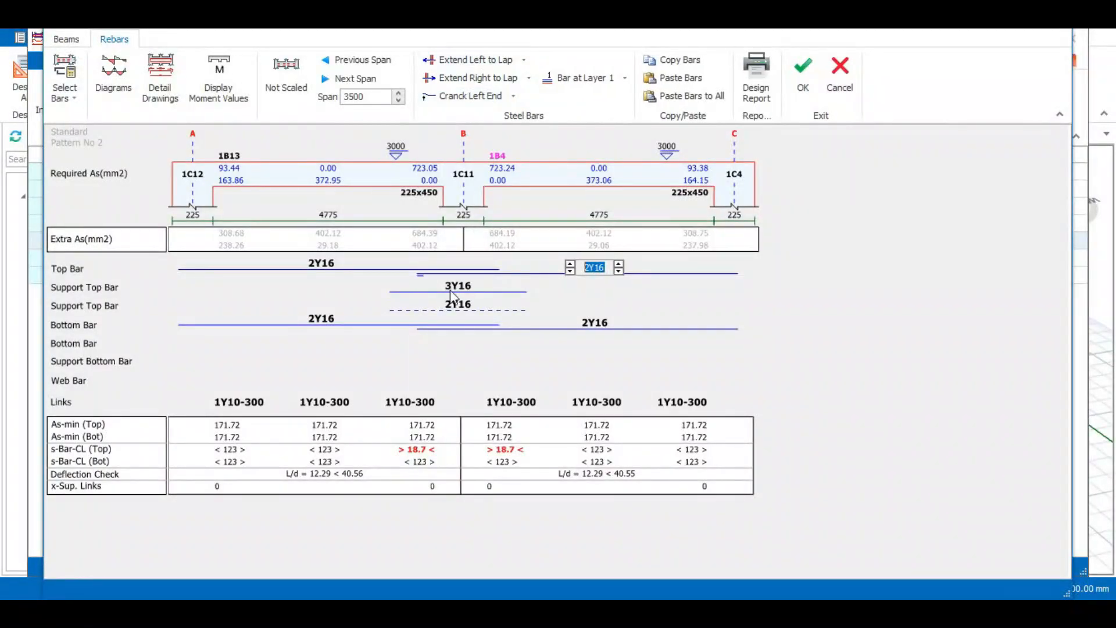
left_click(513, 95)
left_click(473, 114)
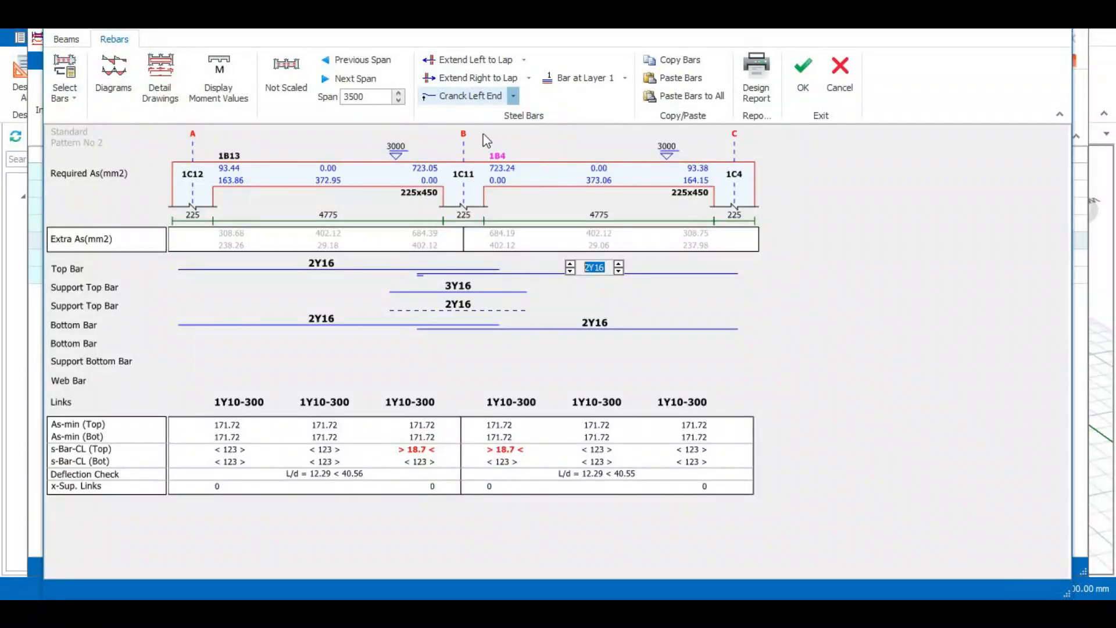
Step: Remove the second-layer support top bars over axis B and set the first-layer support top bars to 2Y16
left_click(455, 307)
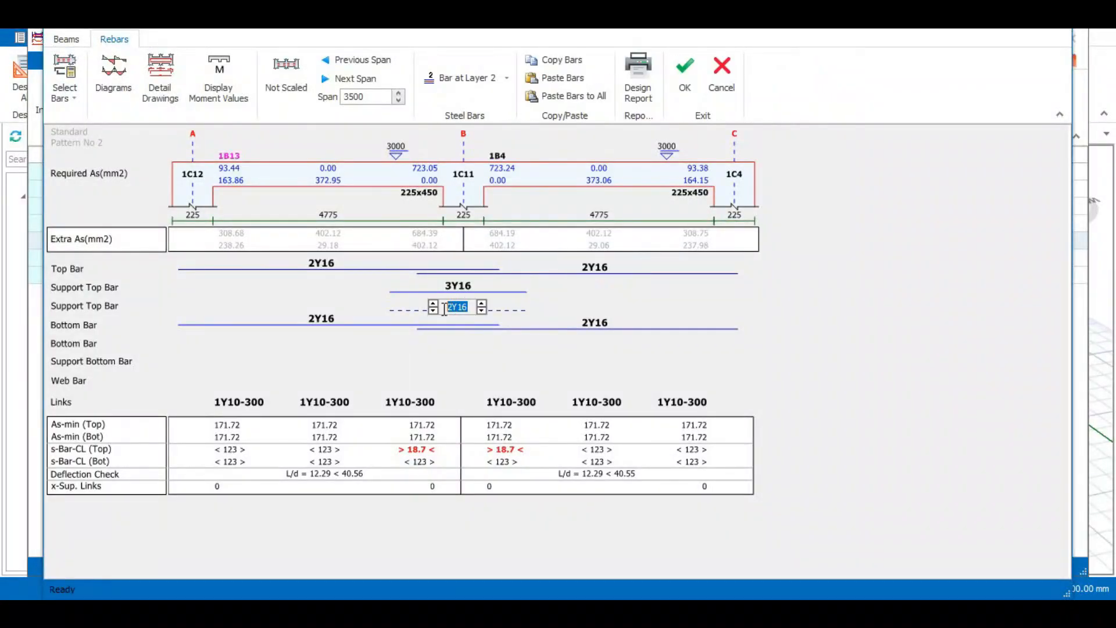
left_click(434, 309)
left_click(457, 287)
left_click(432, 292)
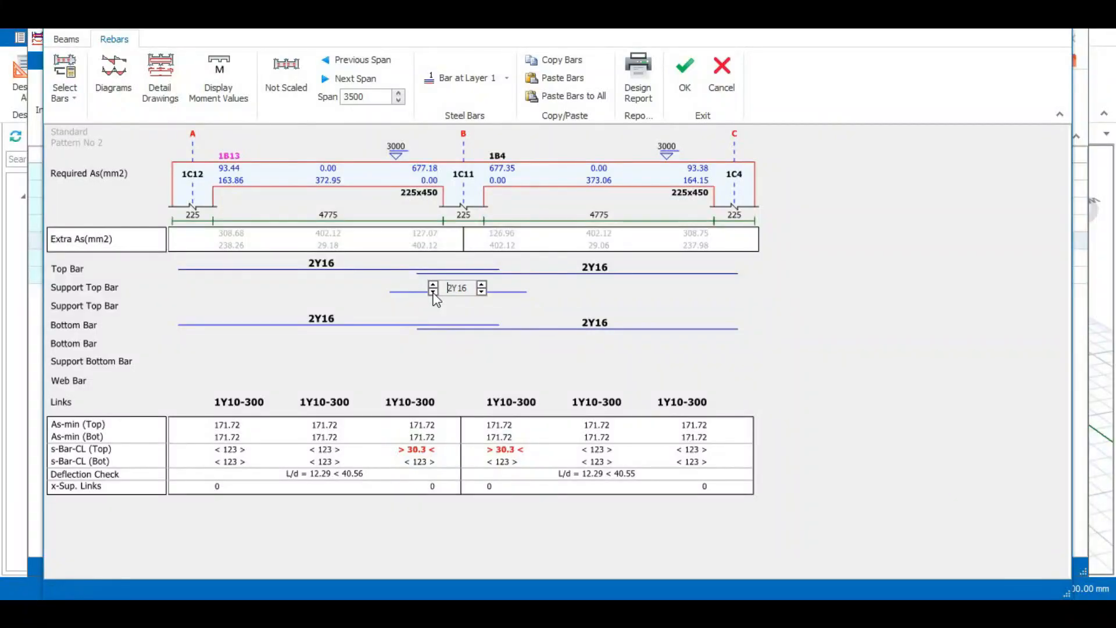
left_click(576, 297)
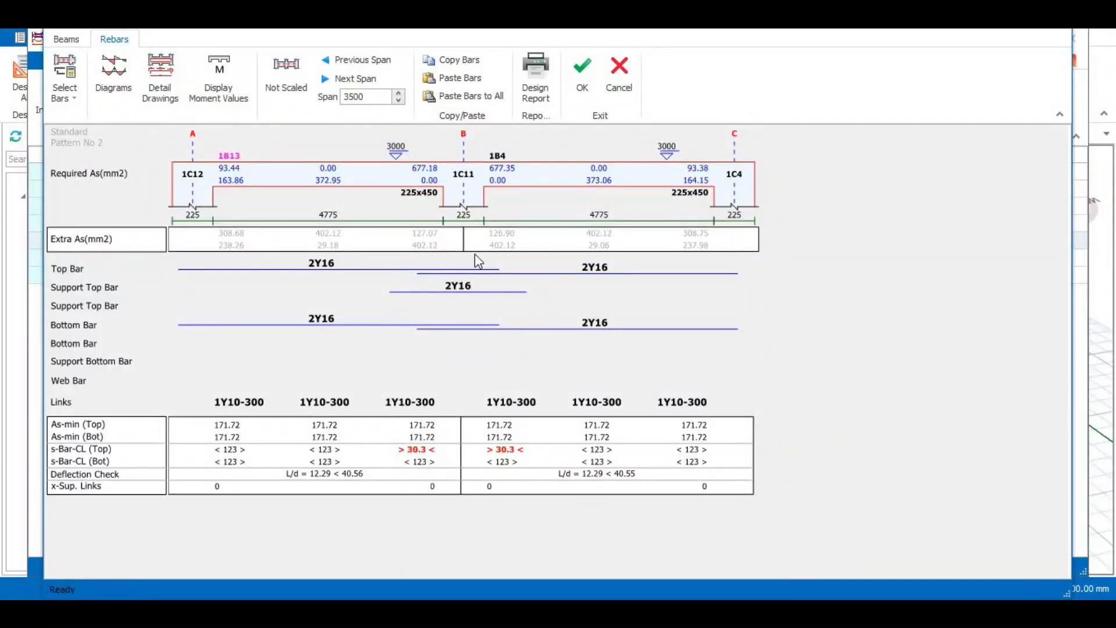
Step: Move the 2Y16 support top bars over axis B to Bar at Layer 2
left_click(458, 293)
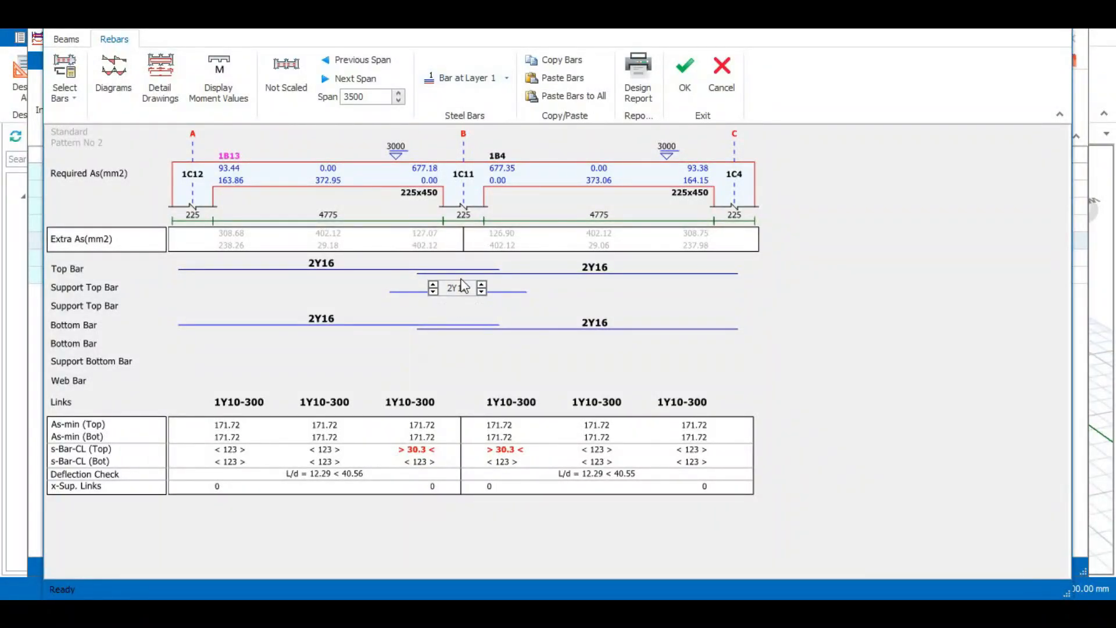
left_click(507, 78)
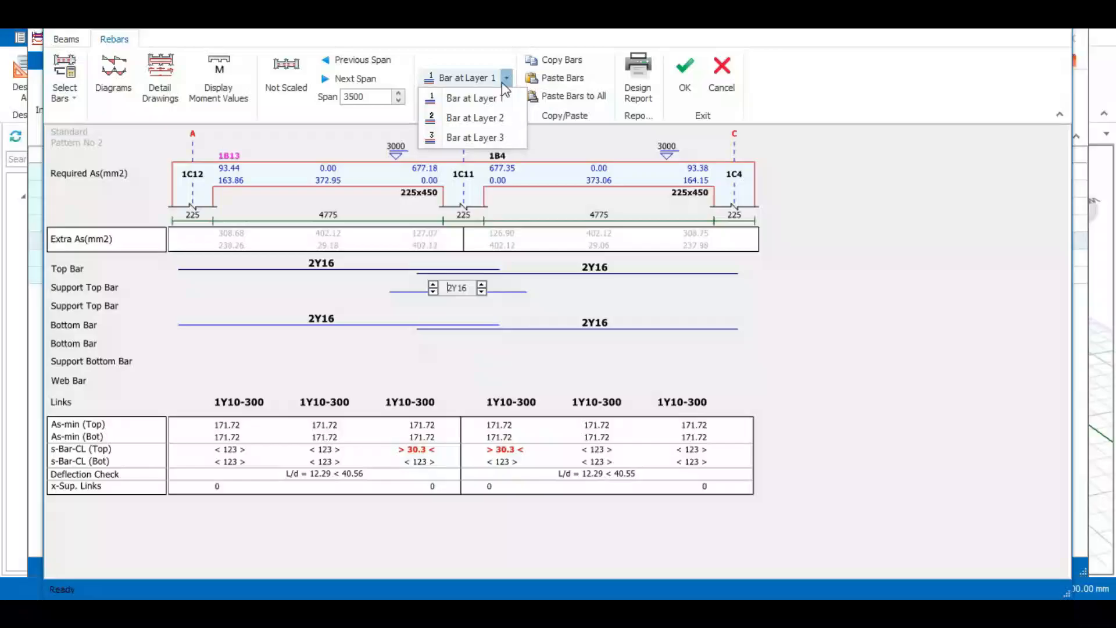
left_click(481, 118)
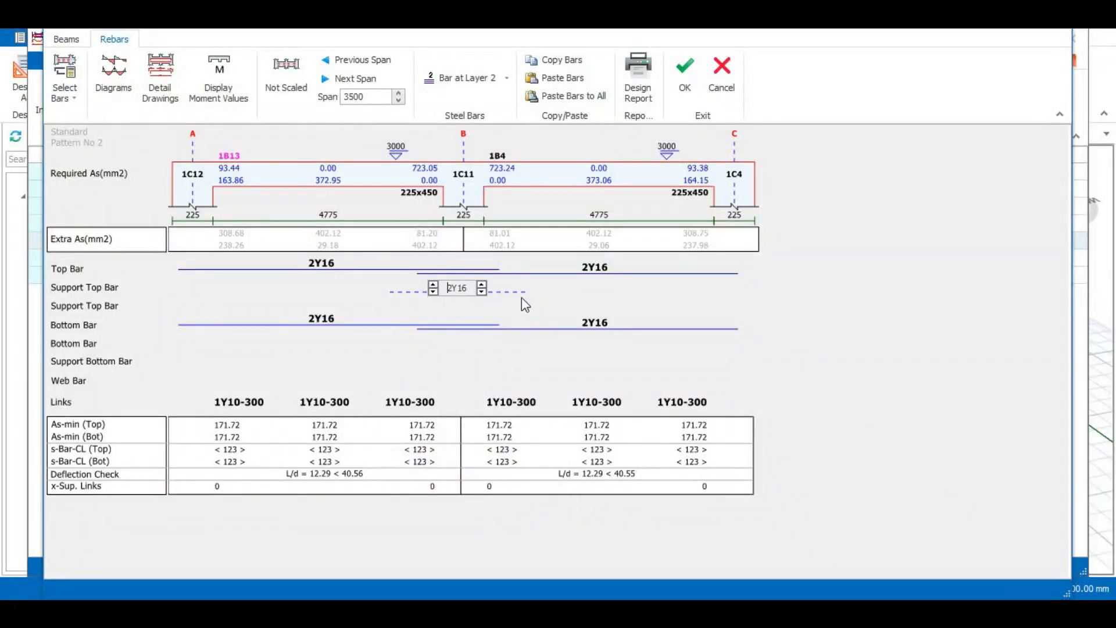
left_click(618, 296)
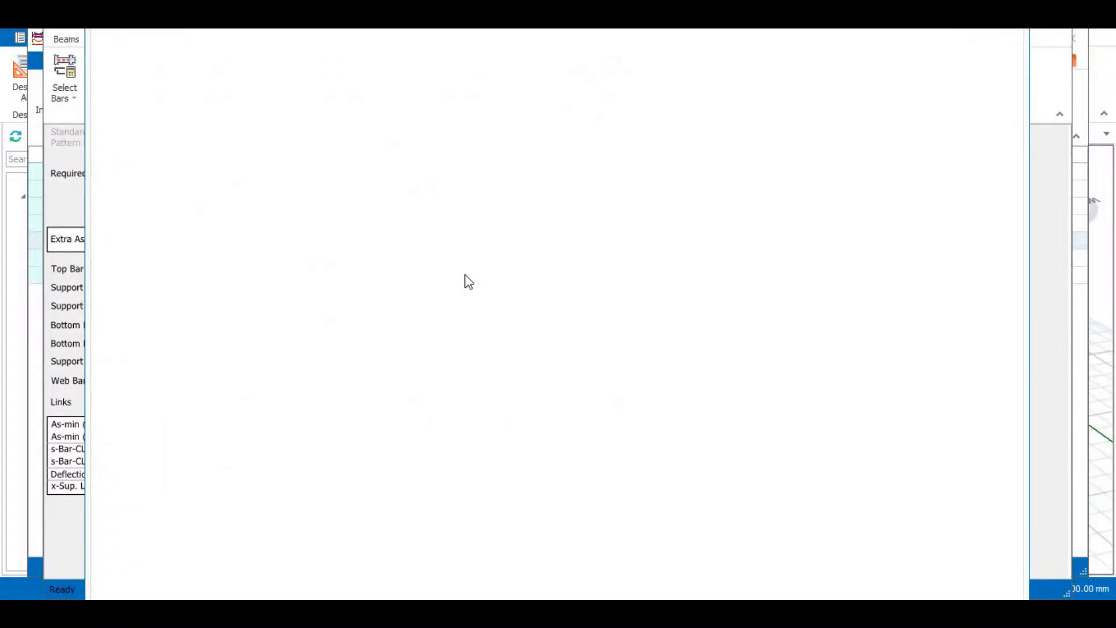
Step: Open the axis 4 detail drawing and examine the beam elevation, focusing on the support top bars and laps around axis B
scroll(453, 324, "up", 3)
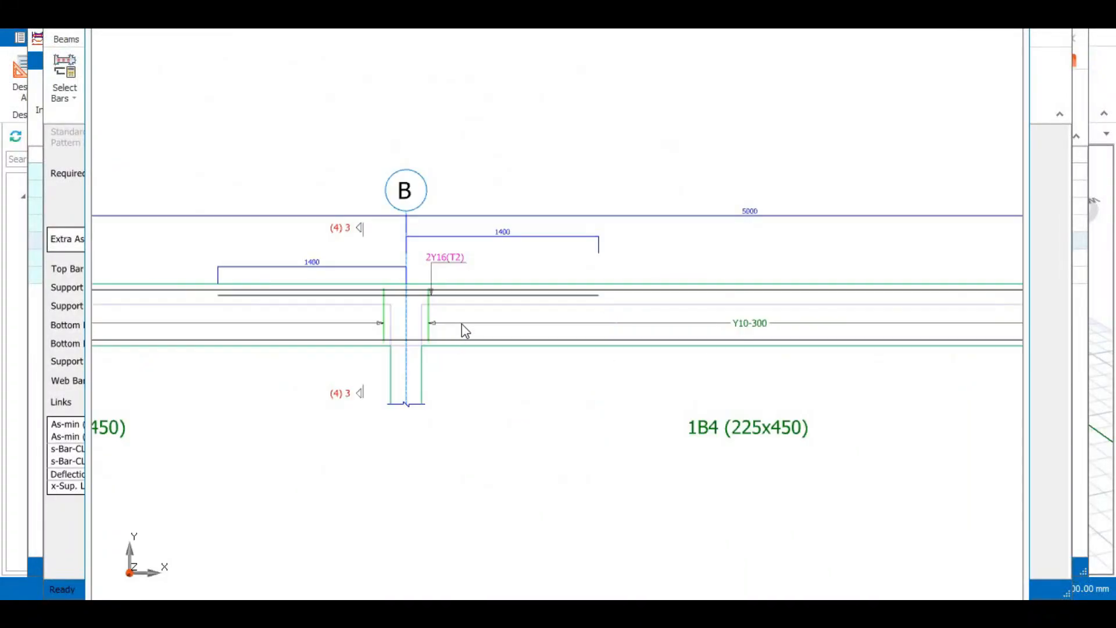
scroll(364, 349, "down", 2)
scroll(358, 343, "up", 3)
scroll(486, 306, "down", 3)
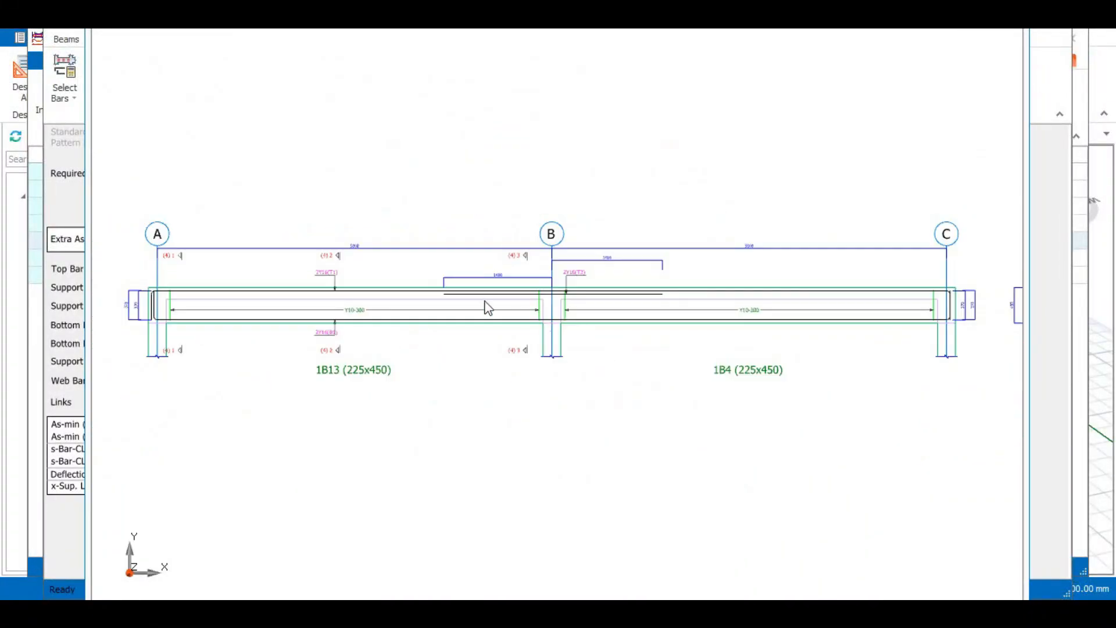
scroll(430, 307, "up", 2)
scroll(552, 295, "down", 3)
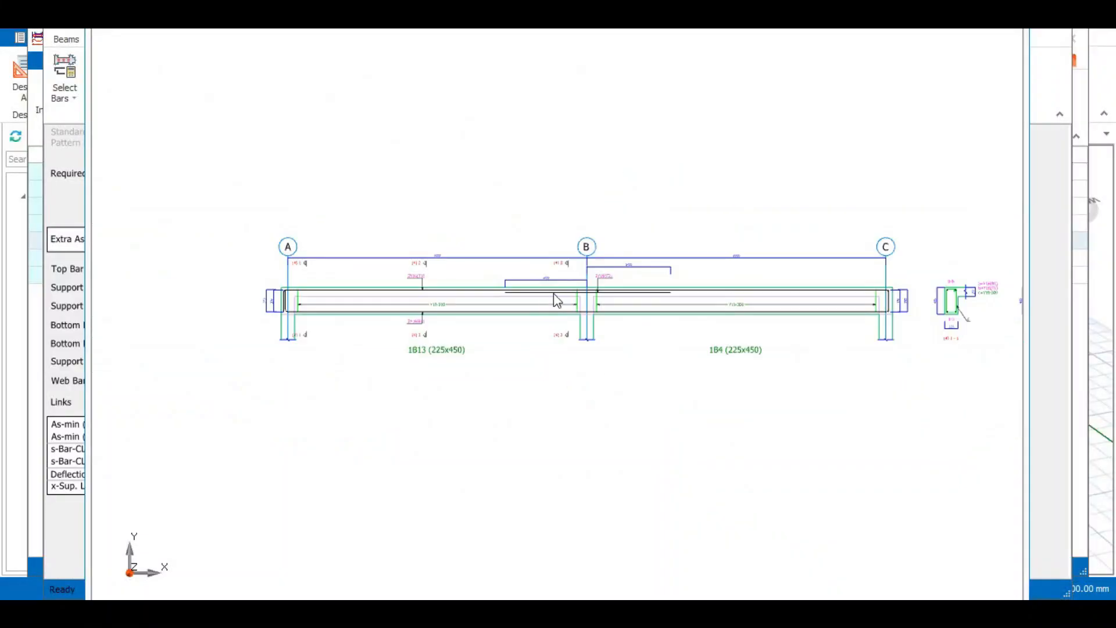
scroll(616, 312, "up", 3)
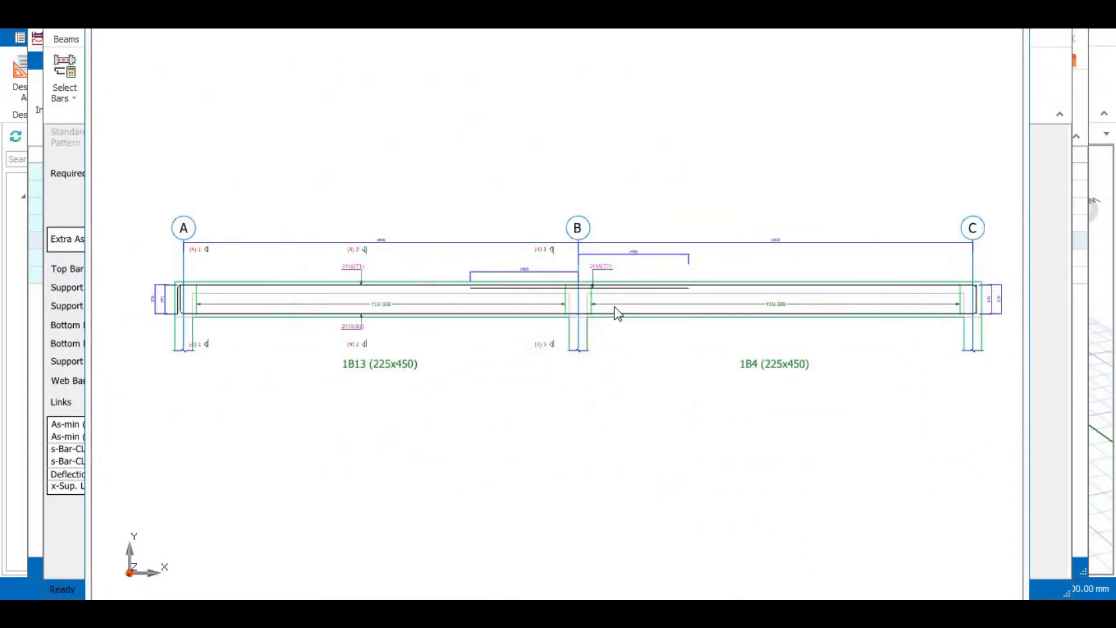
scroll(574, 290, "up", 2)
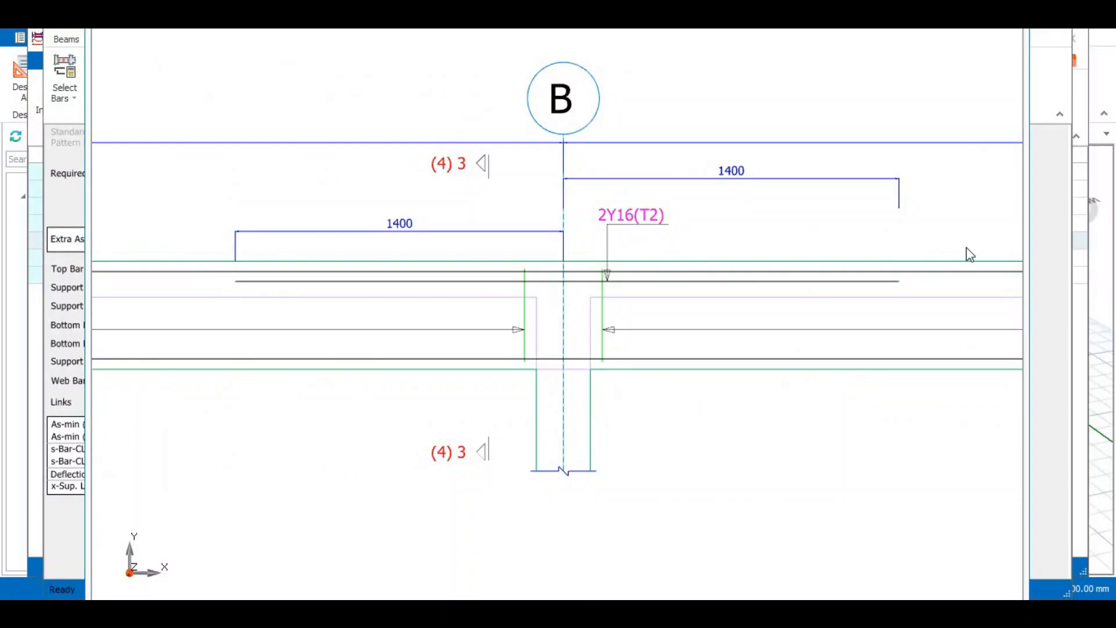
scroll(500, 306, "down", 4)
scroll(523, 309, "up", 3)
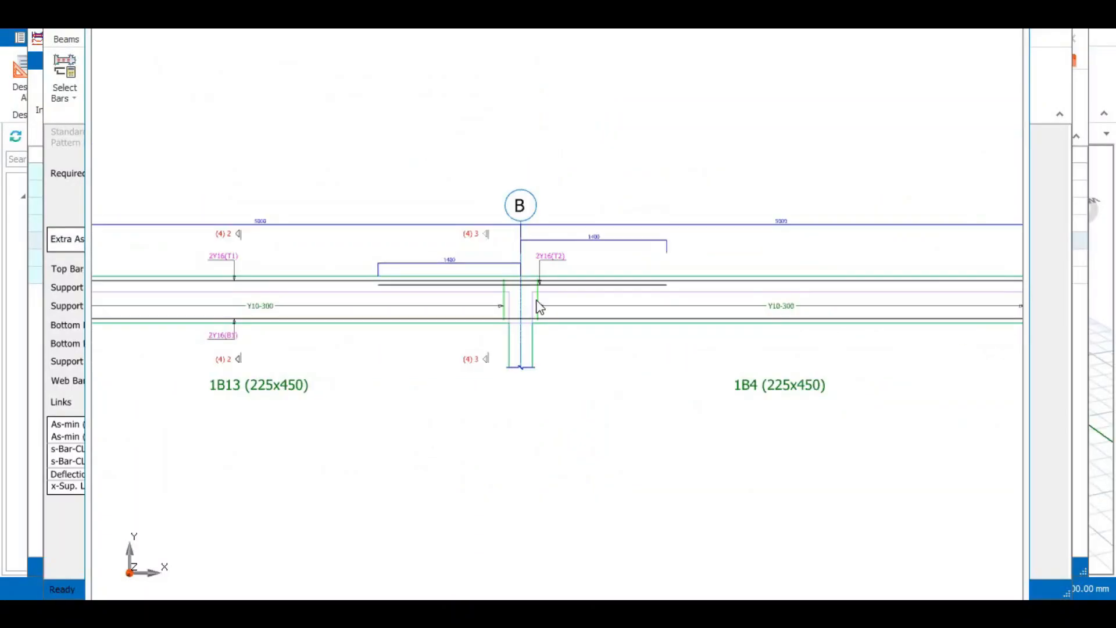
scroll(535, 313, "down", 4)
Step: Examine cross-sections 1-1, 2-2 and 3-3 in the detail drawing, checking the bar layers in section 3-3
scroll(763, 326, "up", 2)
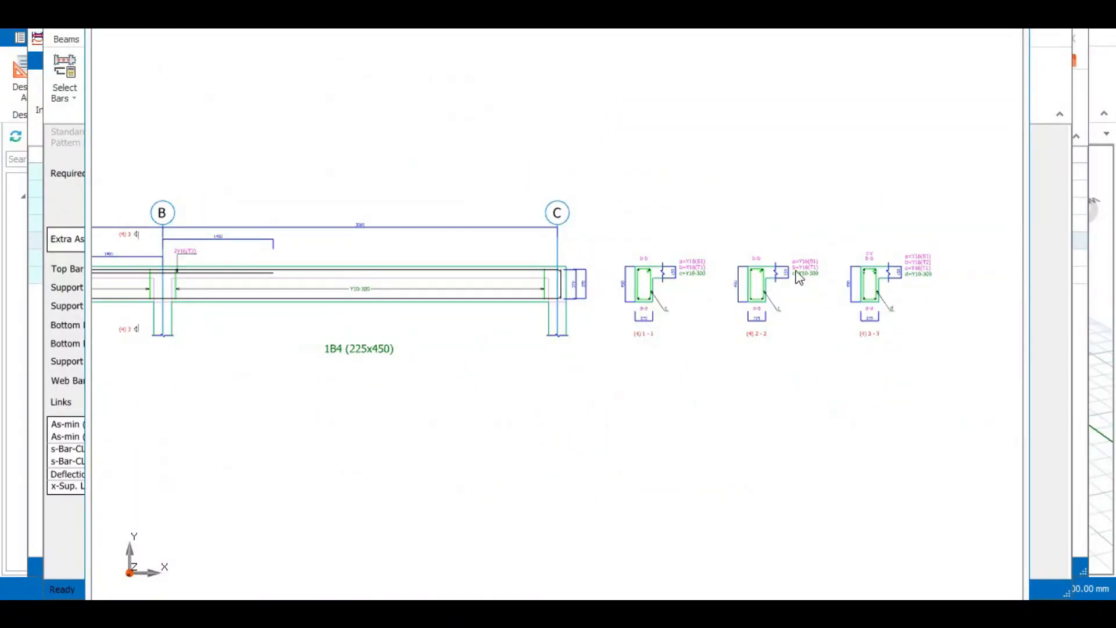
scroll(829, 301, "up", 2)
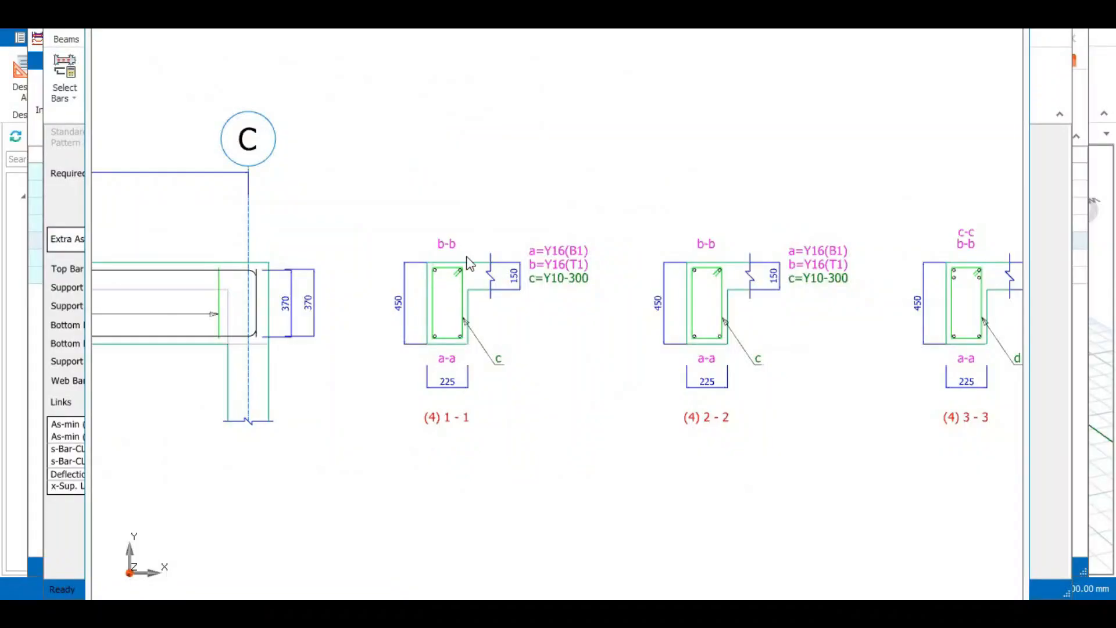
scroll(456, 273, "down", 1)
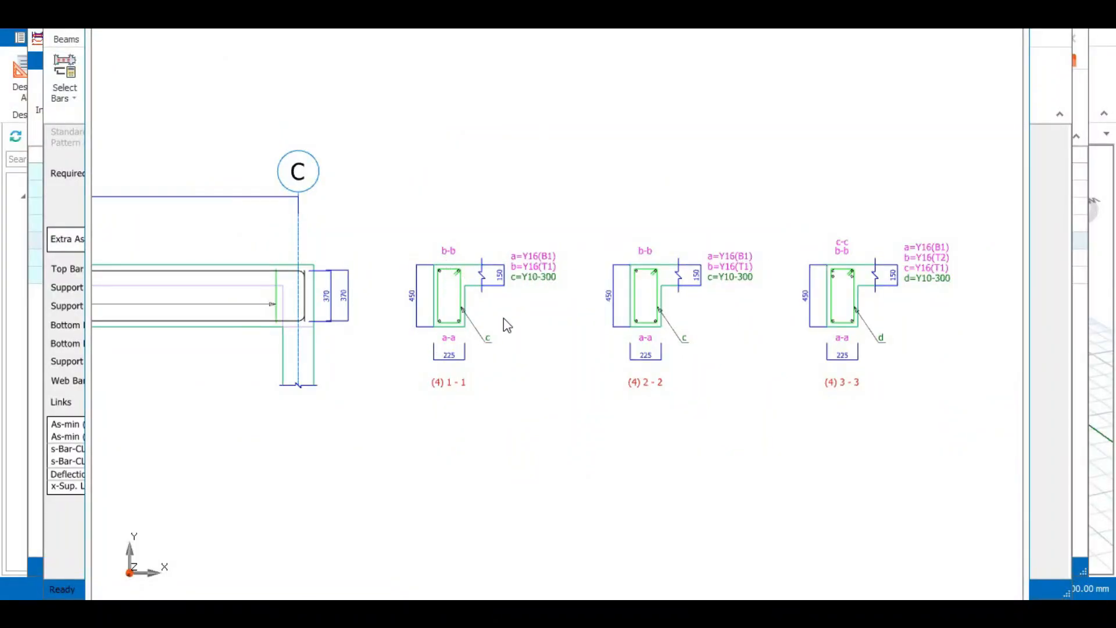
scroll(525, 278, "down", 5)
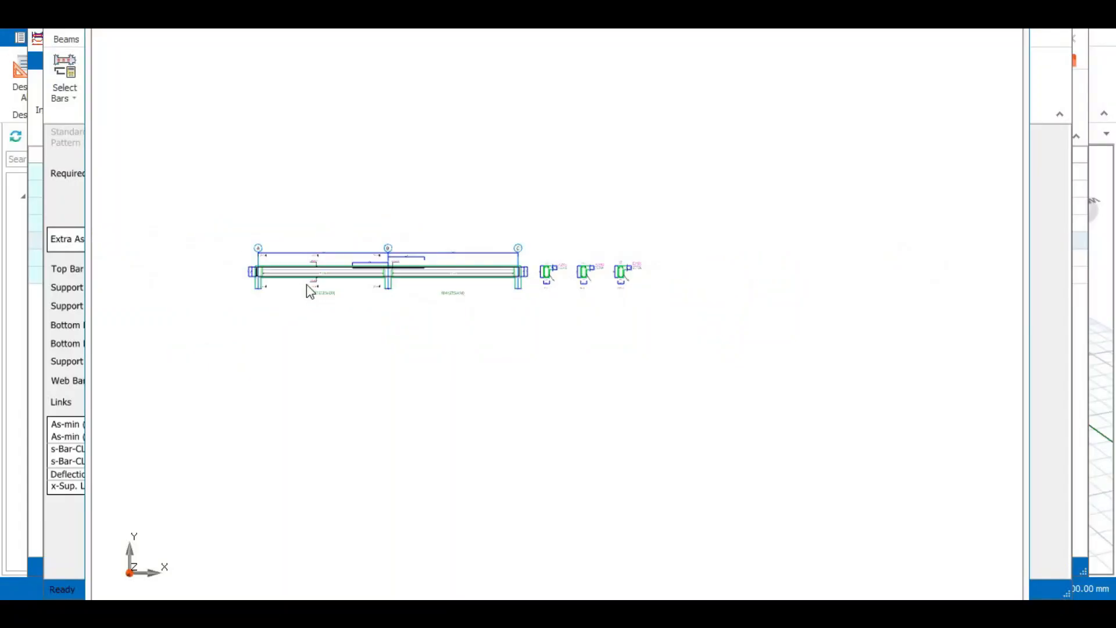
scroll(553, 291, "up", 5)
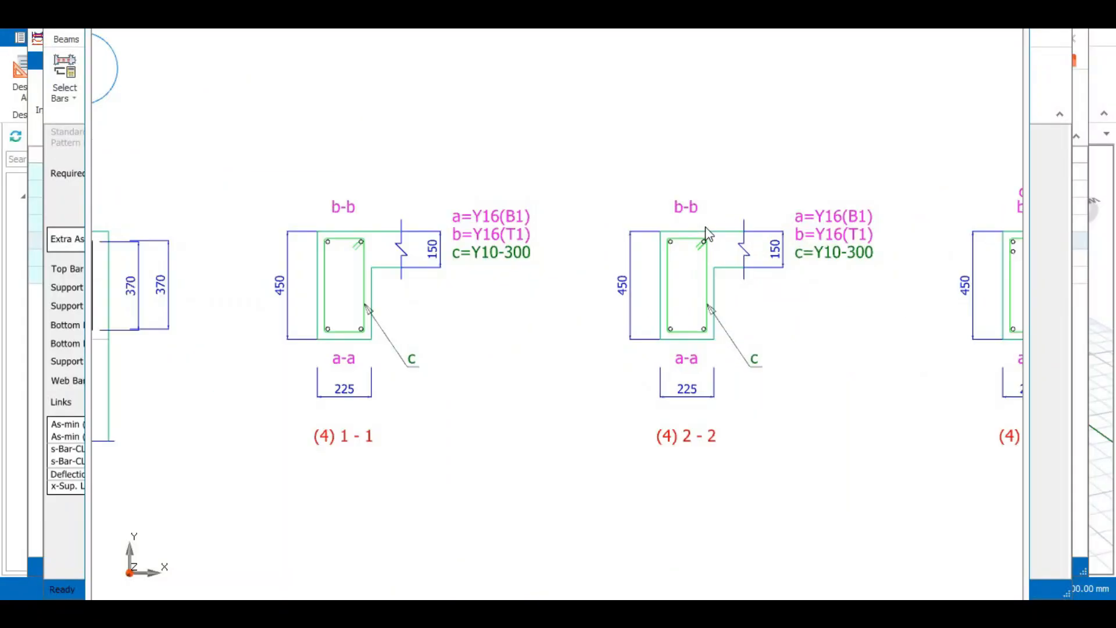
scroll(675, 366, "down", 3)
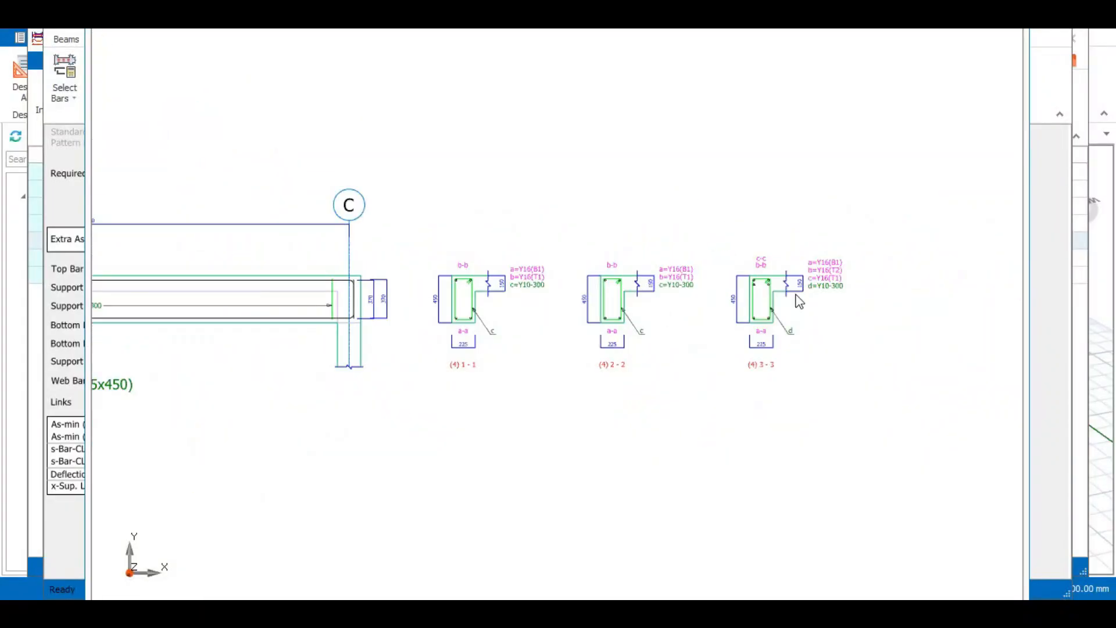
scroll(756, 284, "up", 3)
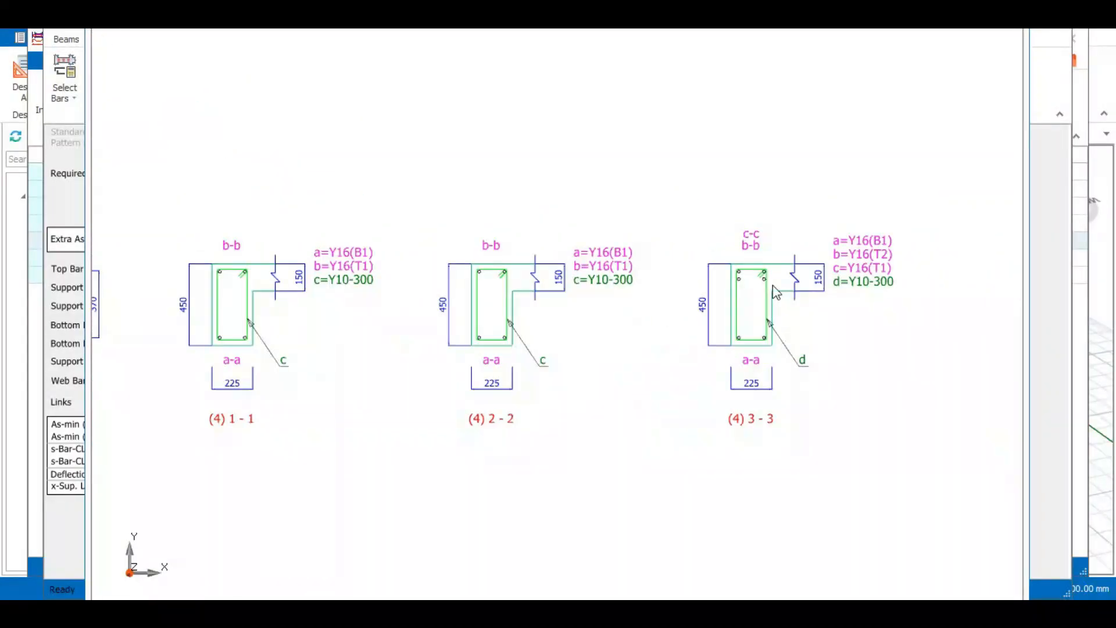
left_click(730, 273)
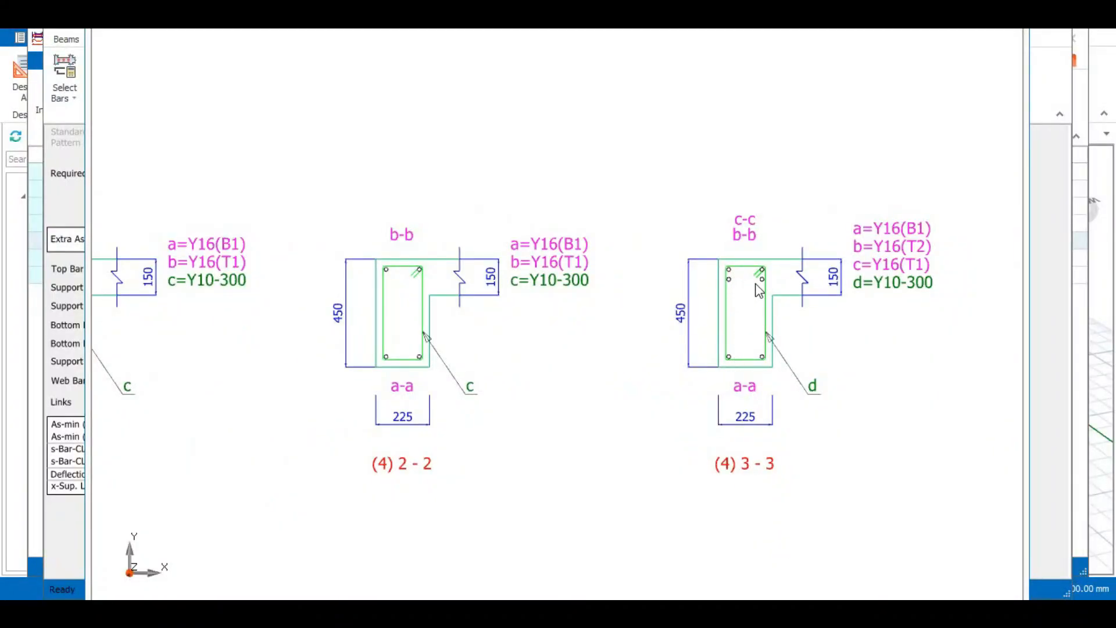
scroll(757, 287, "up", 3)
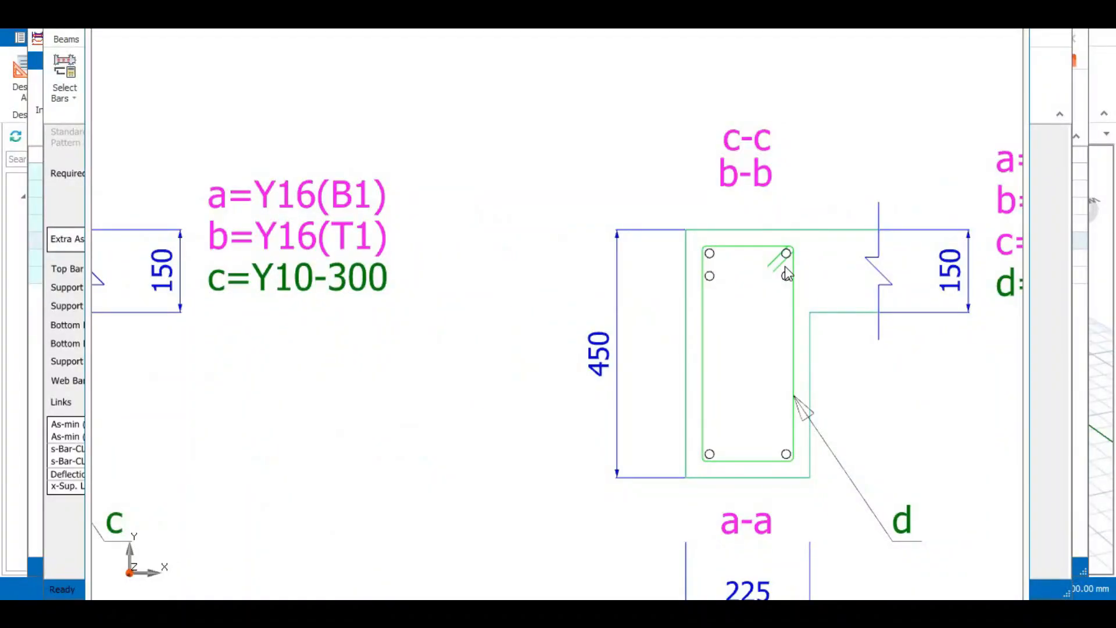
scroll(762, 281, "down", 6)
scroll(744, 215, "up", 1)
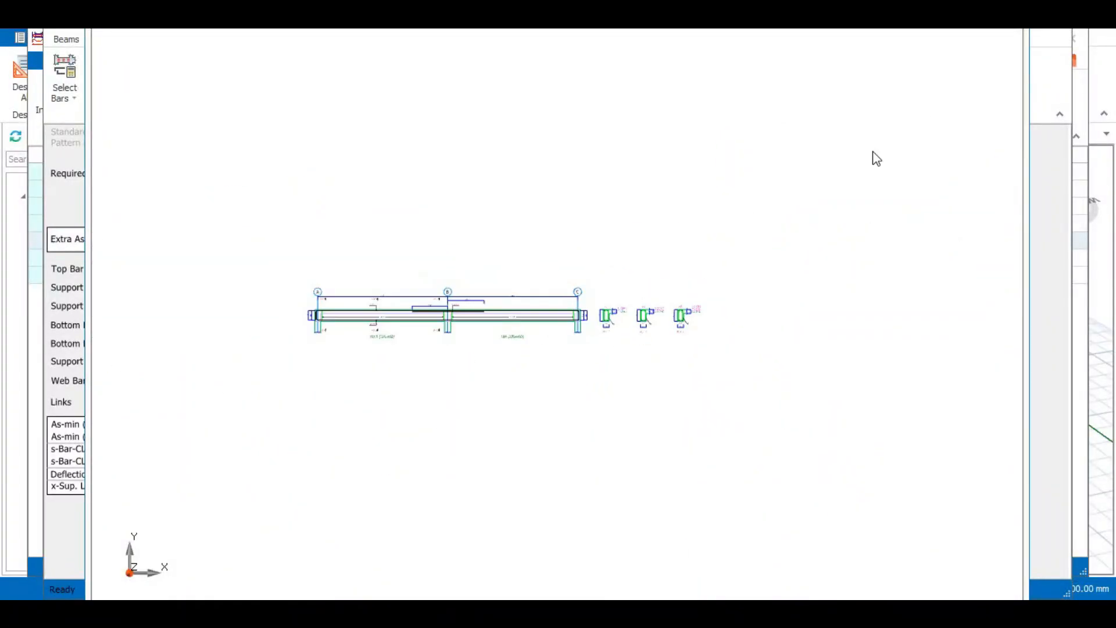
Step: Close the detail drawing, accept the axis 4 reinforcement and exit the storey beam design window
left_click(1019, 29)
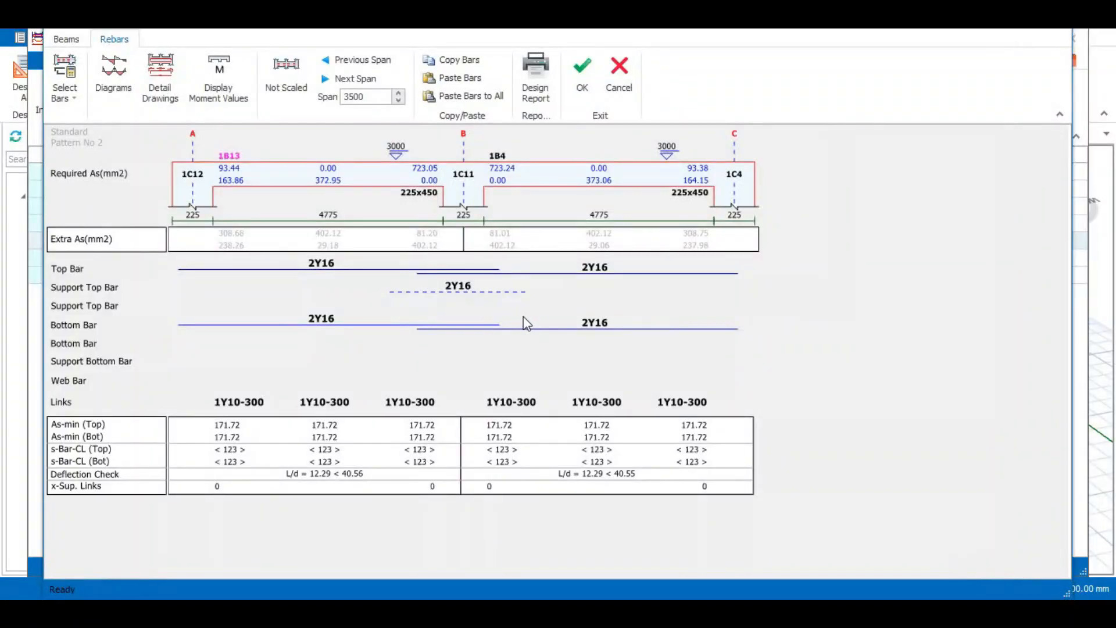
left_click(587, 71)
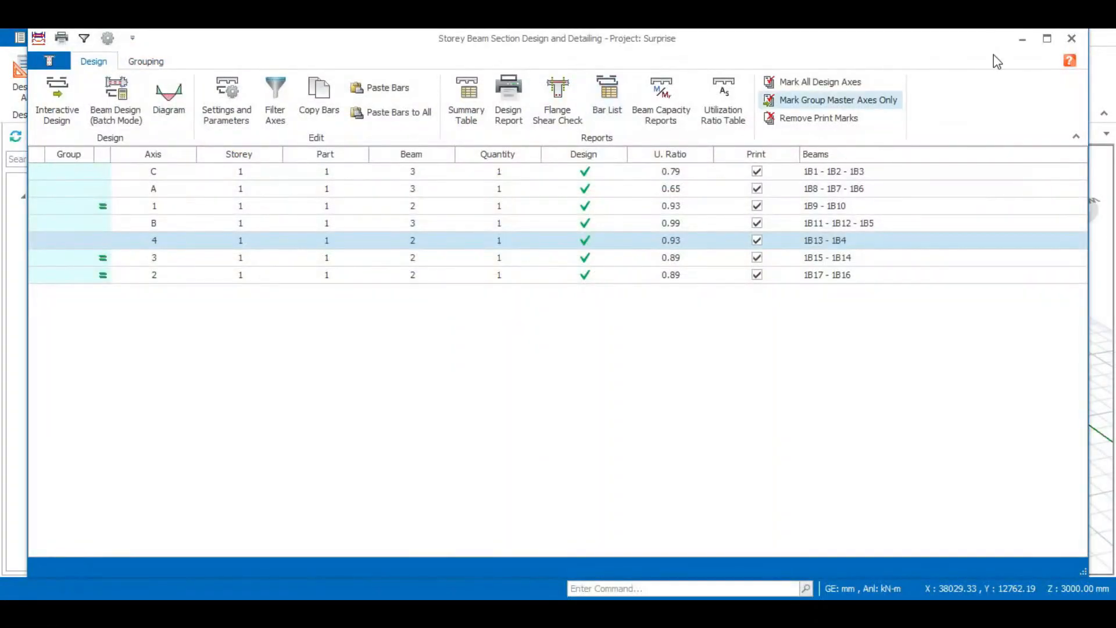
left_click(1075, 38)
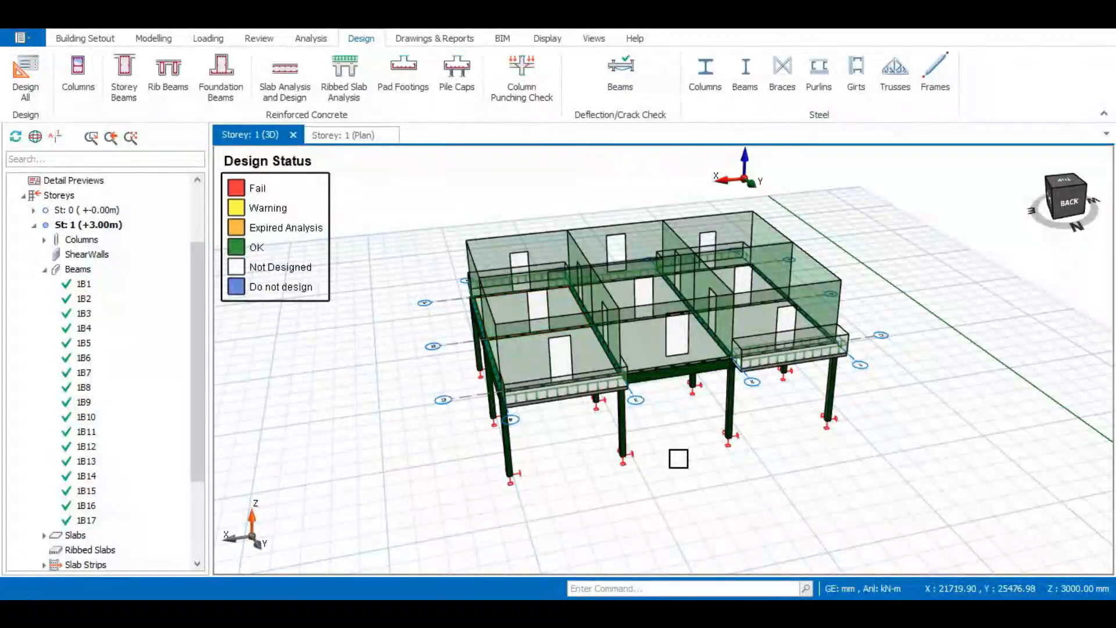
middle_click_drag(678, 456, 599, 441)
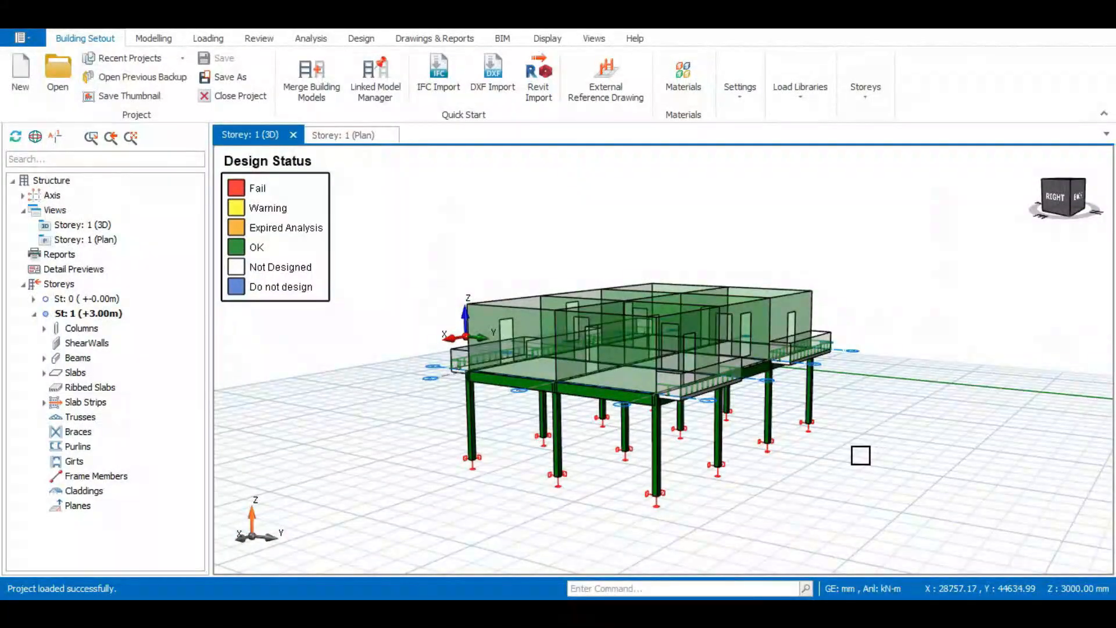
middle_click_drag(853, 454, 640, 372)
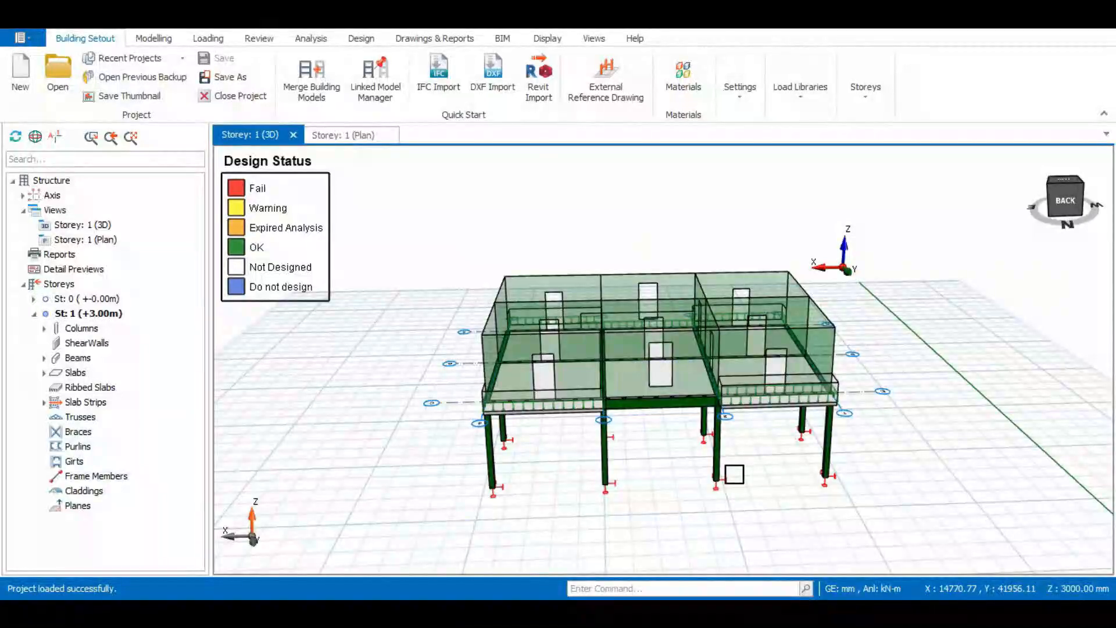
middle_click_drag(673, 489, 725, 460)
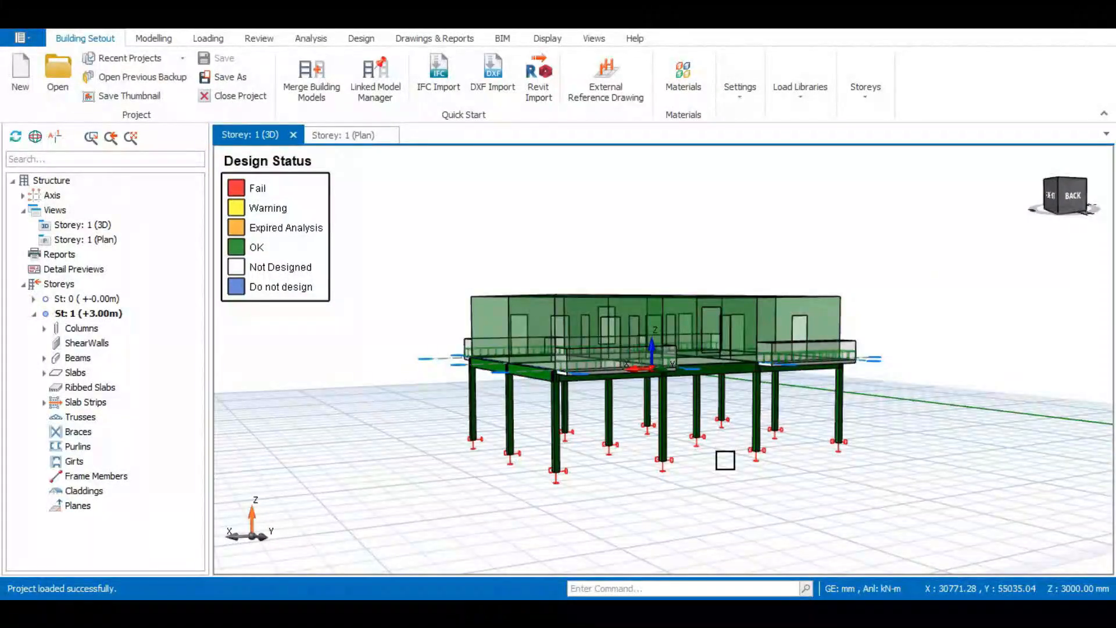
middle_click_drag(611, 486, 647, 479)
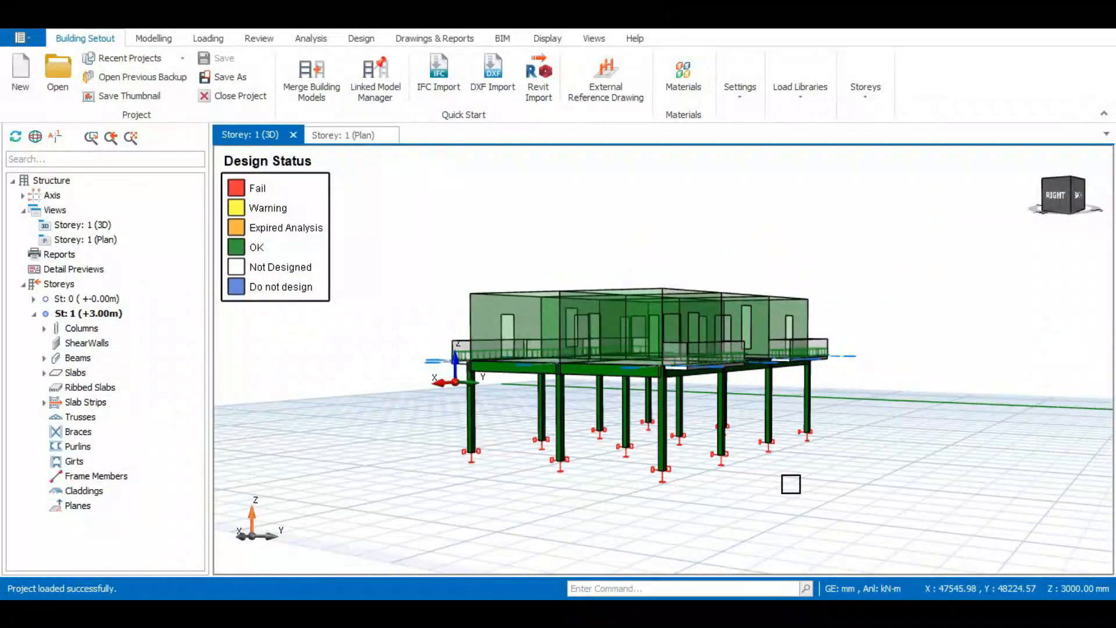
middle_click_drag(791, 484, 752, 486)
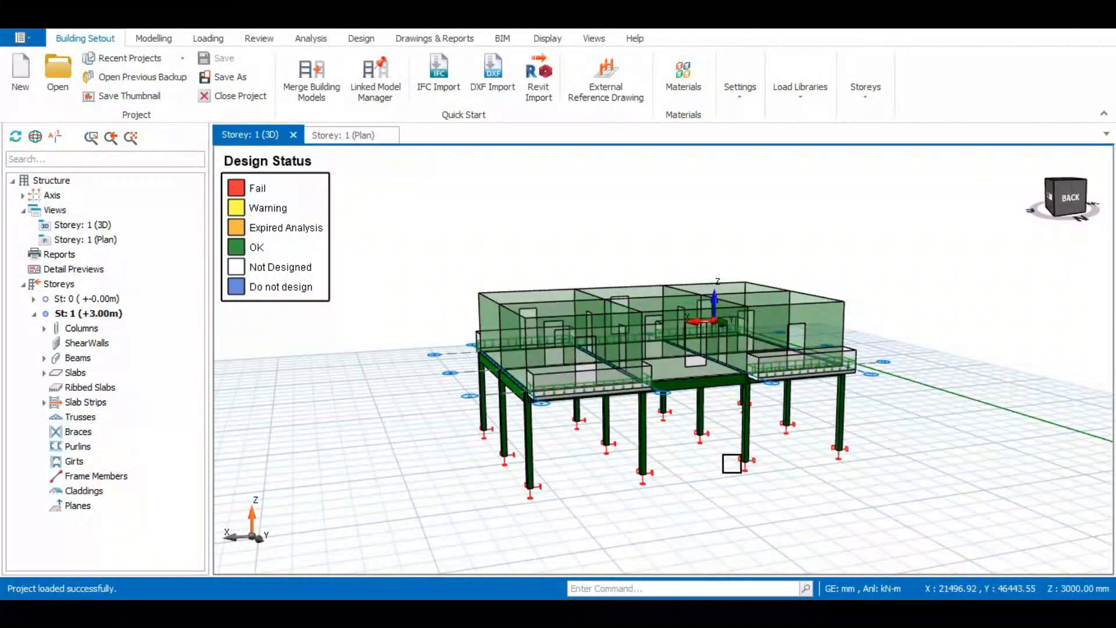